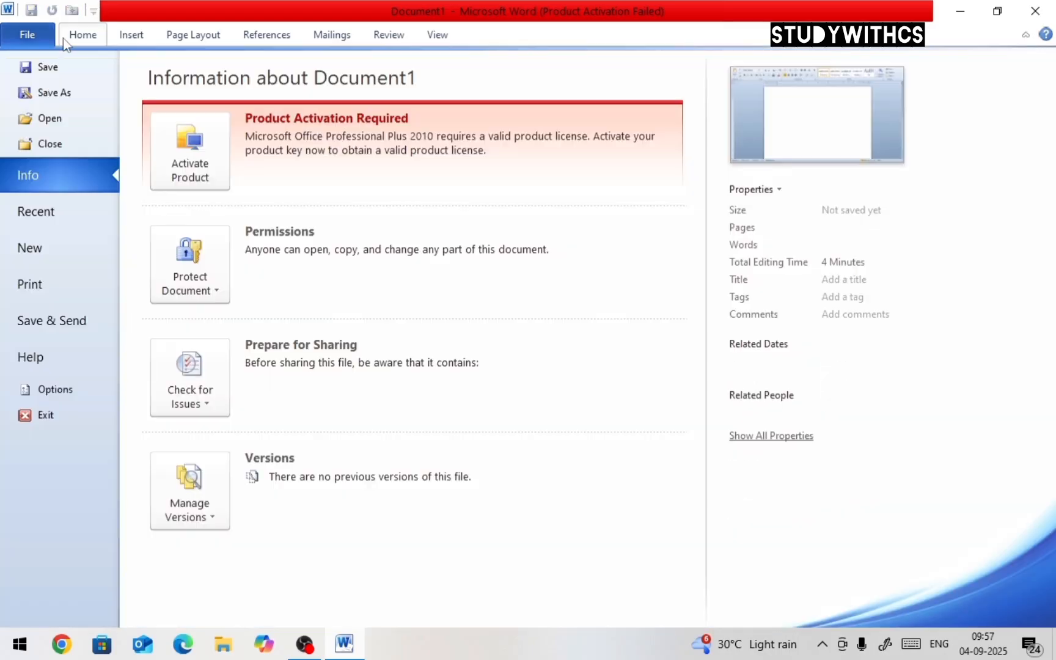
{"action": "left_click", "coordinate": [129, 37]}
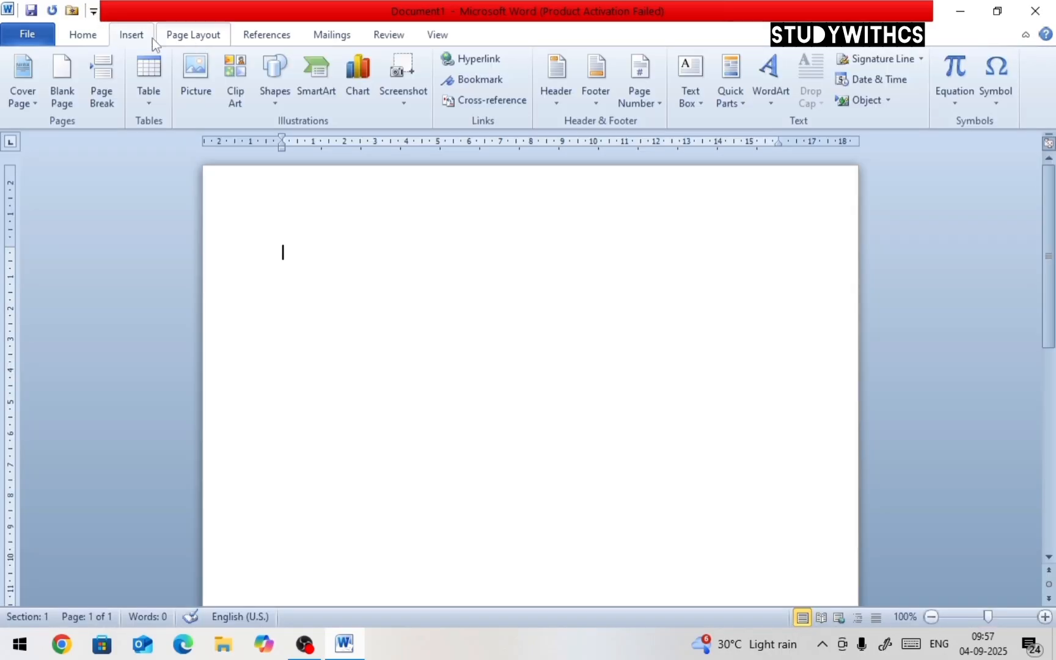
{"action": "left_click", "coordinate": [207, 41]}
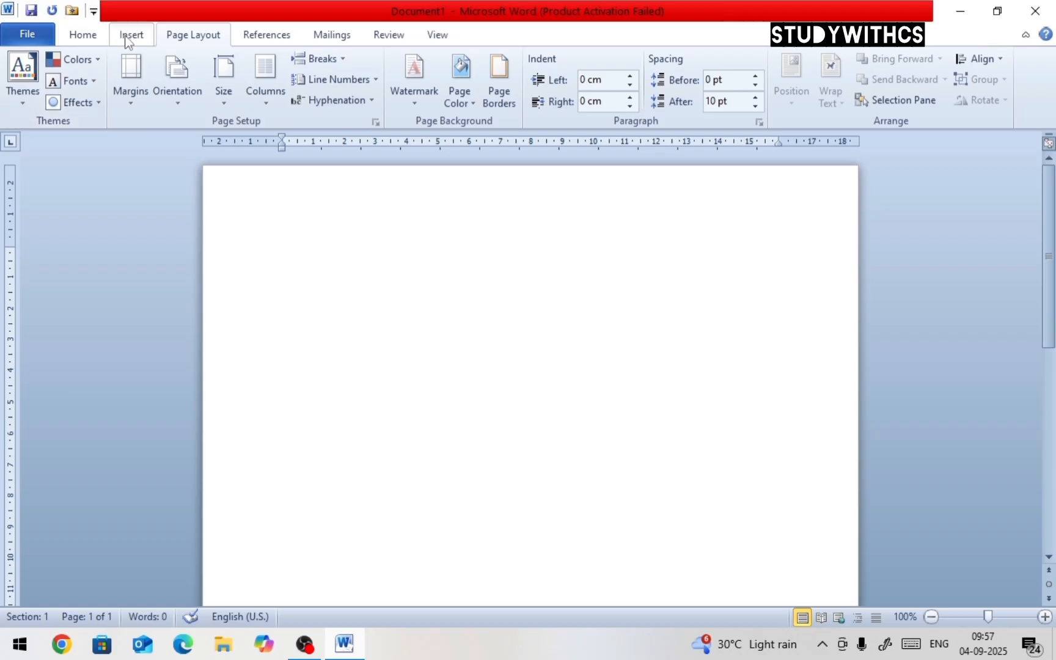
{"action": "left_click", "coordinate": [125, 39]}
{"action": "left_click", "coordinate": [189, 38]}
{"action": "left_click", "coordinate": [130, 38]}
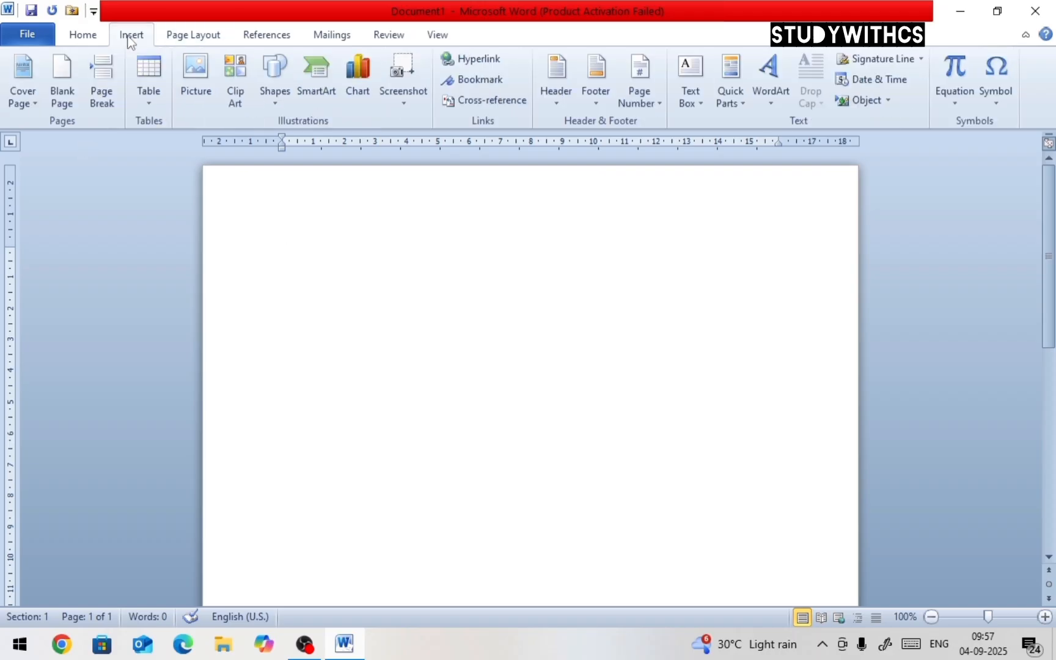
Insert the Motion cover page into the document
{"action": "left_click", "coordinate": [33, 107]}
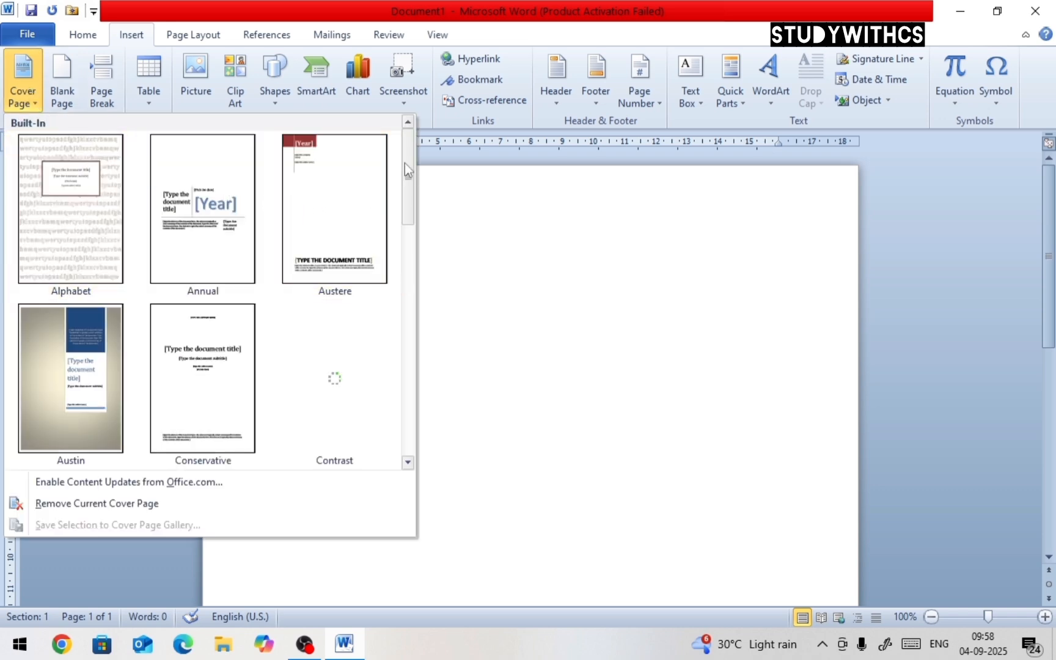
{"action": "left_click_drag", "start_coordinate": [404, 163], "coordinate": [405, 279]}
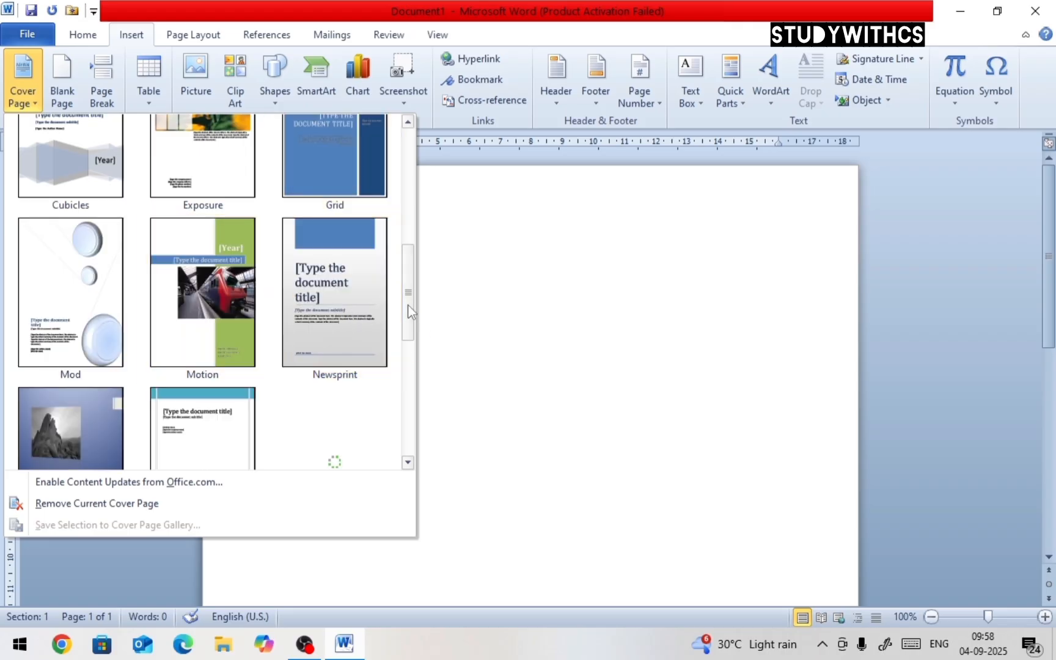
{"action": "mouse_move", "coordinate": [408, 312]}
{"action": "left_mouse_down"}
{"action": "mouse_move", "coordinate": [402, 188]}
{"action": "mouse_move", "coordinate": [402, 304]}
{"action": "left_mouse_up"}
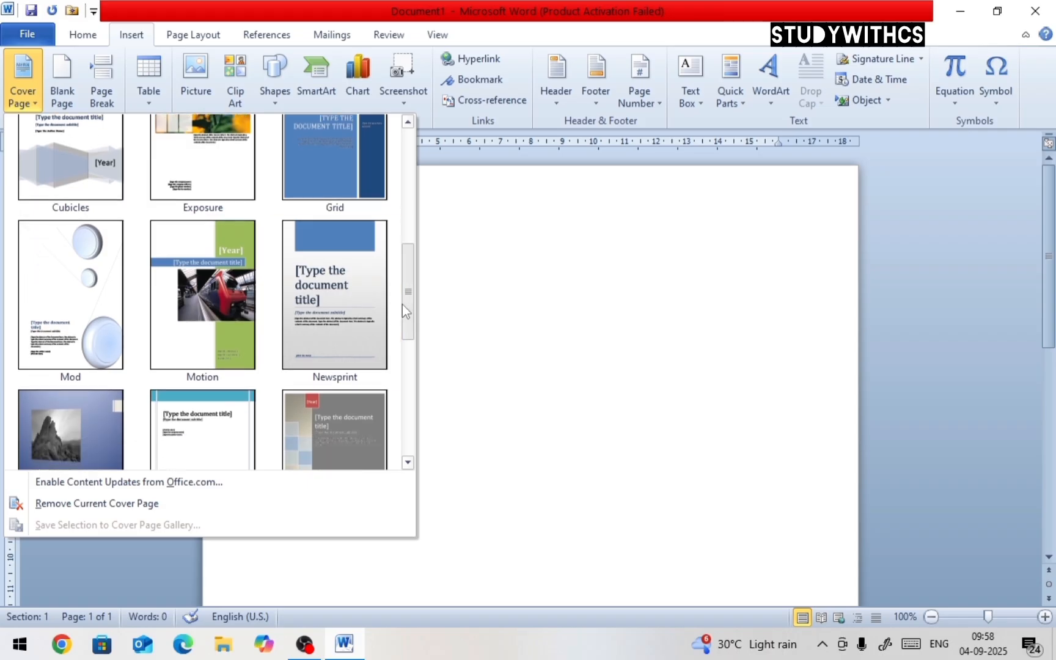
{"action": "left_click", "coordinate": [241, 296]}
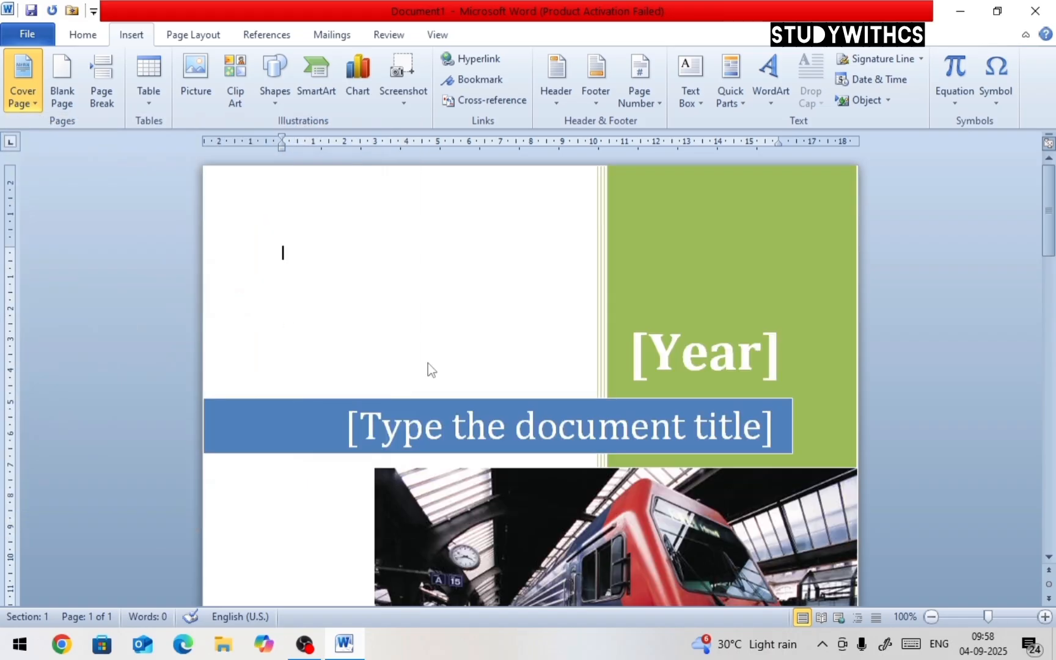
Set the cover page's year field to today's date, showing 2025
{"action": "left_click", "coordinate": [761, 353]}
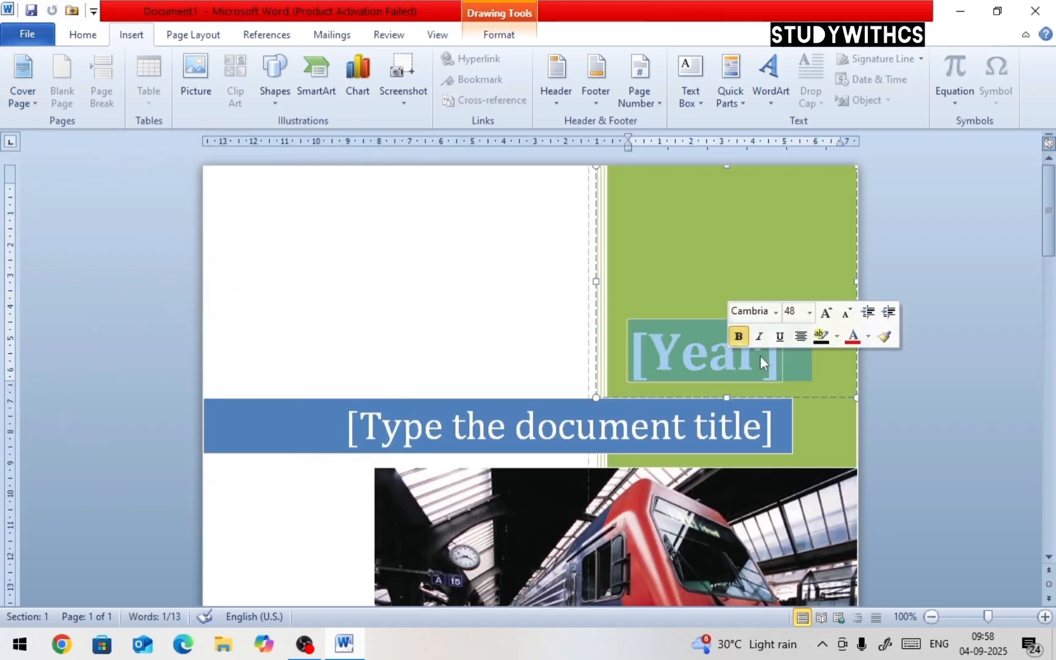
{"action": "left_click", "coordinate": [792, 350]}
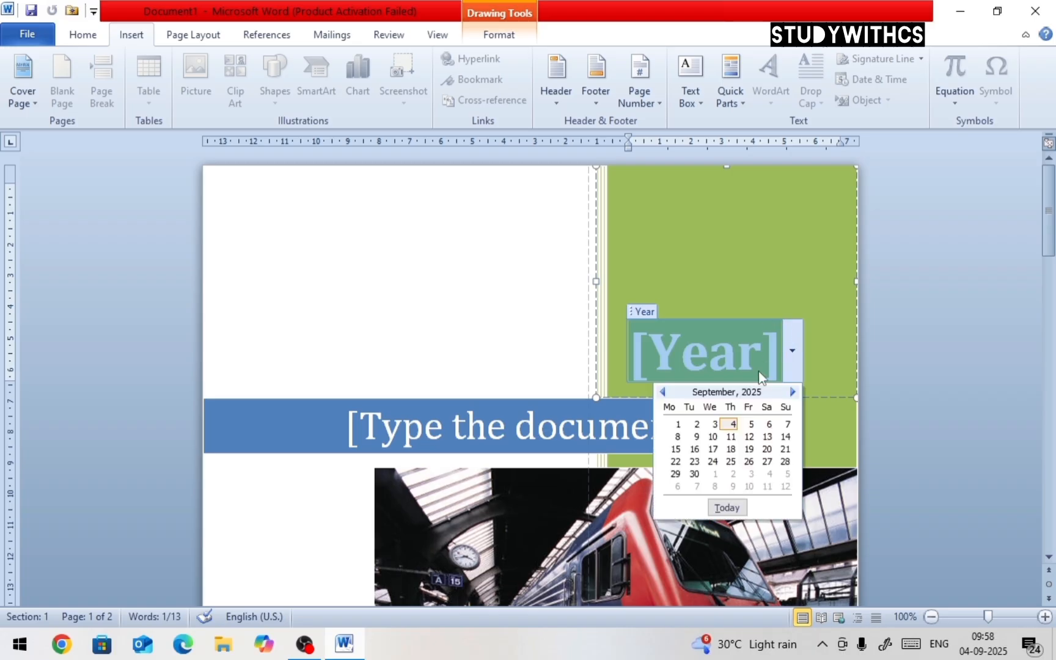
{"action": "left_click", "coordinate": [727, 507]}
Enter AR.NET COMPUTER as the cover page's document title
{"action": "scroll", "coordinate": [727, 464], "scroll_direction": "down", "scroll_amount": 1}
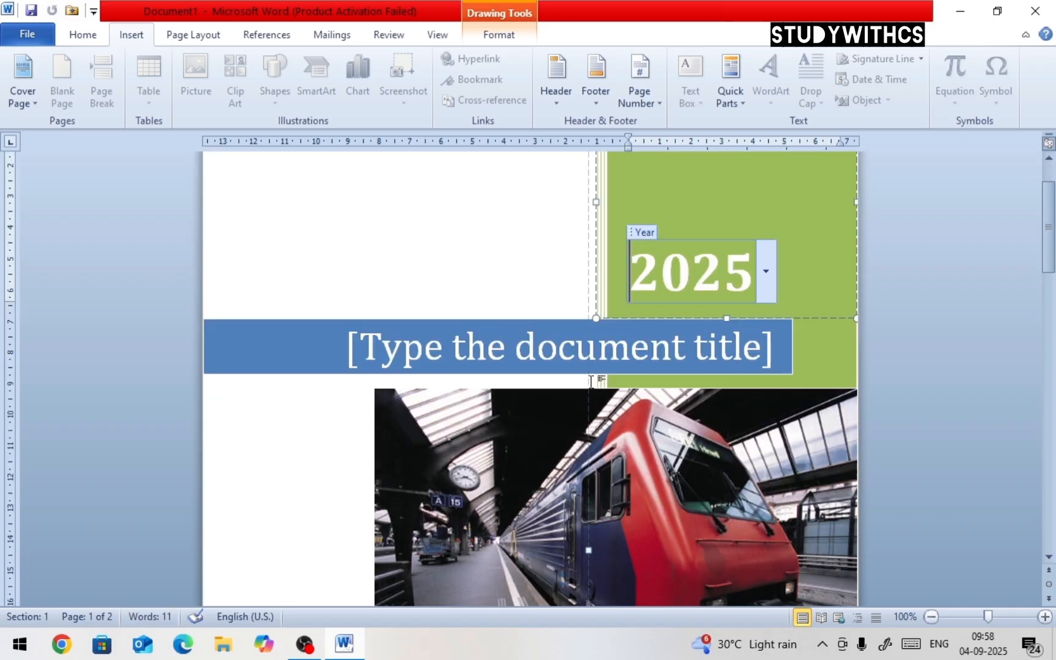
{"action": "left_click", "coordinate": [574, 360]}
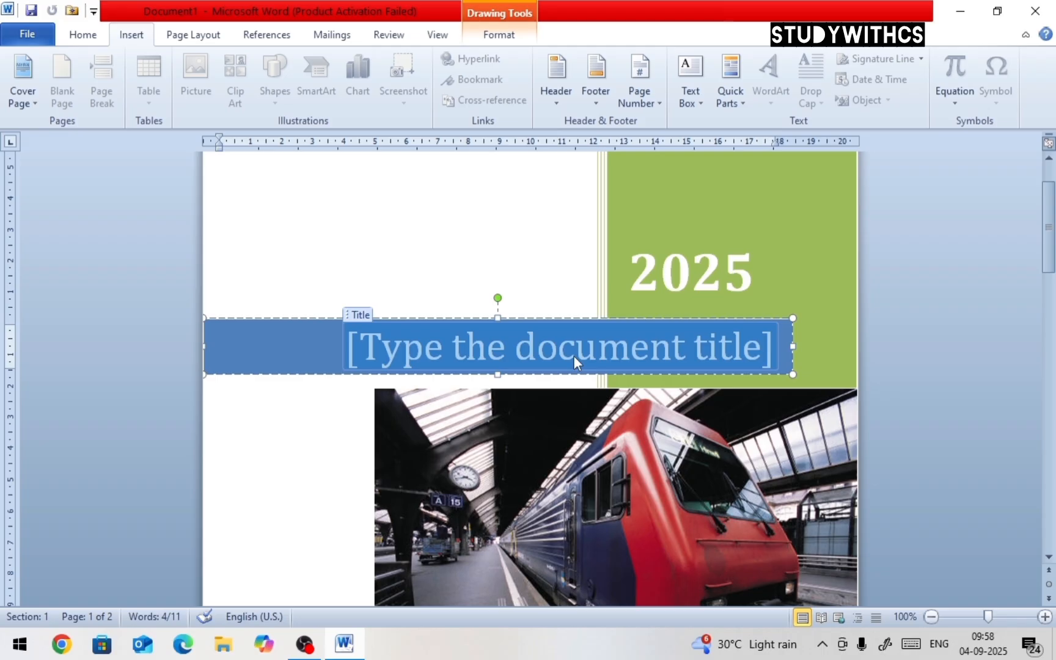
{"action": "type", "text": "Ar."}
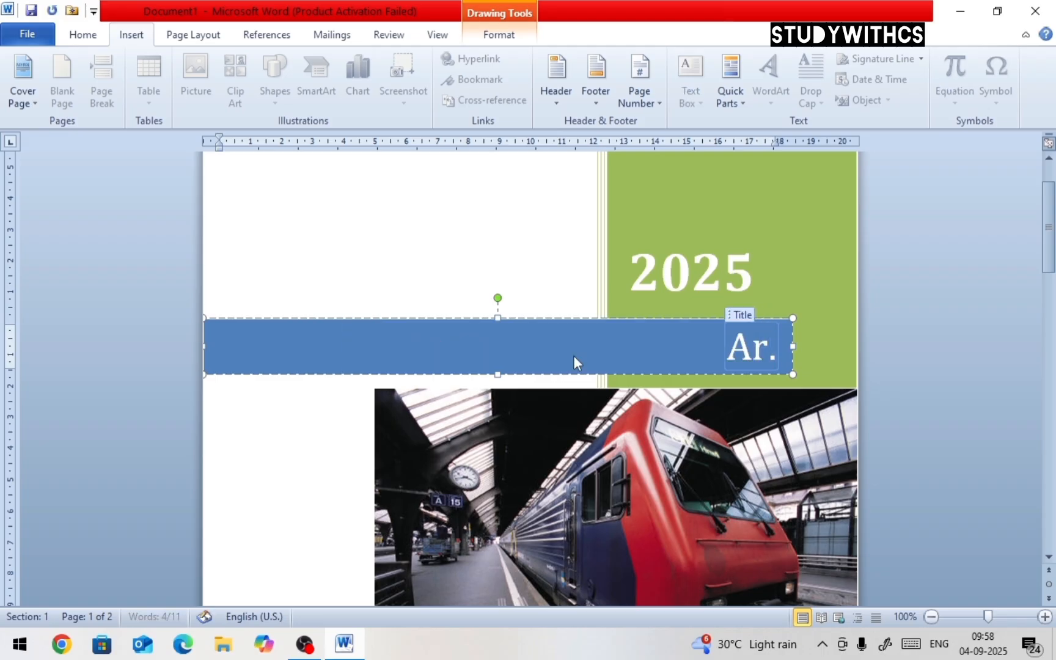
{"action": "key", "text": "BackSpace"}
{"action": "key", "text": "BackSpace"}
{"action": "type", "text": "R."}
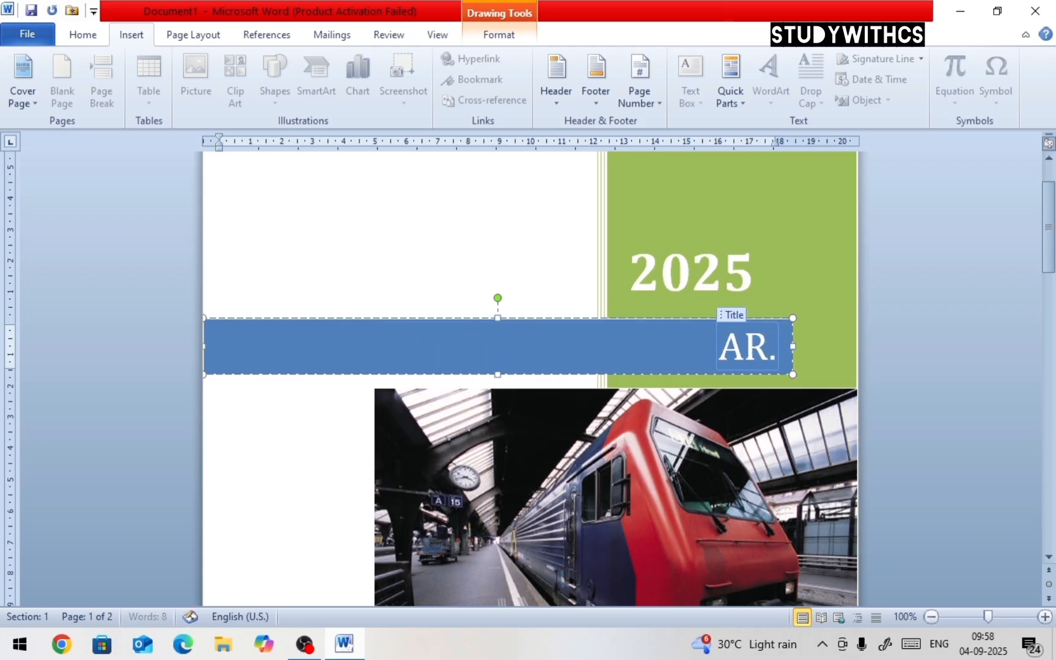
{"action": "type", "text": "NET COMPUTER"}
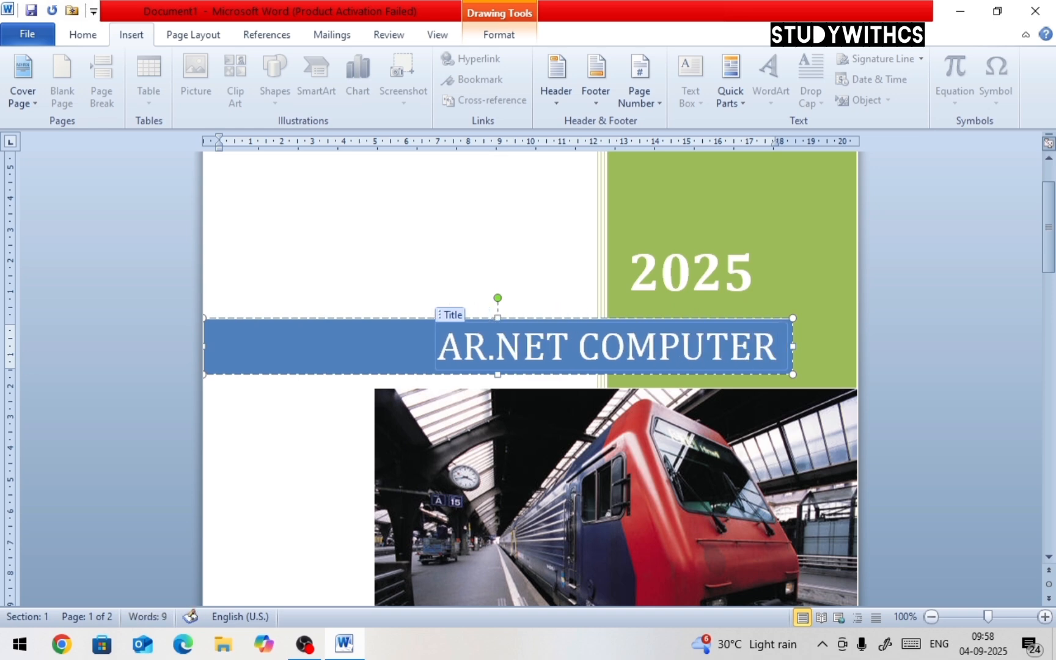
Fill in the cover page's company name as JCSA EDUCATION
{"action": "scroll", "coordinate": [623, 341], "scroll_direction": "down", "scroll_amount": 10}
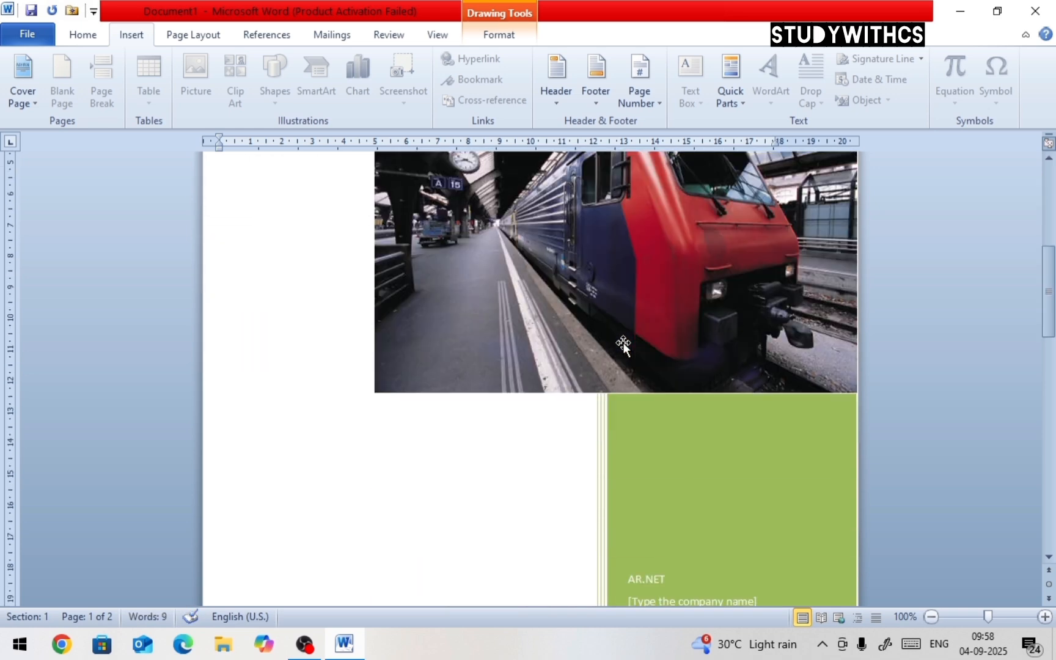
{"action": "scroll", "coordinate": [619, 350], "scroll_direction": "down", "scroll_amount": 3}
{"action": "left_click", "coordinate": [683, 445]}
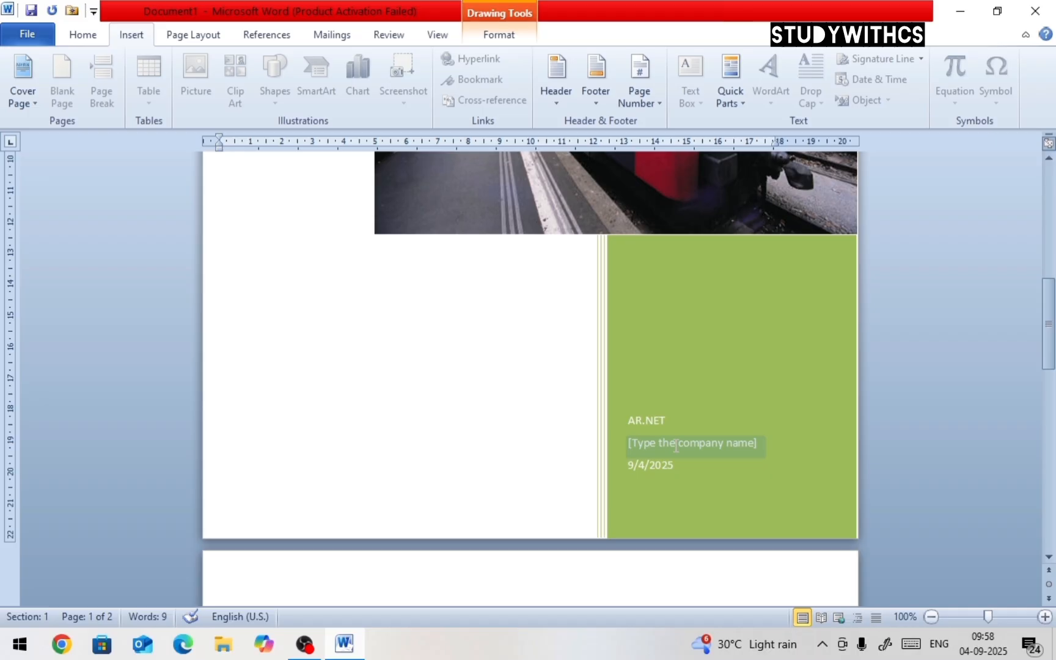
{"action": "type", "text": "JCS"}
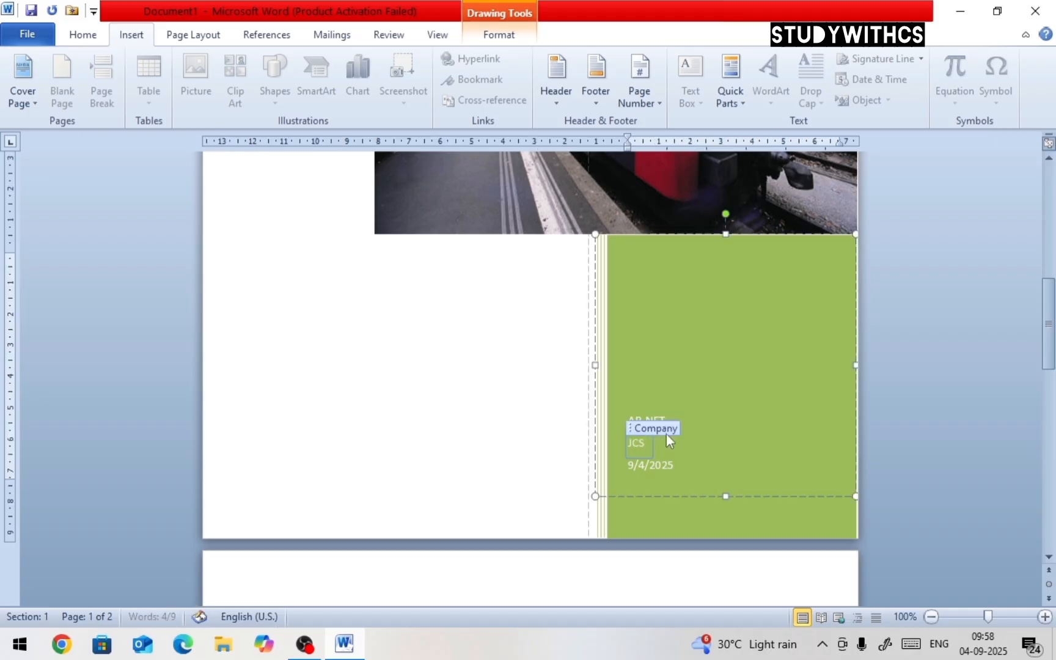
{"action": "type", "text": "A EDUCATION"}
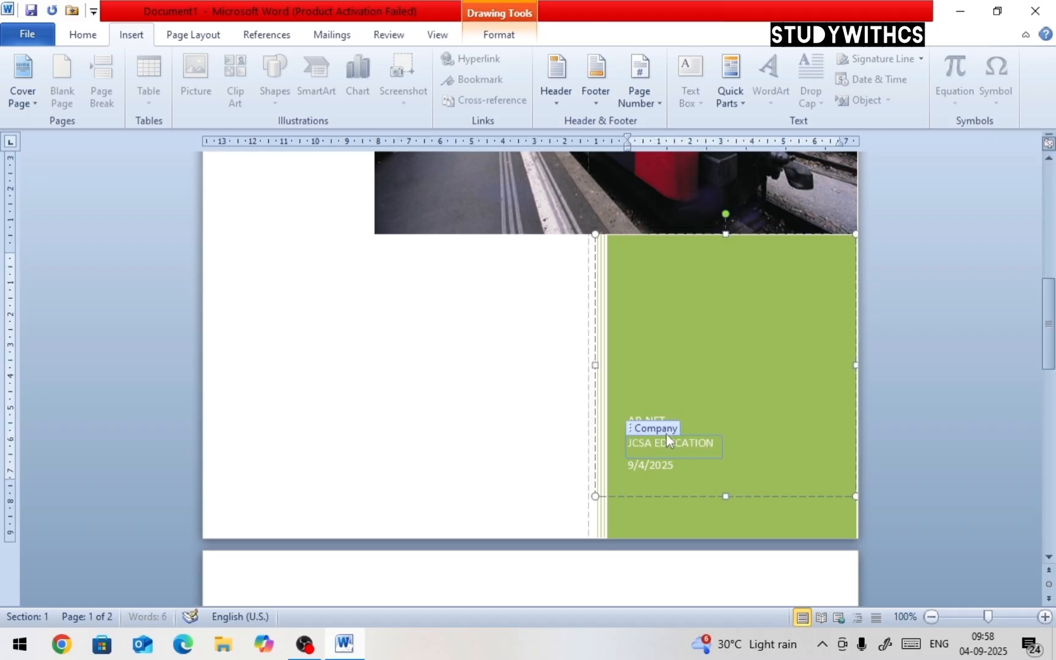
Replace the author field's text on the cover page with STUDYWITHCS
{"action": "scroll", "coordinate": [666, 434], "scroll_direction": "up", "scroll_amount": 3}
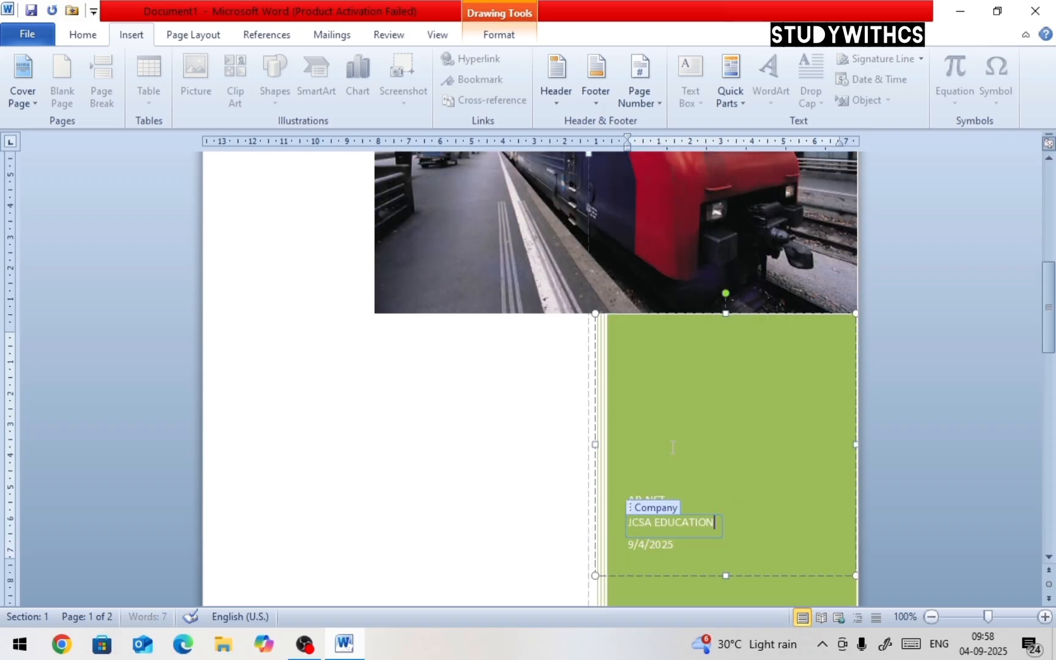
{"action": "left_click", "coordinate": [658, 500]}
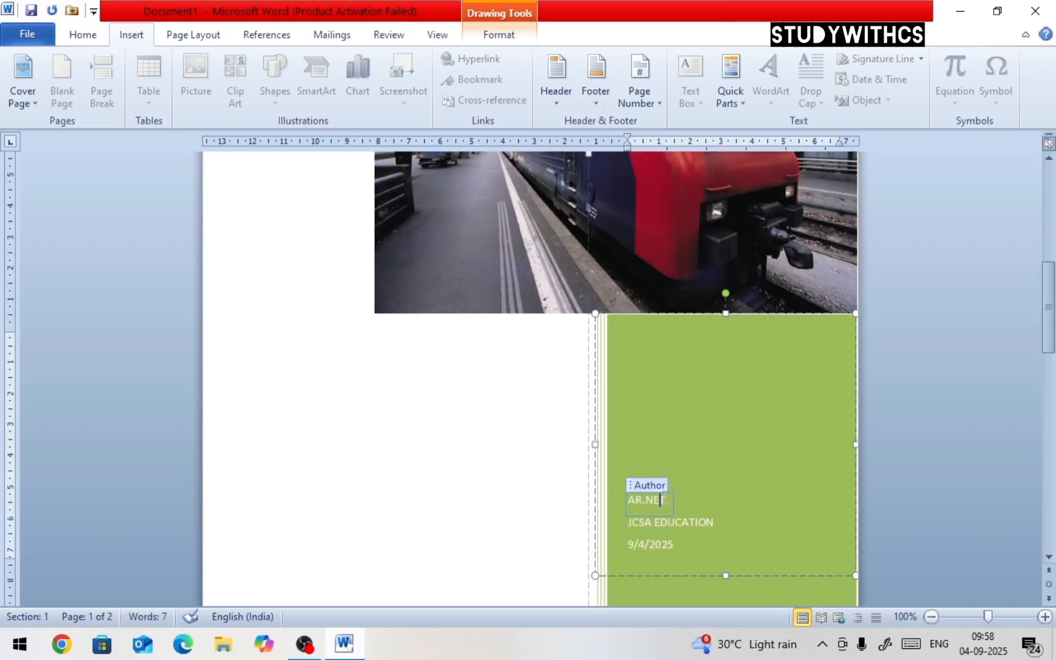
{"action": "left_click_drag", "start_coordinate": [660, 500], "coordinate": [599, 509]}
{"action": "key", "text": "BackSpace"}
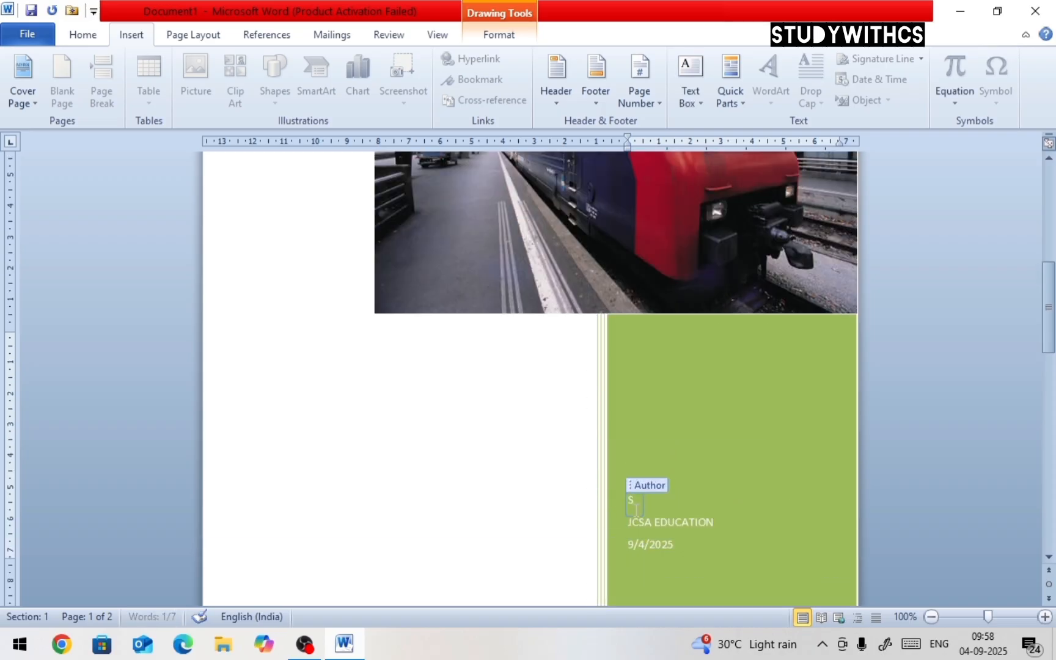
{"action": "type", "text": "STUDYWITHCS"}
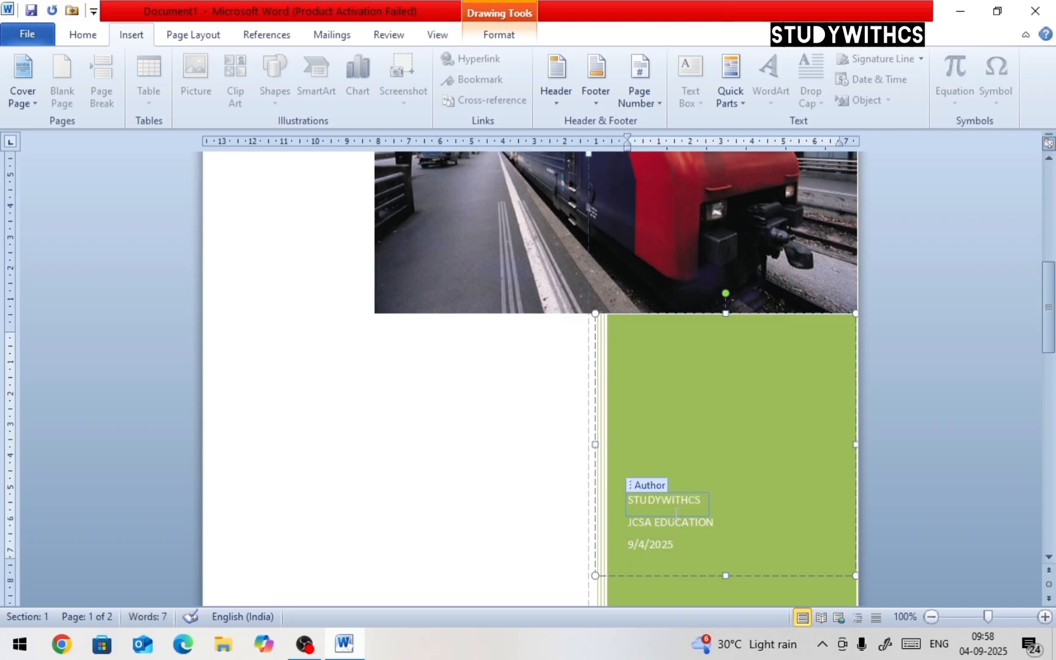
Apply the Angles theme to the document
{"action": "scroll", "coordinate": [676, 498], "scroll_direction": "up", "scroll_amount": 5}
{"action": "scroll", "coordinate": [675, 498], "scroll_direction": "up", "scroll_amount": 5}
{"action": "scroll", "coordinate": [674, 498], "scroll_direction": "up", "scroll_amount": 5}
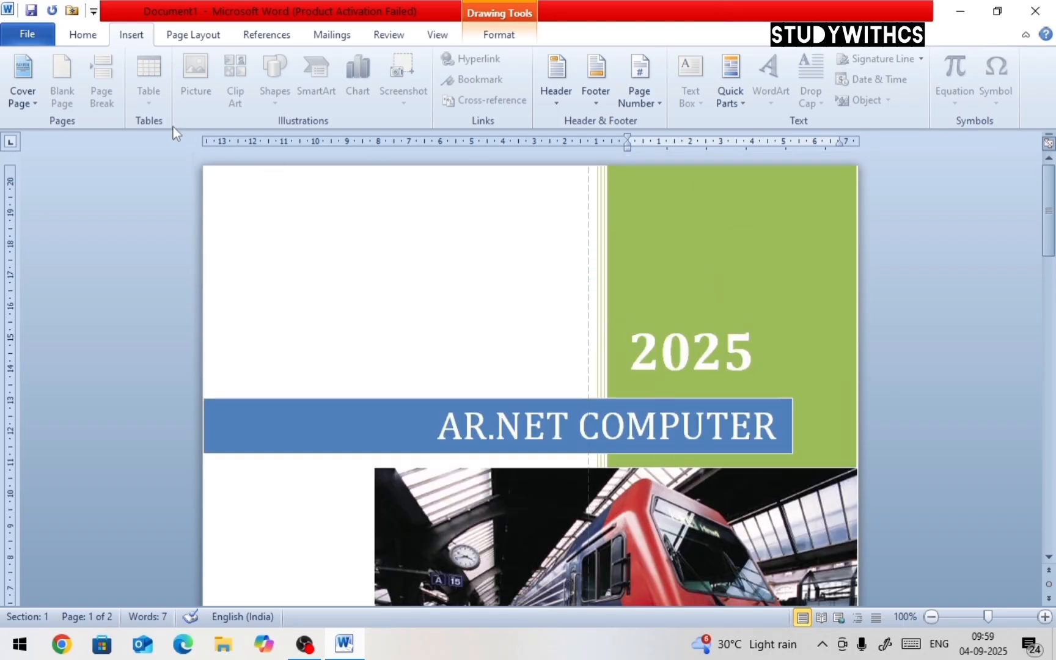
{"action": "left_click", "coordinate": [185, 37]}
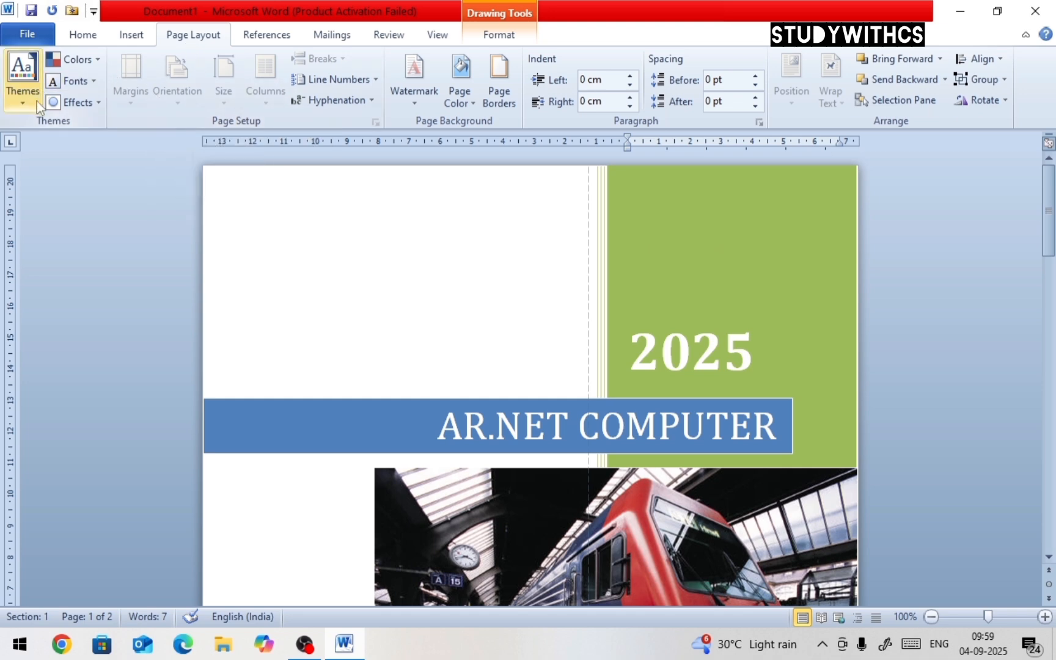
{"action": "left_click", "coordinate": [386, 240]}
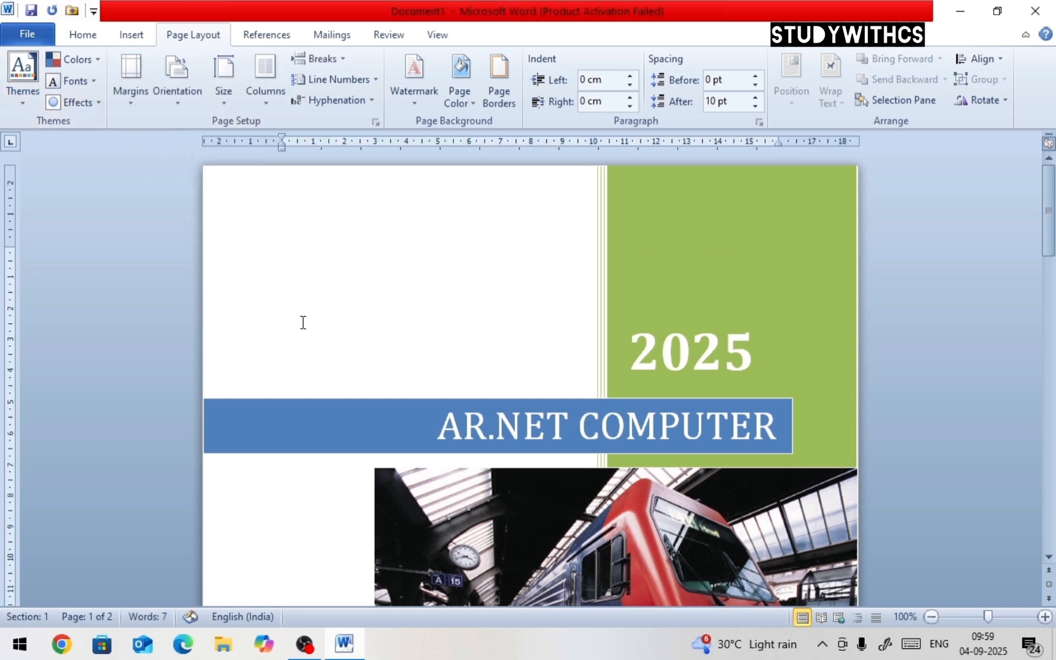
{"action": "left_click", "coordinate": [26, 105]}
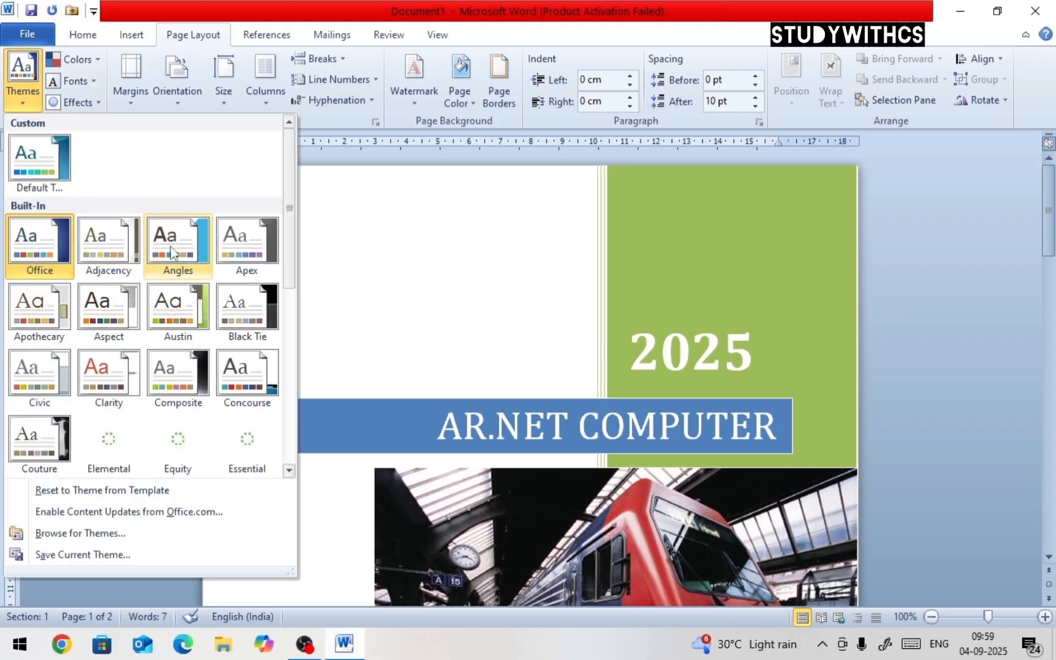
{"action": "left_click", "coordinate": [178, 248]}
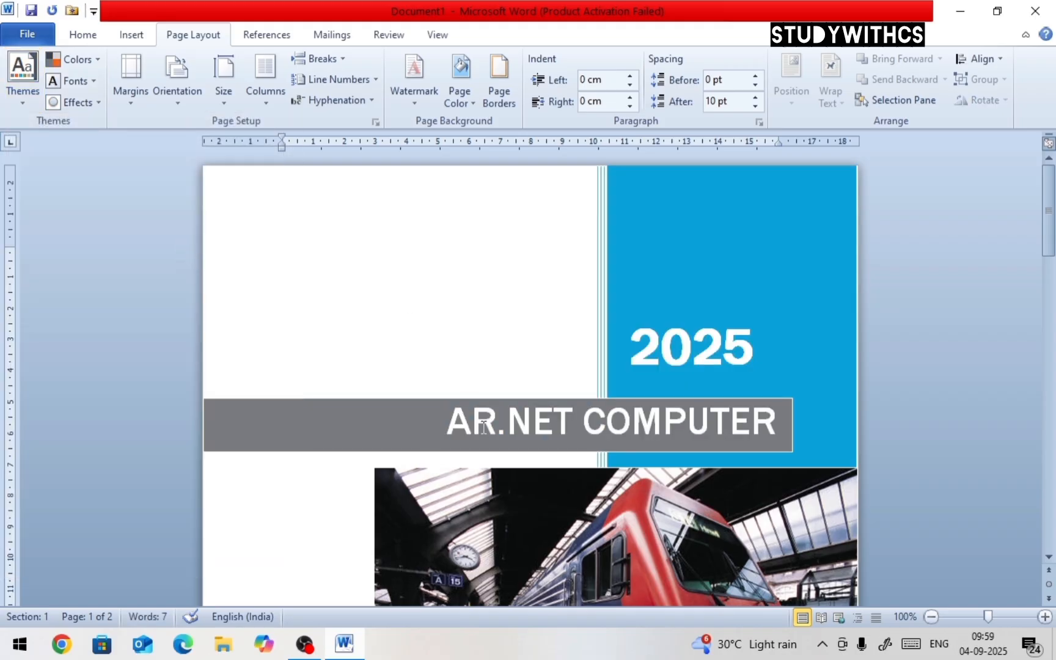
Try the Black Tie and Elemental themes on the document
{"action": "left_click", "coordinate": [35, 102]}
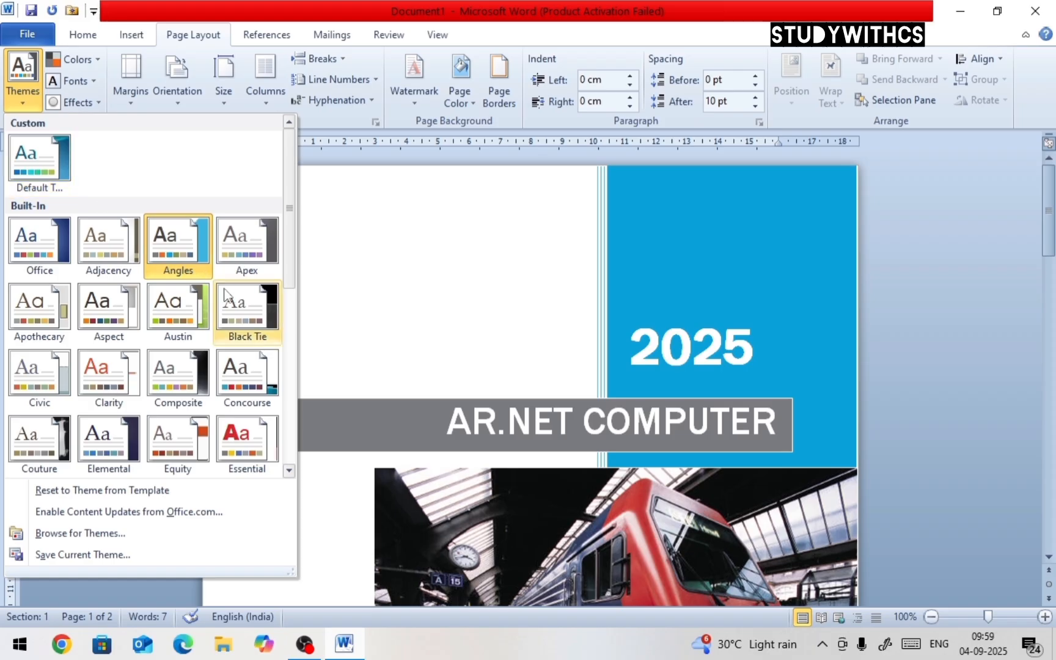
{"action": "left_click", "coordinate": [234, 312]}
{"action": "scroll", "coordinate": [305, 323], "scroll_direction": "down", "scroll_amount": 3}
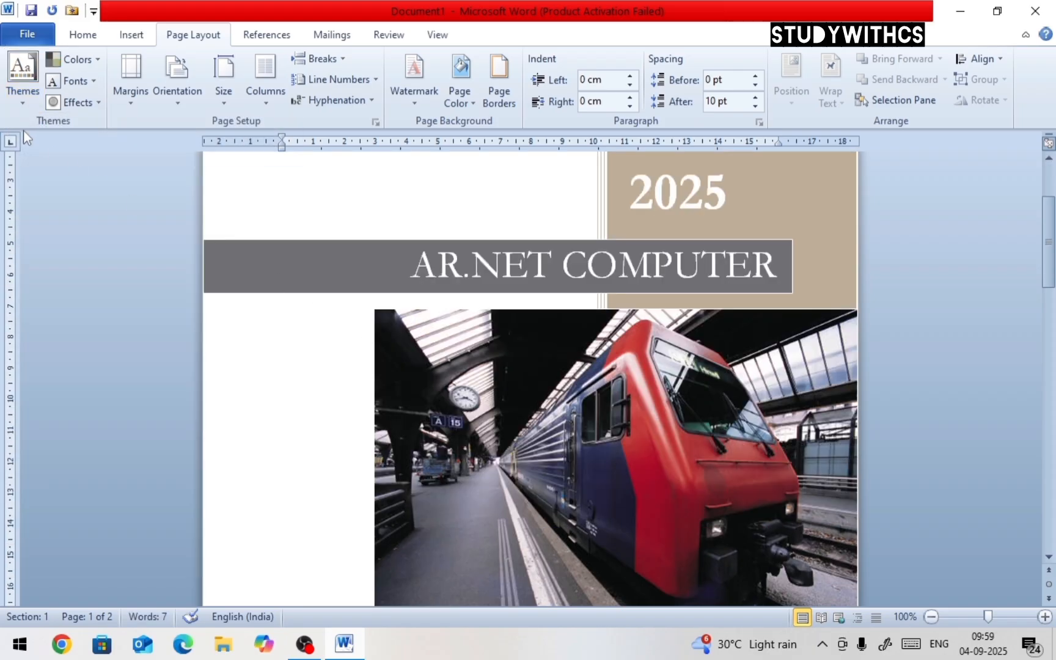
{"action": "left_click", "coordinate": [23, 83]}
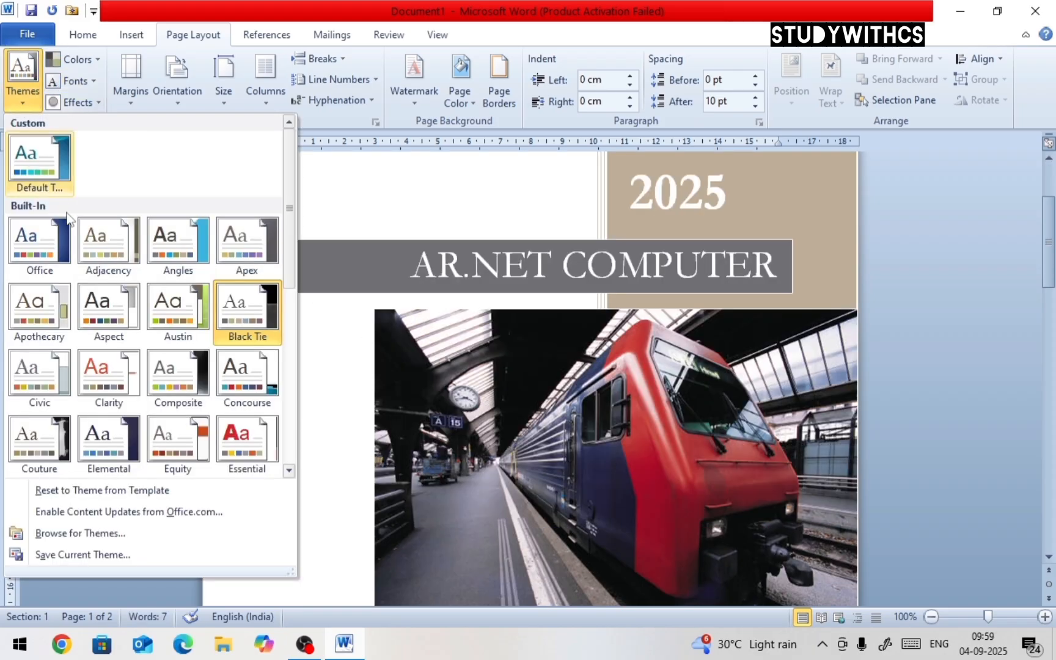
{"action": "left_click", "coordinate": [126, 428]}
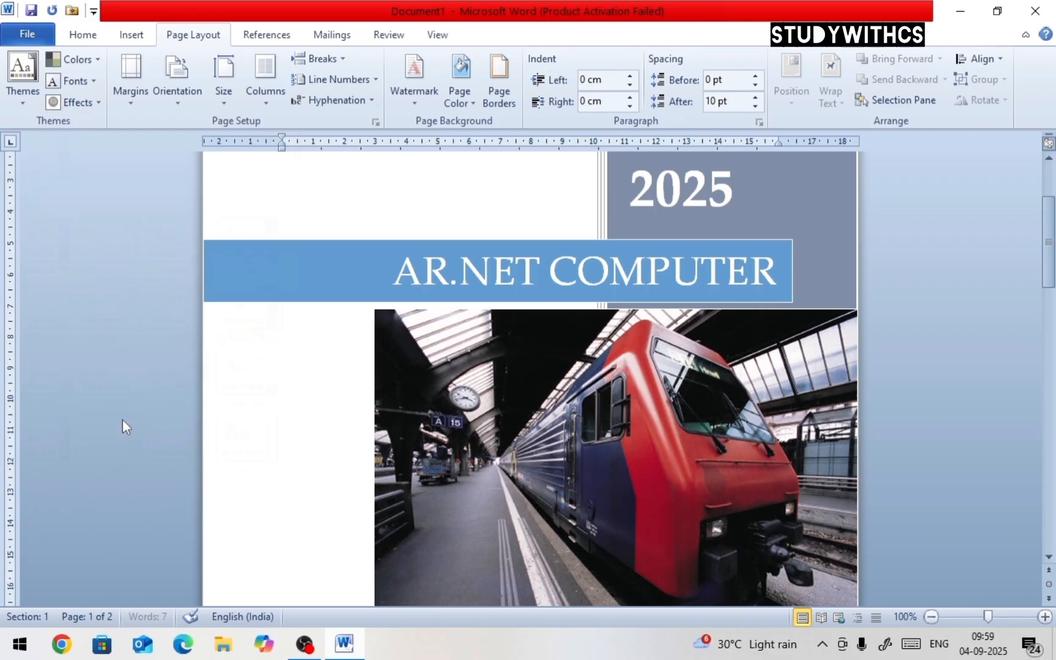
Apply the Concourse theme to the document
{"action": "left_click", "coordinate": [37, 97]}
{"action": "left_click", "coordinate": [247, 374]}
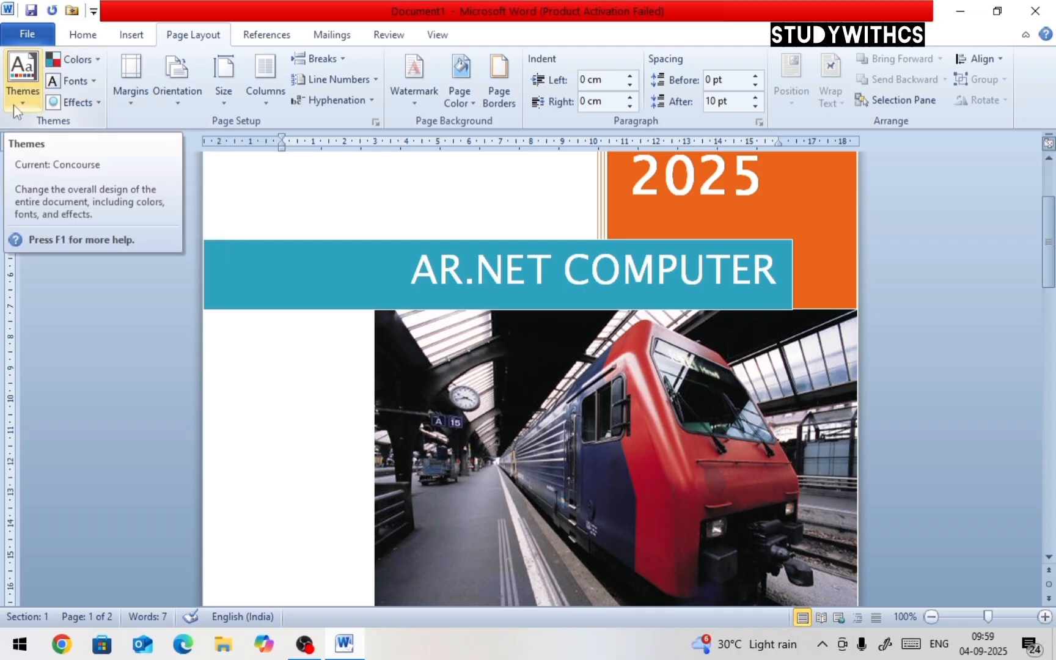
Set the document's theme colors to Composite
{"action": "left_click", "coordinate": [100, 63]}
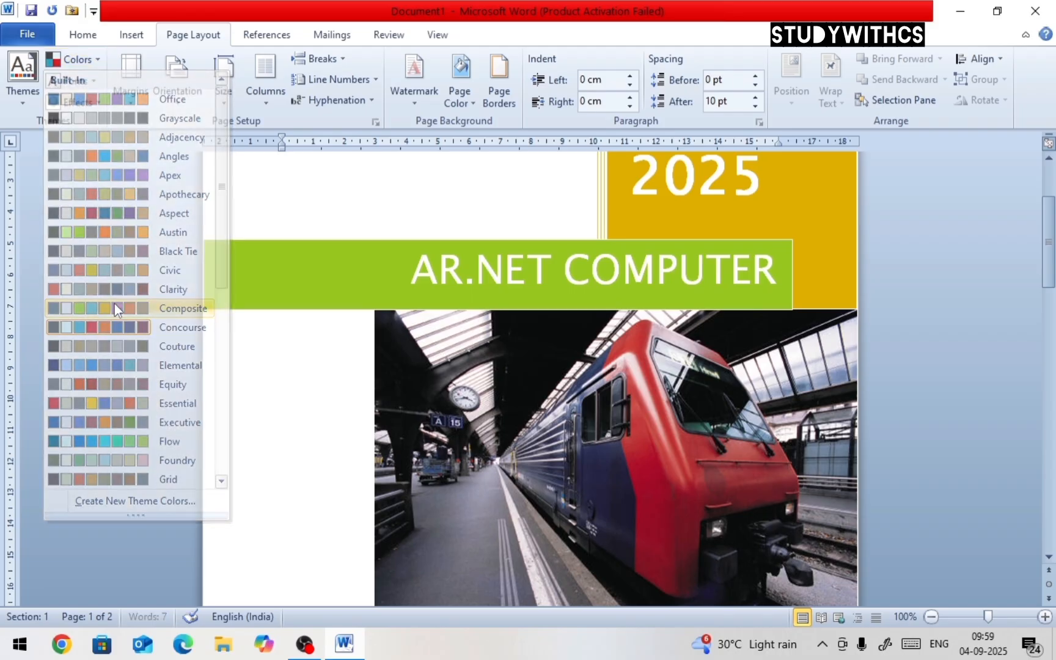
{"action": "left_click", "coordinate": [116, 307]}
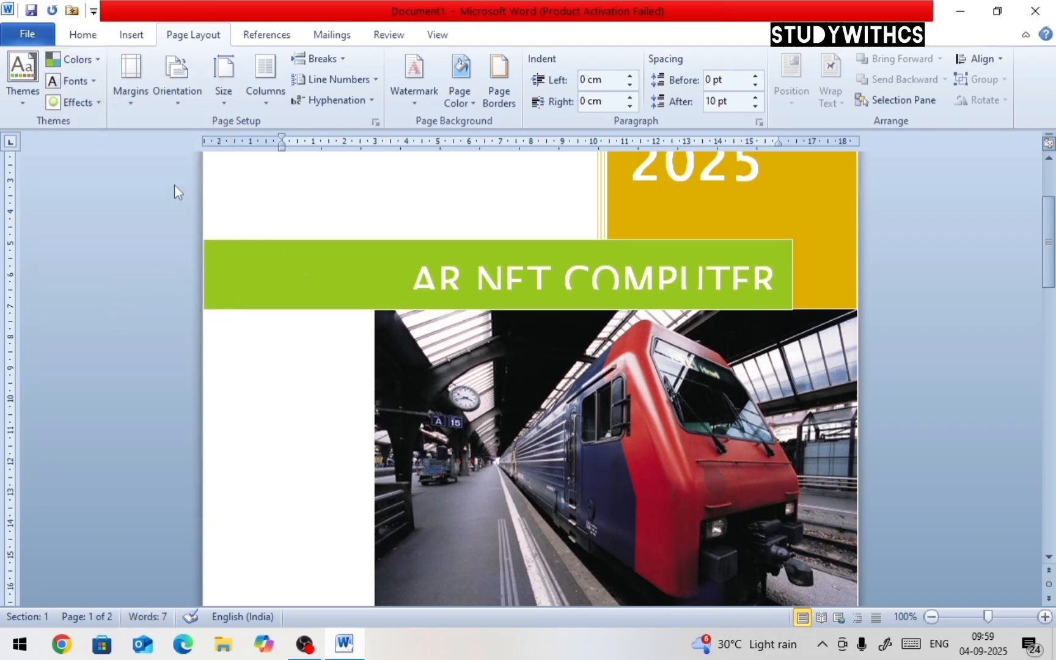
Set the theme fonts to Adjacency and the theme effects to Concourse
{"action": "left_click", "coordinate": [94, 81]}
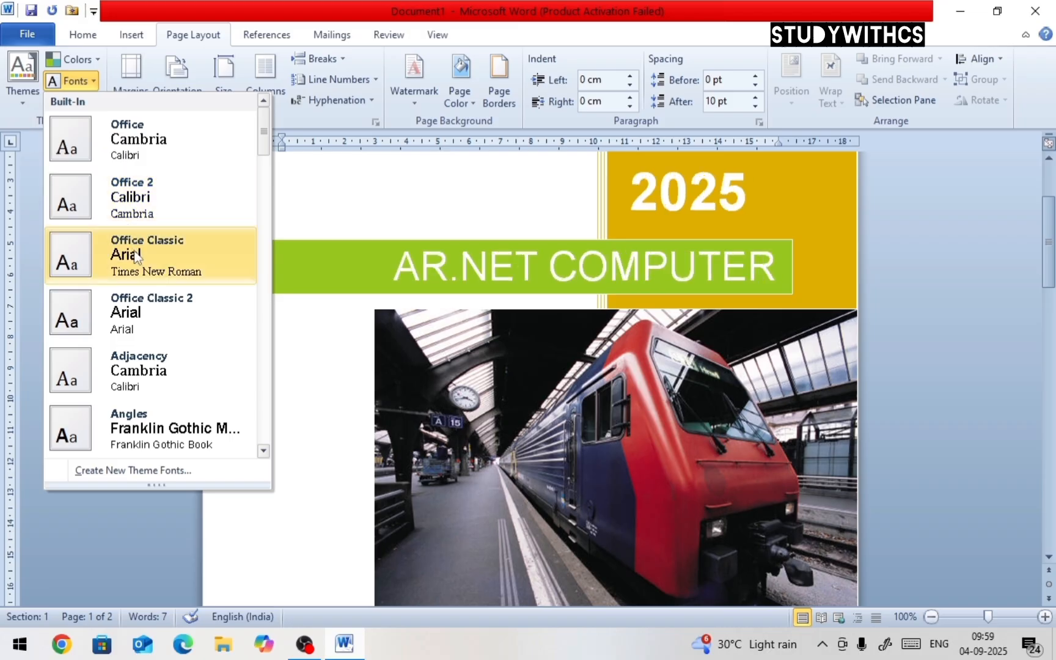
{"action": "left_click", "coordinate": [140, 364]}
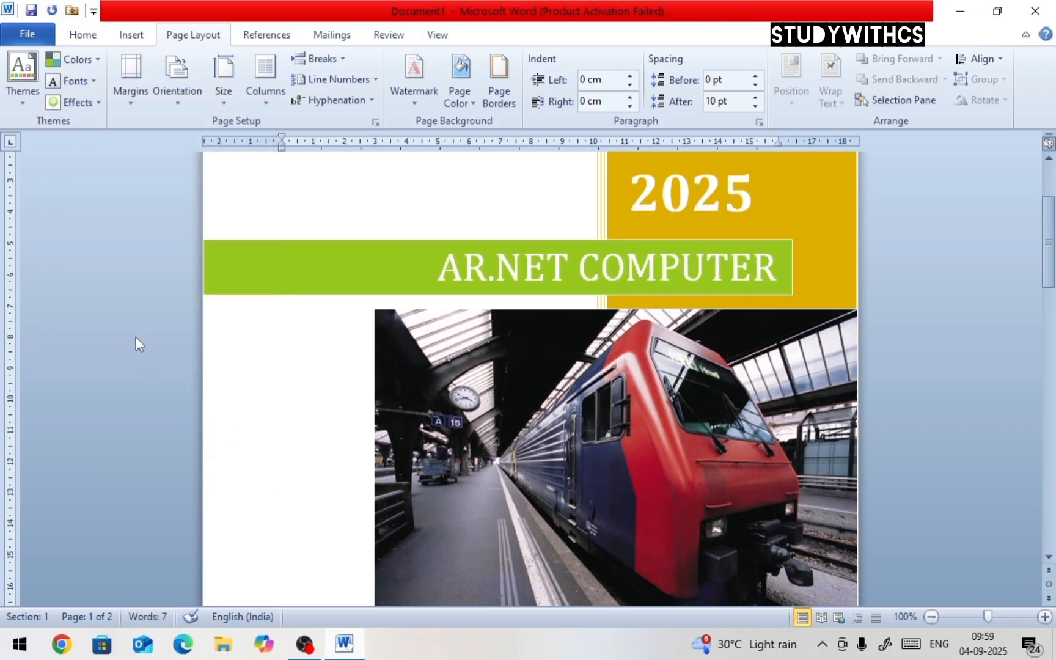
{"action": "left_click", "coordinate": [76, 102]}
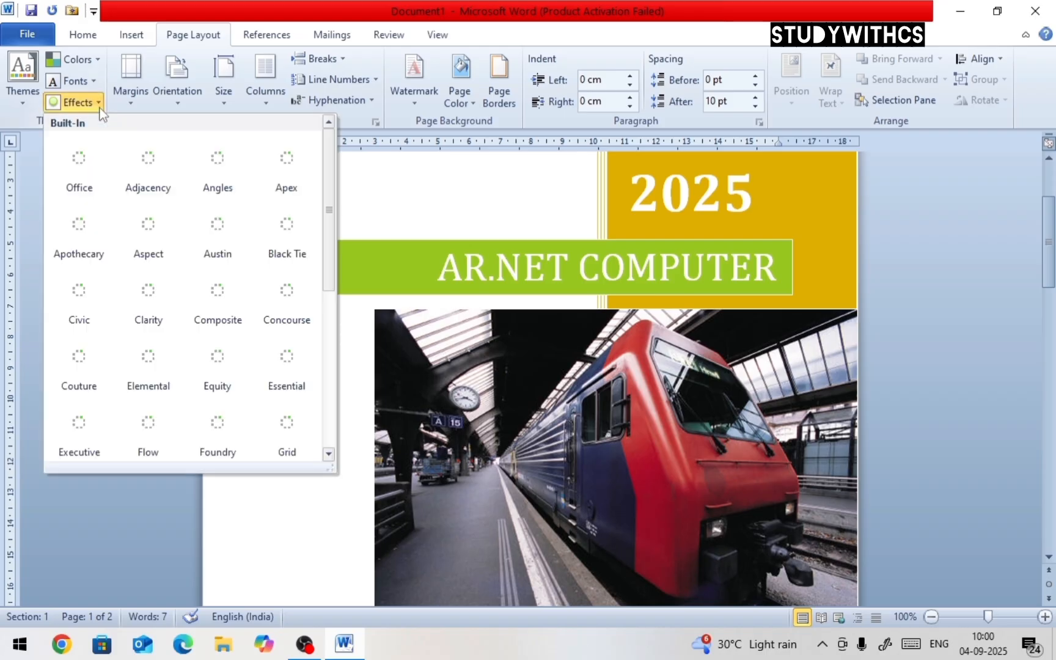
{"action": "left_click", "coordinate": [285, 291]}
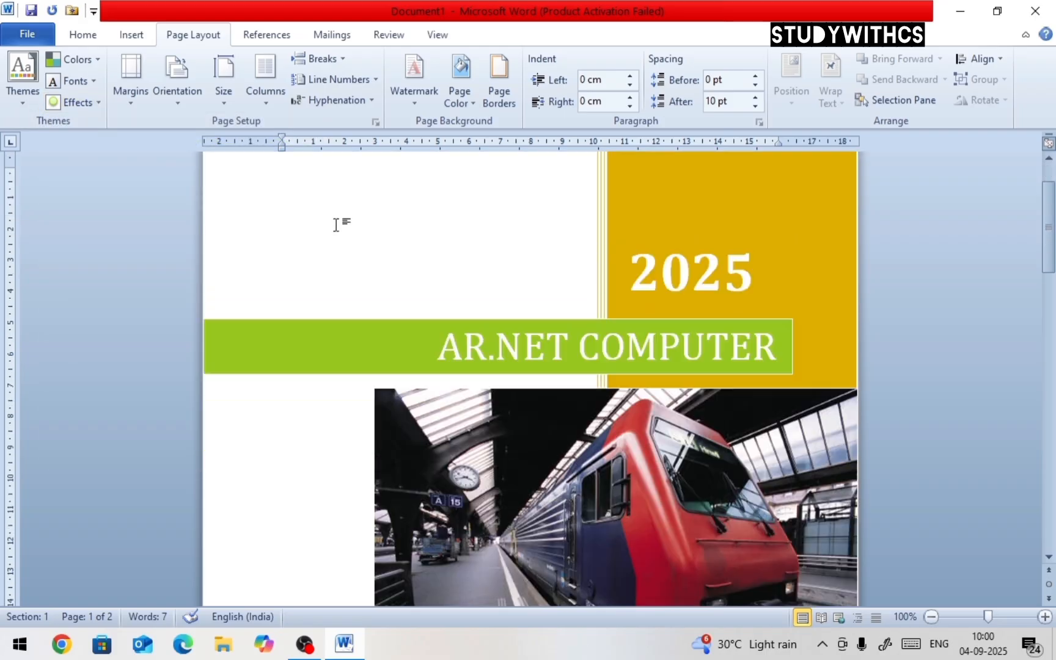
Draw a rectangle about 5.5 cm wide and 5.1 cm tall below the cover picture
{"action": "scroll", "coordinate": [335, 229], "scroll_direction": "down", "scroll_amount": 10}
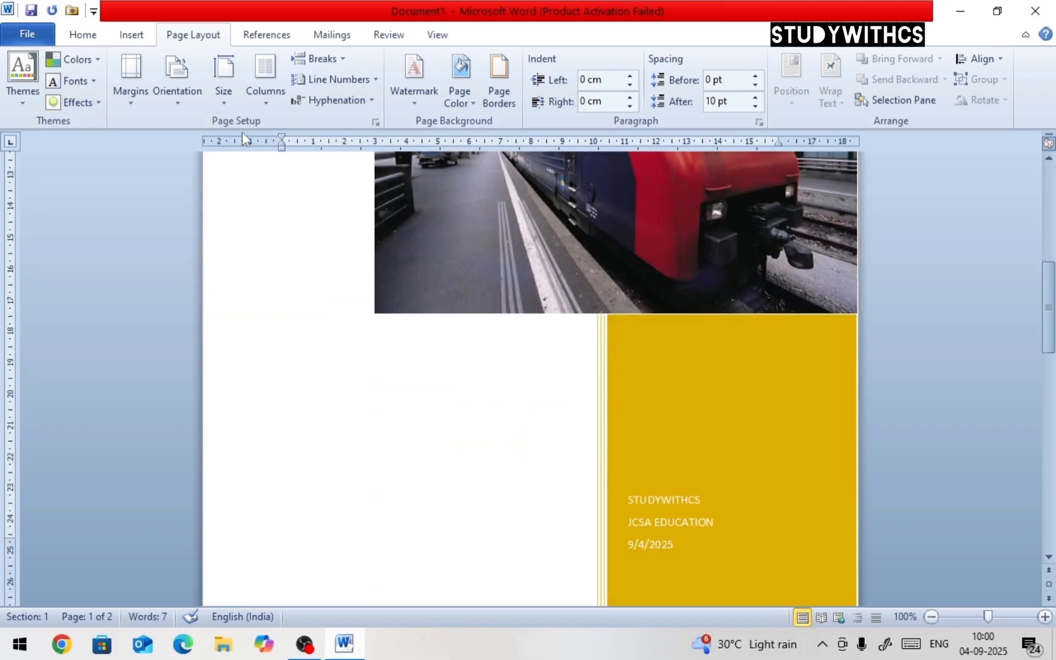
{"action": "left_click", "coordinate": [134, 38]}
{"action": "left_click", "coordinate": [264, 109]}
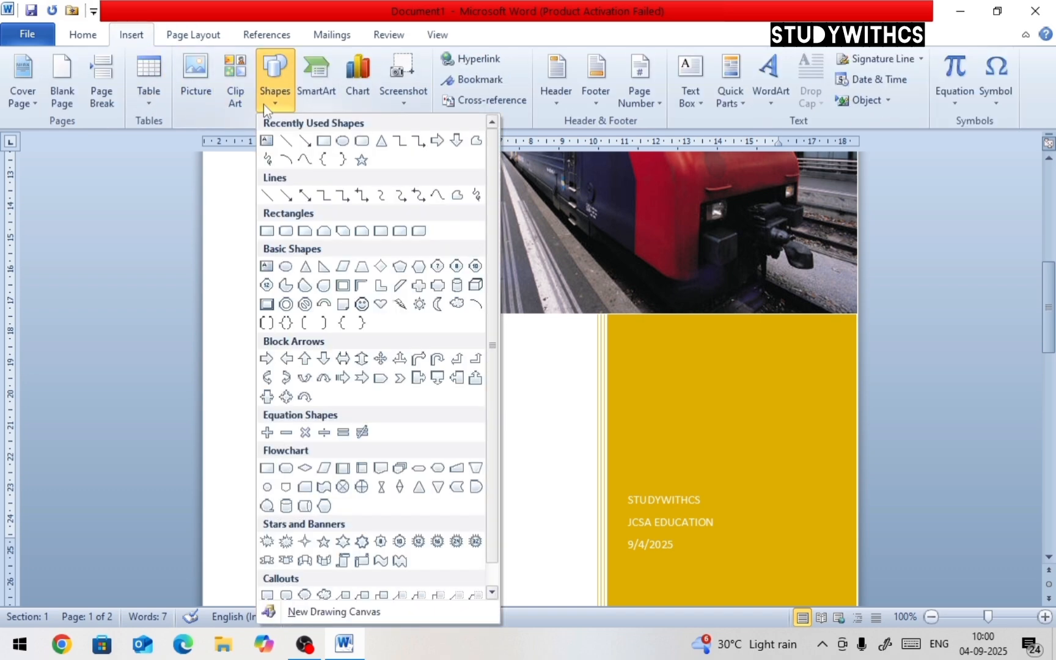
{"action": "left_click", "coordinate": [324, 141]}
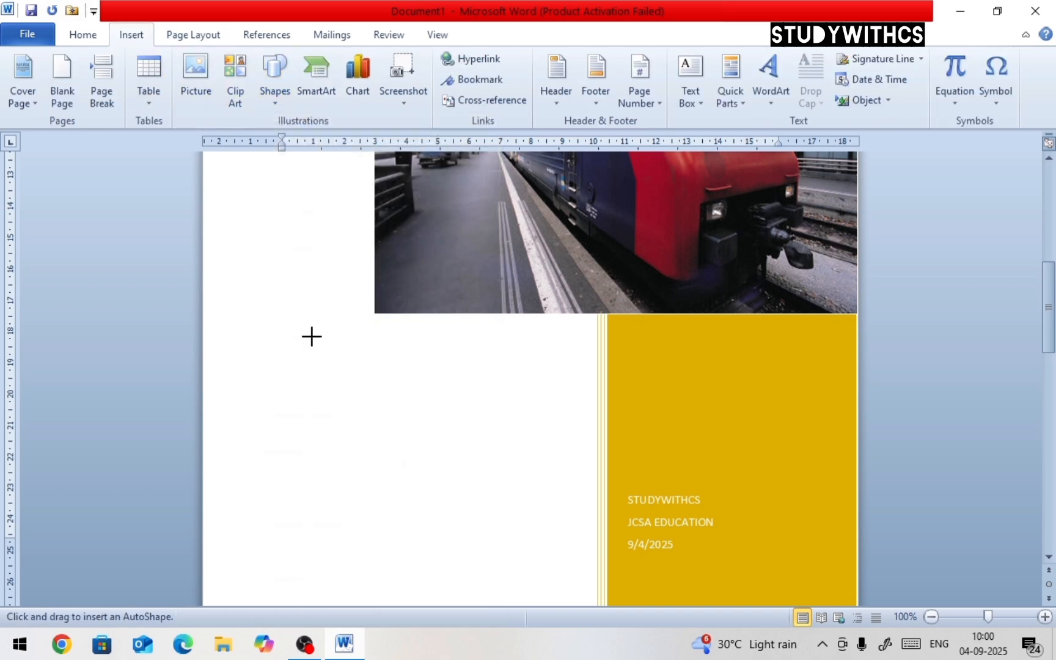
{"action": "left_click_drag", "start_coordinate": [308, 334], "coordinate": [485, 498]}
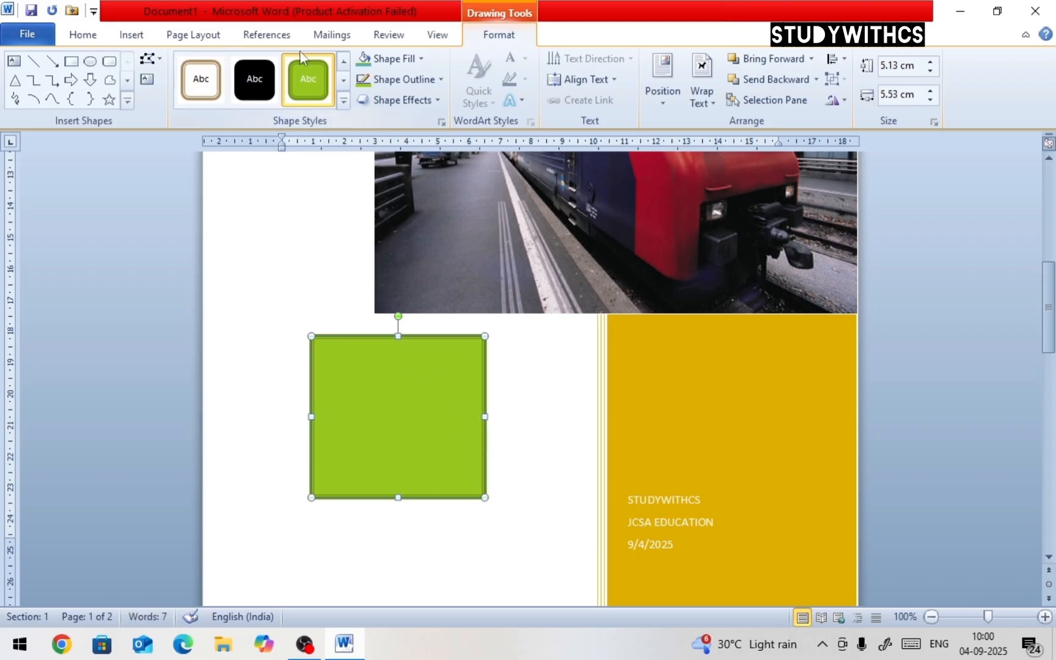
Apply a teal gradient shape style to the rectangle
{"action": "left_click", "coordinate": [343, 100]}
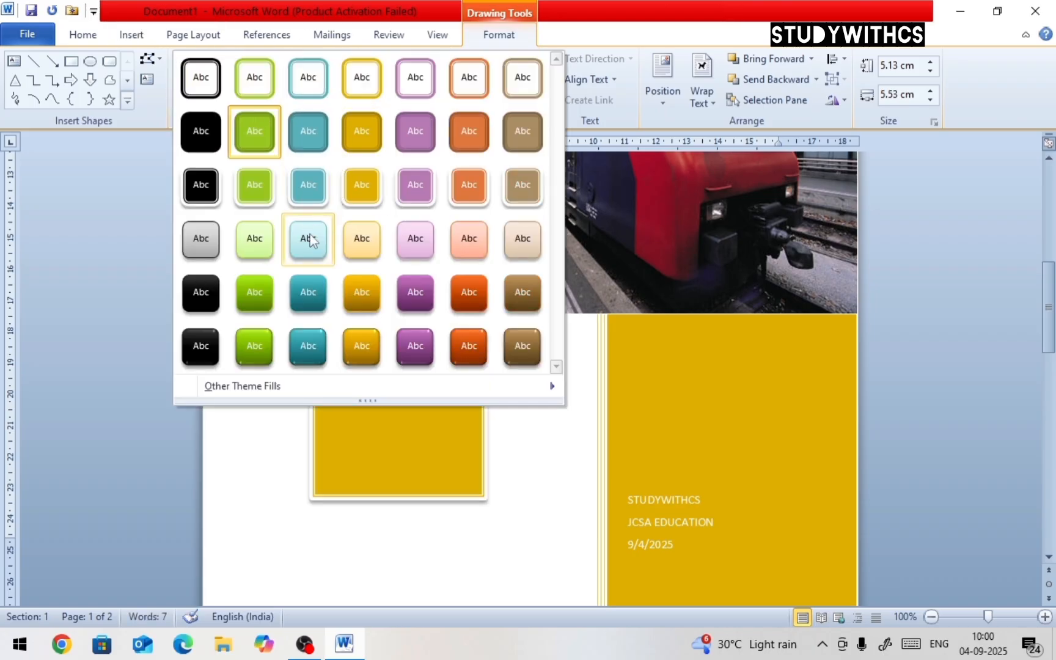
{"action": "left_click", "coordinate": [316, 294]}
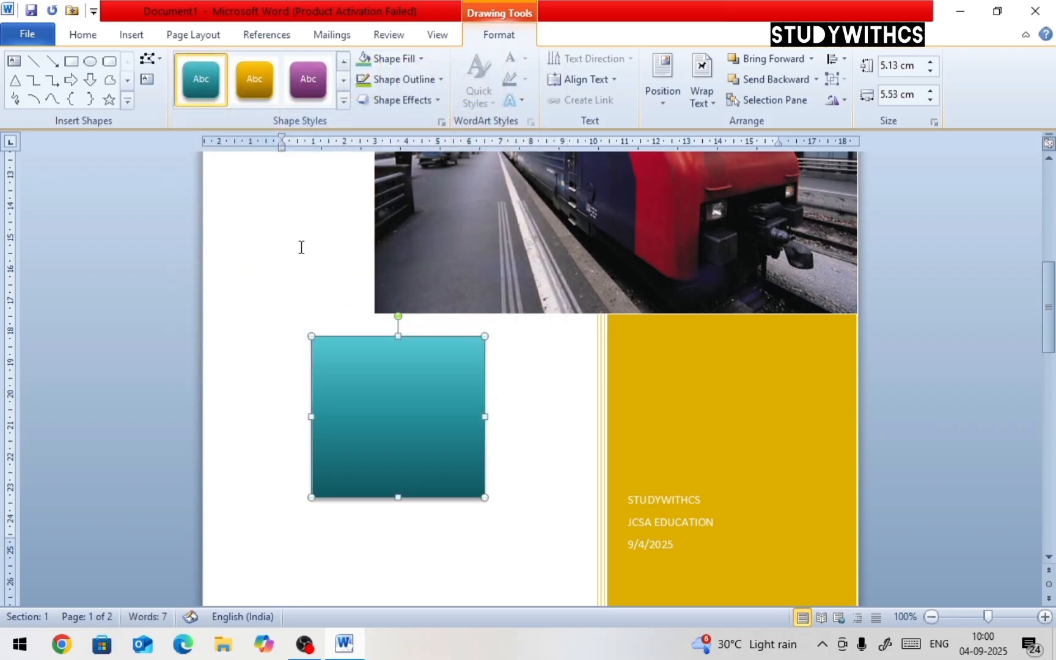
Switch the theme effects to Equity
{"action": "left_click", "coordinate": [171, 39]}
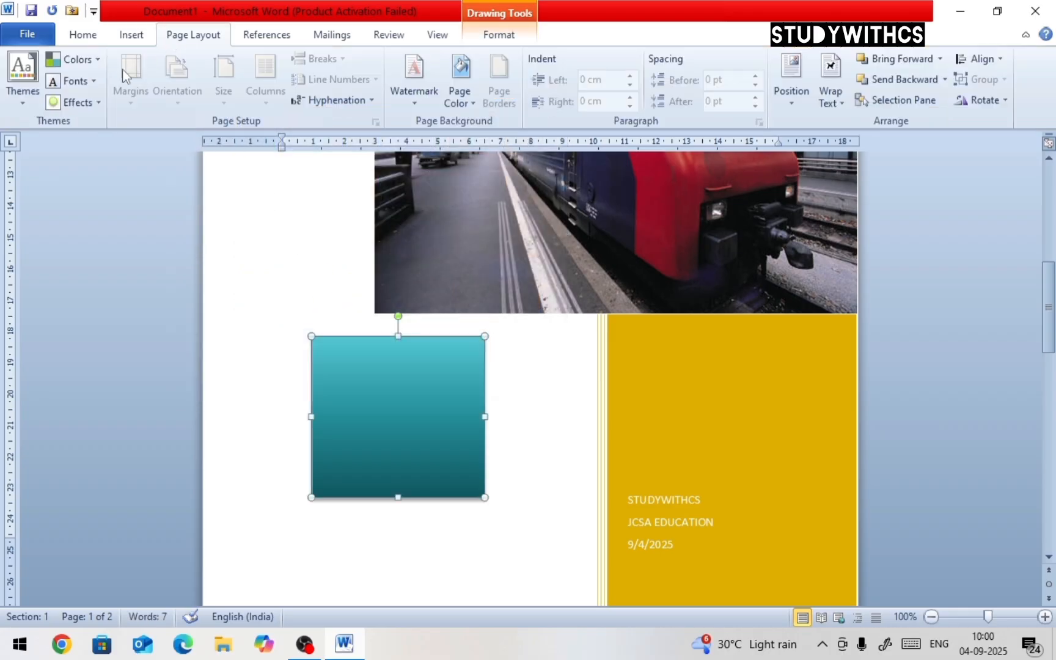
{"action": "left_click", "coordinate": [96, 104]}
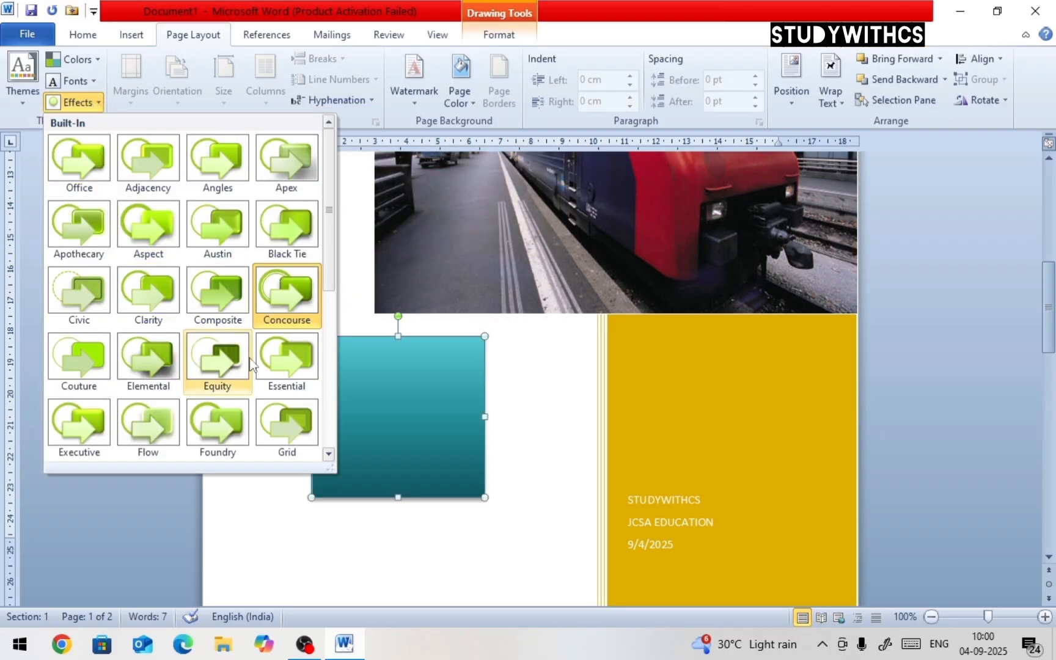
{"action": "left_click", "coordinate": [225, 365]}
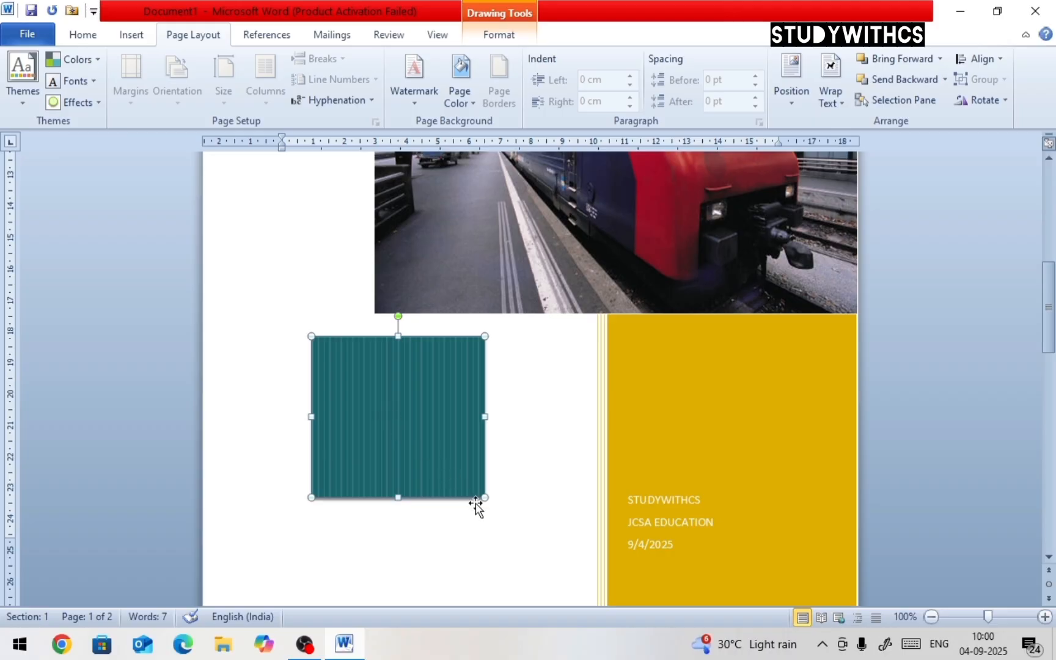
Enlarge the rectangle from its corner and set the theme effects to Elemental
{"action": "left_click_drag", "start_coordinate": [483, 500], "coordinate": [534, 533]}
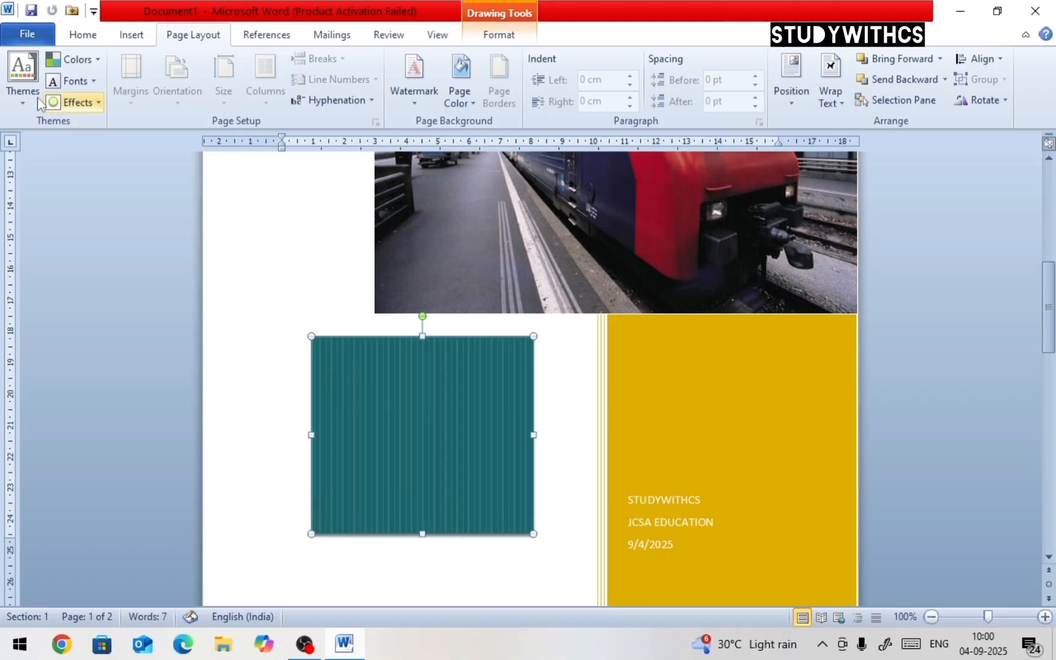
{"action": "left_click", "coordinate": [80, 103]}
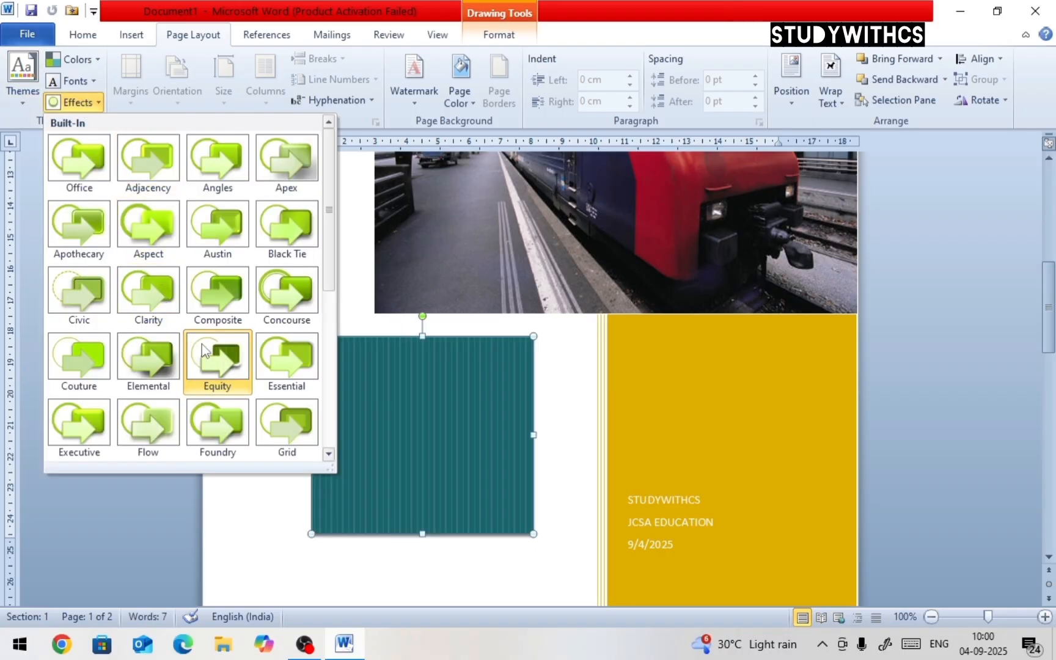
{"action": "left_click", "coordinate": [161, 354]}
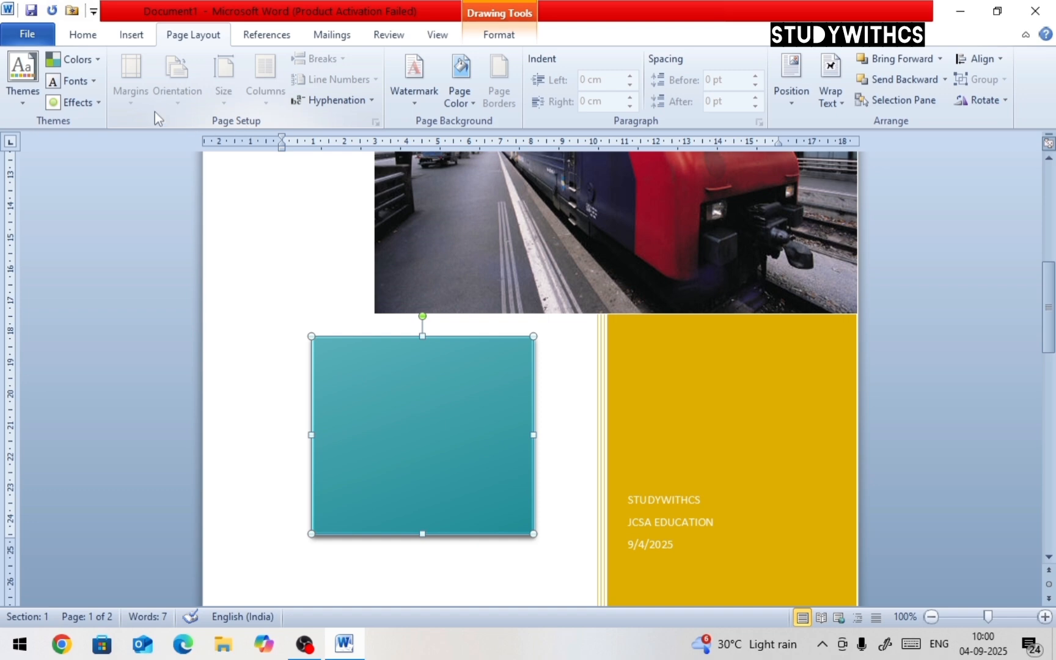
Select all content in the document and delete it
{"action": "mouse_move", "coordinate": [248, 200]}
{"action": "left_mouse_down"}
{"action": "mouse_move", "coordinate": [316, 194]}
{"action": "mouse_move", "coordinate": [411, 247]}
{"action": "left_mouse_up"}
{"action": "key", "text": "ctrl+a"}
{"action": "key", "text": "Delete"}
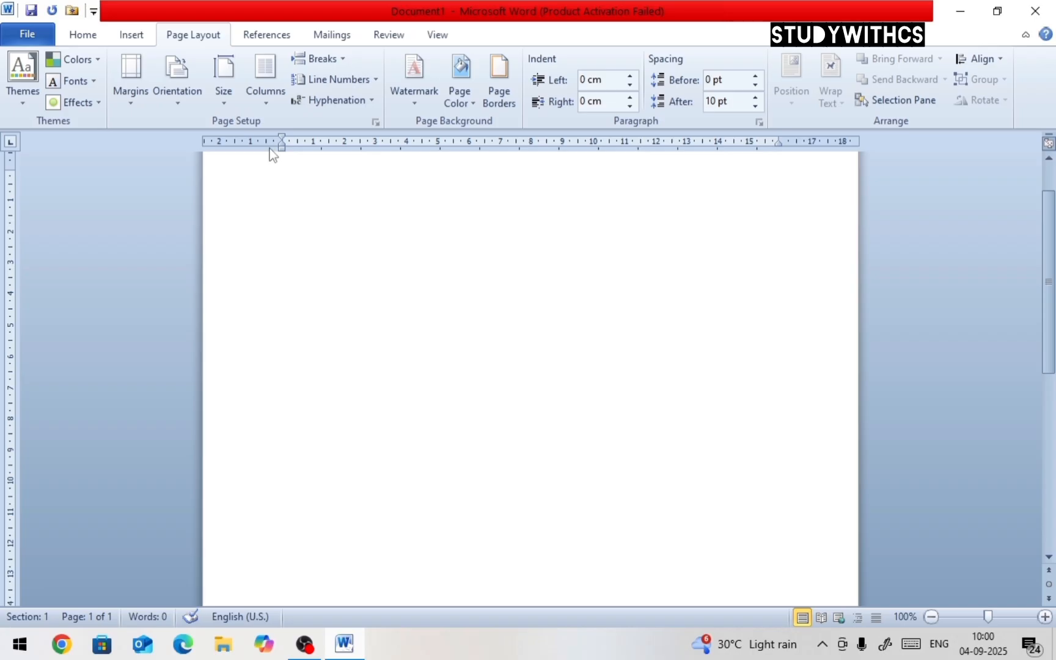
Generate sample paragraphs with the formula =RAND(11)
{"action": "type", "text": "=RAND(11)"}
{"action": "key", "text": "Return"}
{"action": "scroll", "coordinate": [318, 278], "scroll_direction": "up", "scroll_amount": 12}
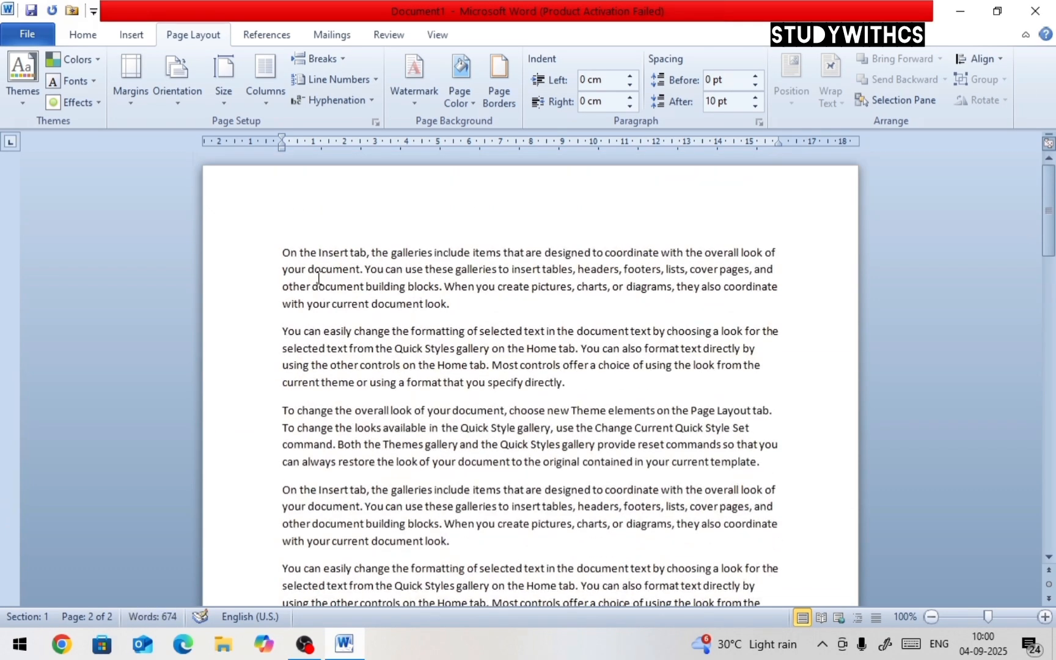
Apply the Normal margins preset to the document
{"action": "left_click_drag", "start_coordinate": [277, 252], "coordinate": [671, 544]}
{"action": "left_click", "coordinate": [305, 182]}
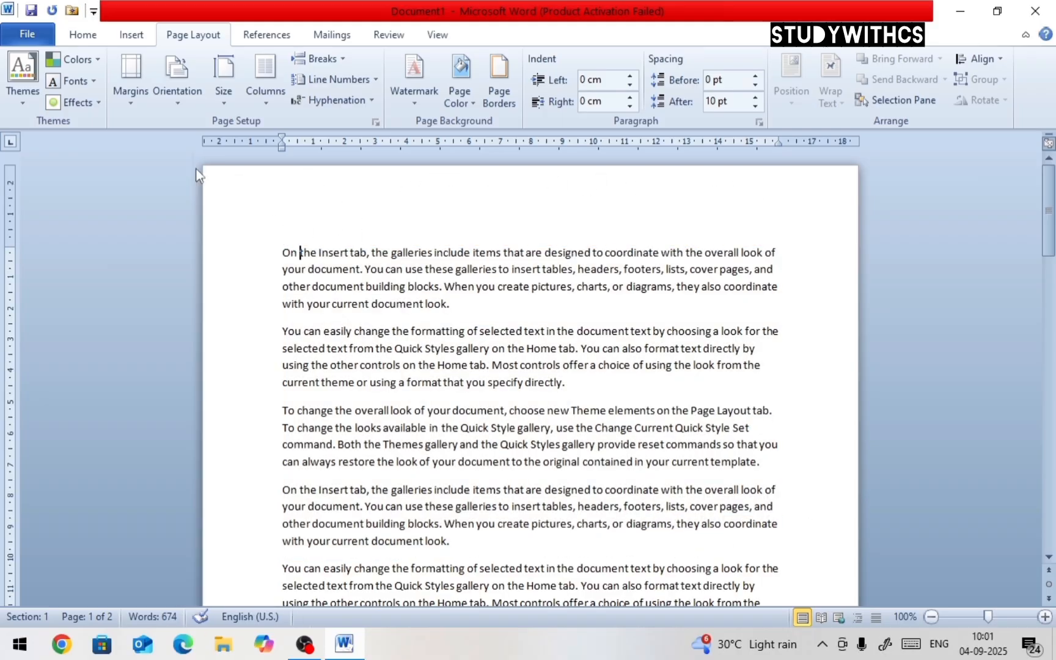
{"action": "left_click", "coordinate": [141, 100]}
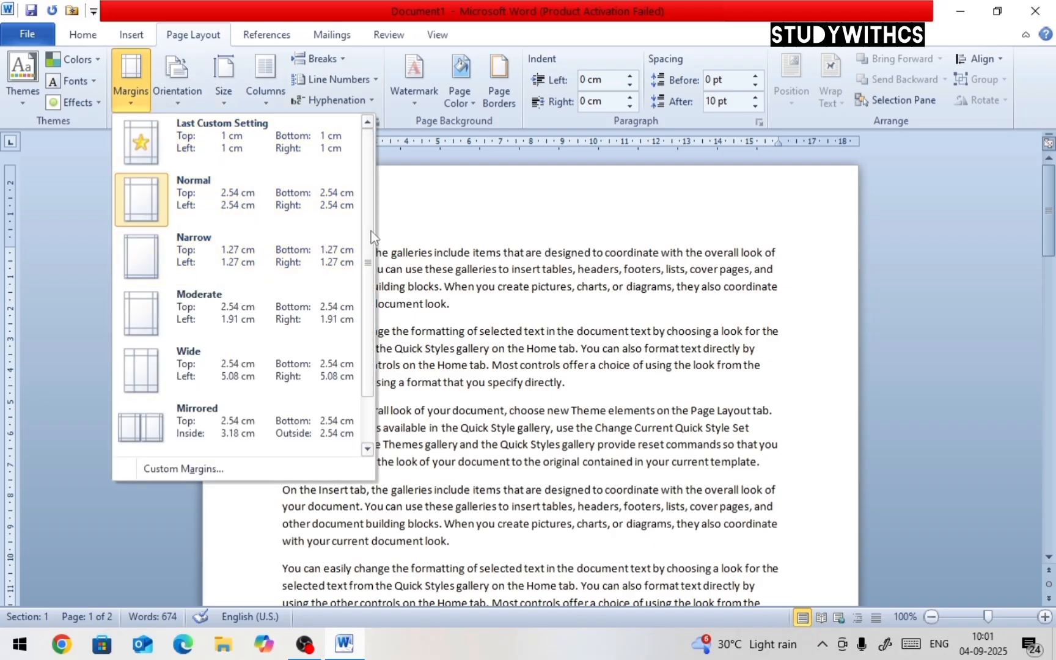
{"action": "left_click_drag", "start_coordinate": [372, 231], "coordinate": [379, 350]}
{"action": "scroll", "coordinate": [261, 259], "scroll_direction": "up", "scroll_amount": 2}
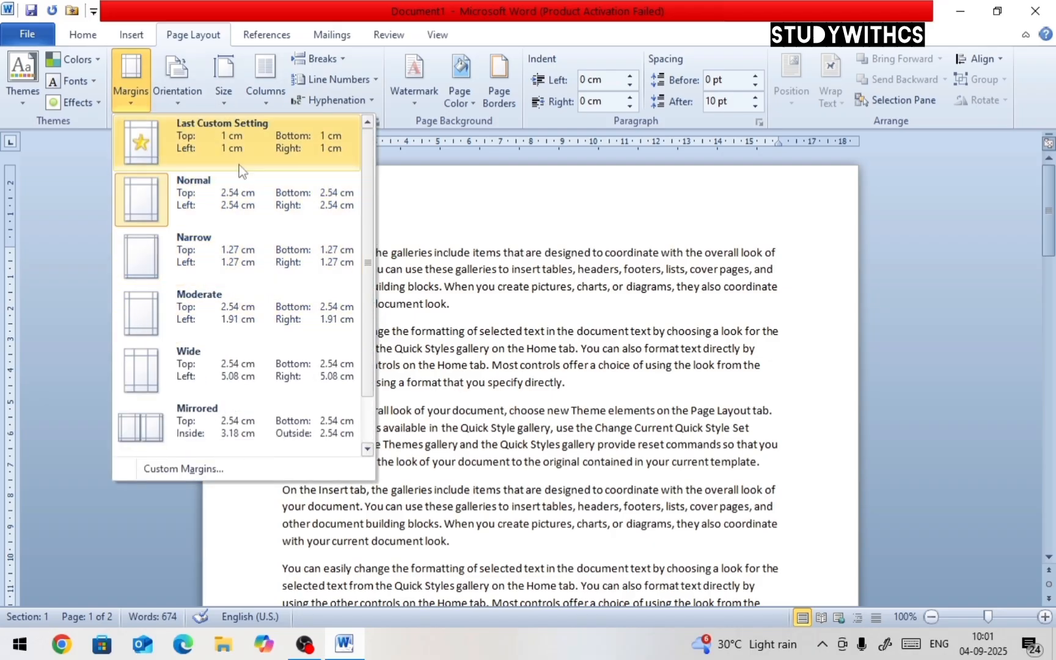
{"action": "left_click", "coordinate": [246, 190]}
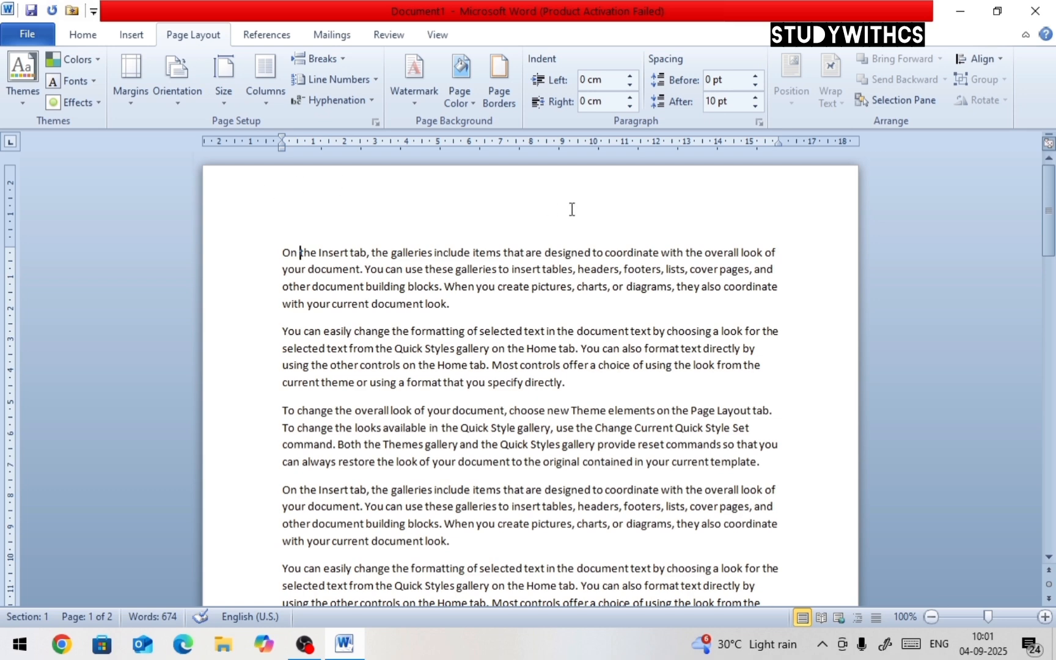
Try the Narrow and Moderate margin presets on the document
{"action": "left_click", "coordinate": [150, 106]}
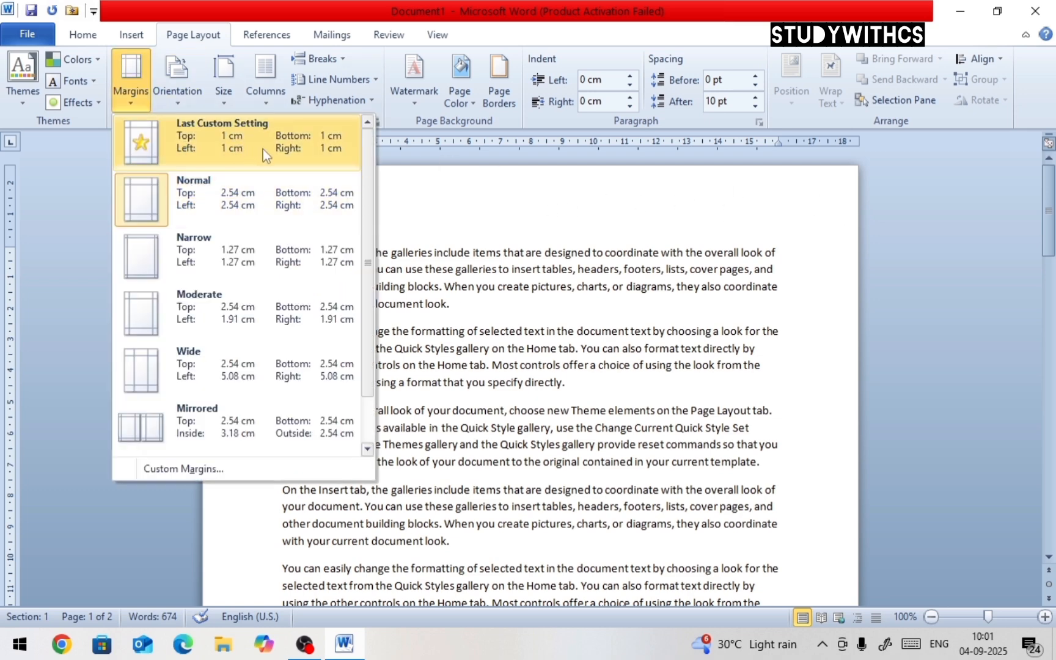
{"action": "left_click", "coordinate": [207, 256]}
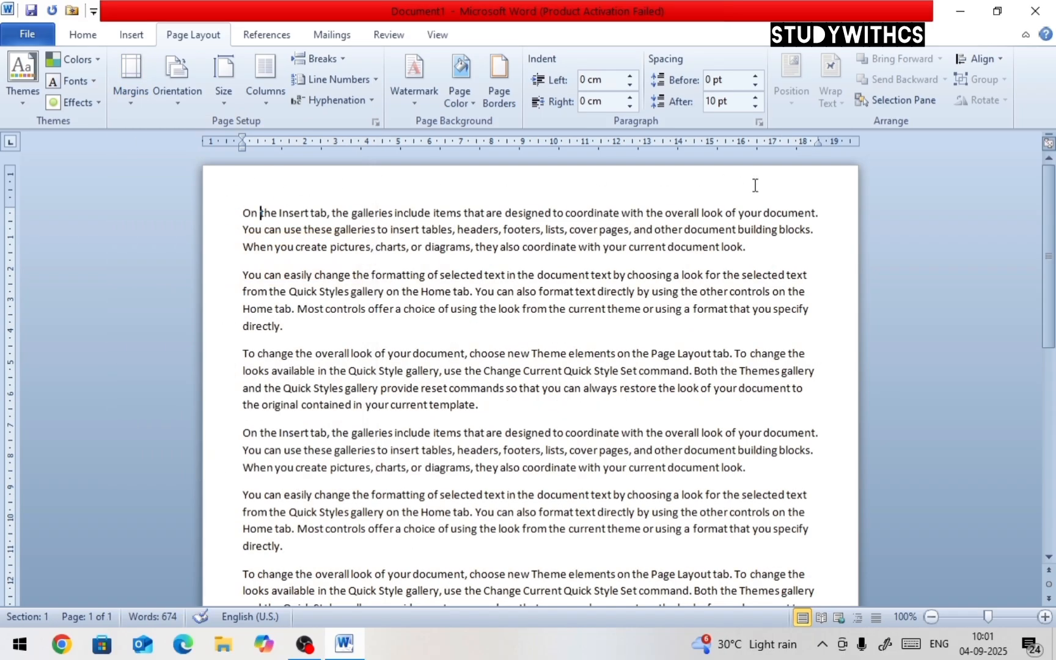
{"action": "left_click", "coordinate": [131, 79]}
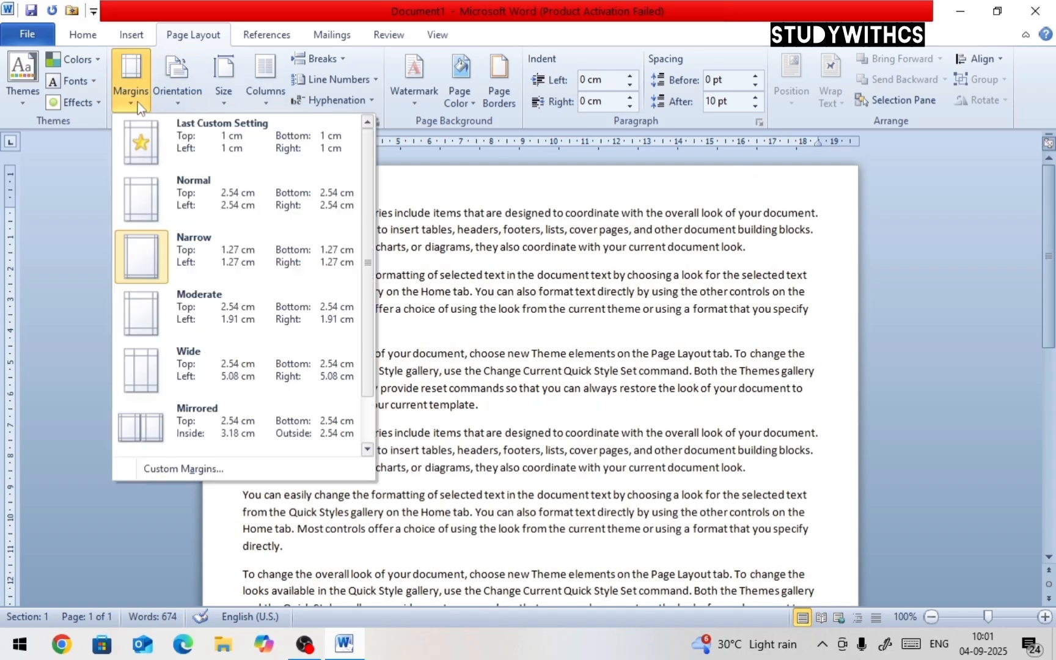
{"action": "left_click", "coordinate": [203, 312]}
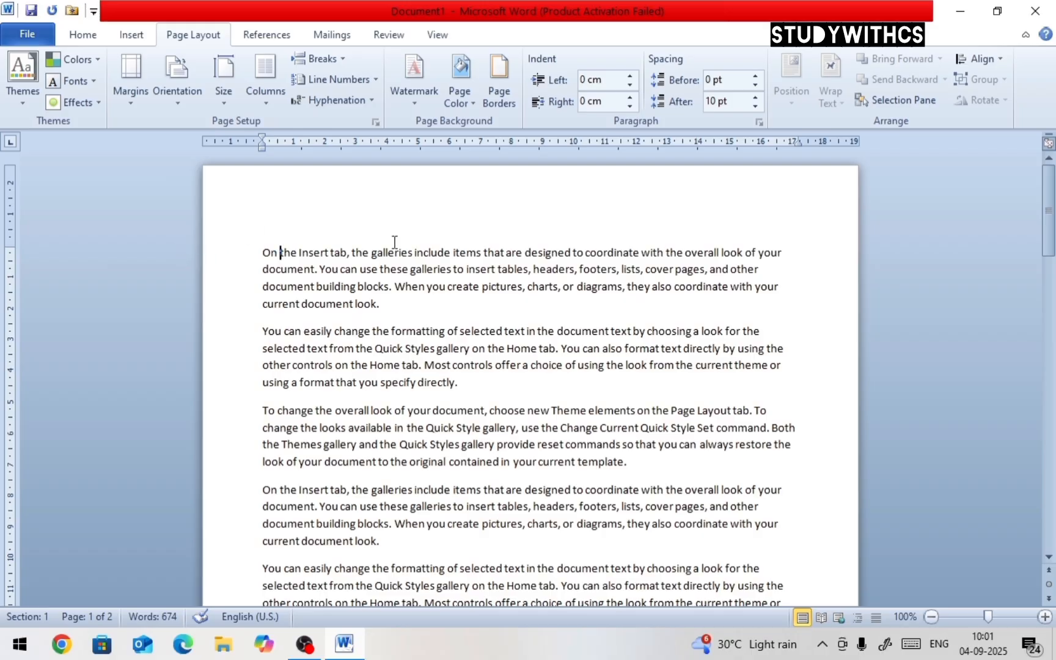
Try the Wide and Mirrored margin presets on the document
{"action": "left_click", "coordinate": [131, 82]}
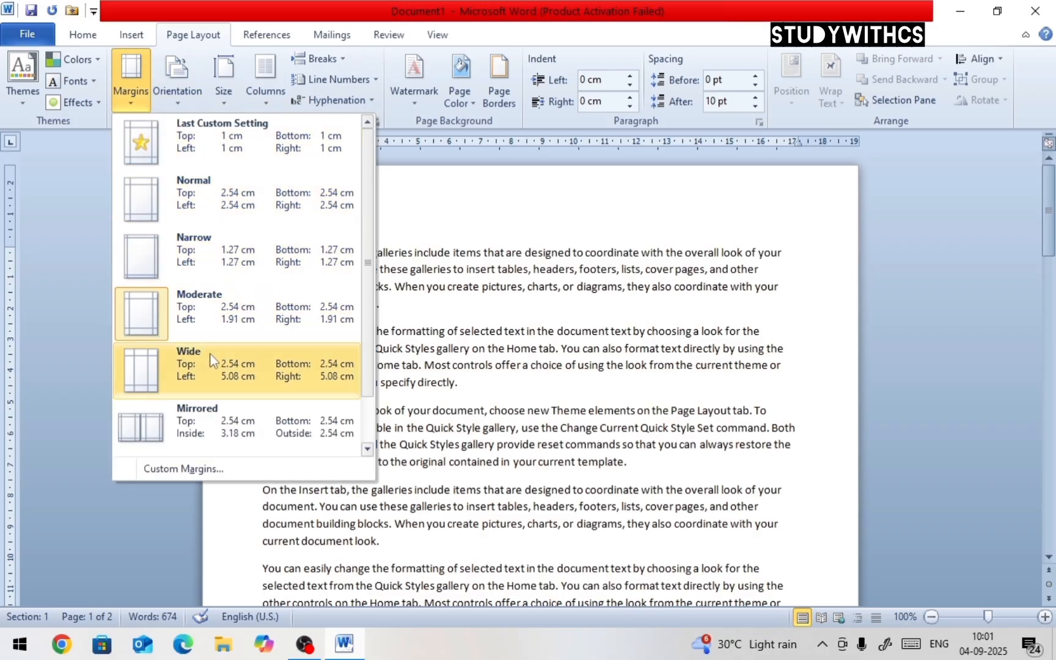
{"action": "left_click", "coordinate": [208, 352]}
{"action": "left_click", "coordinate": [130, 80]}
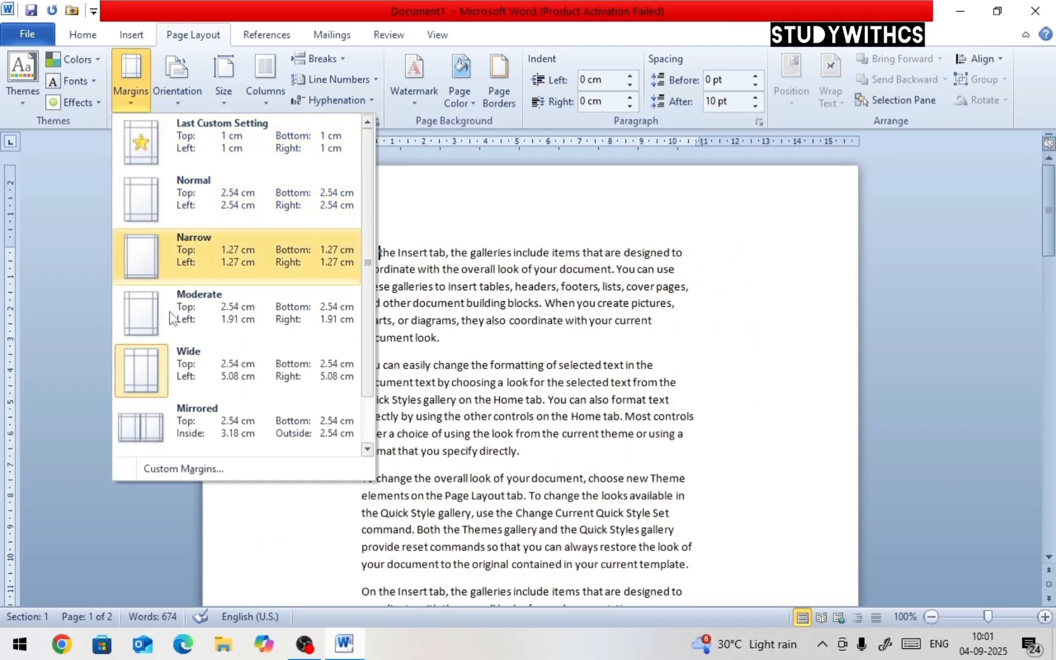
{"action": "left_click", "coordinate": [182, 427]}
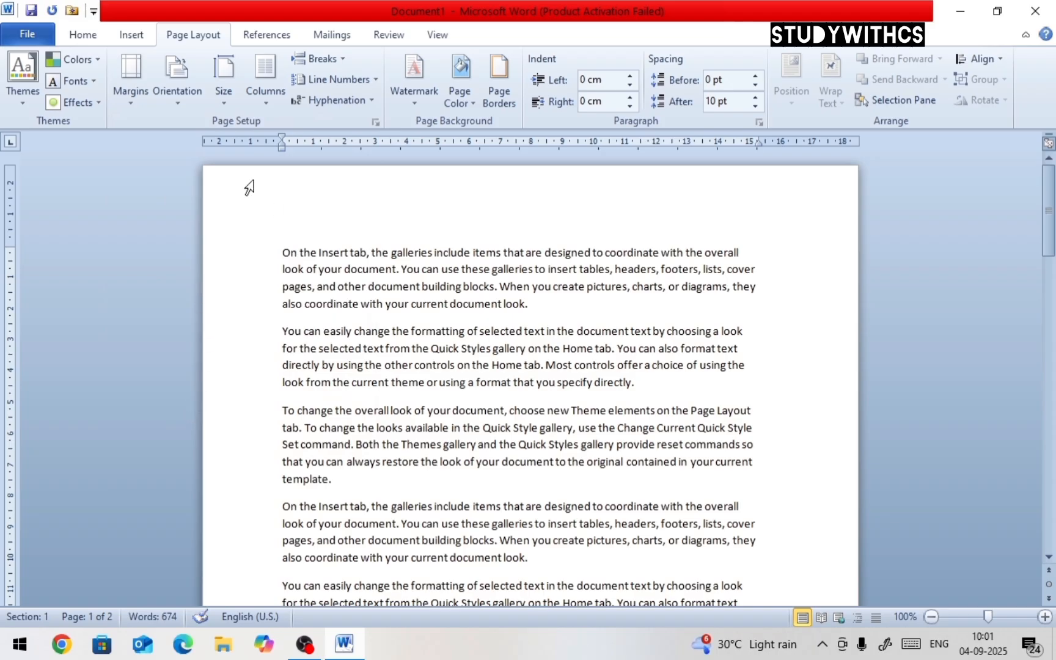
Try the Normal and Narrow margin presets again
{"action": "left_click", "coordinate": [142, 108]}
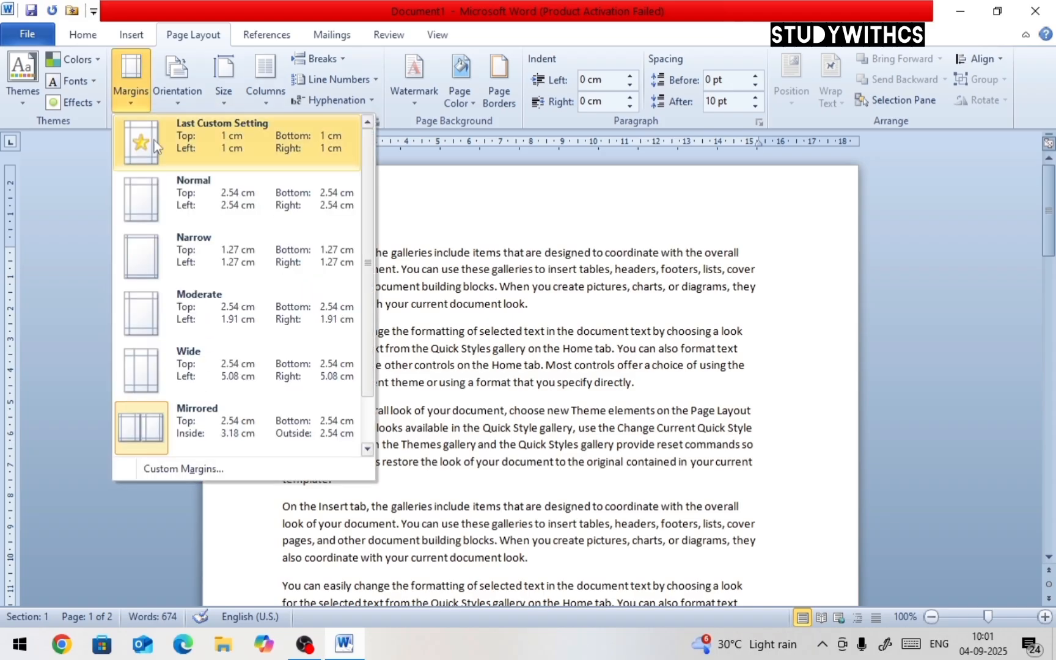
{"action": "left_click", "coordinate": [218, 200]}
{"action": "left_click", "coordinate": [125, 103]}
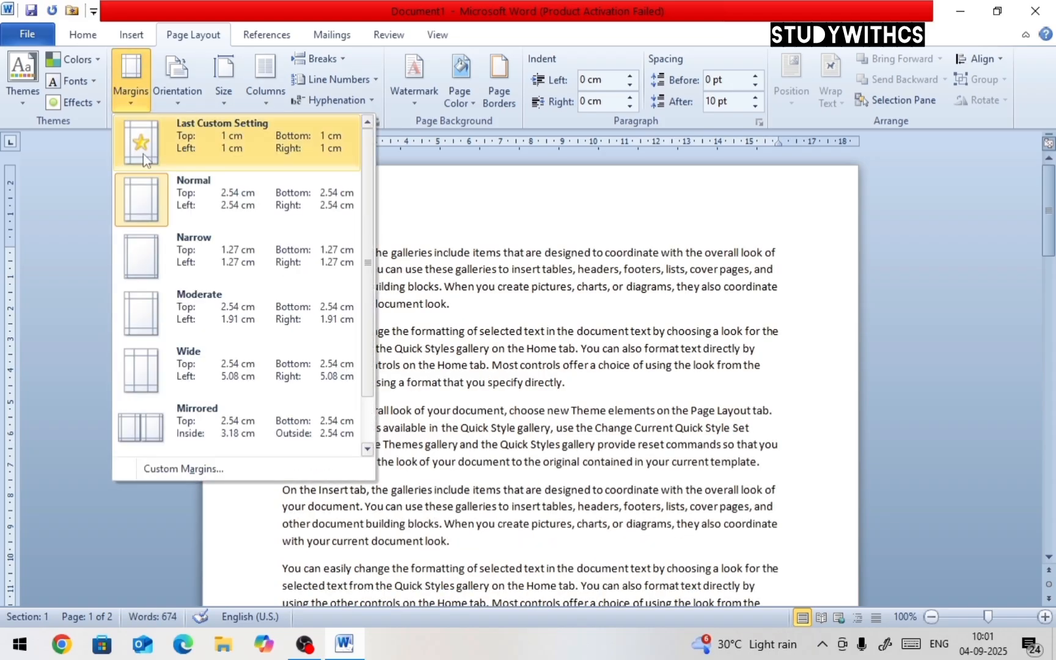
{"action": "left_click", "coordinate": [172, 250]}
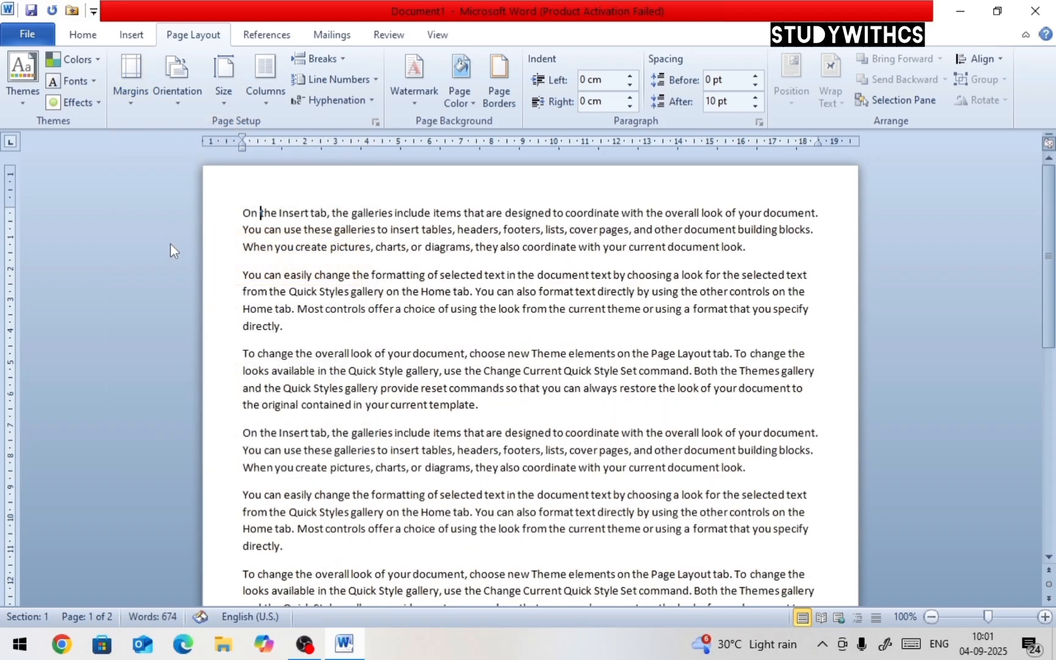
Set the document margins to the Normal preset
{"action": "left_click", "coordinate": [129, 104]}
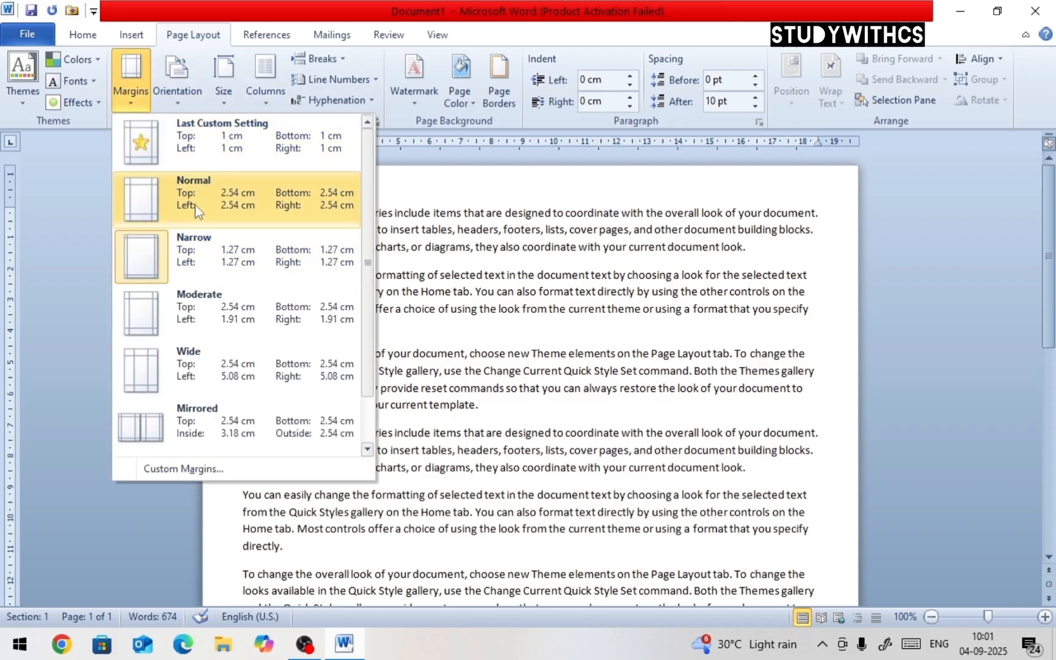
{"action": "left_click", "coordinate": [210, 210]}
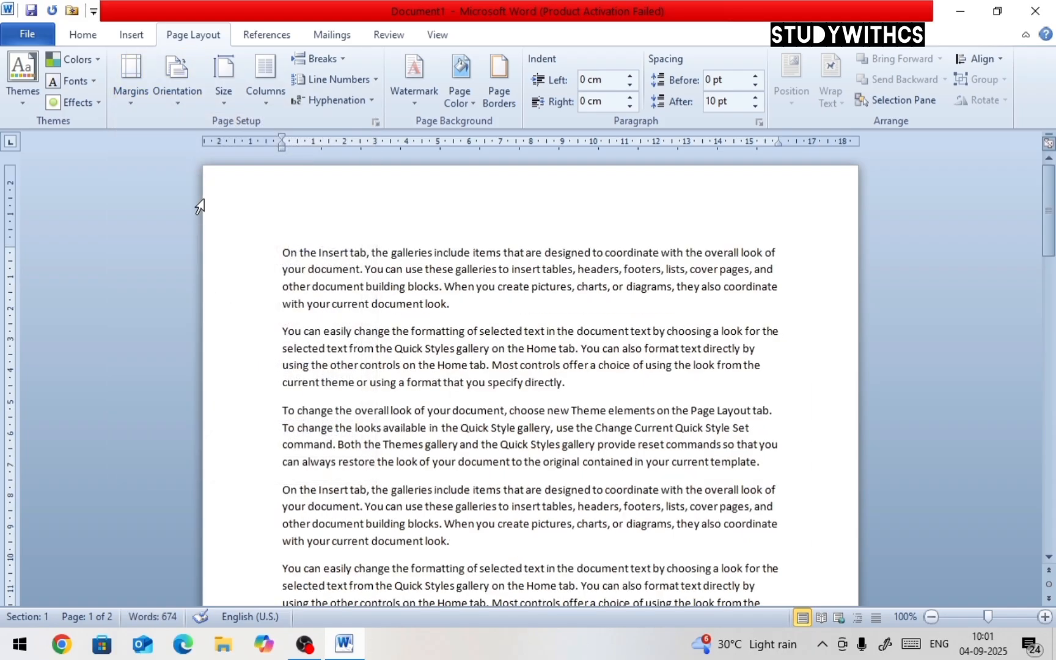
Try the Landscape orientation, then switch the page back to Portrait
{"action": "left_click", "coordinate": [179, 109]}
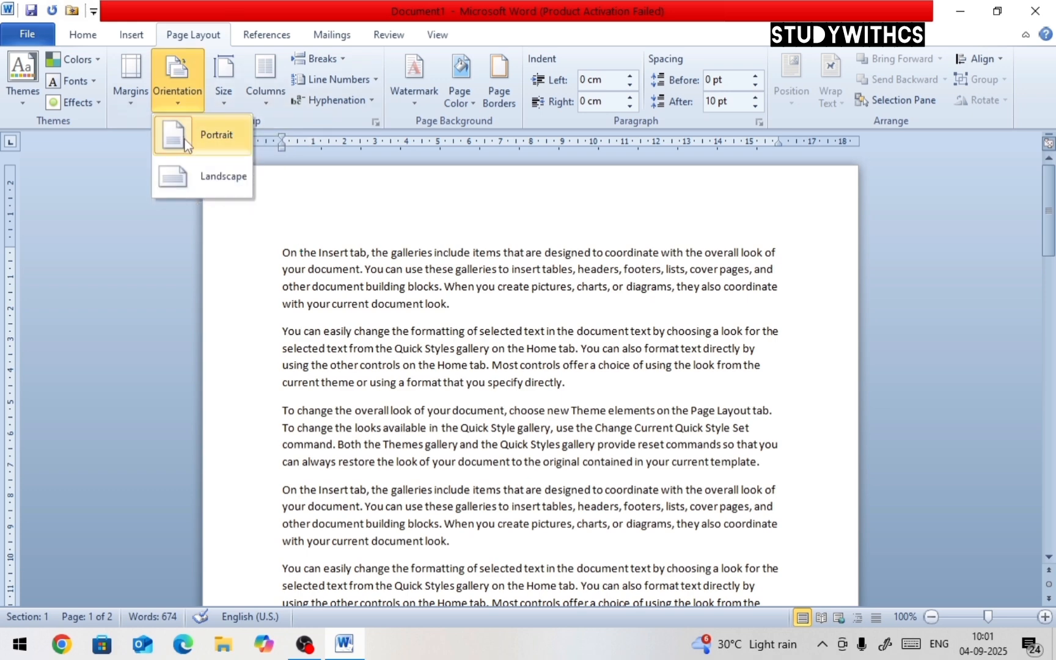
{"action": "left_click", "coordinate": [200, 176]}
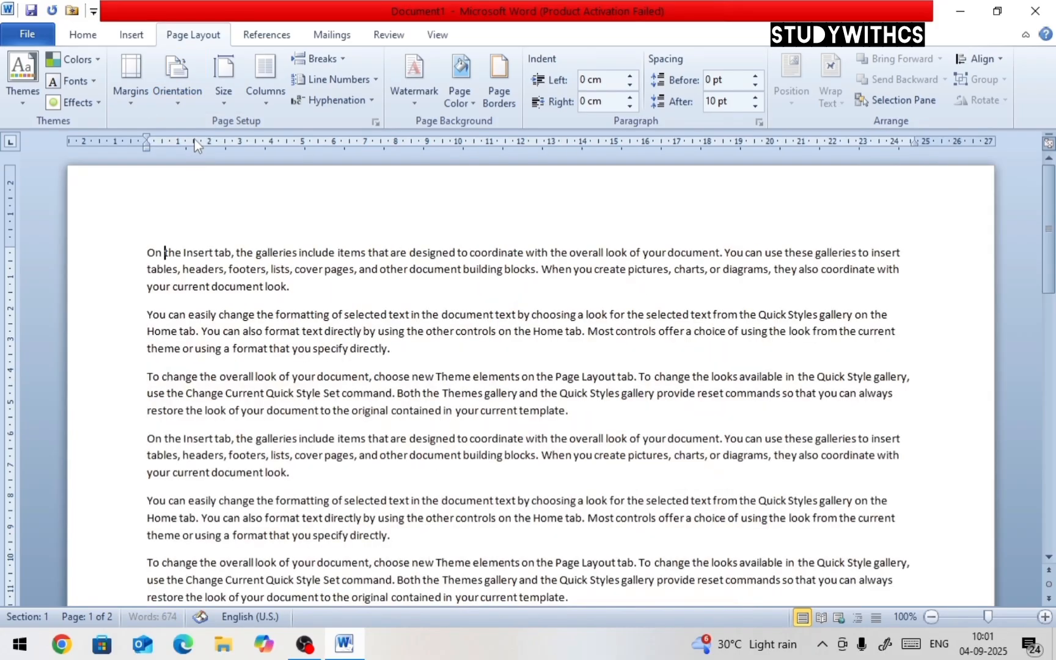
{"action": "left_click", "coordinate": [195, 106]}
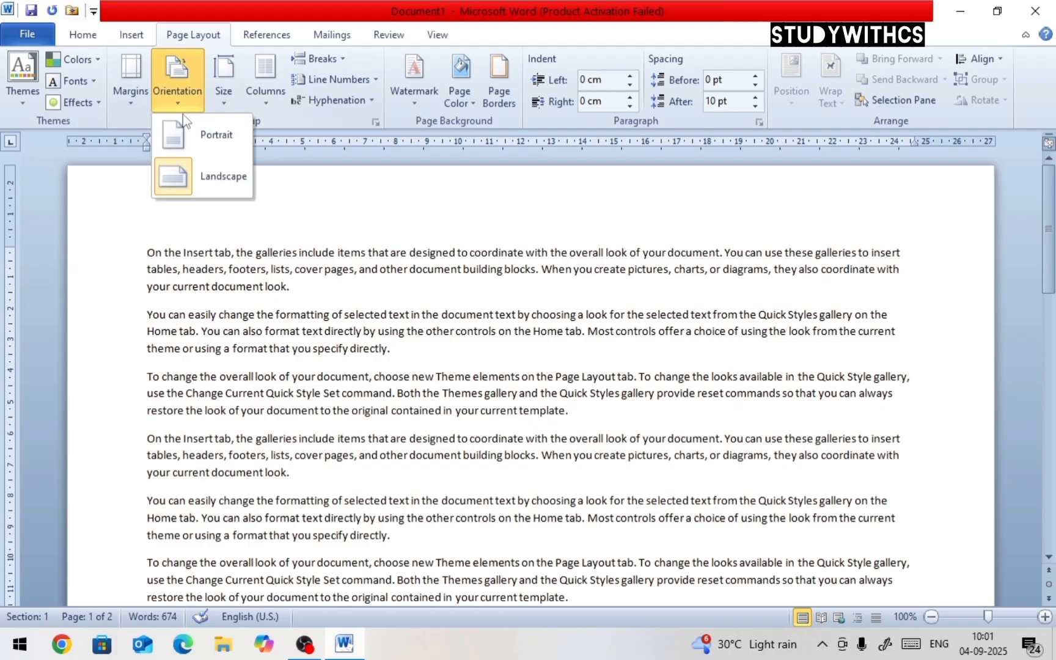
{"action": "left_click", "coordinate": [193, 134]}
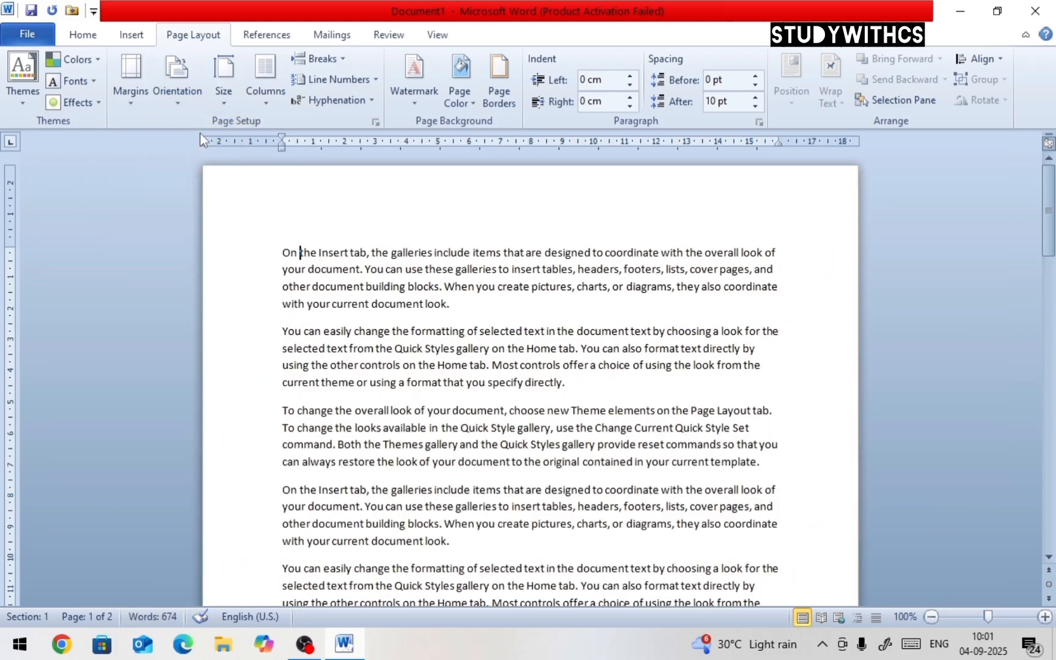
Browse the paper size list, scrolling through the available sizes, and keep A4
{"action": "left_click", "coordinate": [225, 104]}
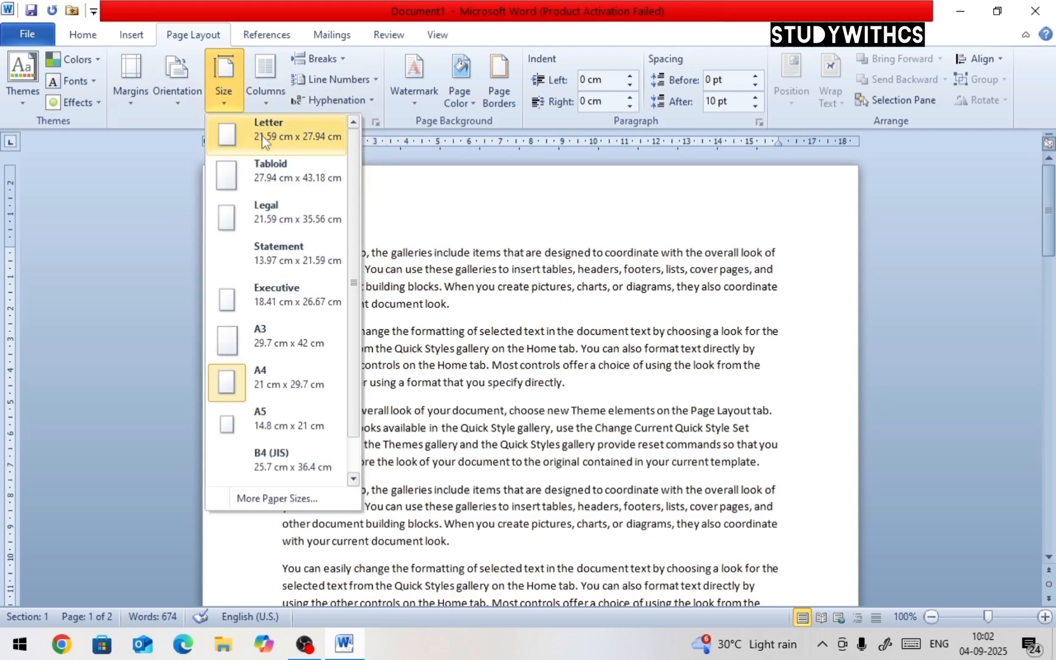
{"action": "left_click", "coordinate": [403, 244]}
{"action": "scroll", "coordinate": [323, 242], "scroll_direction": "down", "scroll_amount": 8}
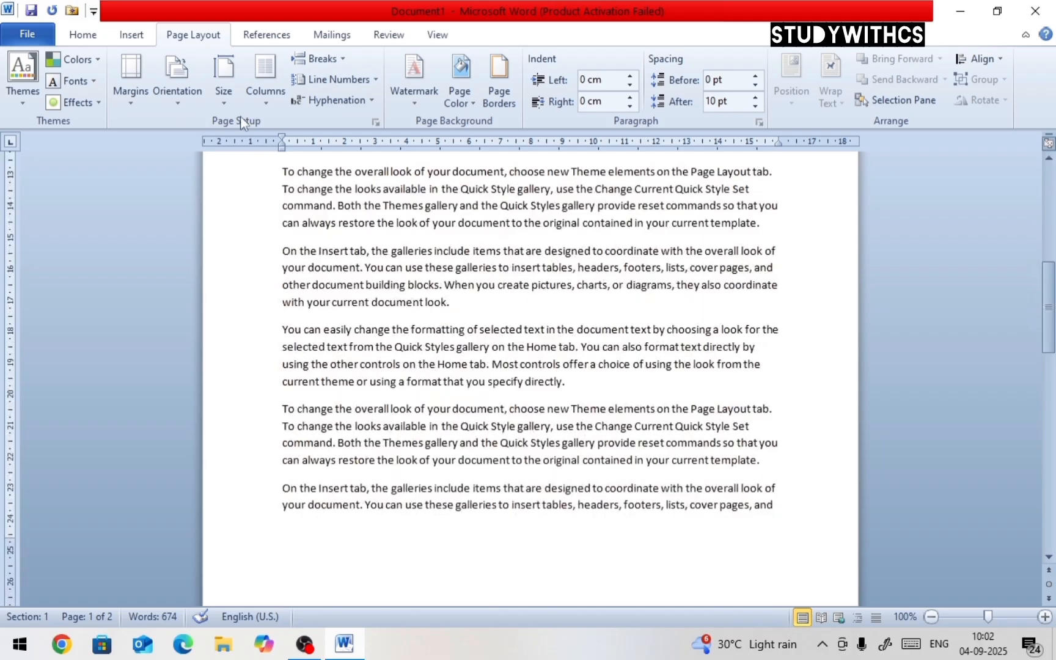
{"action": "left_click", "coordinate": [225, 101]}
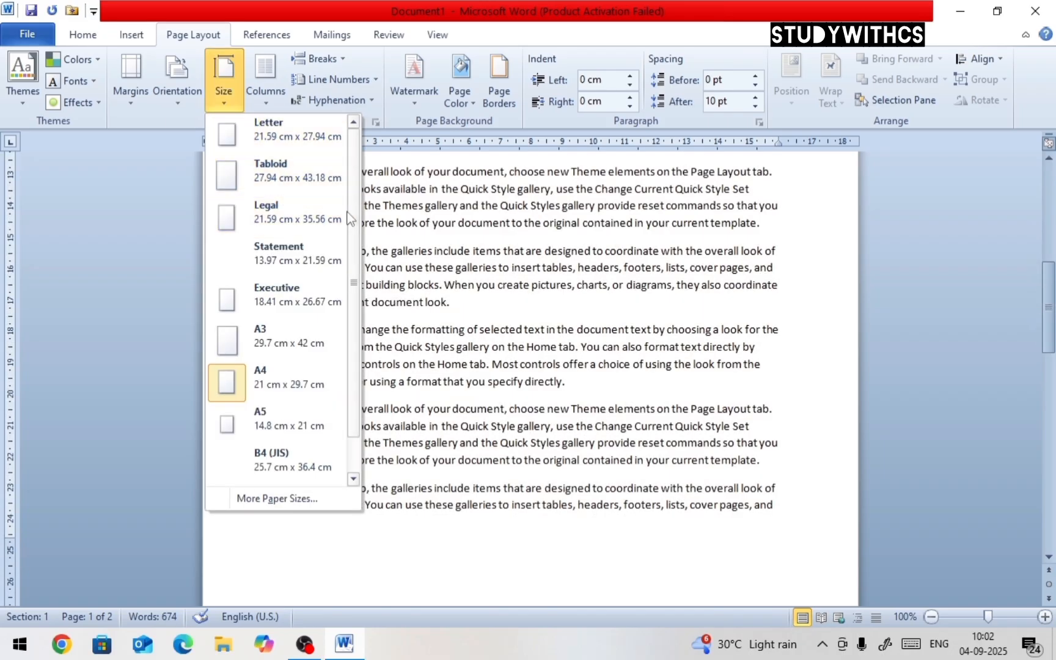
{"action": "left_click_drag", "start_coordinate": [353, 225], "coordinate": [358, 291]}
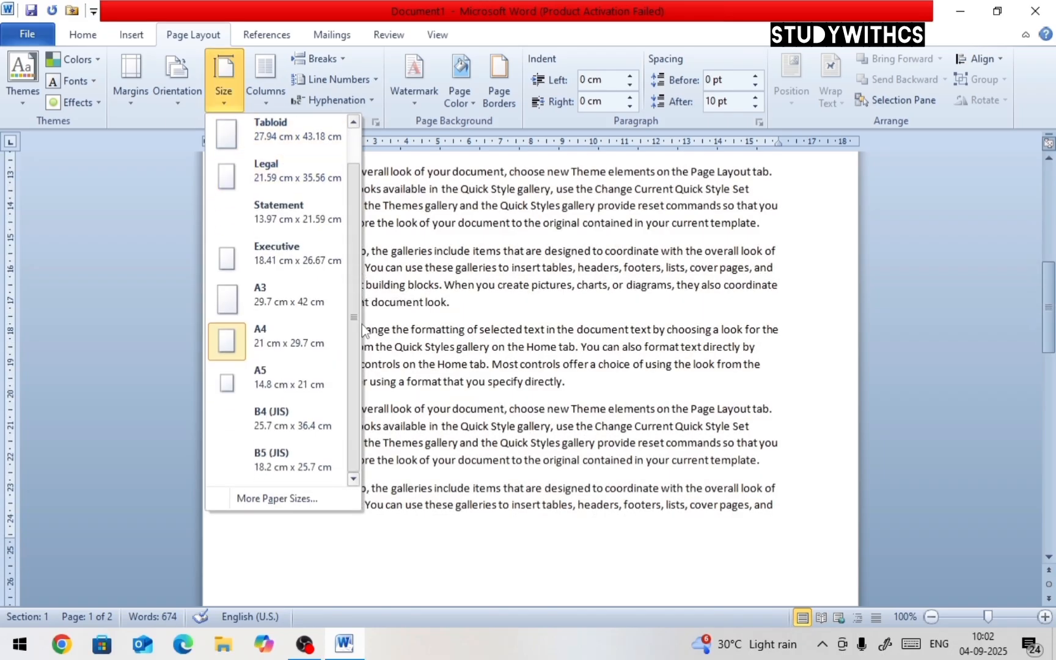
{"action": "left_click", "coordinate": [451, 251]}
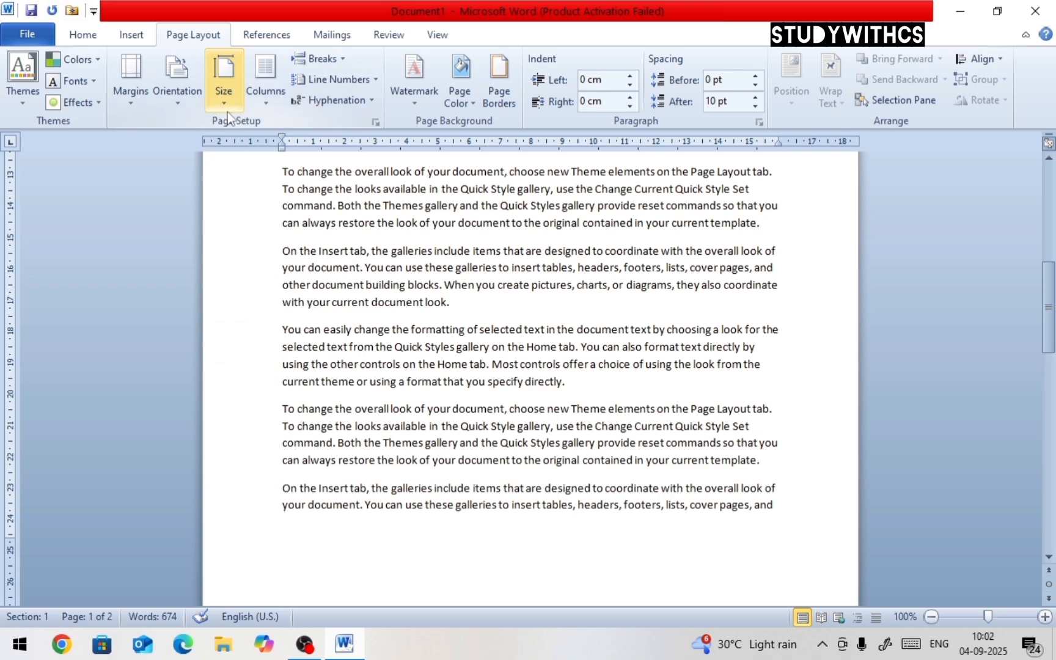
{"action": "left_click", "coordinate": [215, 102]}
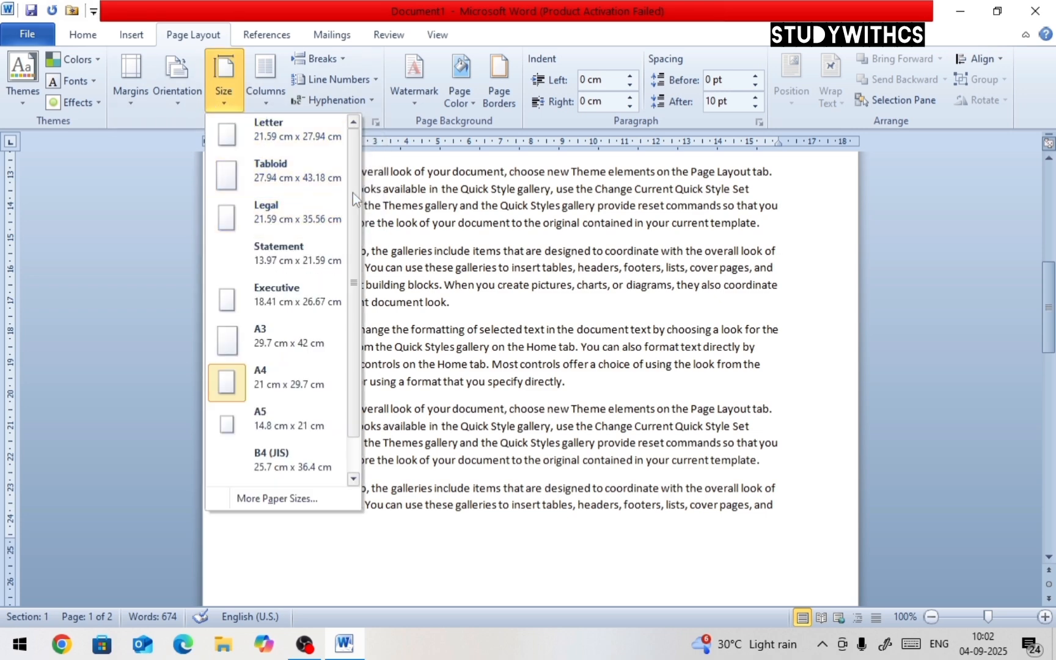
{"action": "scroll", "coordinate": [352, 160], "scroll_direction": "down", "scroll_amount": 1}
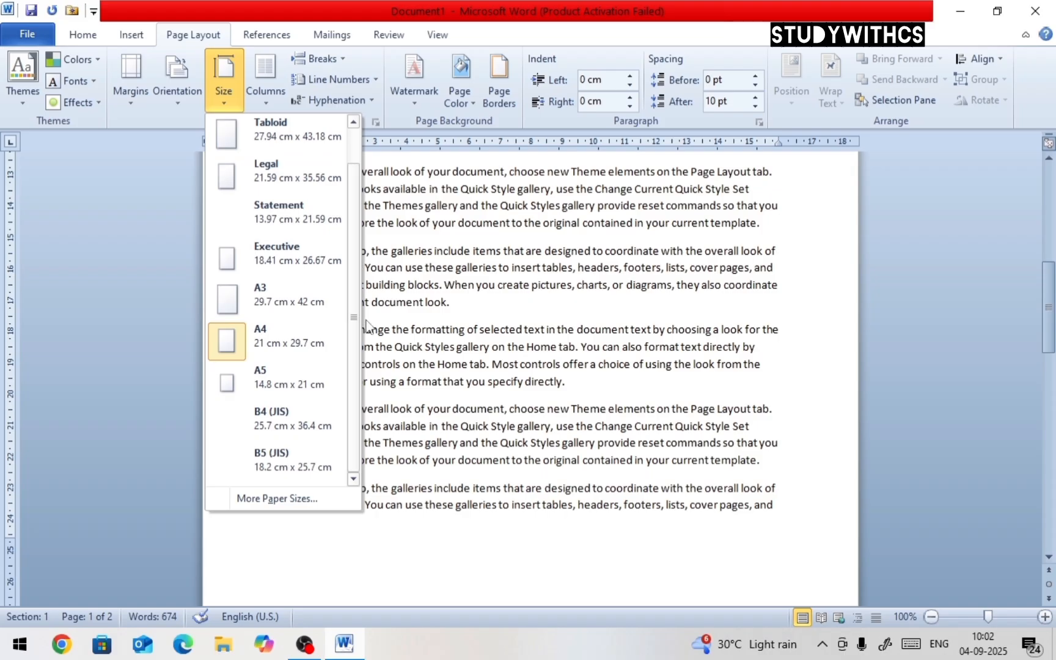
{"action": "left_click", "coordinate": [310, 346]}
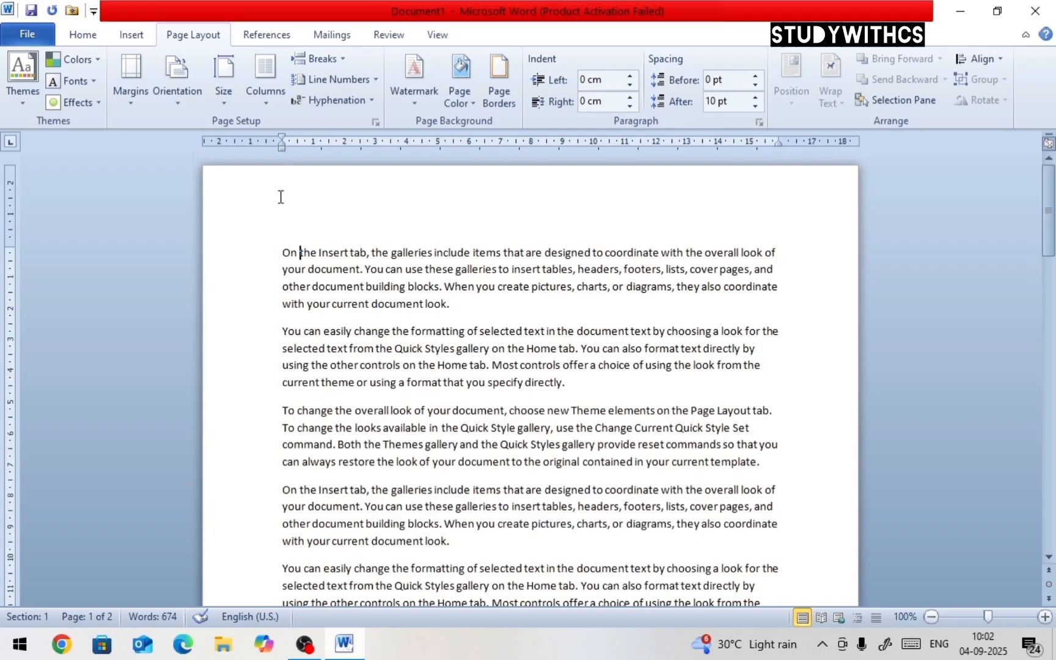
Try the Letter paper size, then return the page to A4
{"action": "left_click", "coordinate": [225, 85]}
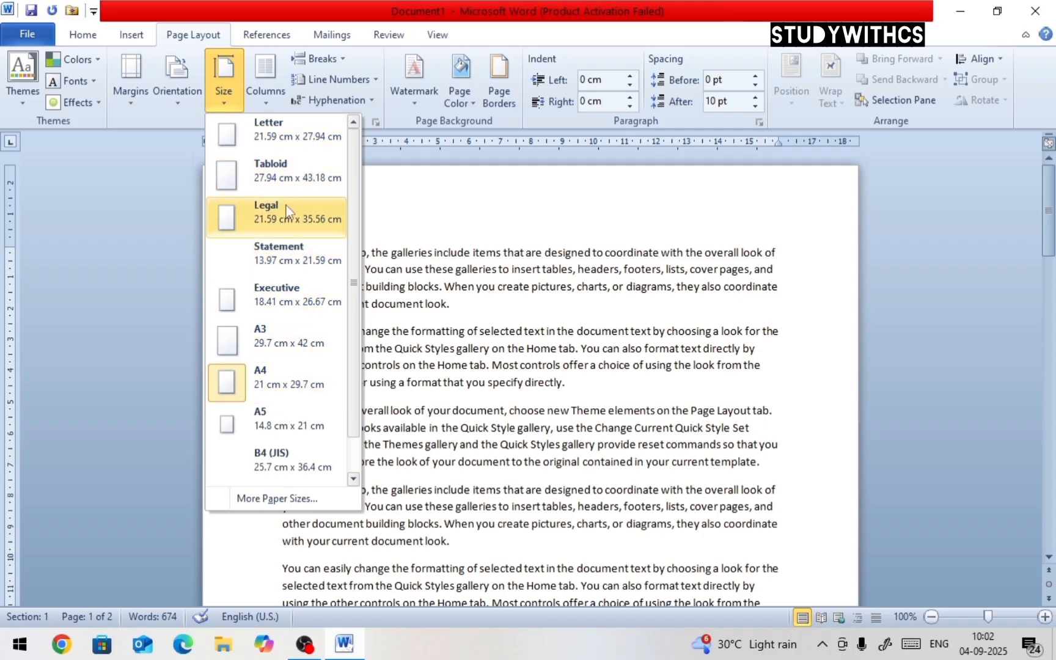
{"action": "left_click", "coordinate": [278, 141]}
{"action": "left_click", "coordinate": [242, 93]}
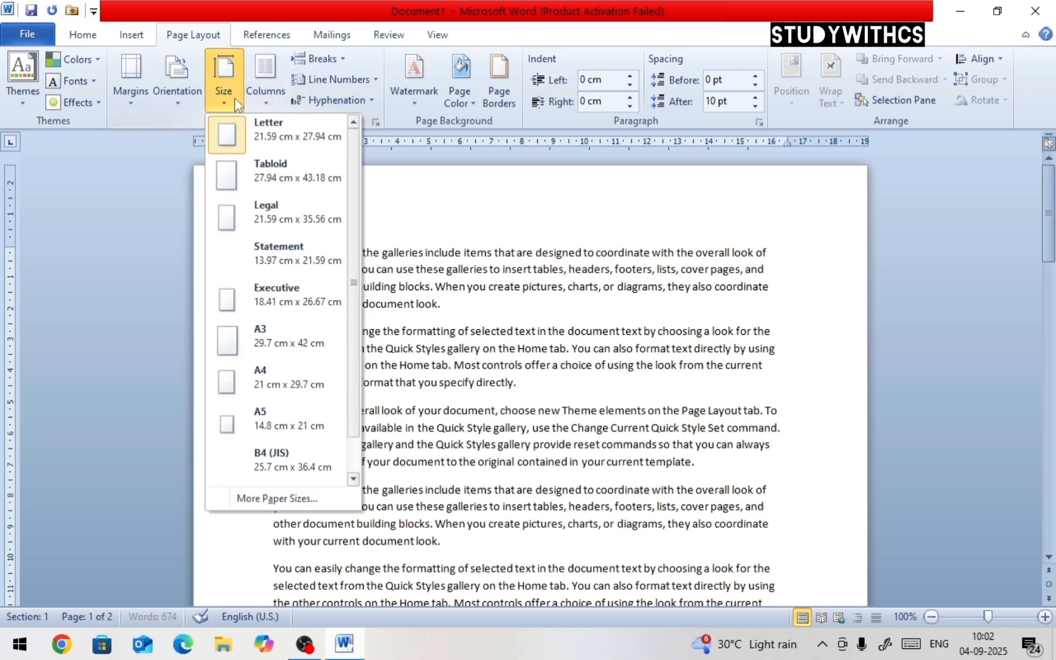
{"action": "left_click", "coordinate": [279, 374]}
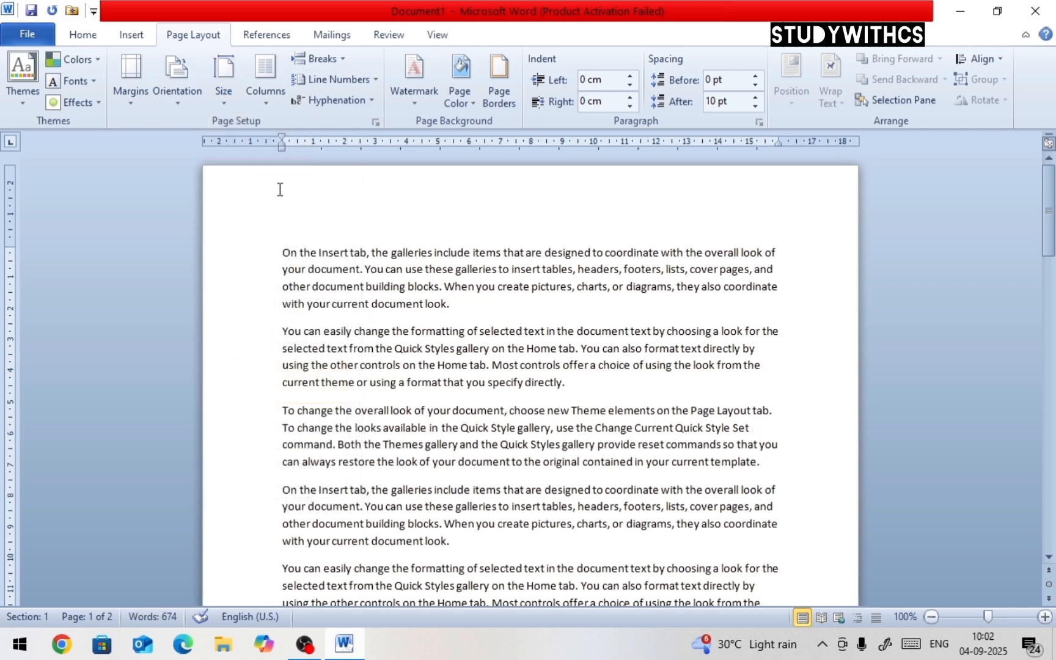
Select all the text and try the Two and Three column layouts
{"action": "left_click", "coordinate": [231, 109]}
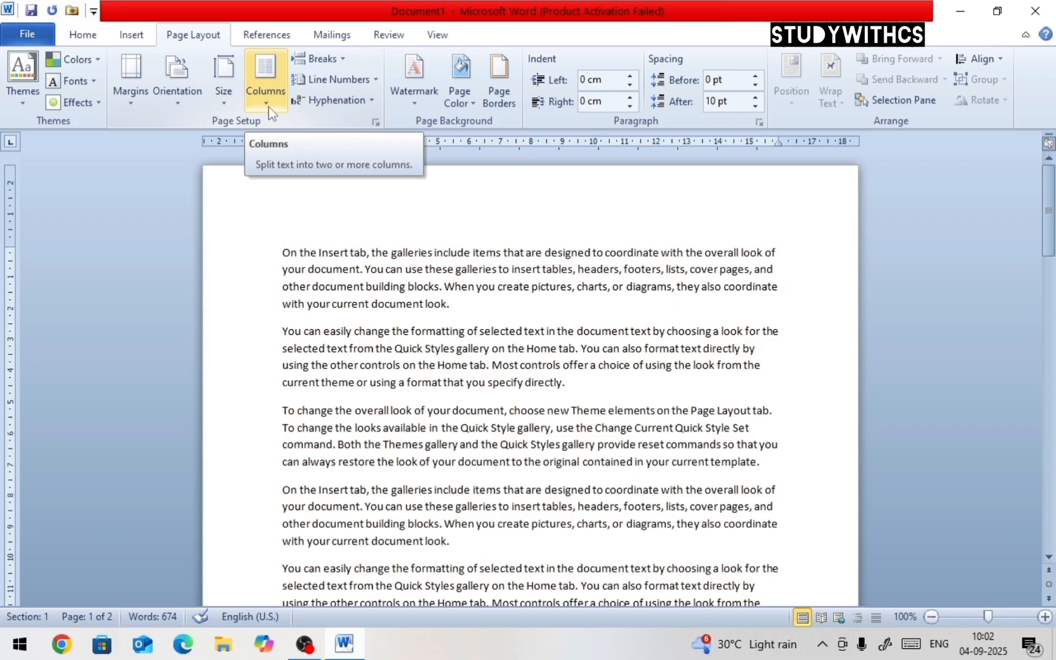
{"action": "key", "text": "ctrl+a"}
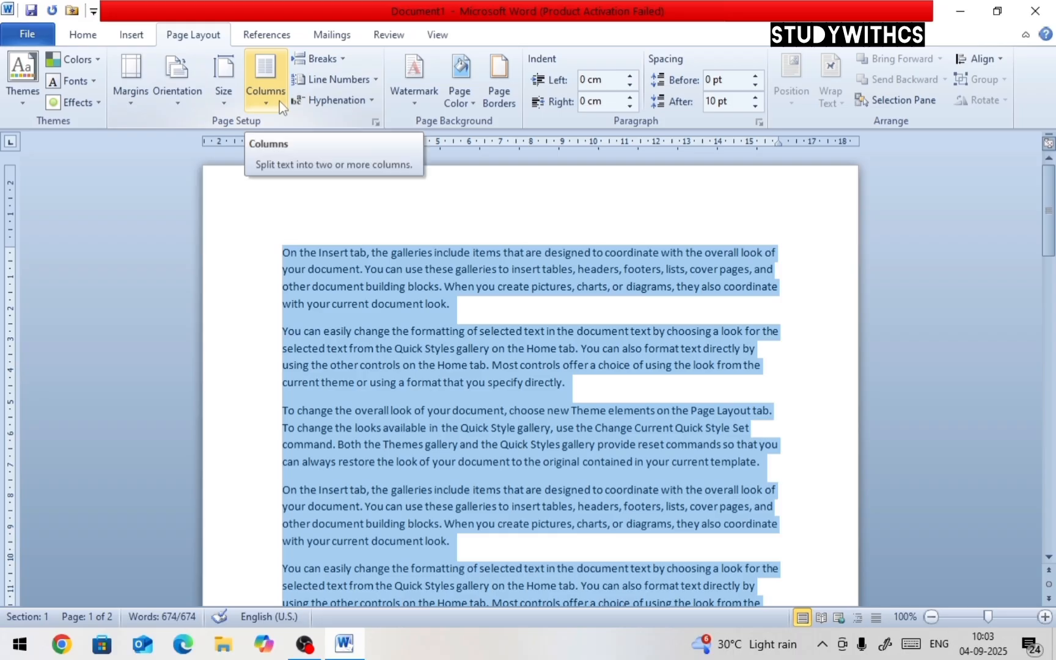
{"action": "left_click", "coordinate": [279, 102]}
{"action": "left_click", "coordinate": [302, 176]}
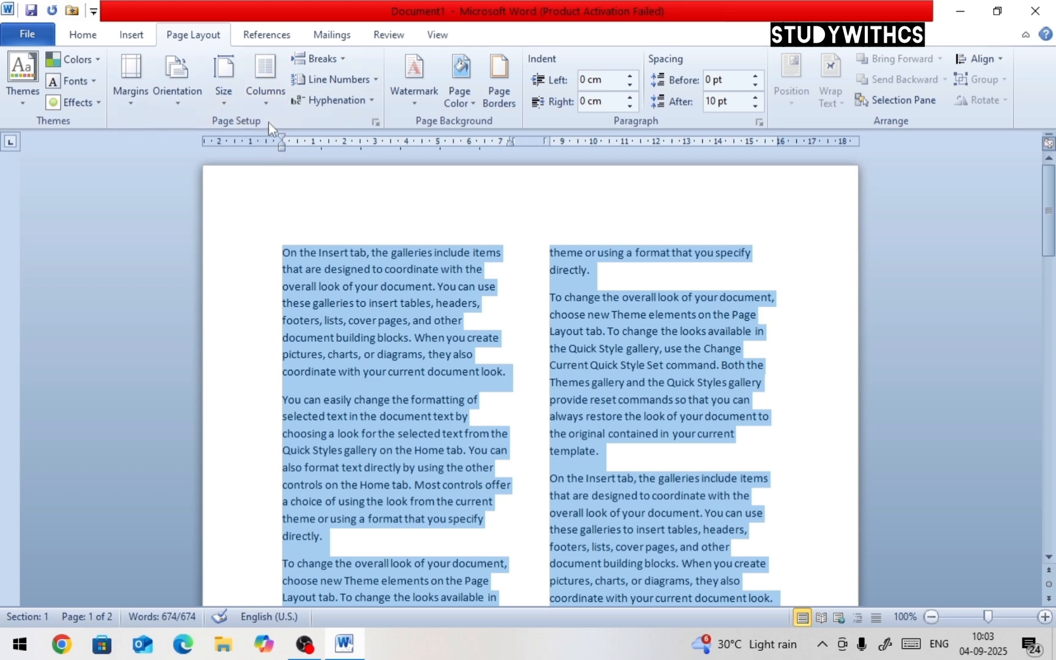
{"action": "left_click", "coordinate": [265, 79]}
{"action": "left_click", "coordinate": [304, 219]}
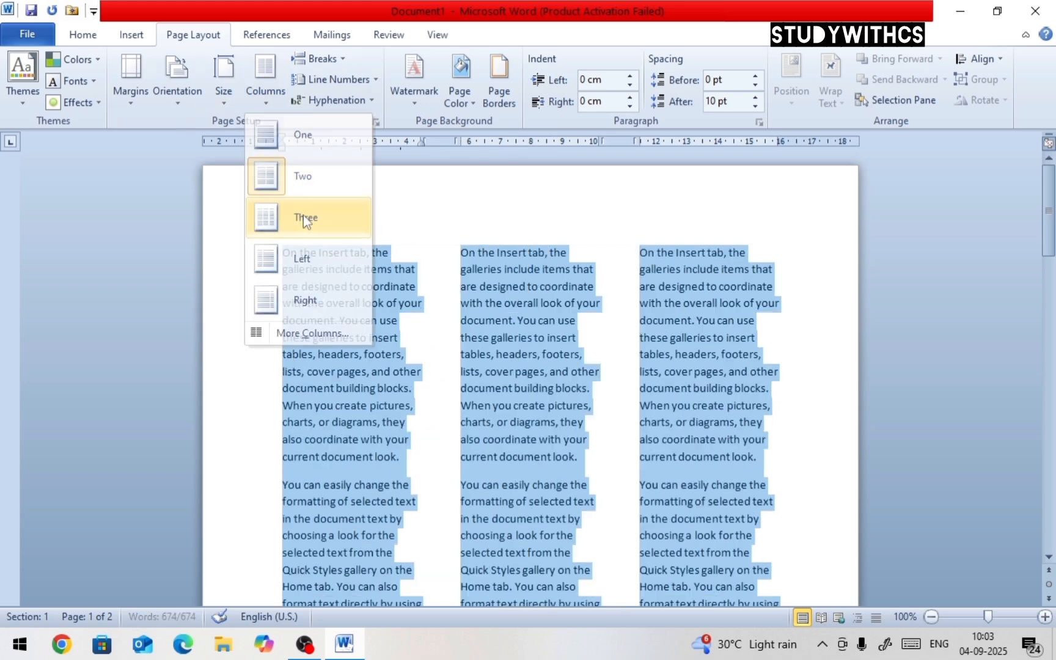
Apply the Narrow margin preset to the document
{"action": "left_click", "coordinate": [261, 108]}
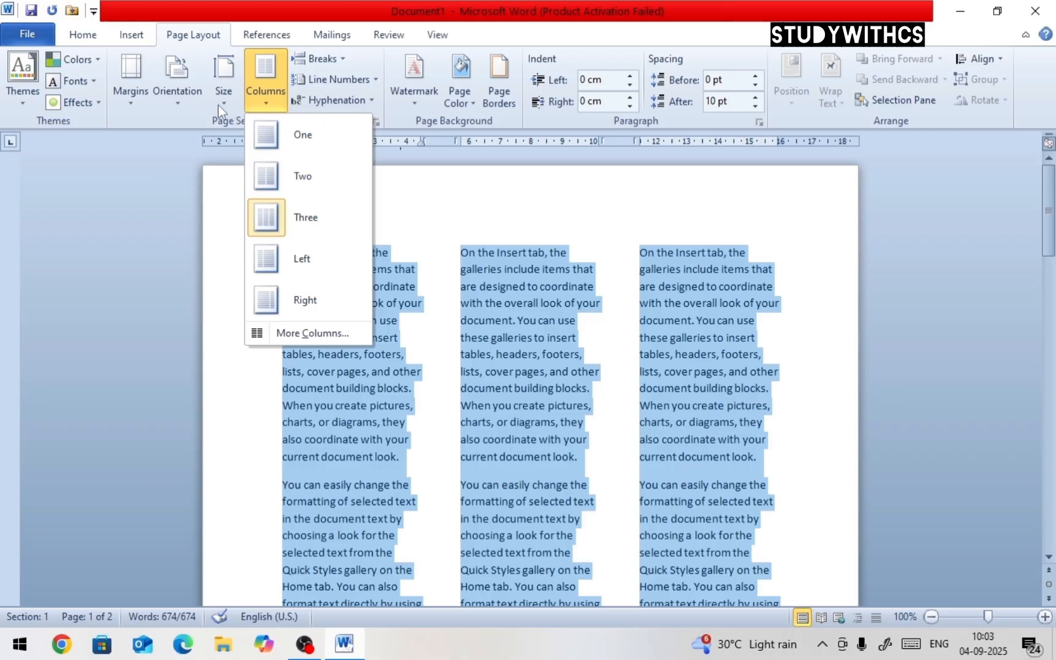
{"action": "mouse_move", "coordinate": [137, 98]}
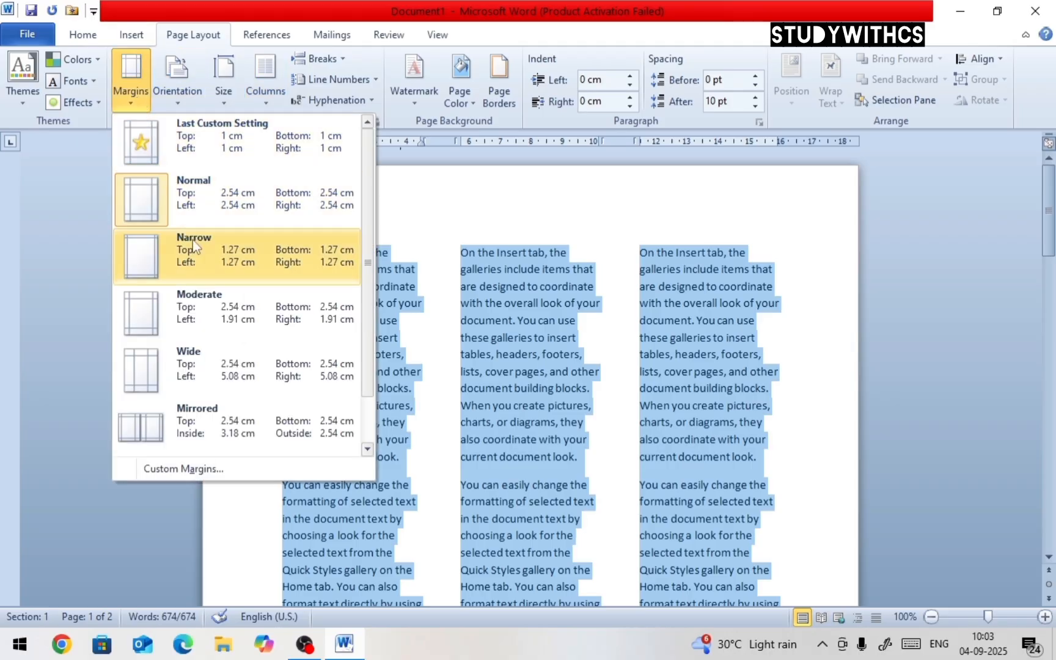
{"action": "left_click", "coordinate": [141, 255]}
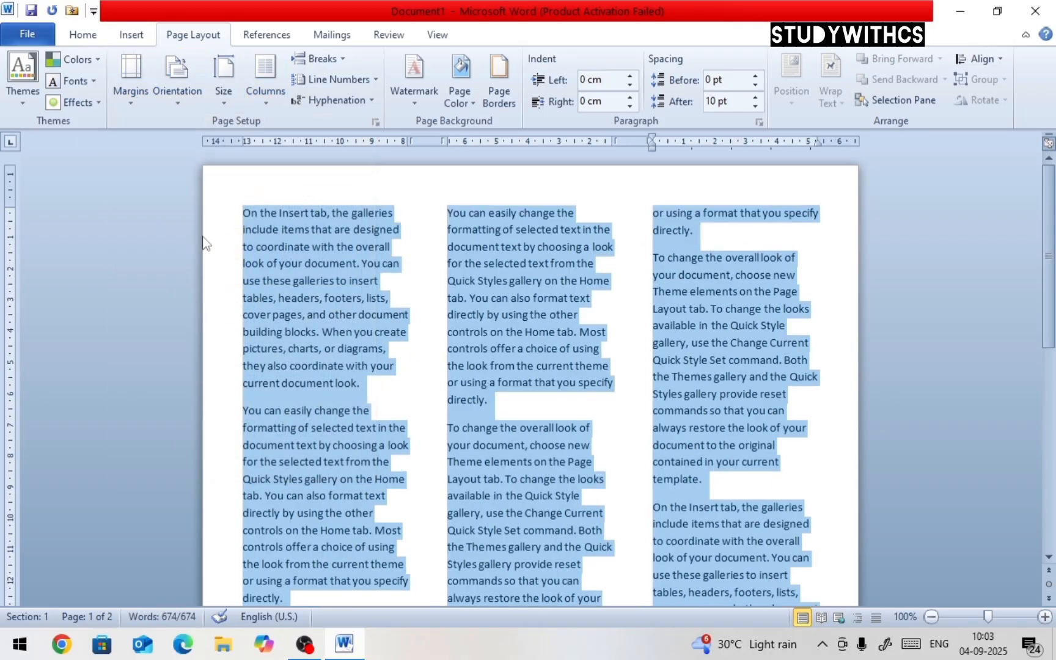
Try the Left, Right and Three column presets on the selected text
{"action": "left_click", "coordinate": [269, 105]}
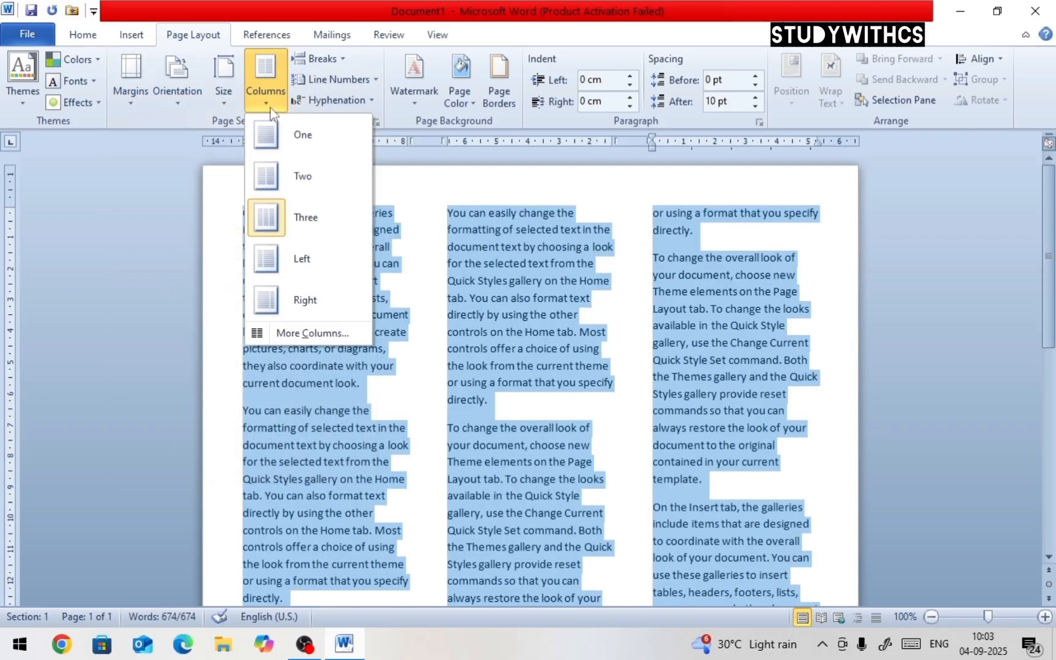
{"action": "left_click", "coordinate": [321, 262]}
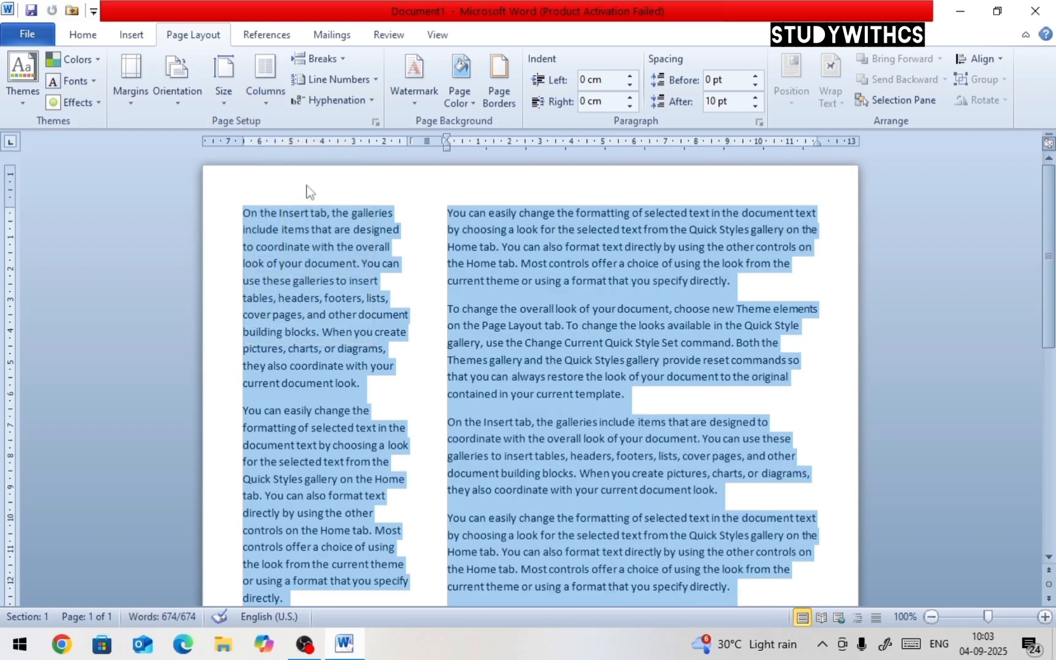
{"action": "left_click", "coordinate": [271, 107]}
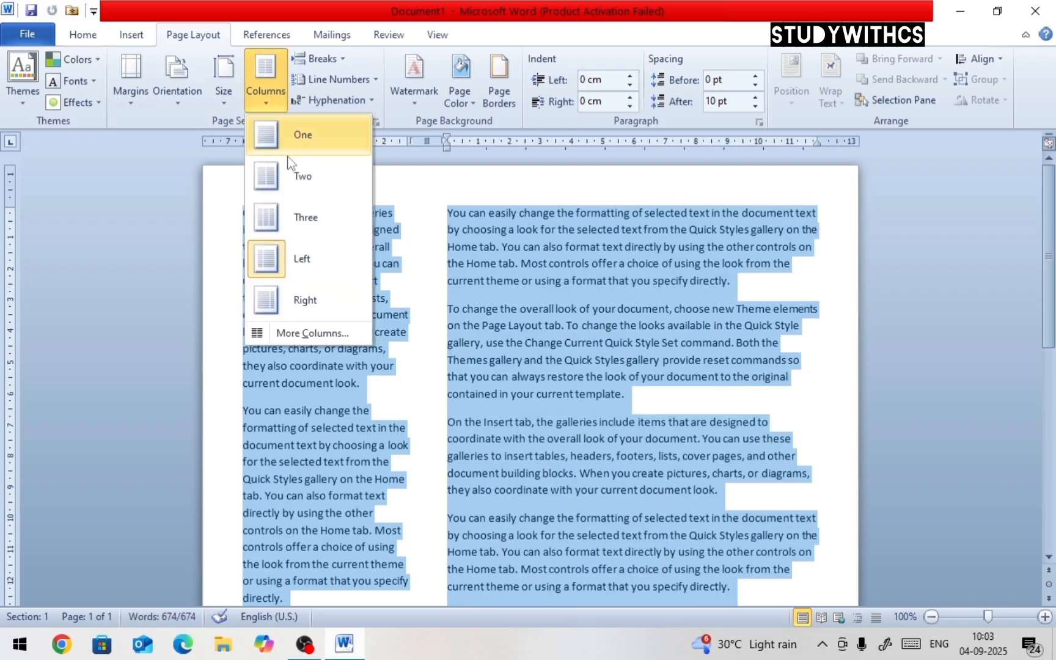
{"action": "left_click", "coordinate": [308, 304]}
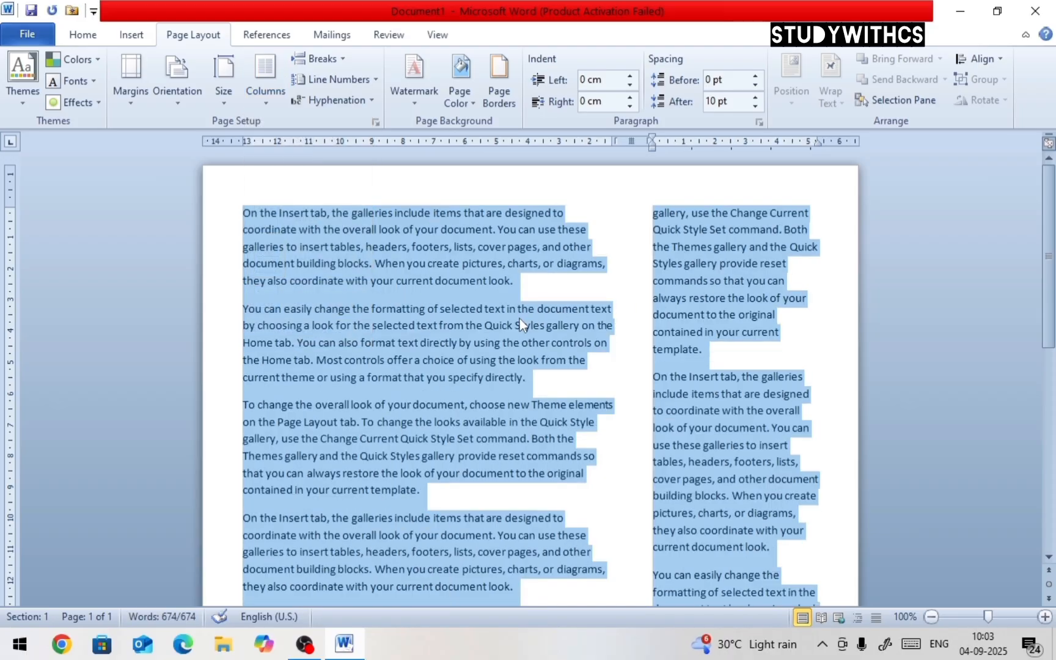
{"action": "left_click", "coordinate": [269, 98]}
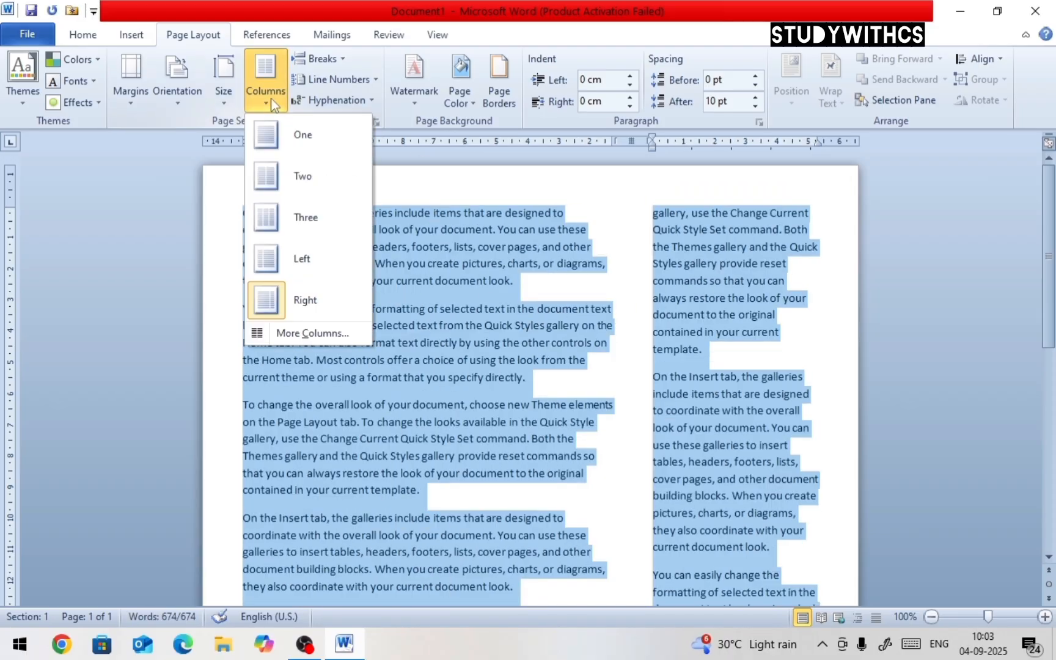
{"action": "left_click", "coordinate": [319, 216]}
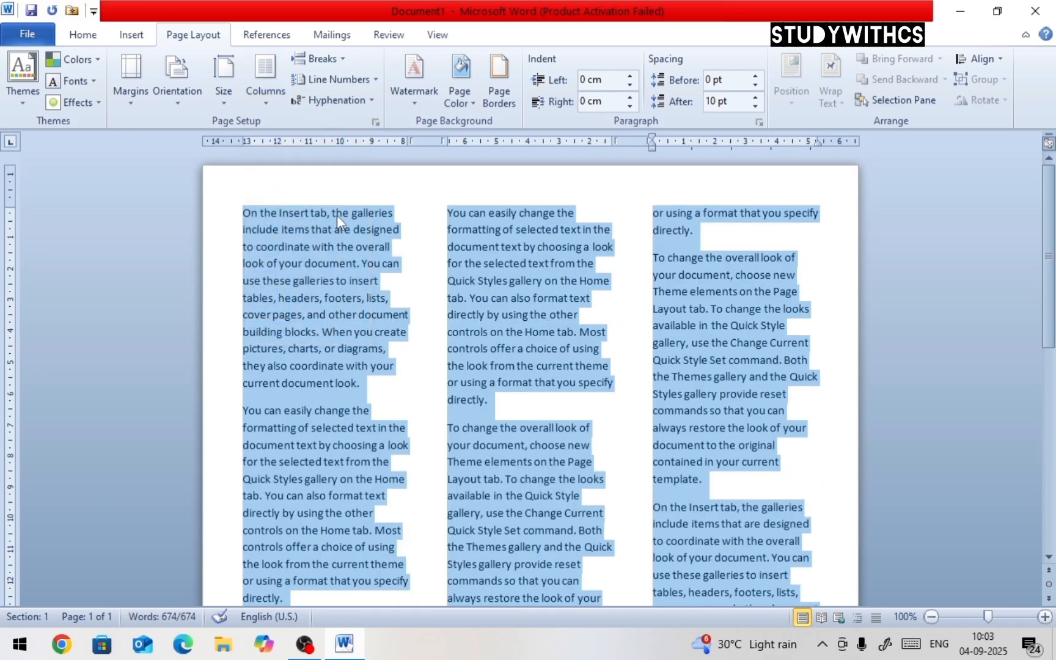
Open More Columns and set the number of columns to 4
{"action": "left_click", "coordinate": [274, 108]}
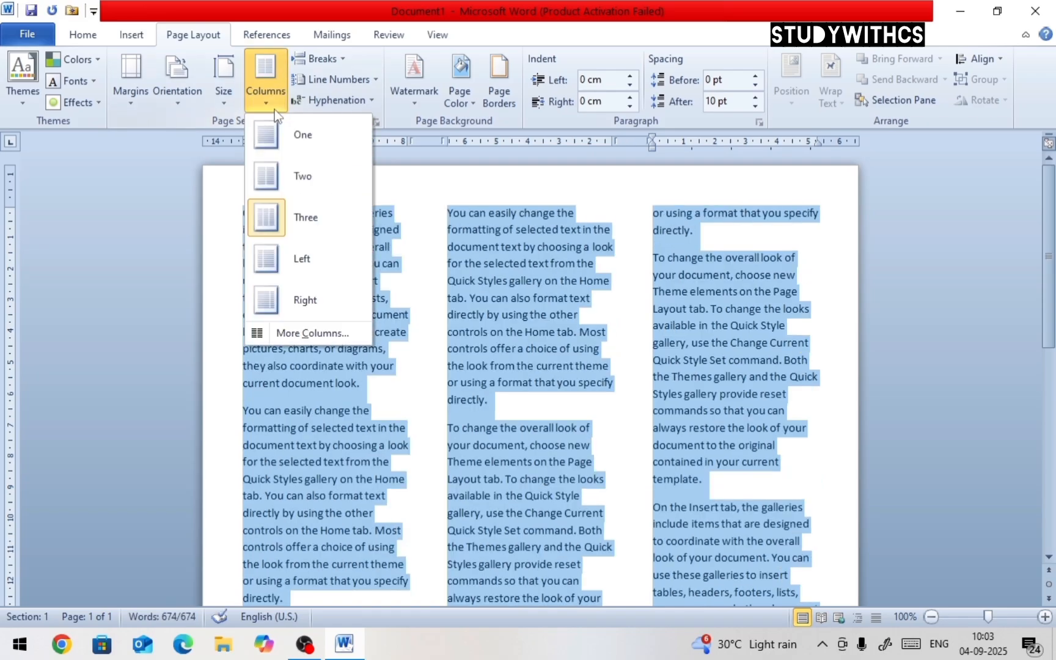
{"action": "left_click", "coordinate": [281, 333]}
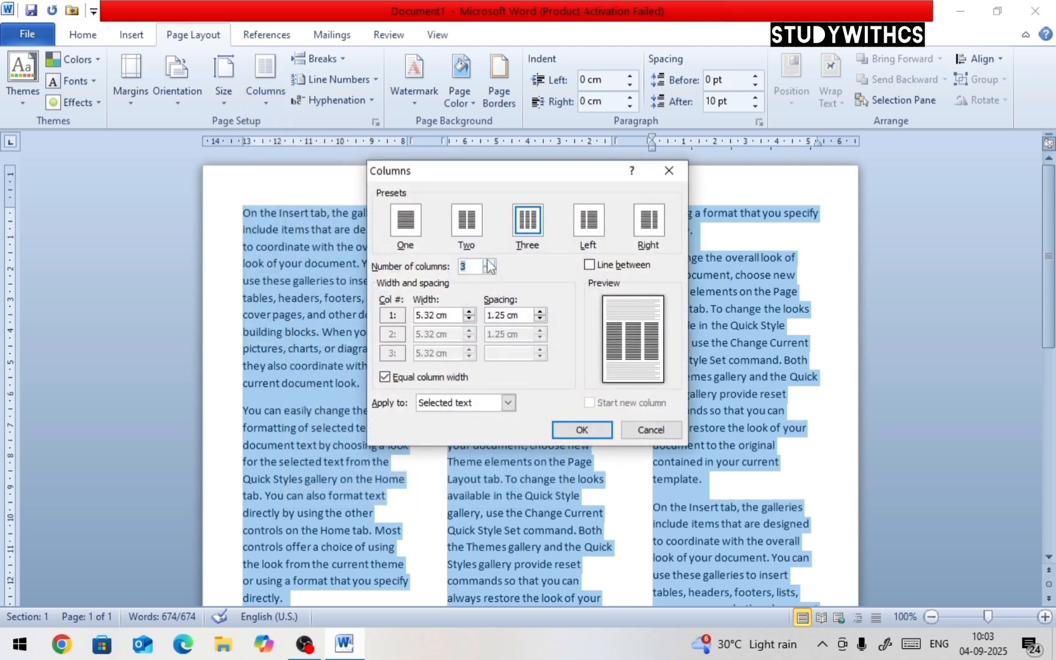
{"action": "left_click", "coordinate": [478, 268]}
{"action": "key", "text": "BackSpace"}
{"action": "type", "text": "4"}
{"action": "left_click", "coordinate": [578, 429]}
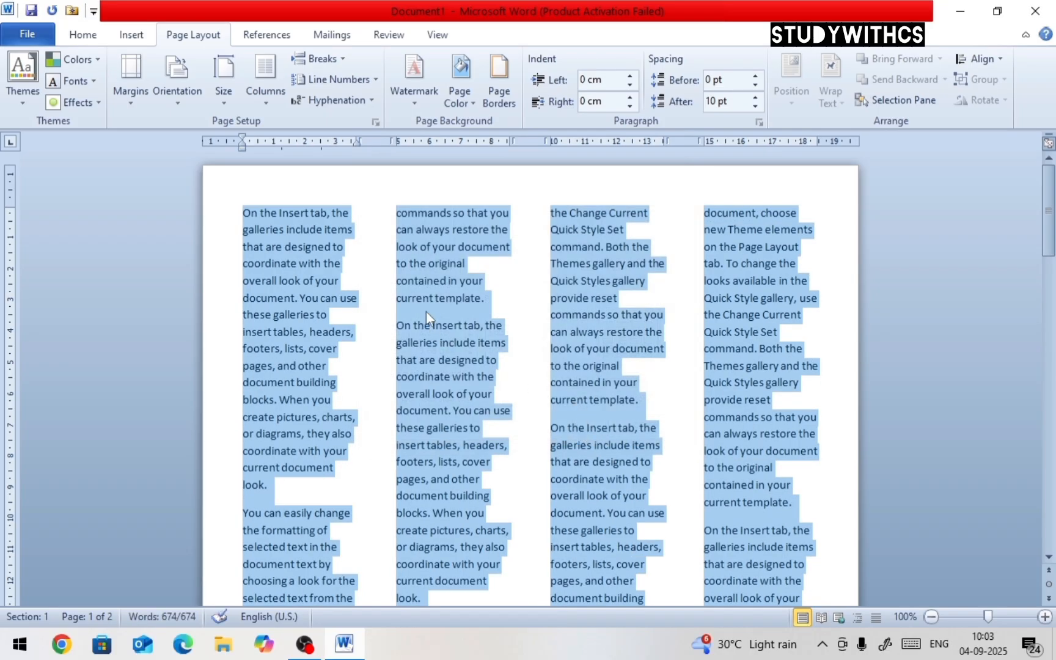
Reopen the column settings and add a line between the columns
{"action": "left_click", "coordinate": [265, 85]}
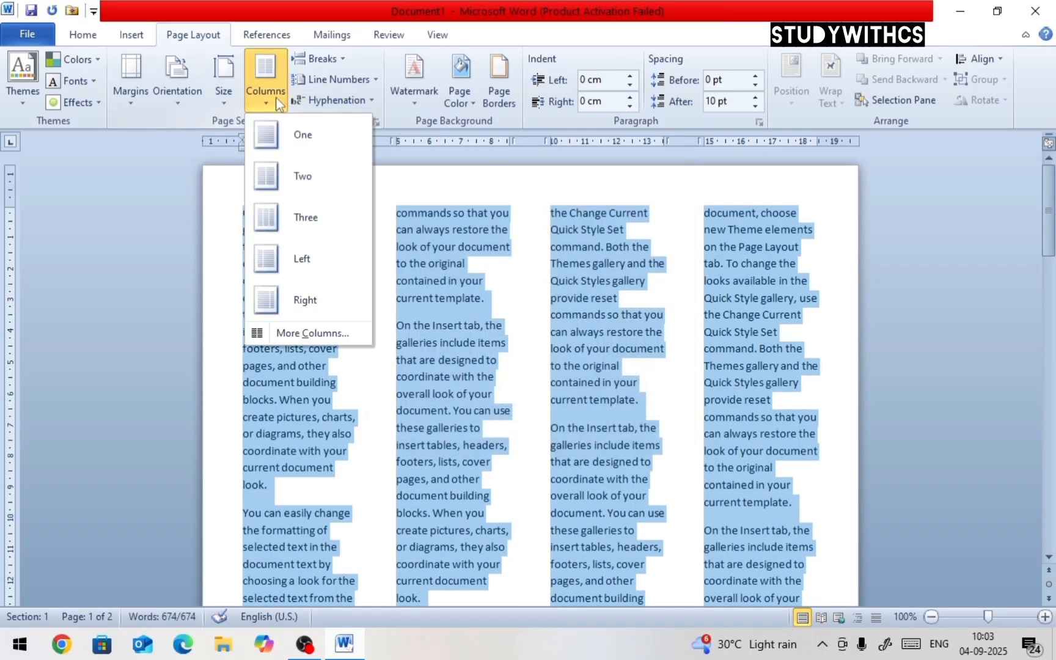
{"action": "left_click", "coordinate": [315, 332]}
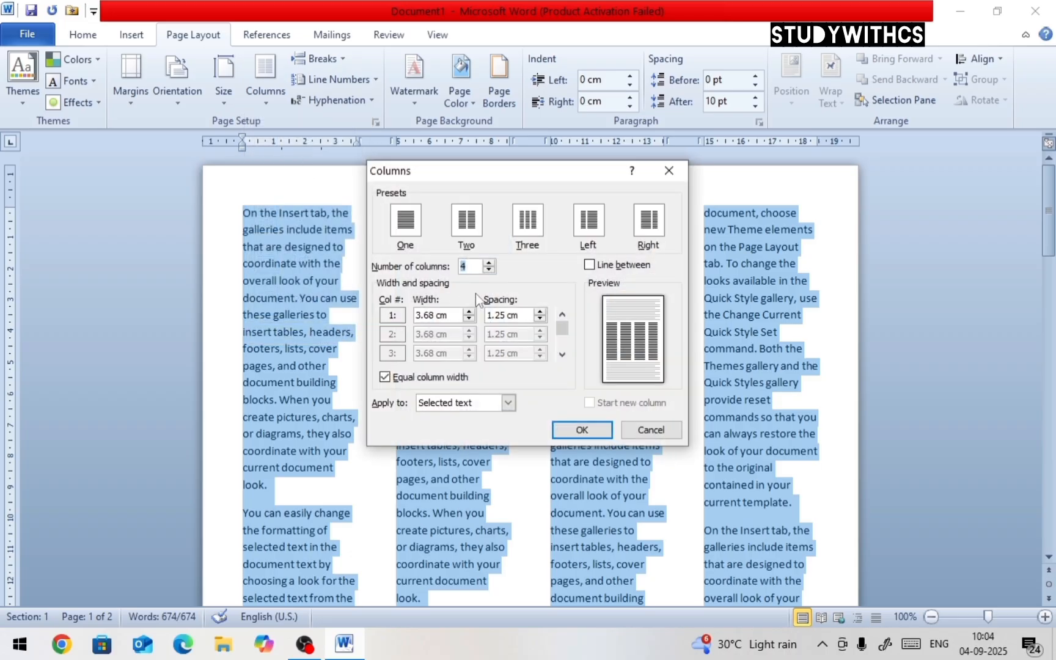
{"action": "left_click", "coordinate": [589, 266]}
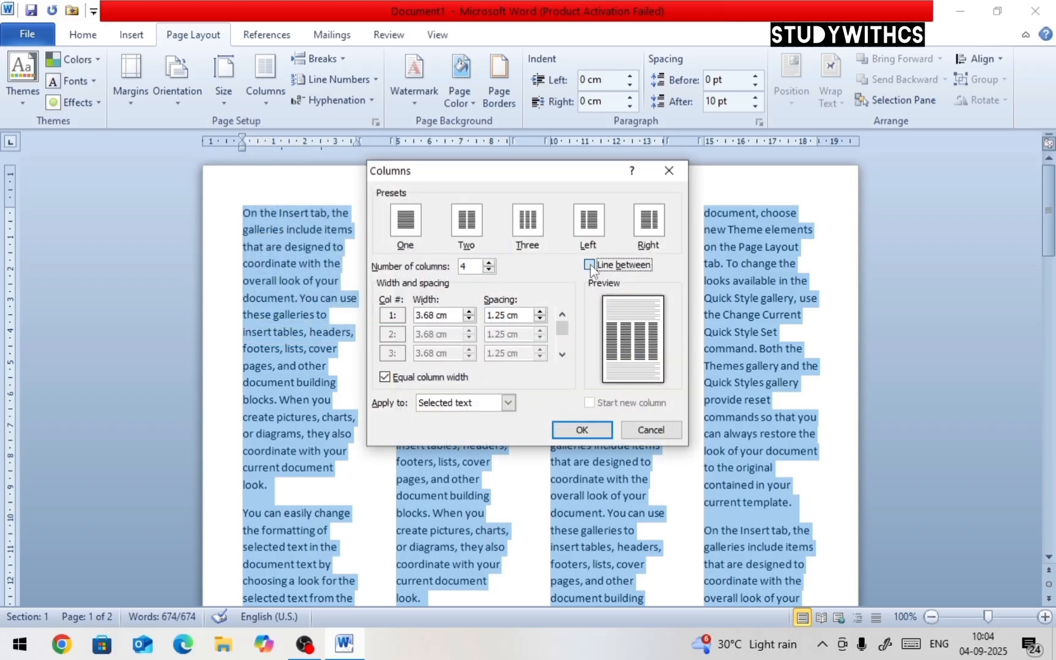
{"action": "left_click", "coordinate": [575, 431]}
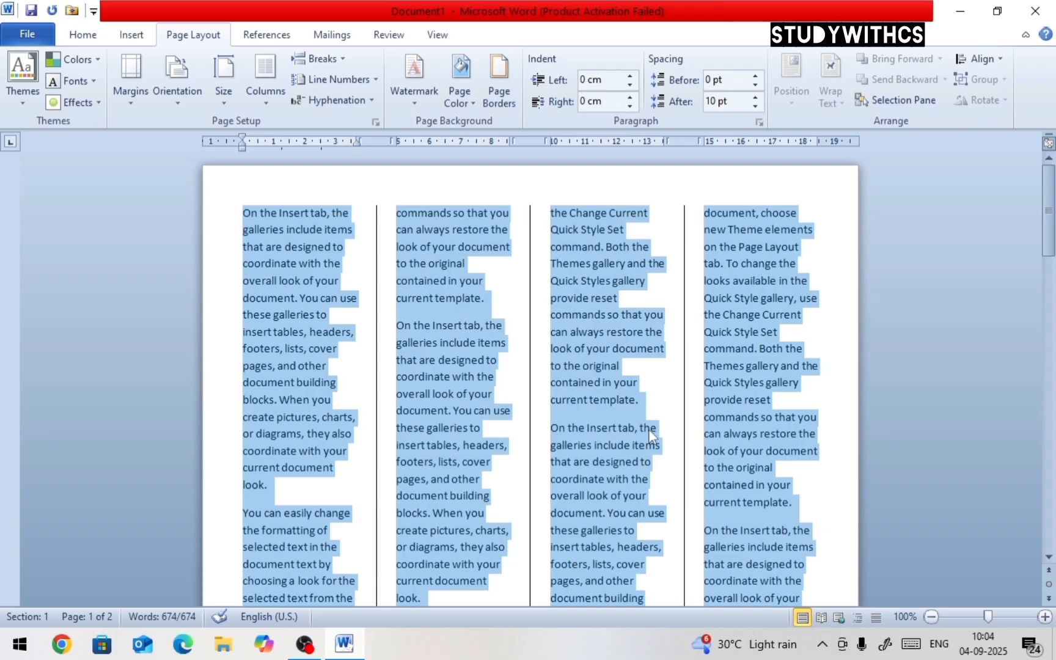
Return the selected text to a single column
{"action": "scroll", "coordinate": [666, 276], "scroll_direction": "down", "scroll_amount": 10}
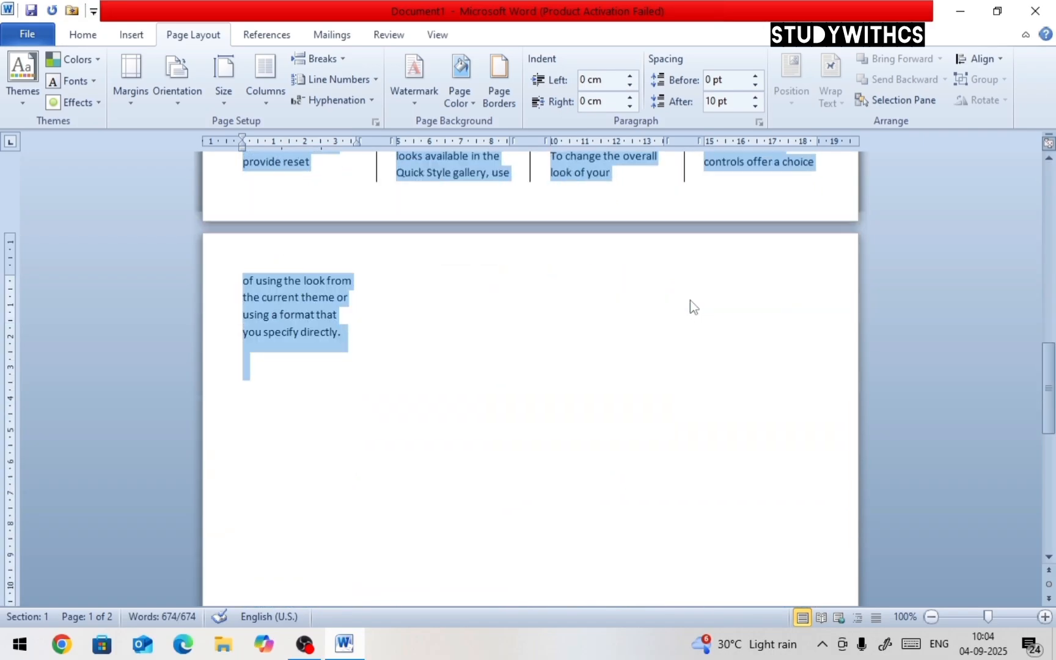
{"action": "scroll", "coordinate": [690, 301], "scroll_direction": "up", "scroll_amount": 5}
{"action": "scroll", "coordinate": [685, 306], "scroll_direction": "up", "scroll_amount": 10}
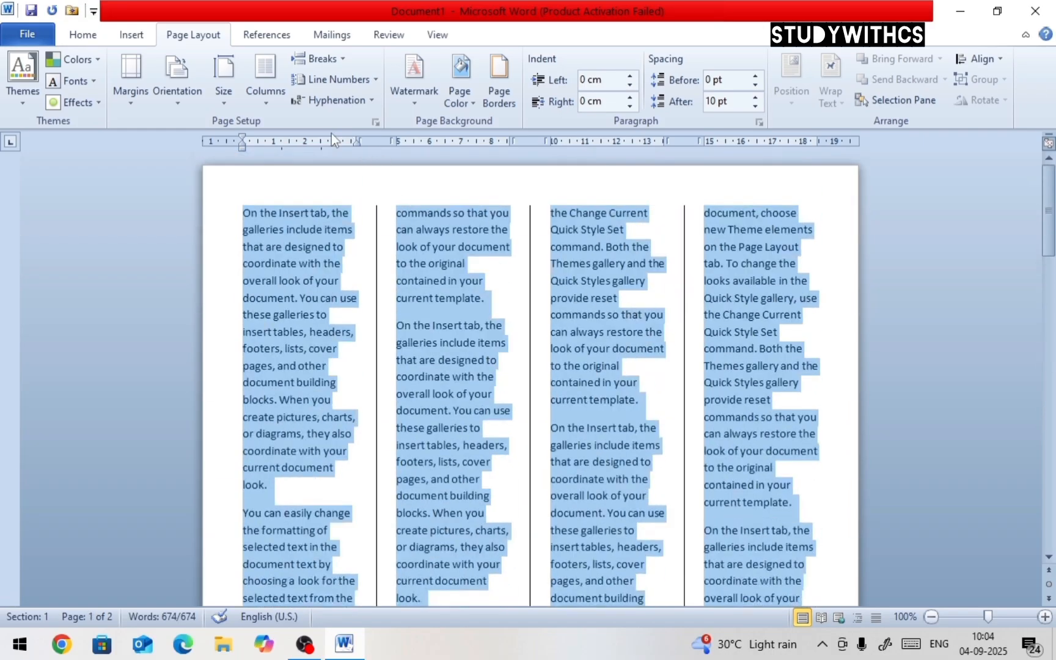
{"action": "left_click", "coordinate": [342, 58]}
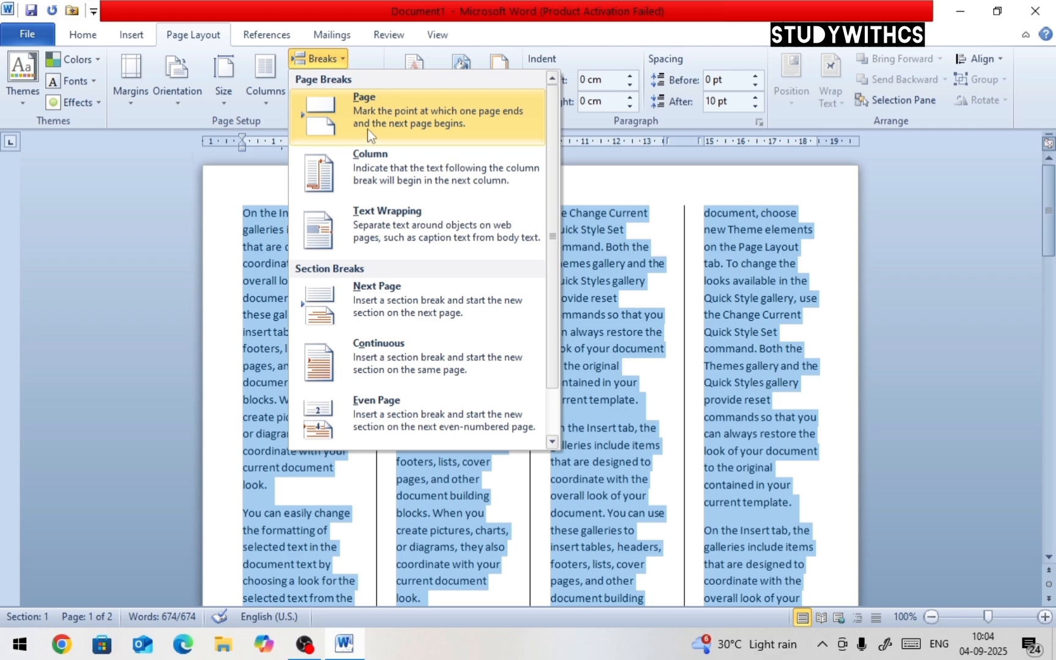
{"action": "left_click", "coordinate": [272, 185]}
{"action": "left_click", "coordinate": [266, 76]}
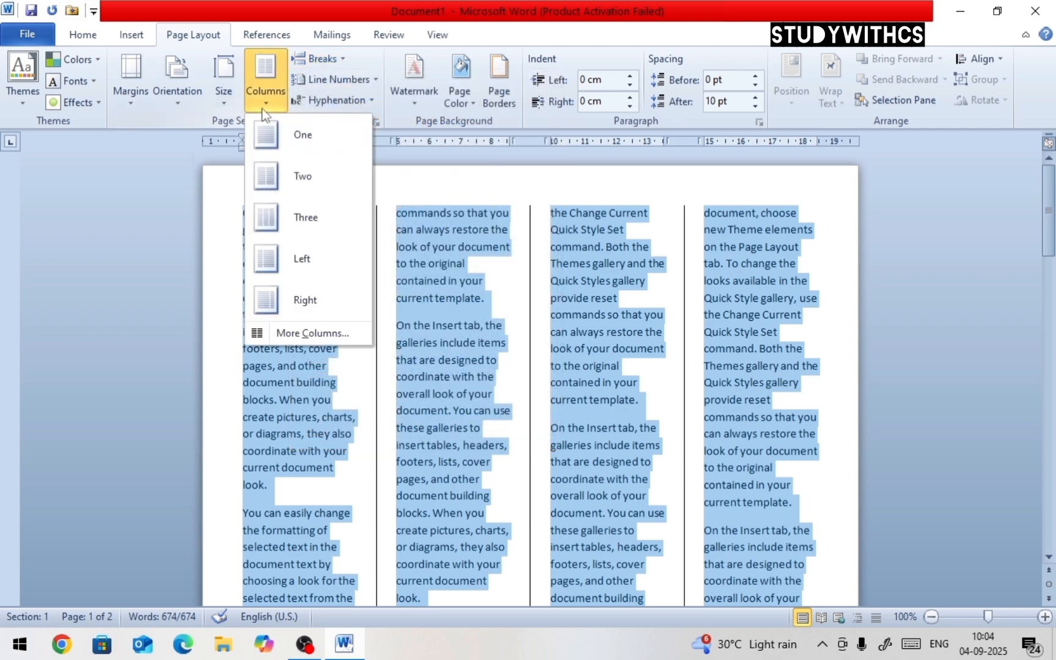
{"action": "left_click", "coordinate": [300, 138]}
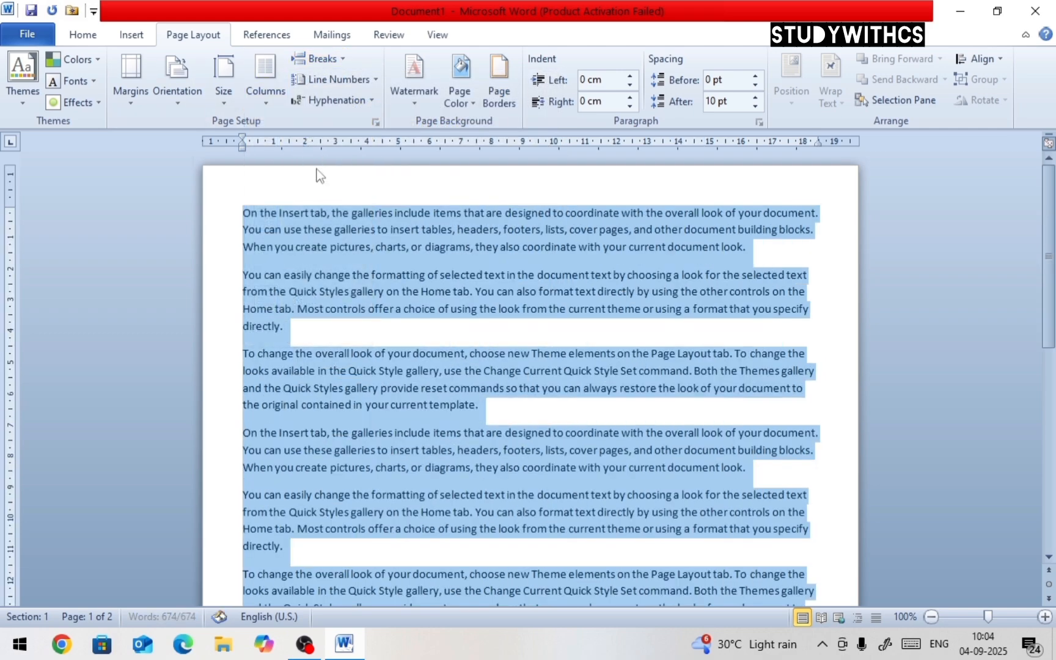
Insert a page break after the paragraph ending 'current template.' and then undo it
{"action": "left_click", "coordinate": [363, 323]}
{"action": "scroll", "coordinate": [416, 366], "scroll_direction": "down", "scroll_amount": 10}
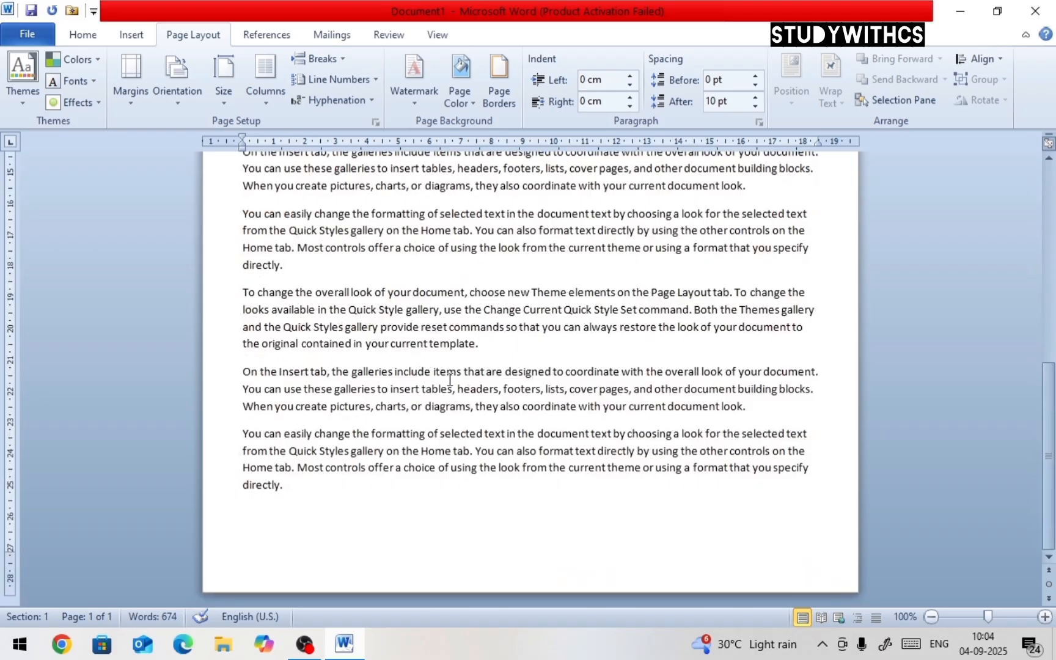
{"action": "scroll", "coordinate": [452, 380], "scroll_direction": "up", "scroll_amount": 10}
{"action": "scroll", "coordinate": [457, 382], "scroll_direction": "down", "scroll_amount": 5}
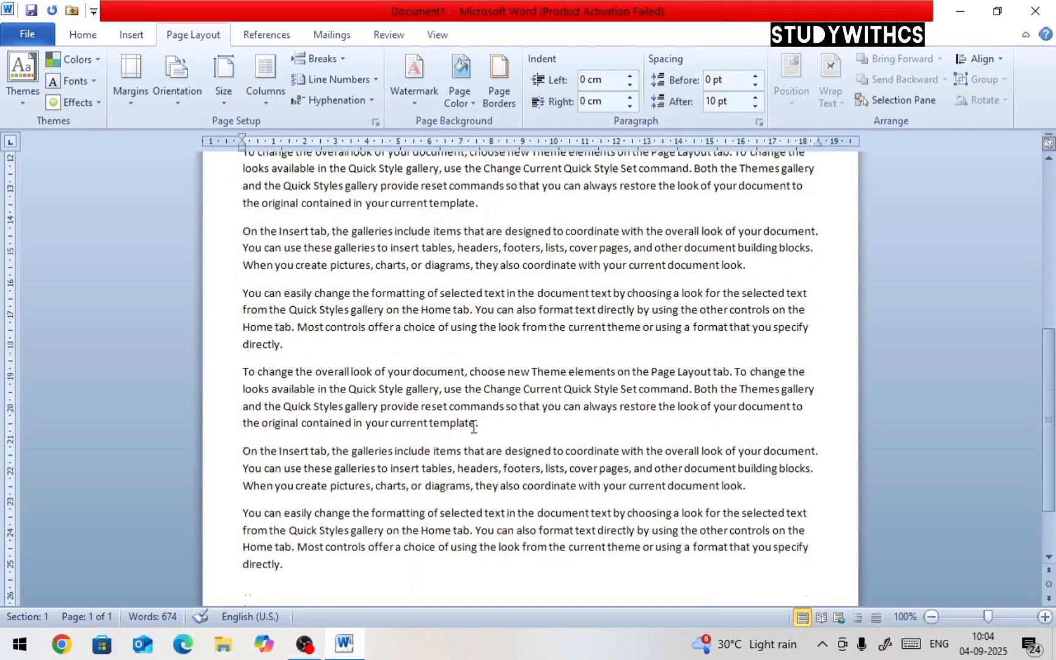
{"action": "left_click", "coordinate": [483, 371]}
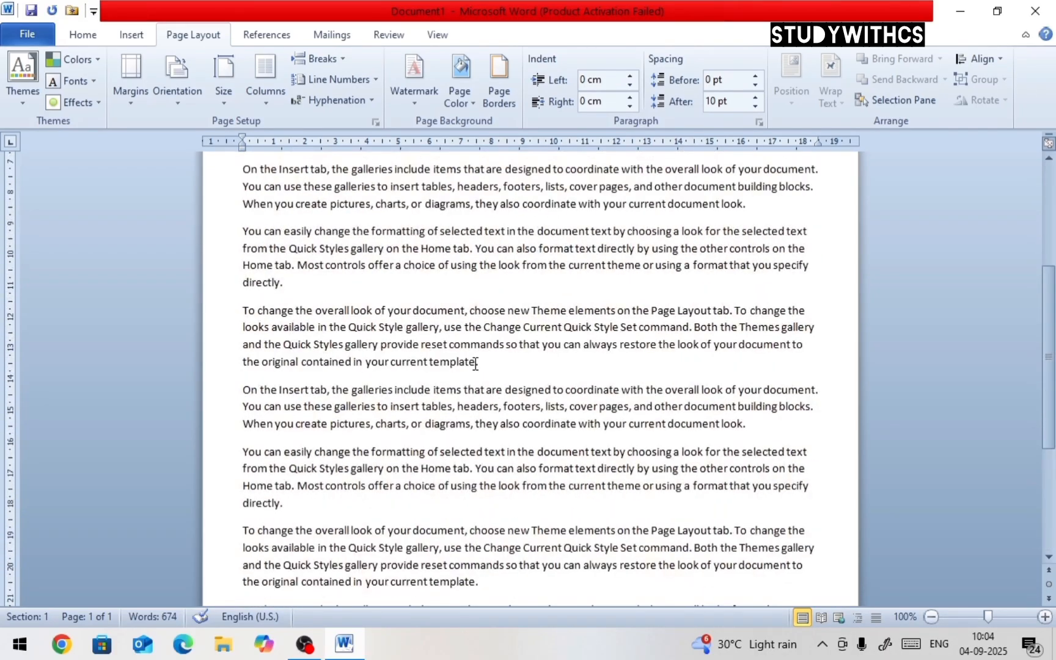
{"action": "left_click_drag", "start_coordinate": [479, 363], "coordinate": [532, 365]}
{"action": "left_click", "coordinate": [342, 61]}
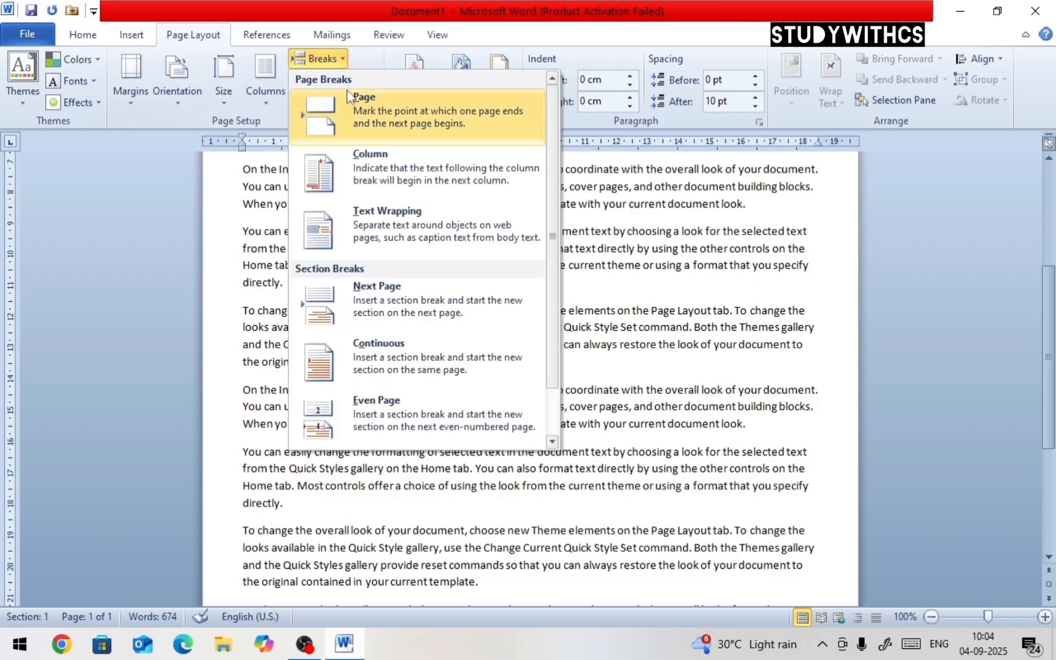
{"action": "left_click", "coordinate": [377, 124]}
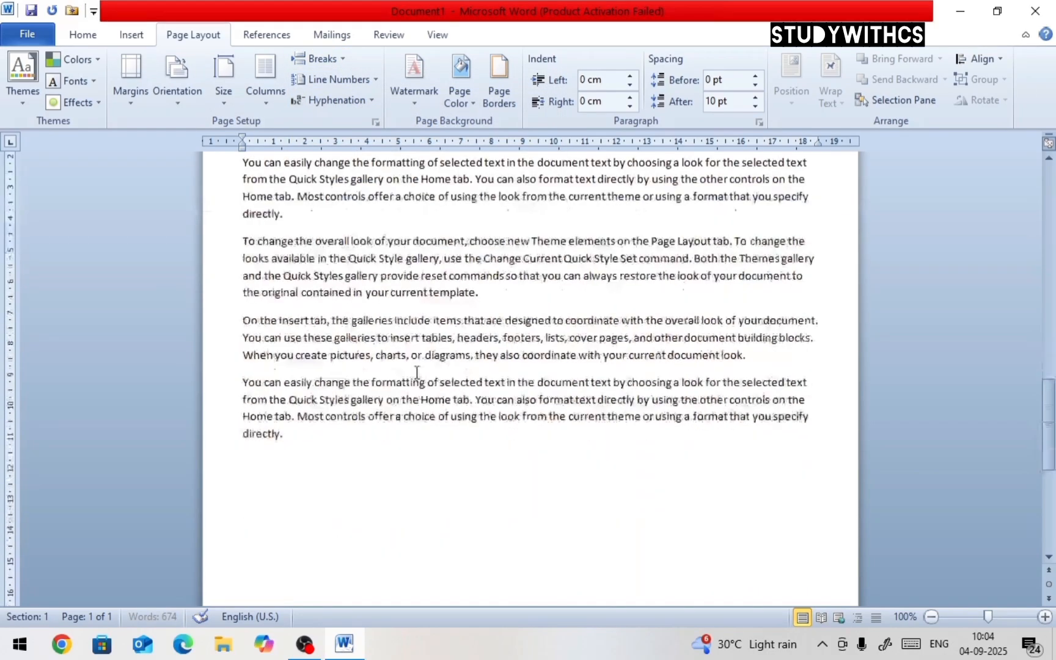
{"action": "scroll", "coordinate": [319, 346], "scroll_direction": "up", "scroll_amount": 8}
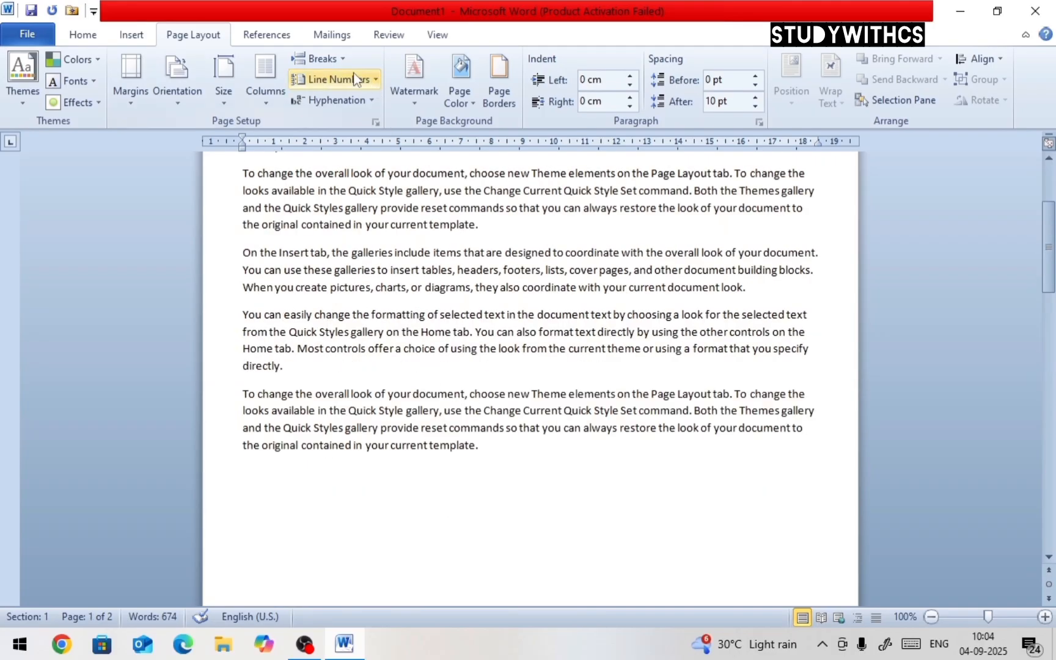
{"action": "left_click", "coordinate": [318, 58]}
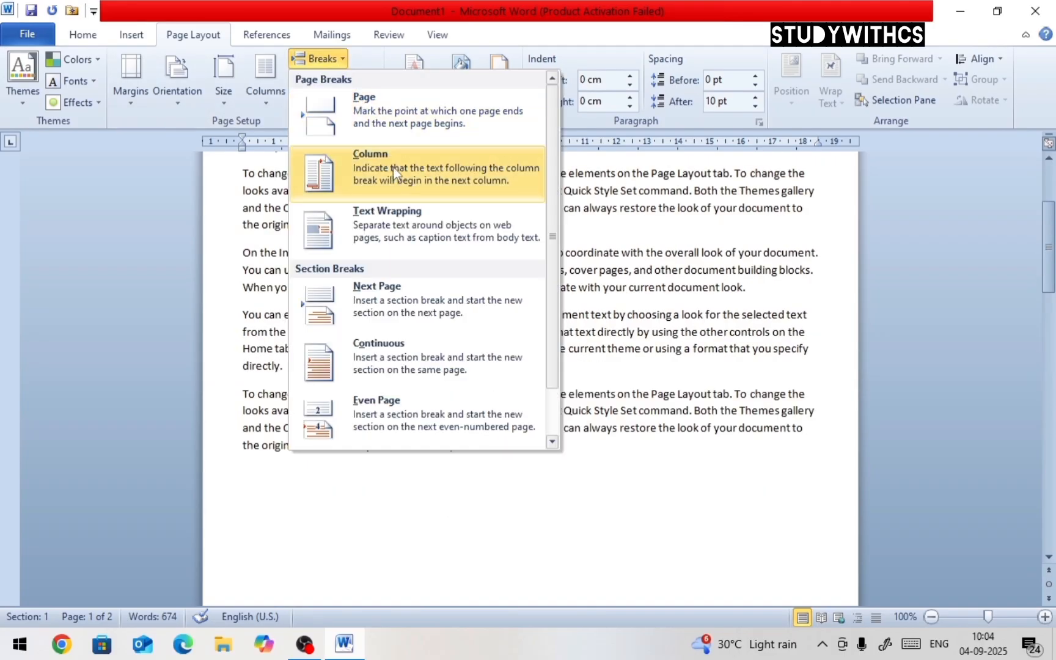
{"action": "left_click", "coordinate": [611, 476]}
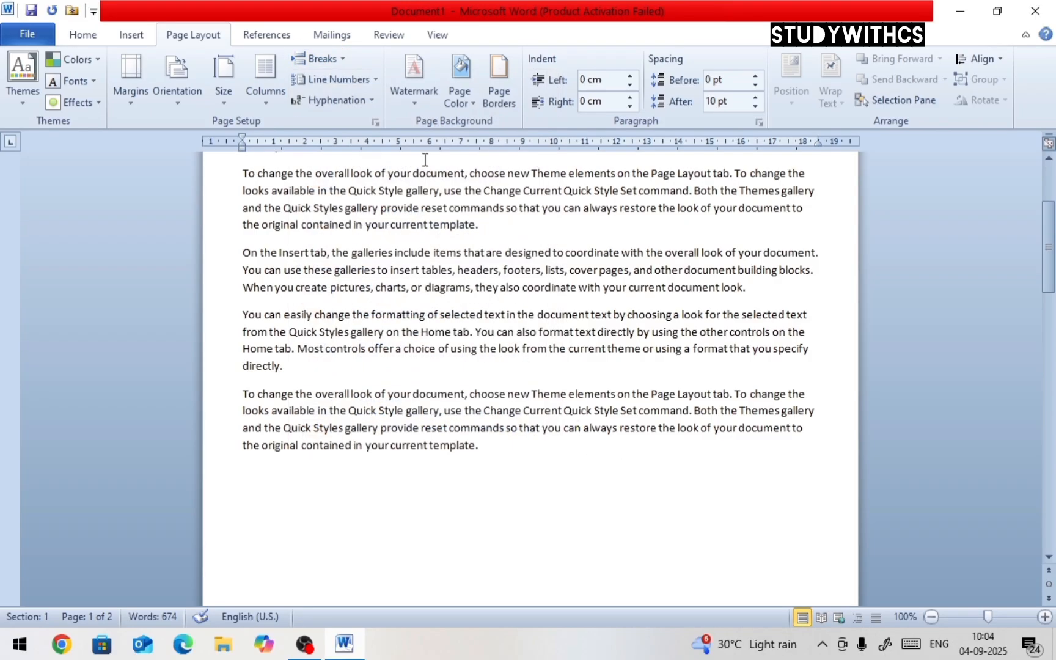
{"action": "key", "text": "ctrl+z"}
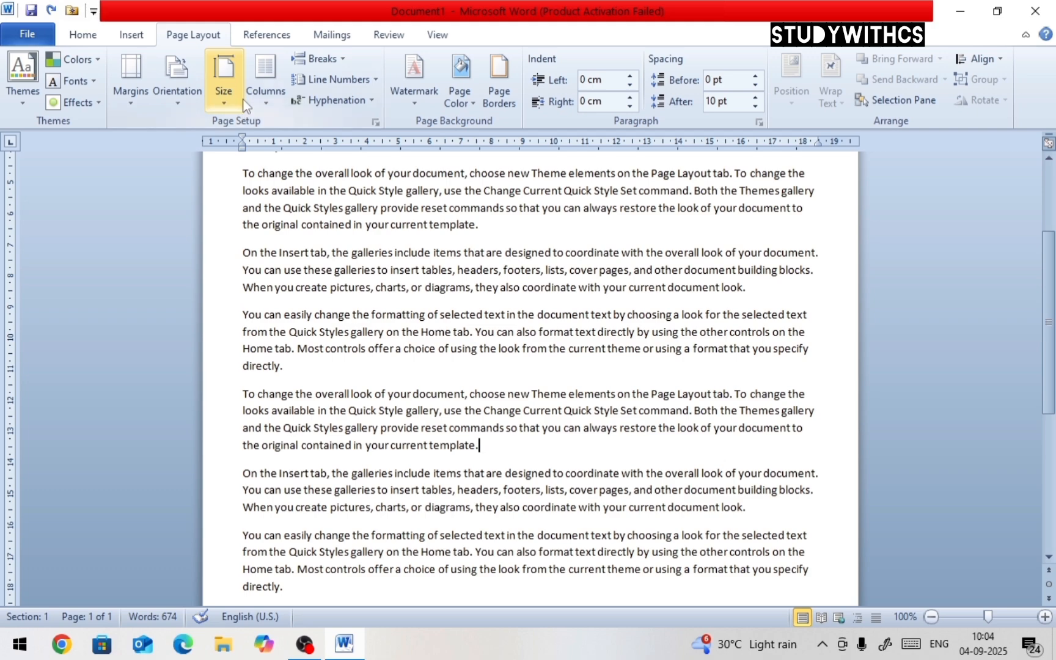
Lay out the document text in two columns
{"action": "left_click", "coordinate": [258, 99]}
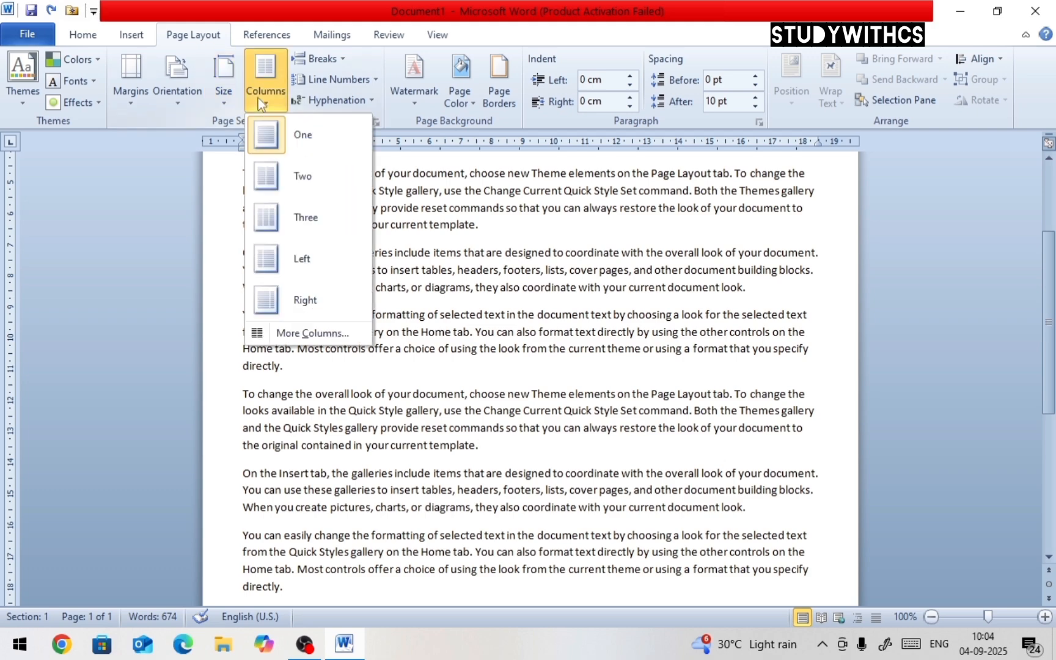
{"action": "left_click", "coordinate": [302, 176]}
{"action": "scroll", "coordinate": [484, 309], "scroll_direction": "down", "scroll_amount": 2}
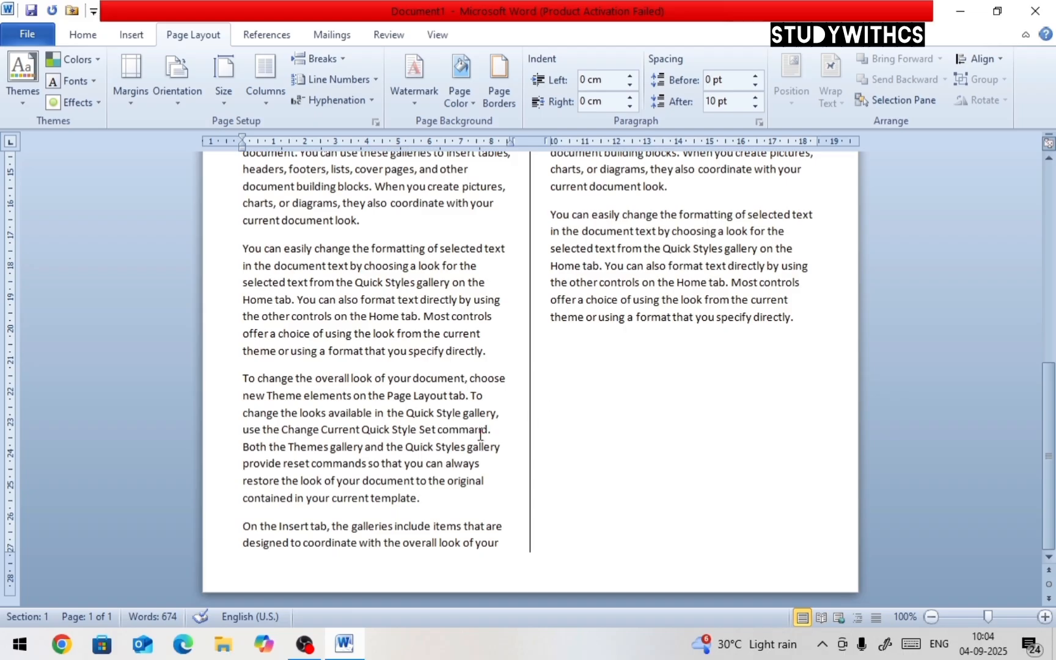
{"action": "scroll", "coordinate": [529, 372], "scroll_direction": "up", "scroll_amount": 7}
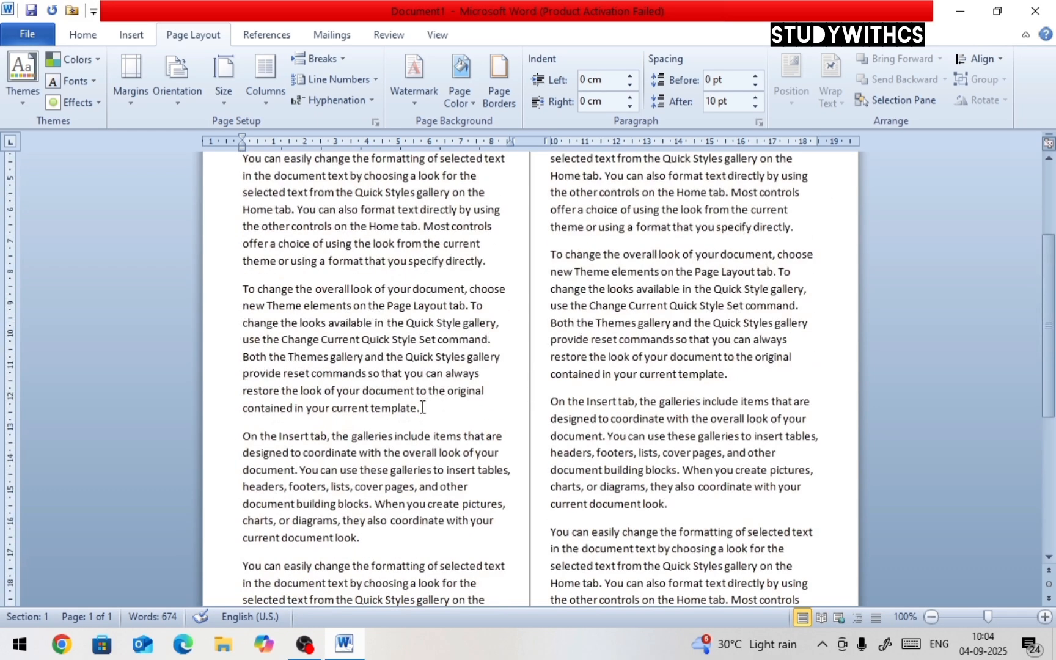
Insert a column break after the first column's paragraph ending 'your current template.'
{"action": "left_click_drag", "start_coordinate": [422, 408], "coordinate": [248, 284]}
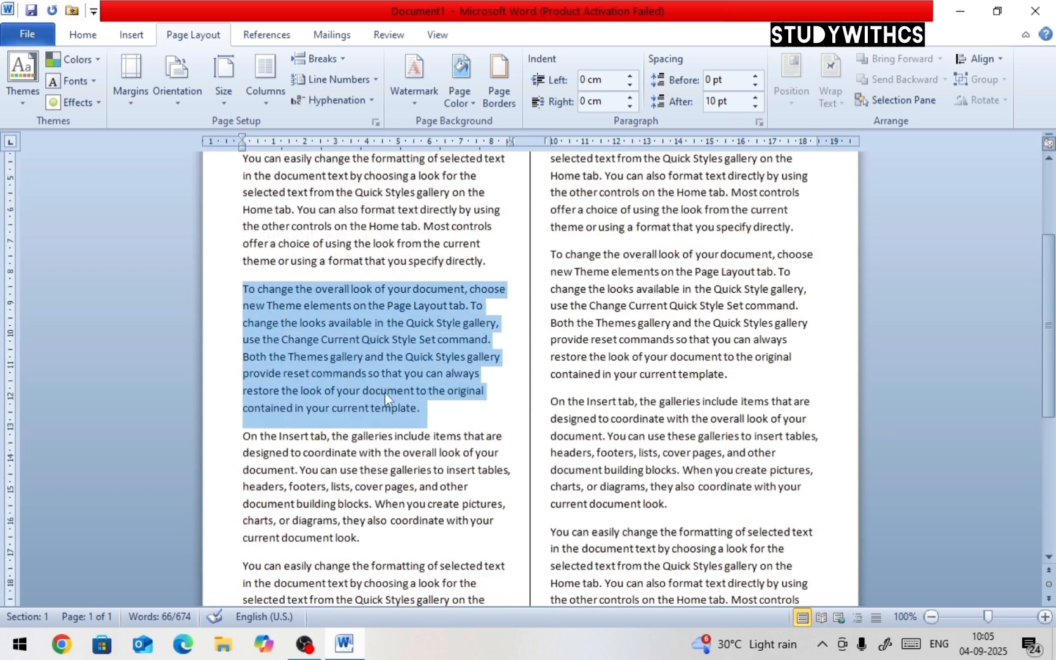
{"action": "left_click", "coordinate": [428, 418]}
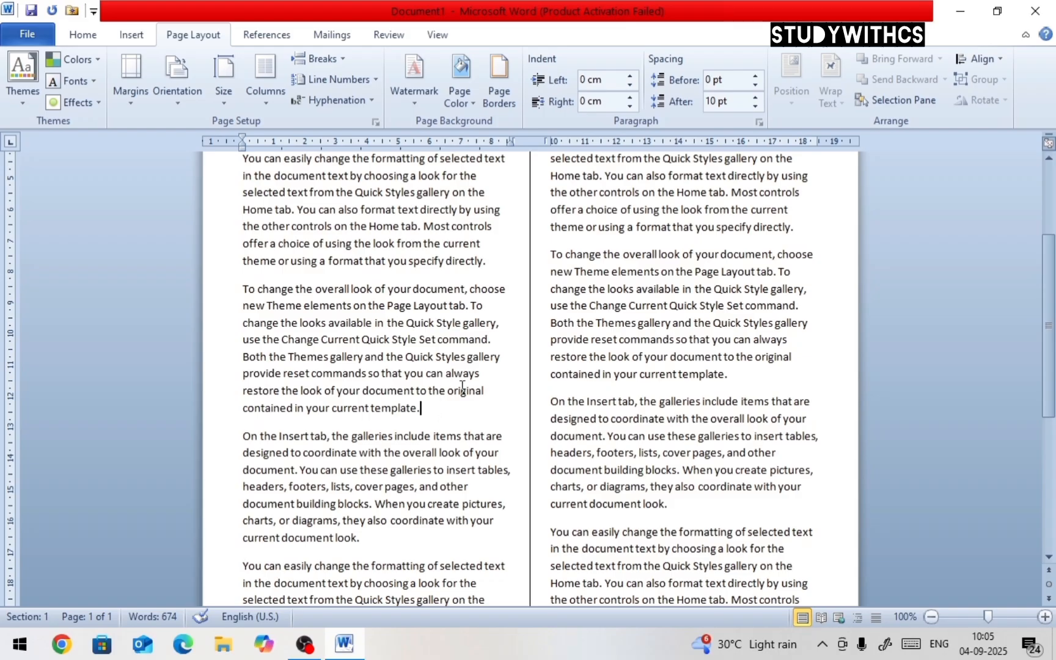
{"action": "left_click", "coordinate": [341, 58]}
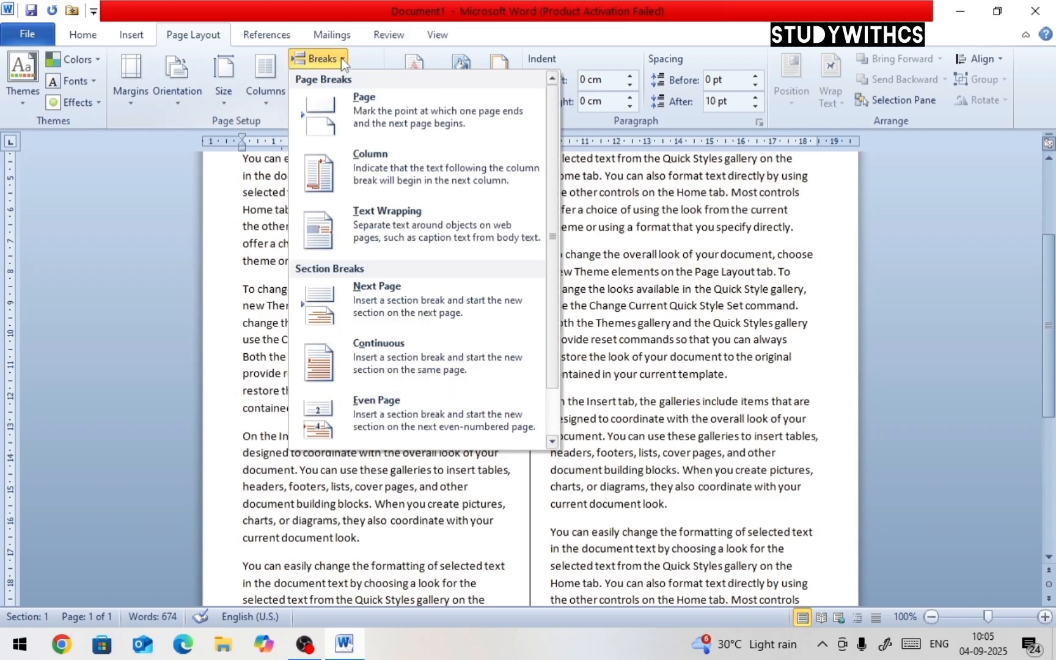
{"action": "left_click", "coordinate": [374, 183]}
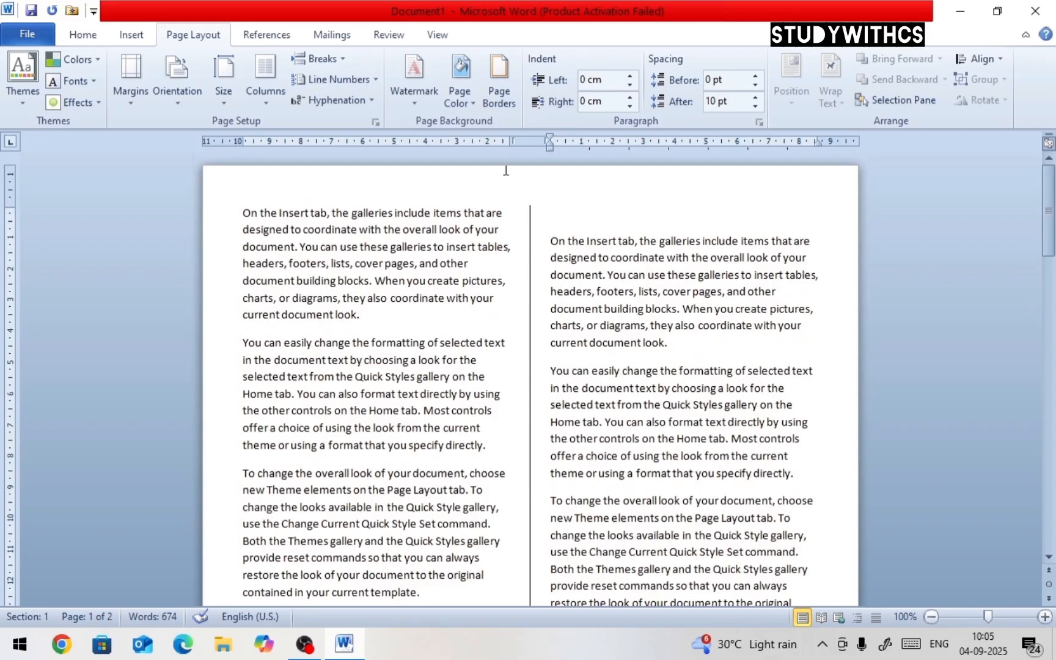
Delete the empty line at the top of the second column
{"action": "scroll", "coordinate": [474, 276], "scroll_direction": "down", "scroll_amount": 5}
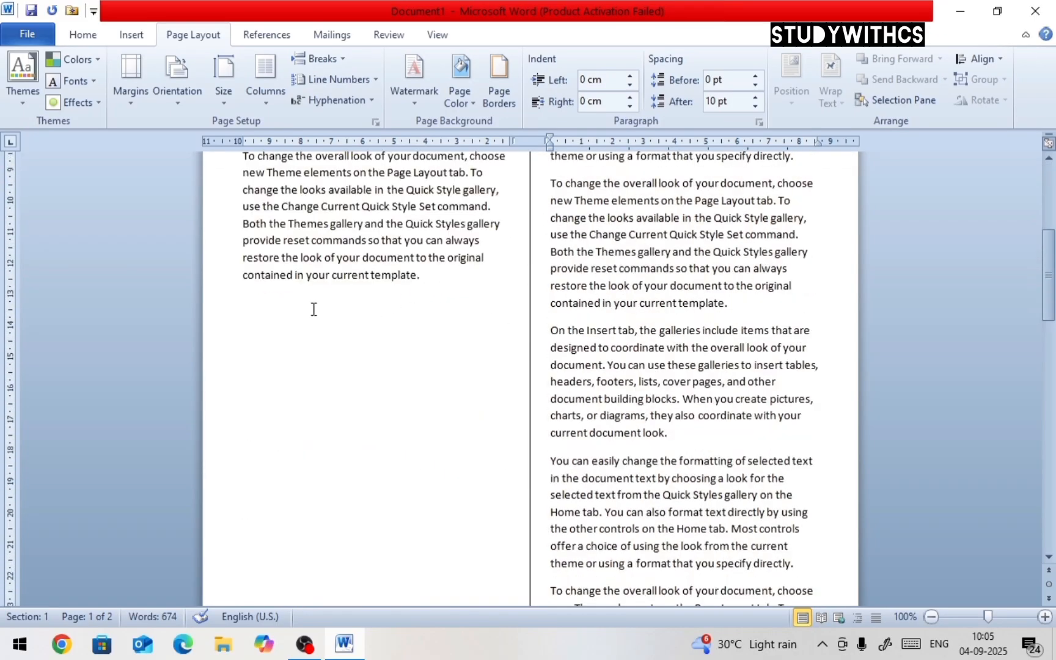
{"action": "left_click_drag", "start_coordinate": [306, 275], "coordinate": [358, 275]}
{"action": "scroll", "coordinate": [357, 497], "scroll_direction": "up", "scroll_amount": 5}
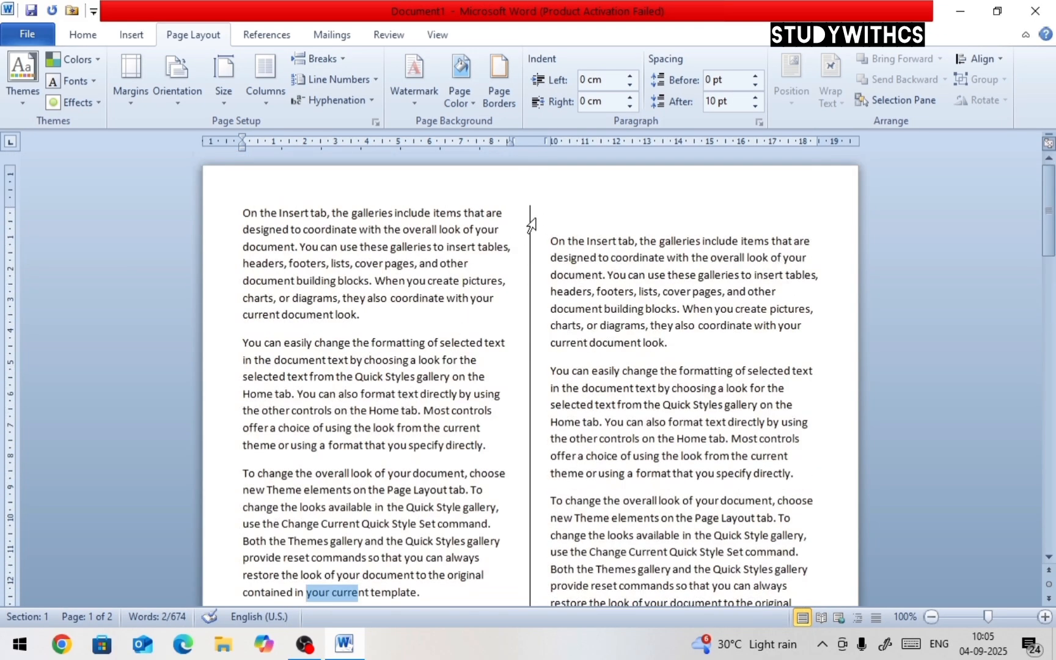
{"action": "left_click", "coordinate": [557, 214]}
{"action": "key", "text": "Delete"}
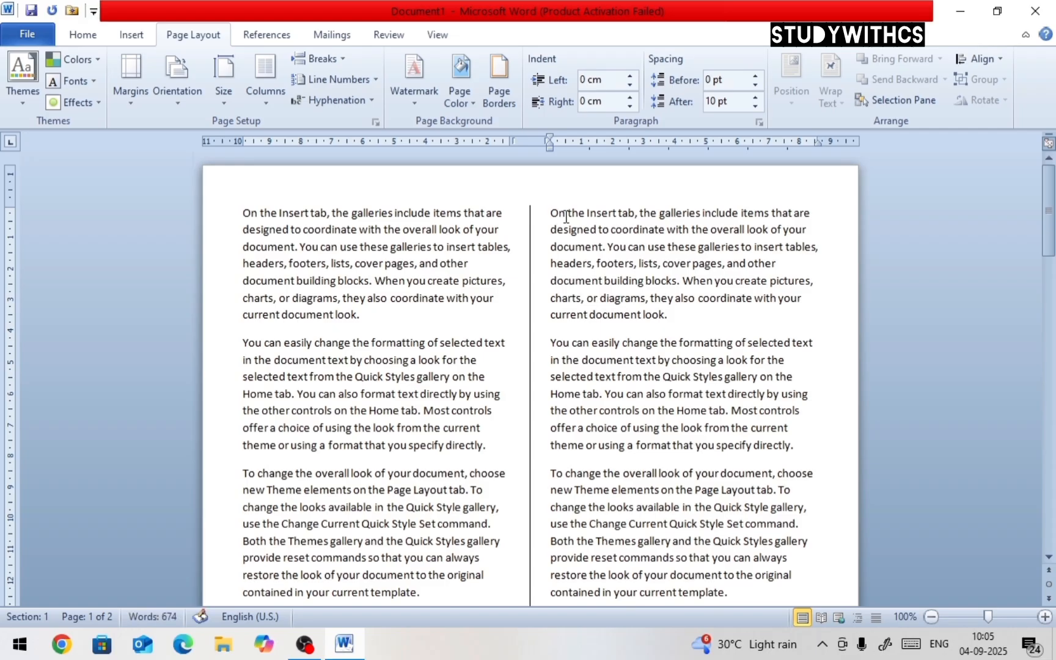
Select the whole document and set it back to one column
{"action": "left_click", "coordinate": [341, 59]}
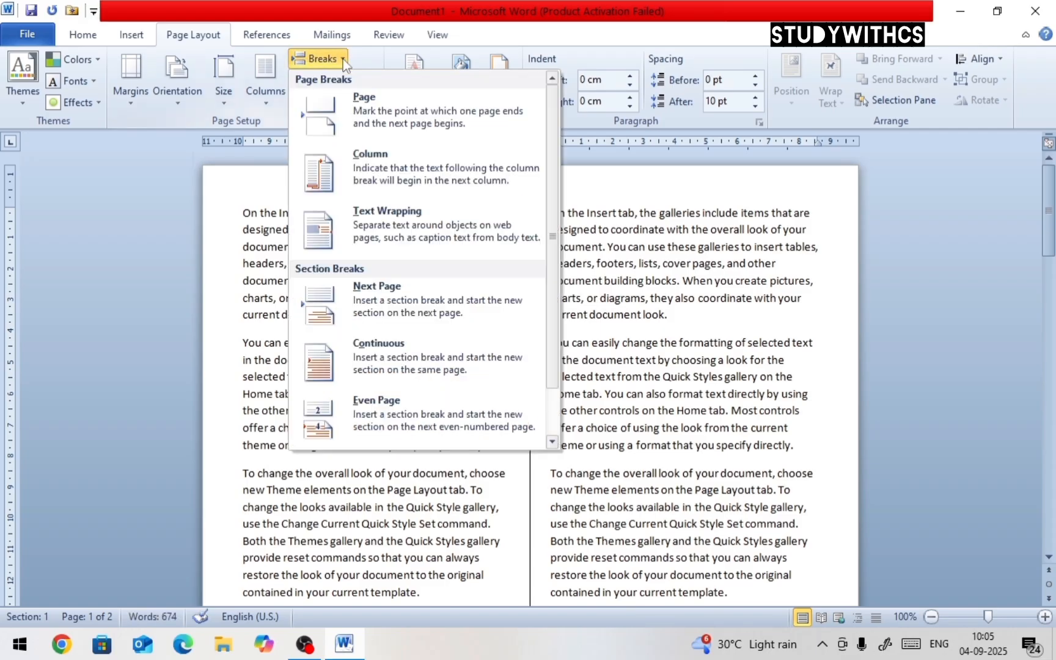
{"action": "left_click", "coordinate": [426, 253]}
{"action": "key", "text": "ctrl+a"}
{"action": "key", "text": "ctrl+c"}
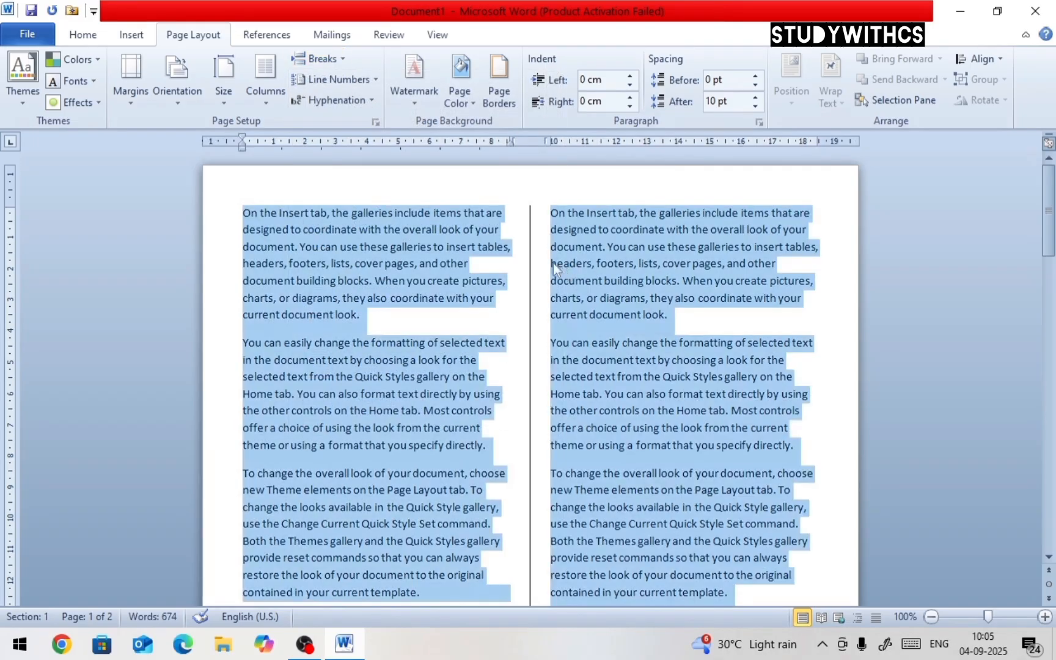
{"action": "left_click", "coordinate": [266, 78]}
{"action": "left_click", "coordinate": [277, 133]}
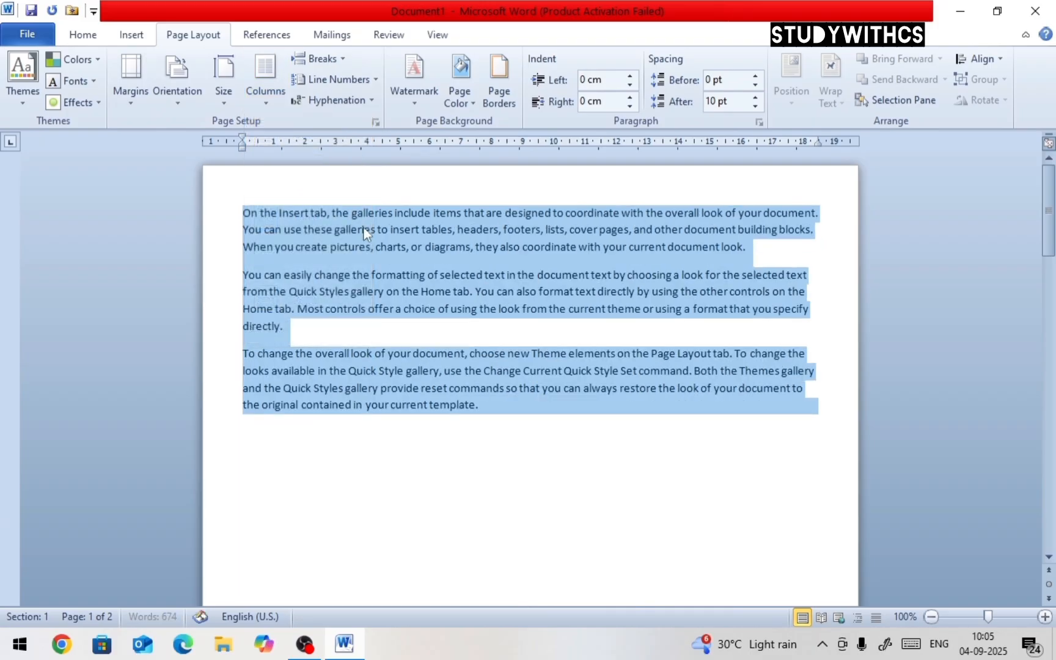
Remove the column break after the paragraph ending 'current template.'
{"action": "left_click", "coordinate": [420, 357]}
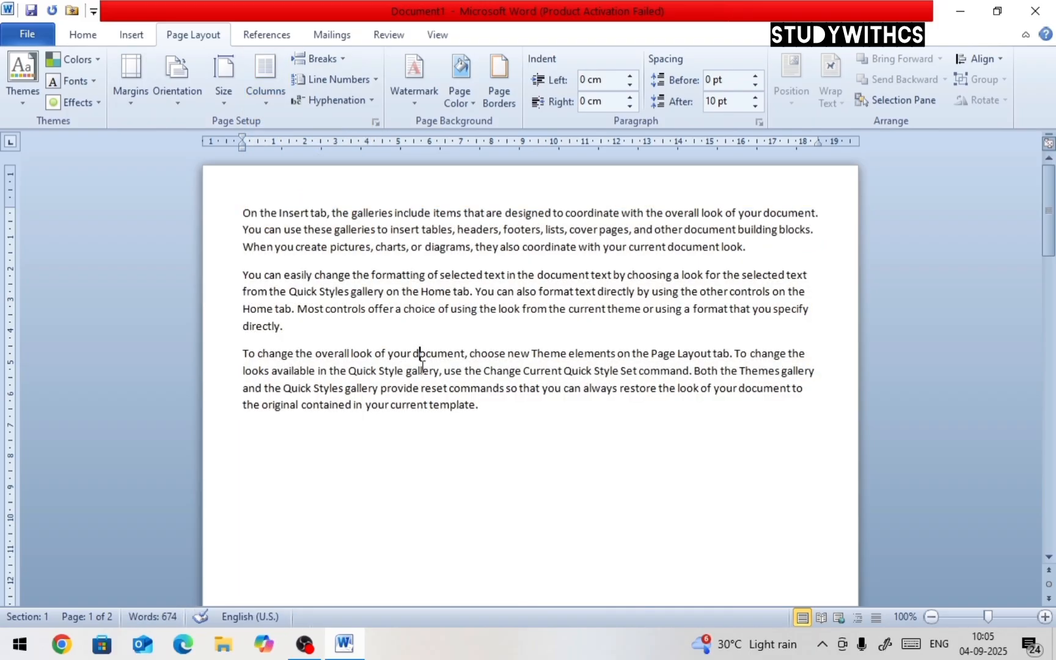
{"action": "left_click", "coordinate": [485, 406]}
{"action": "key", "text": "ctrl+v"}
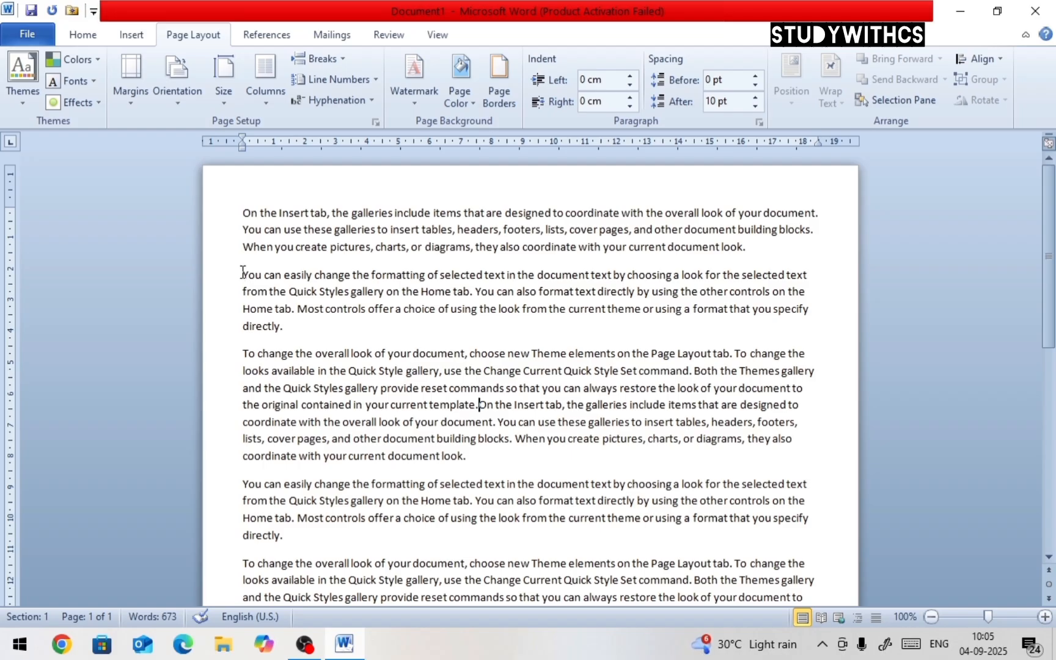
Add a new paragraph after 'current document look.' reading 'The quick brown fox jumps over the lazy dog.'
{"action": "left_click_drag", "start_coordinate": [243, 274], "coordinate": [288, 326]}
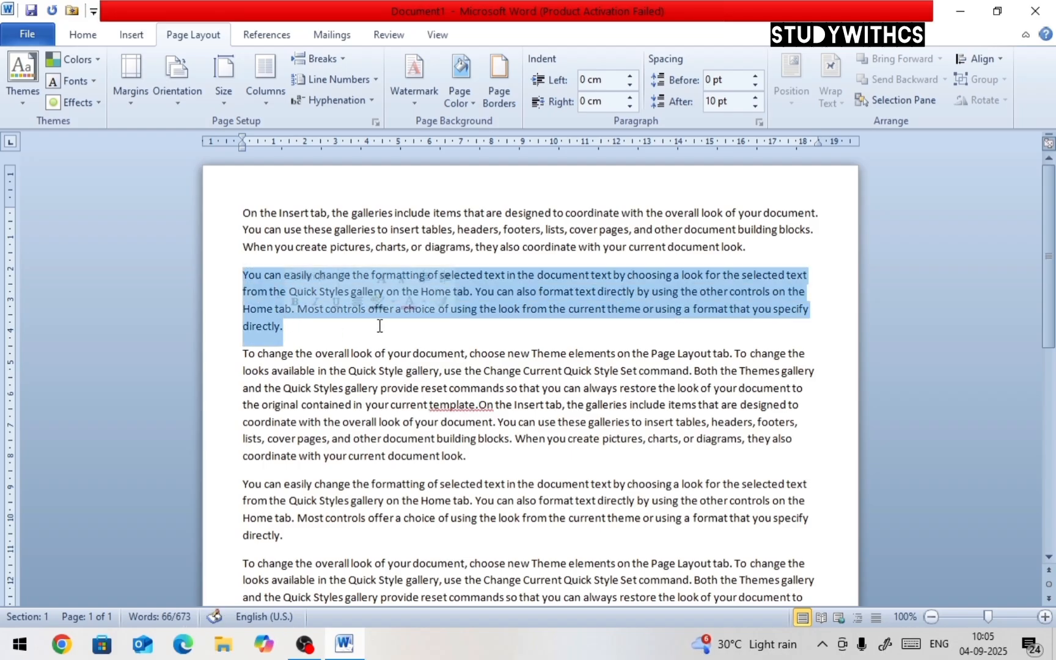
{"action": "left_click", "coordinate": [304, 333]}
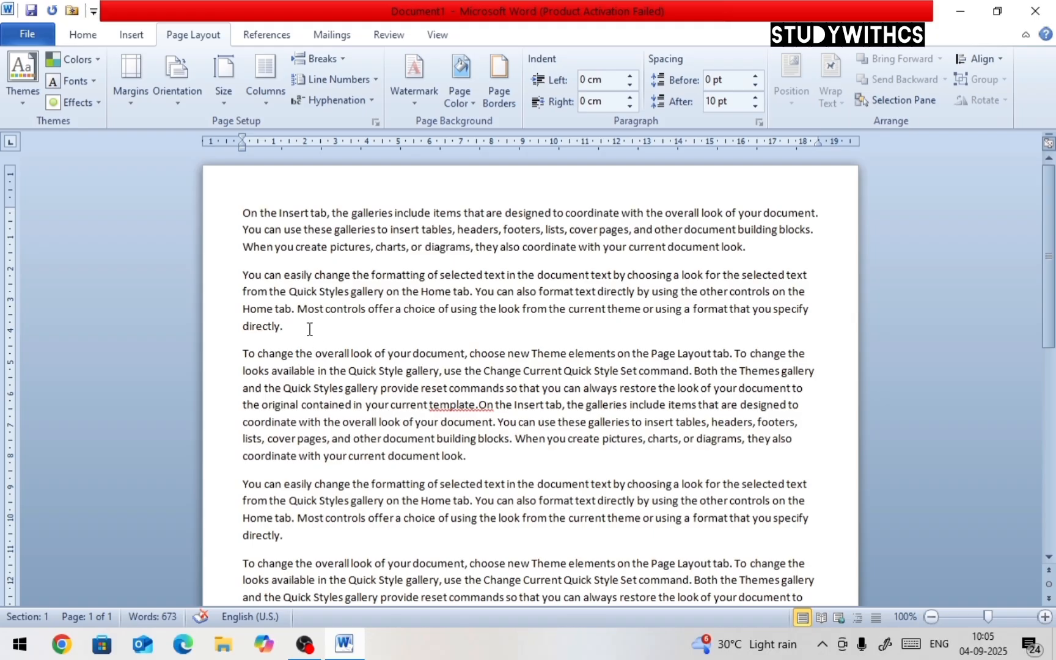
{"action": "left_click", "coordinate": [486, 460]}
{"action": "key", "text": "Return"}
{"action": "type", "text": "THE Q"}
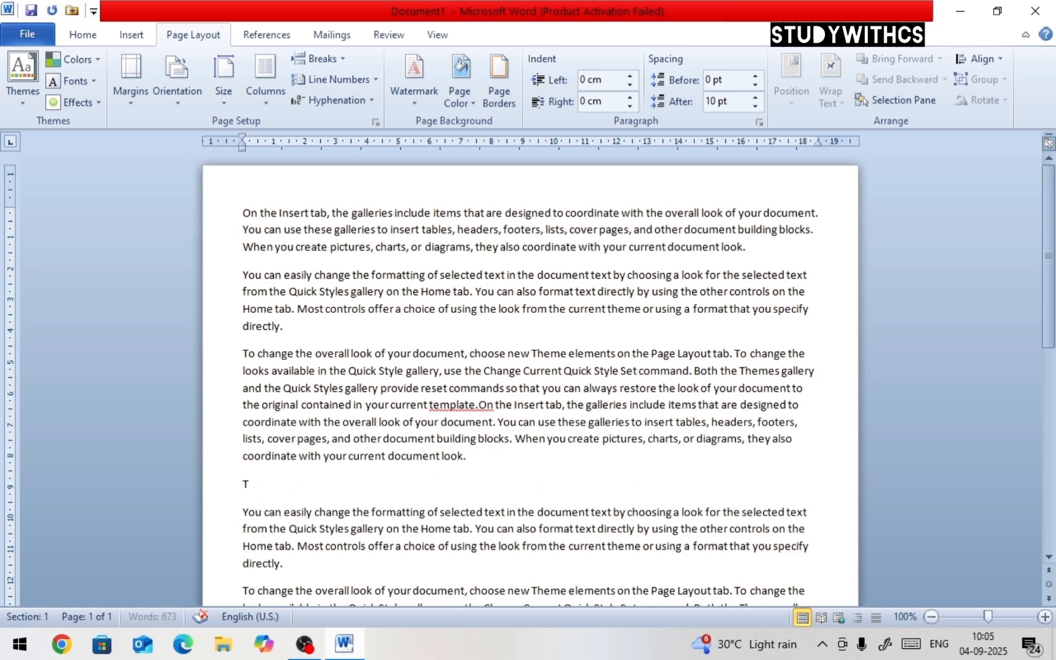
{"action": "key", "text": "BackSpace"}
{"action": "key", "text": "BackSpace"}
{"action": "key", "text": "BackSpace"}
{"action": "key", "text": "BackSpace"}
{"action": "type", "text": "he quic k"}
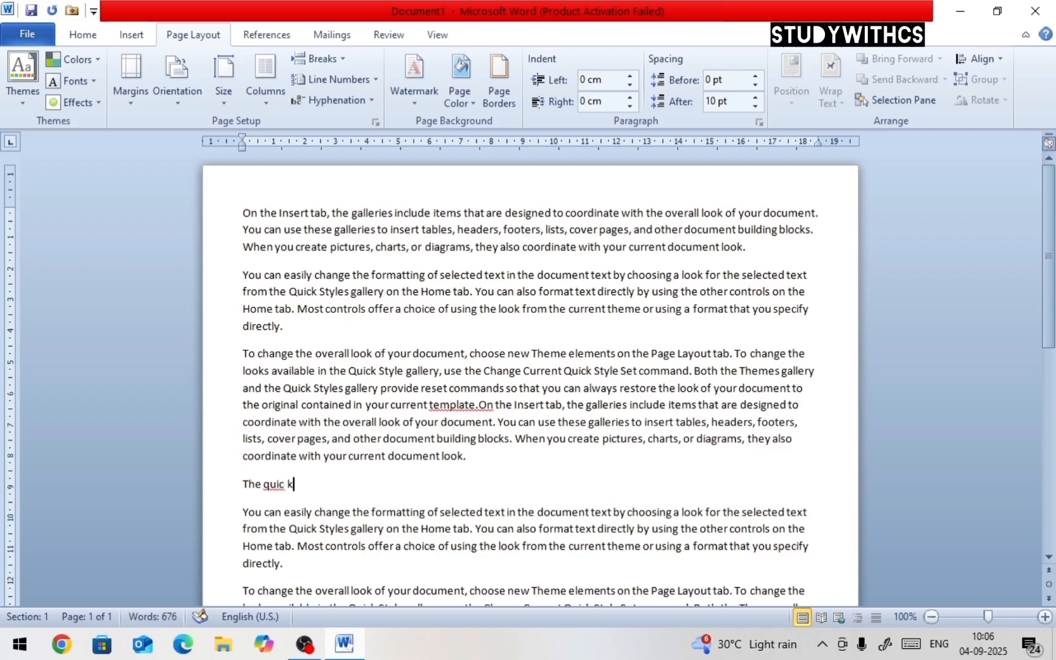
{"action": "key", "text": "BackSpace"}
{"action": "key", "text": "BackSpace"}
{"action": "type", "text": "k brown fox jum"}
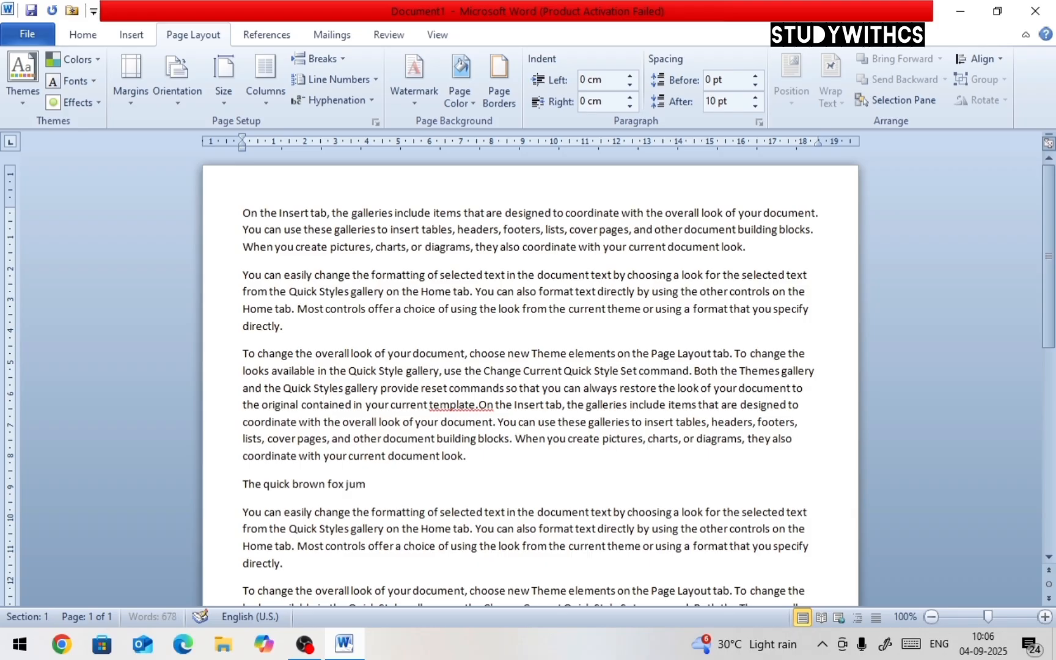
{"action": "type", "text": "ps over the lazy dog."}
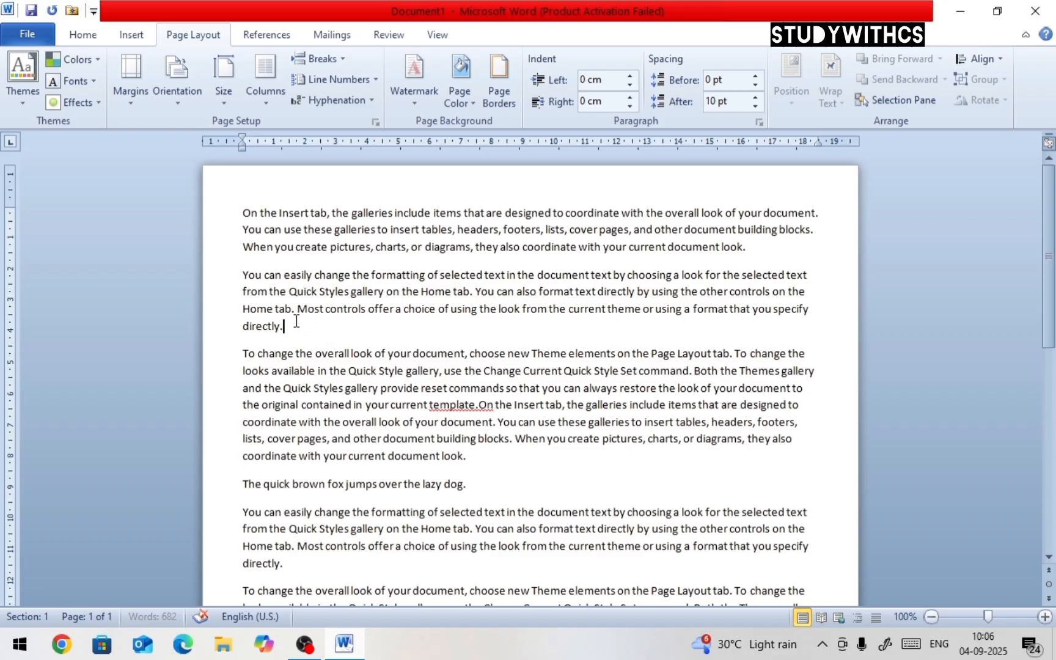
{"action": "left_click_drag", "start_coordinate": [319, 324], "coordinate": [252, 275]}
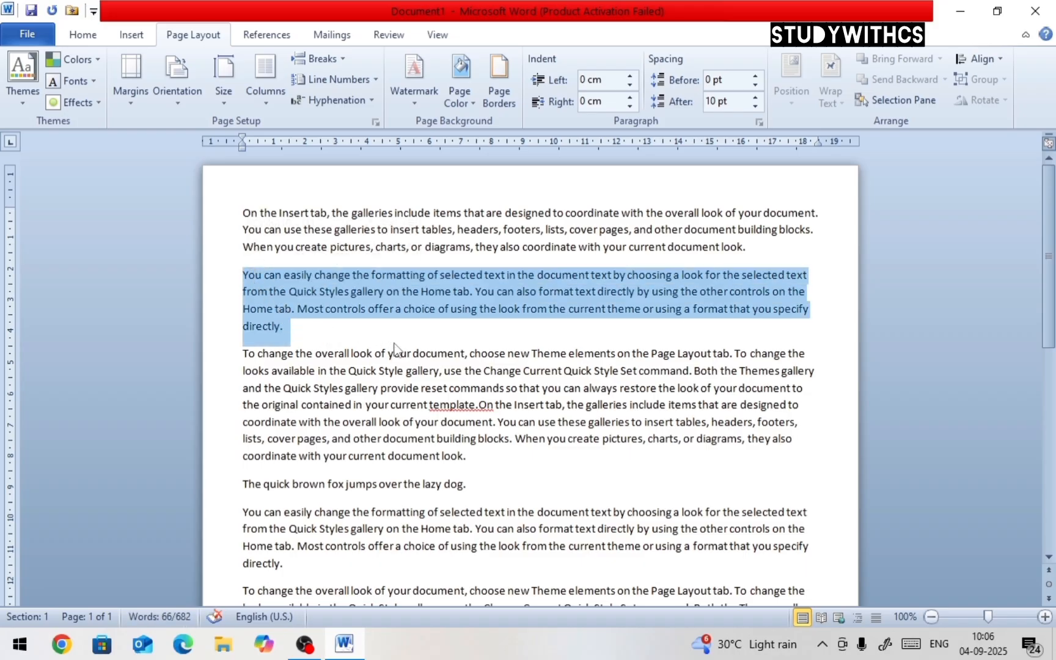
{"action": "left_click", "coordinate": [290, 328]}
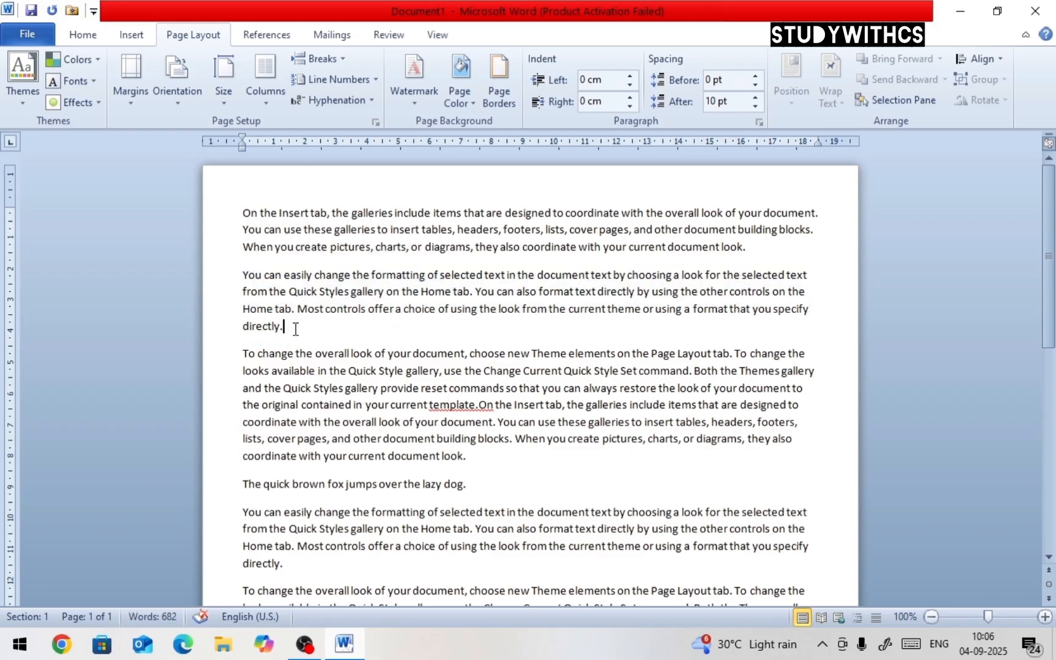
{"action": "left_click_drag", "start_coordinate": [293, 328], "coordinate": [227, 333]}
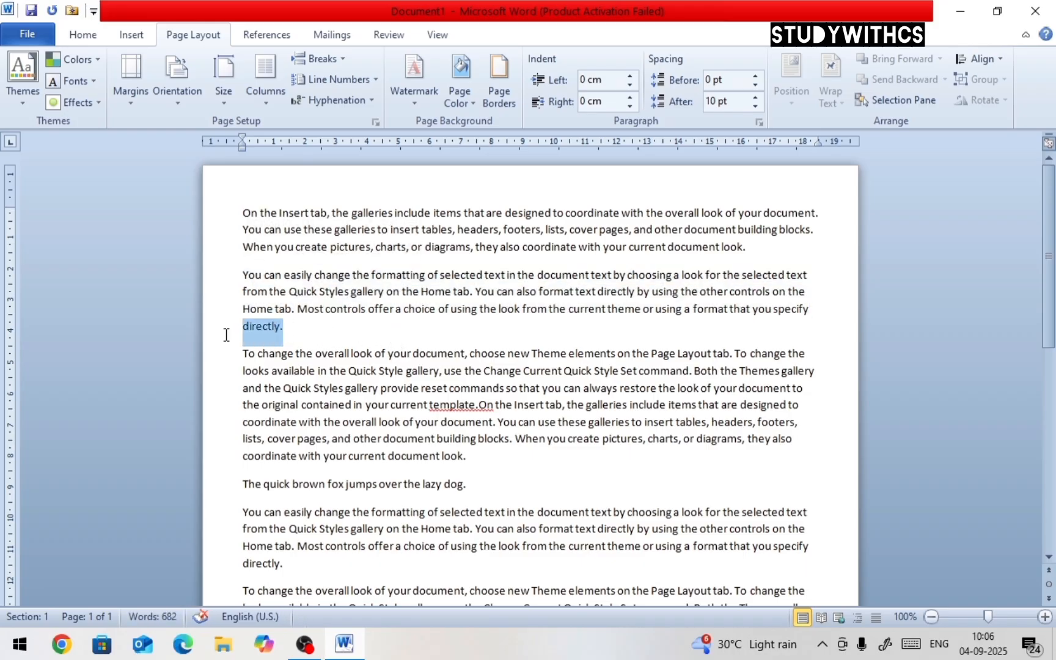
{"action": "left_click", "coordinate": [288, 330]}
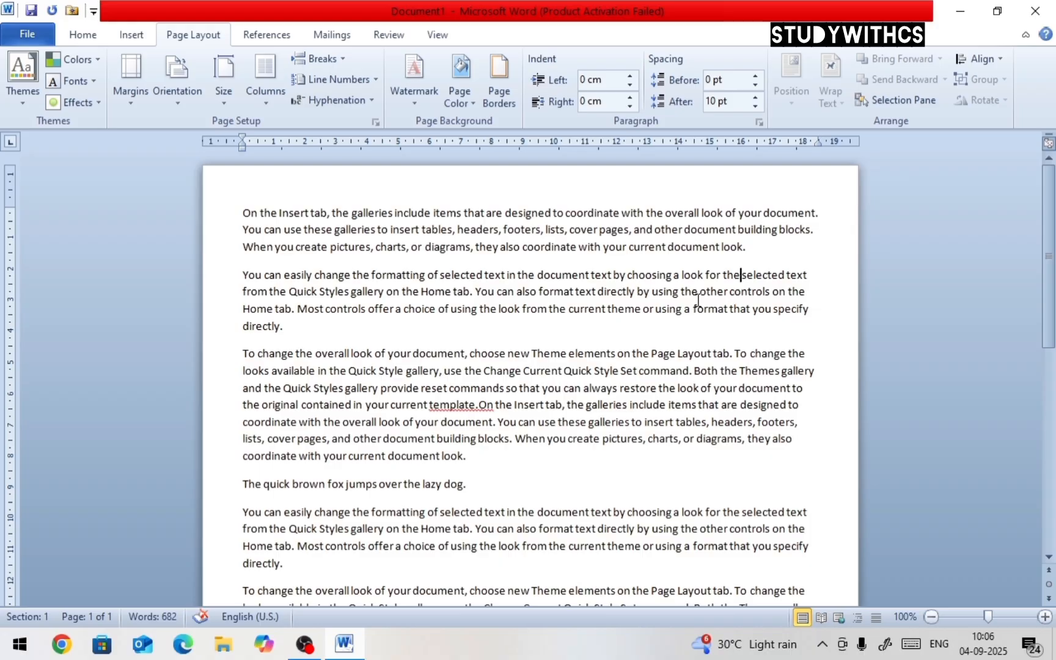
Insert a text wrapping break after 'choosing a look for the' in the second paragraph and remove the leading space
{"action": "left_click", "coordinate": [318, 58]}
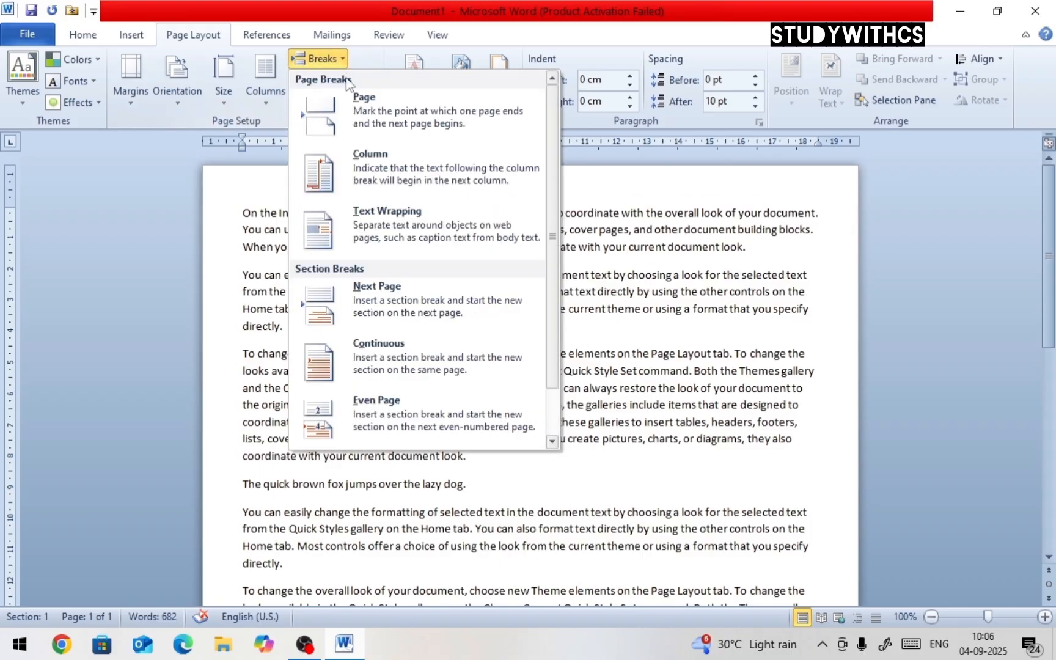
{"action": "left_click", "coordinate": [383, 217]}
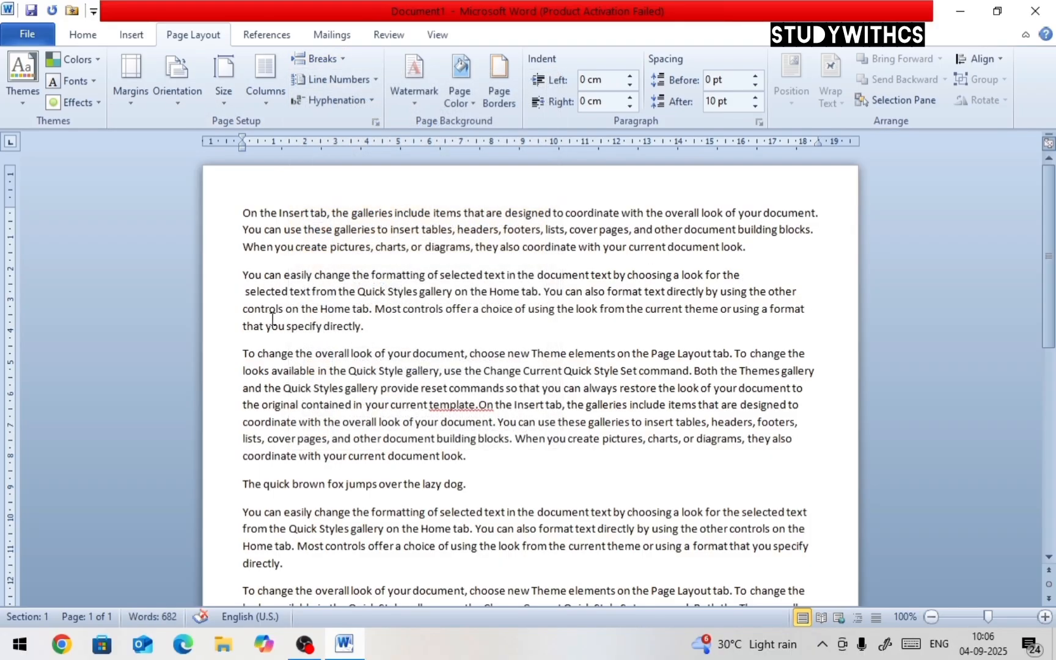
{"action": "key", "text": "Delete"}
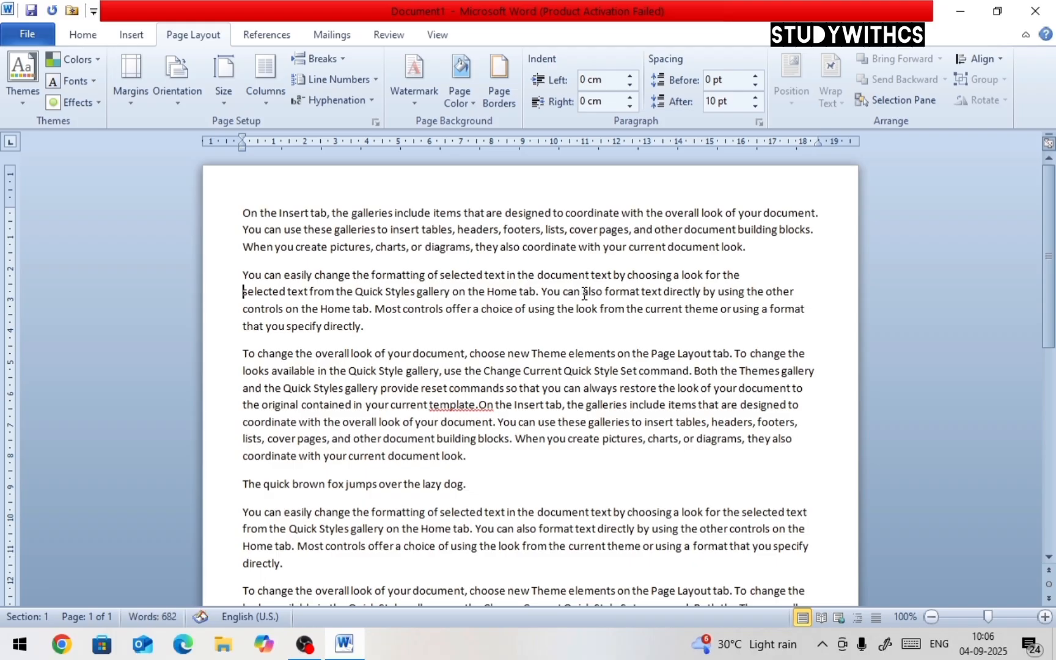
Insert another text wrapping break before 'directly by using the other controls' in the same paragraph
{"action": "left_click", "coordinate": [665, 292]}
{"action": "left_click", "coordinate": [335, 60]}
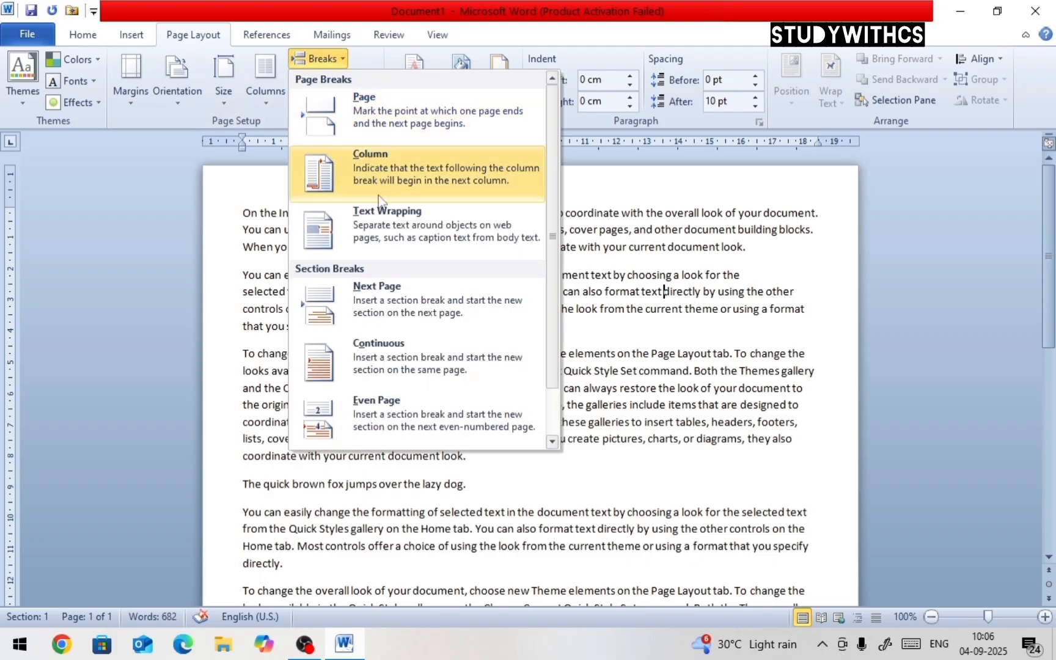
{"action": "left_click", "coordinate": [380, 212]}
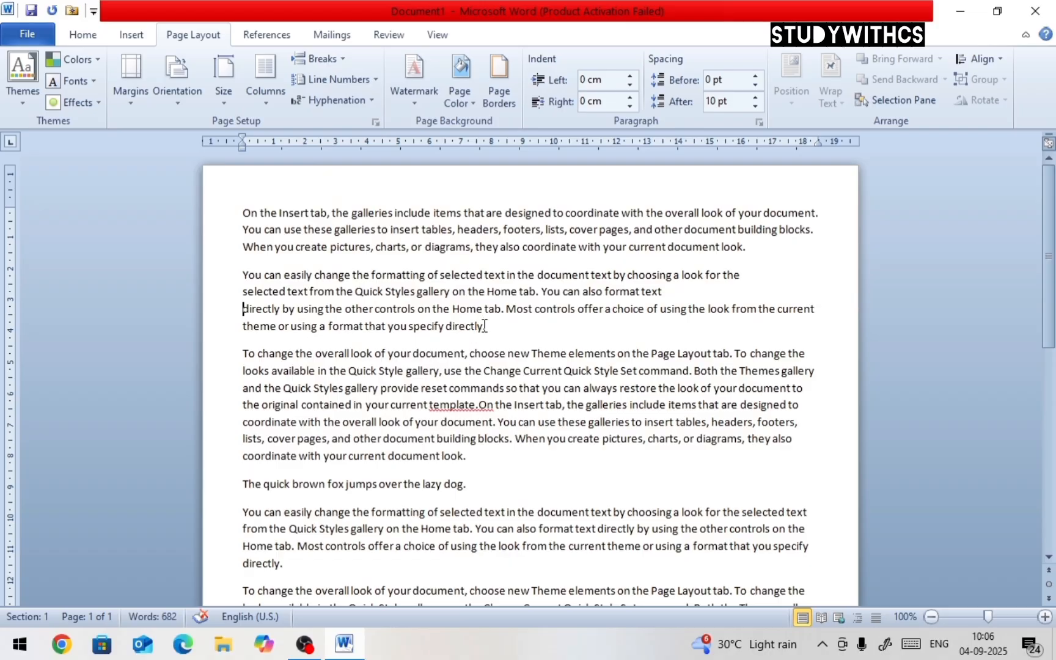
Insert a continuous section break after the paragraph ending 'format that you specify directly.'
{"action": "left_click_drag", "start_coordinate": [484, 325], "coordinate": [236, 278]}
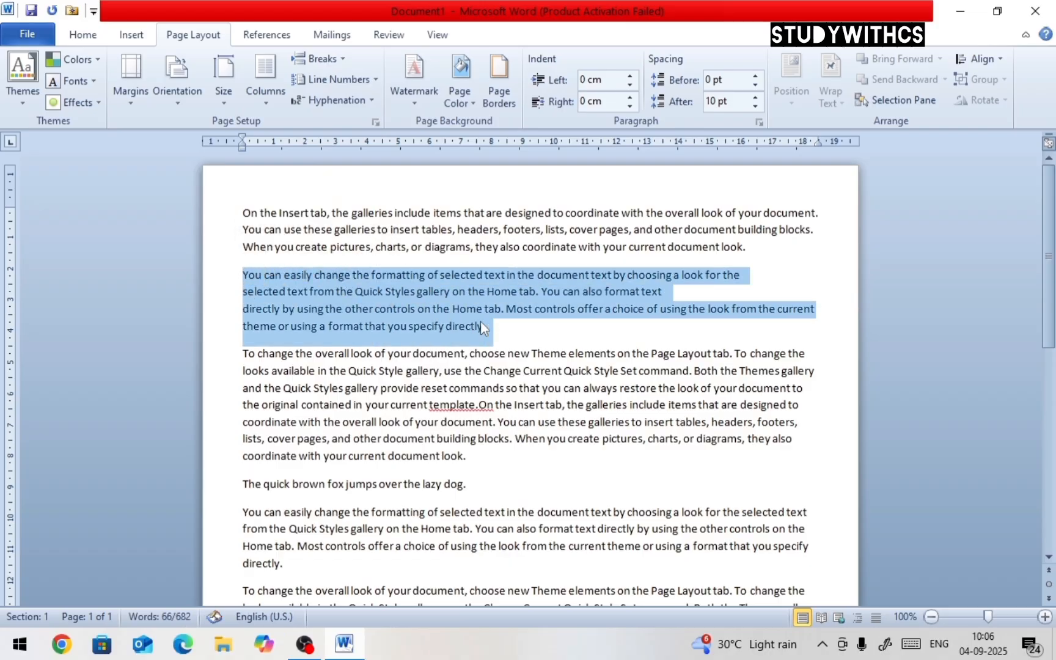
{"action": "left_click", "coordinate": [374, 86]}
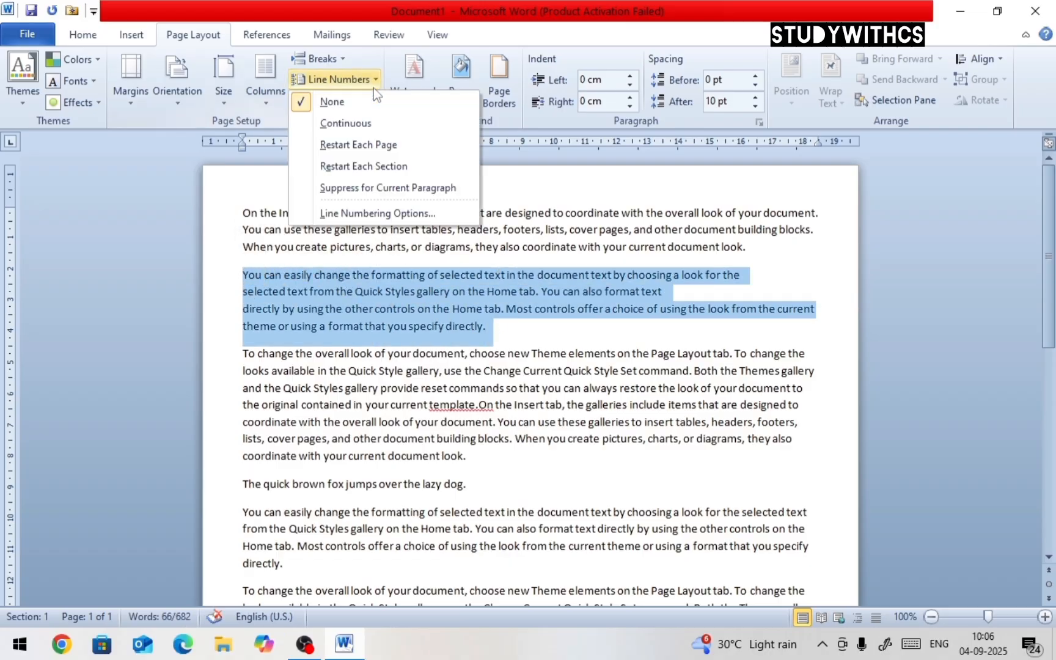
{"action": "left_click", "coordinate": [341, 59]}
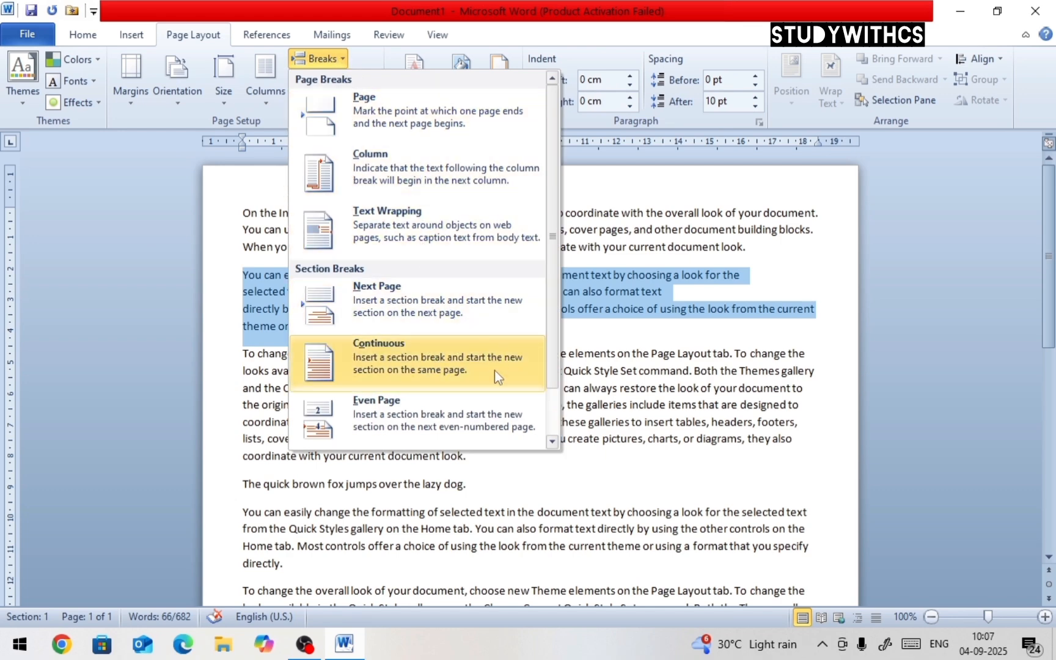
{"action": "left_click", "coordinate": [462, 373]}
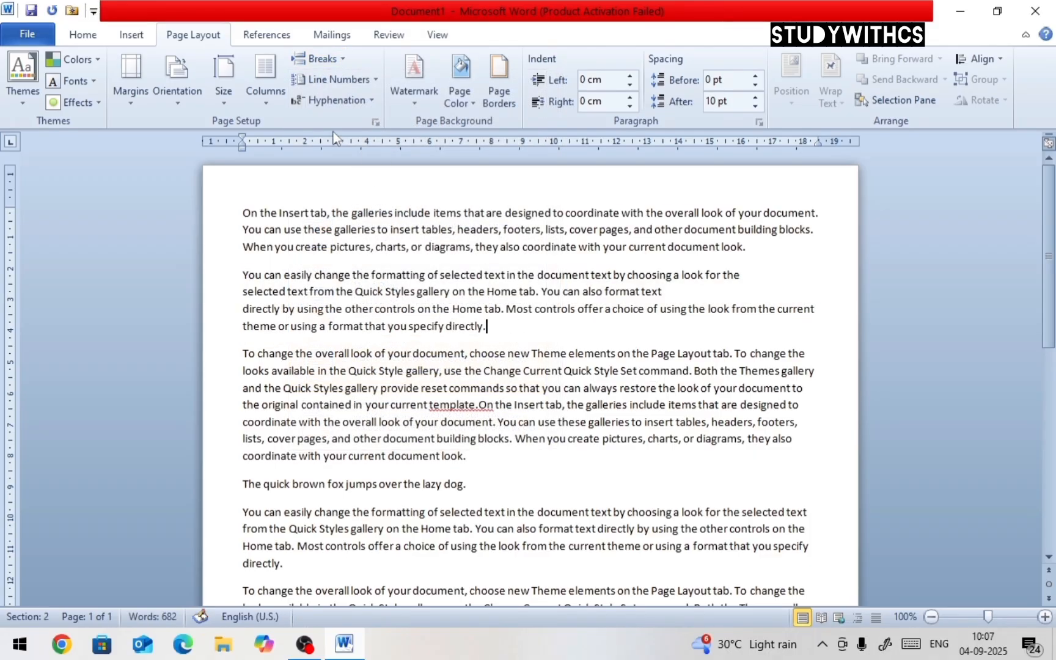
Insert a second continuous section break at the same spot, creating an empty line
{"action": "left_click", "coordinate": [341, 61]}
{"action": "left_click", "coordinate": [370, 348]}
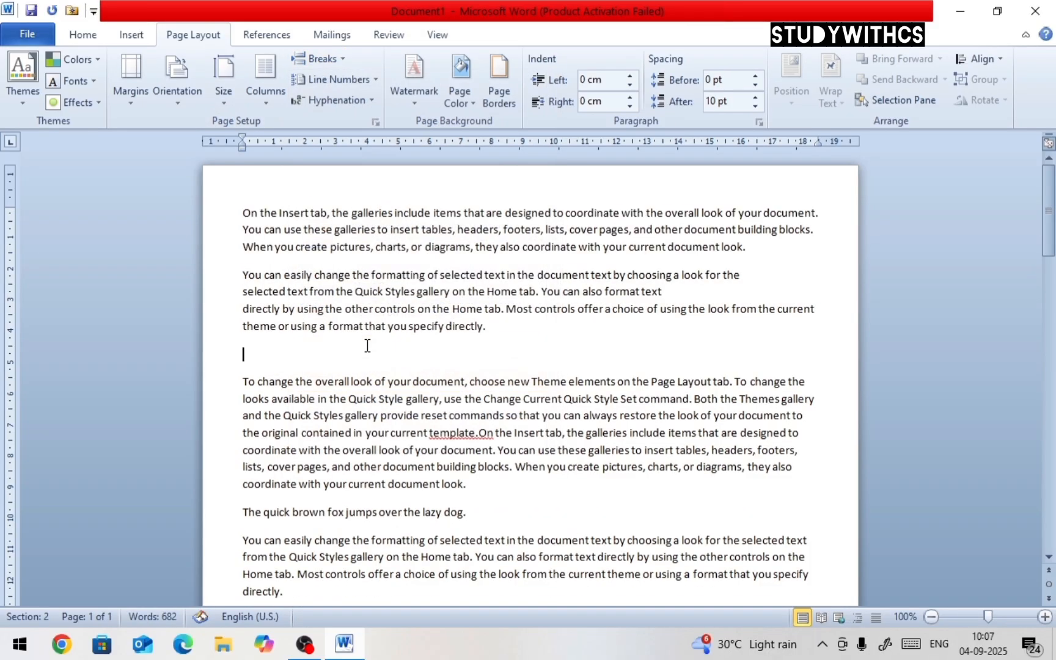
Insert a Next Page section break at the empty line so the following text starts on page 2
{"action": "scroll", "coordinate": [367, 351], "scroll_direction": "down", "scroll_amount": 2}
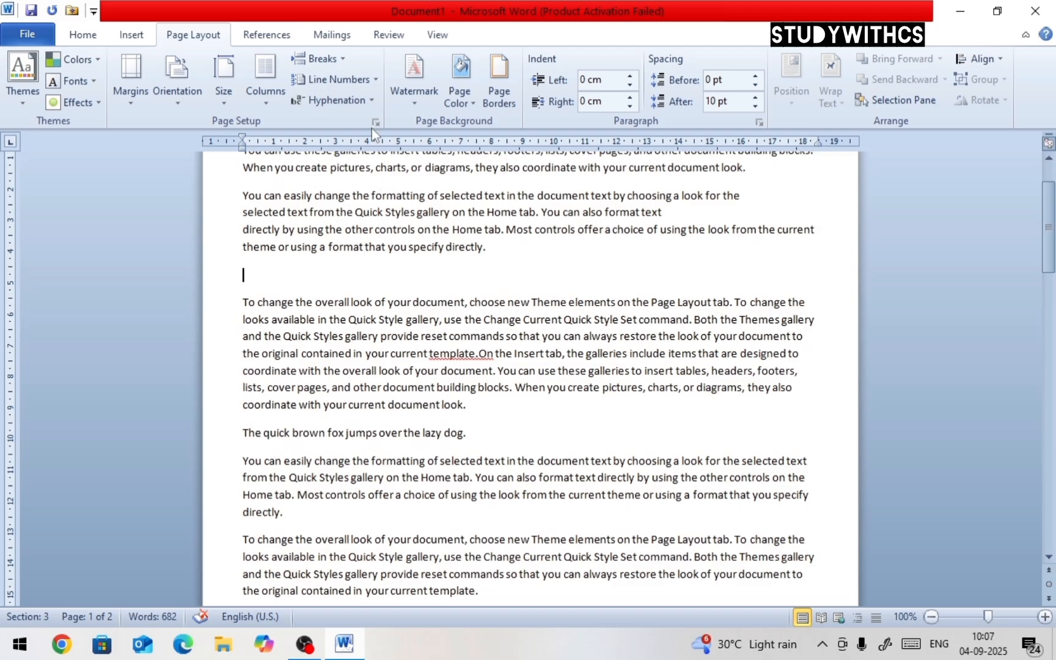
{"action": "left_click", "coordinate": [341, 59]}
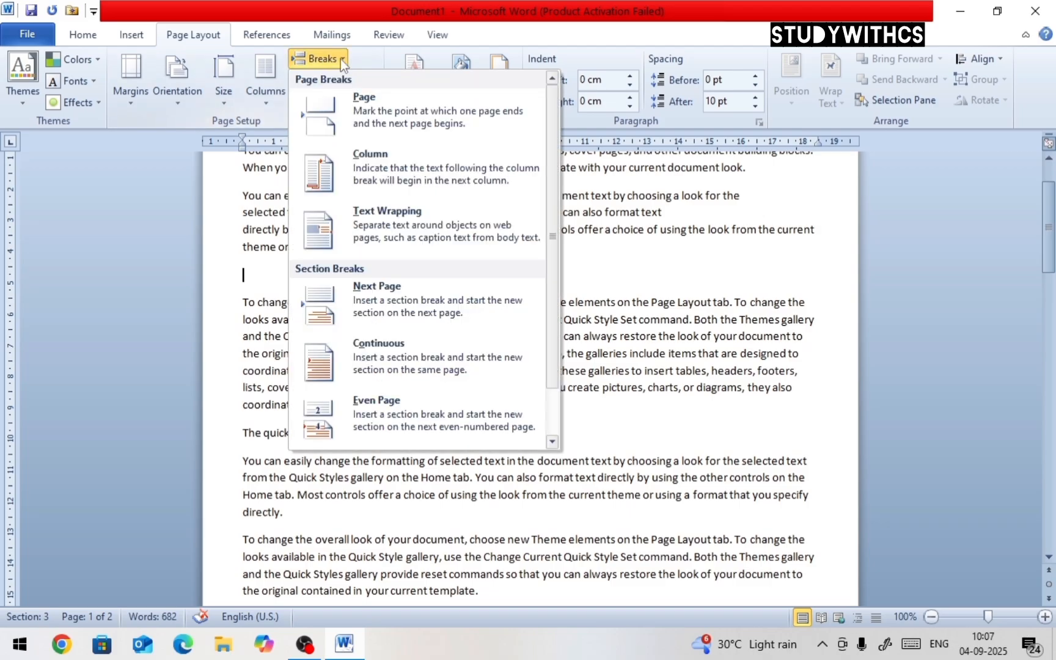
{"action": "left_click", "coordinate": [370, 305]}
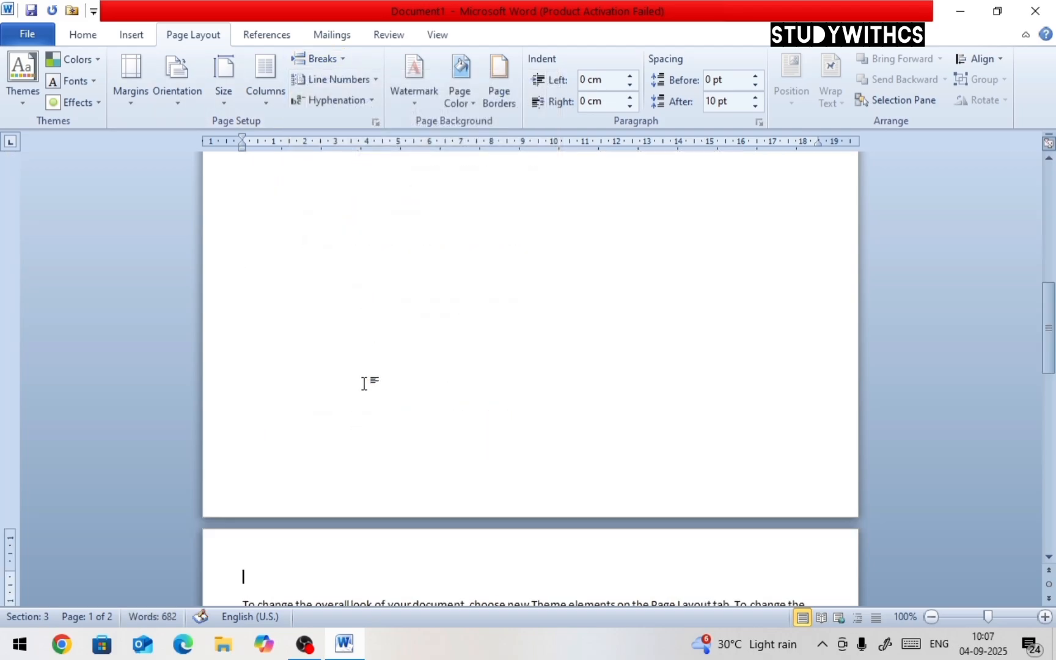
{"action": "scroll", "coordinate": [367, 428], "scroll_direction": "down", "scroll_amount": 10}
{"action": "scroll", "coordinate": [366, 455], "scroll_direction": "up", "scroll_amount": 6}
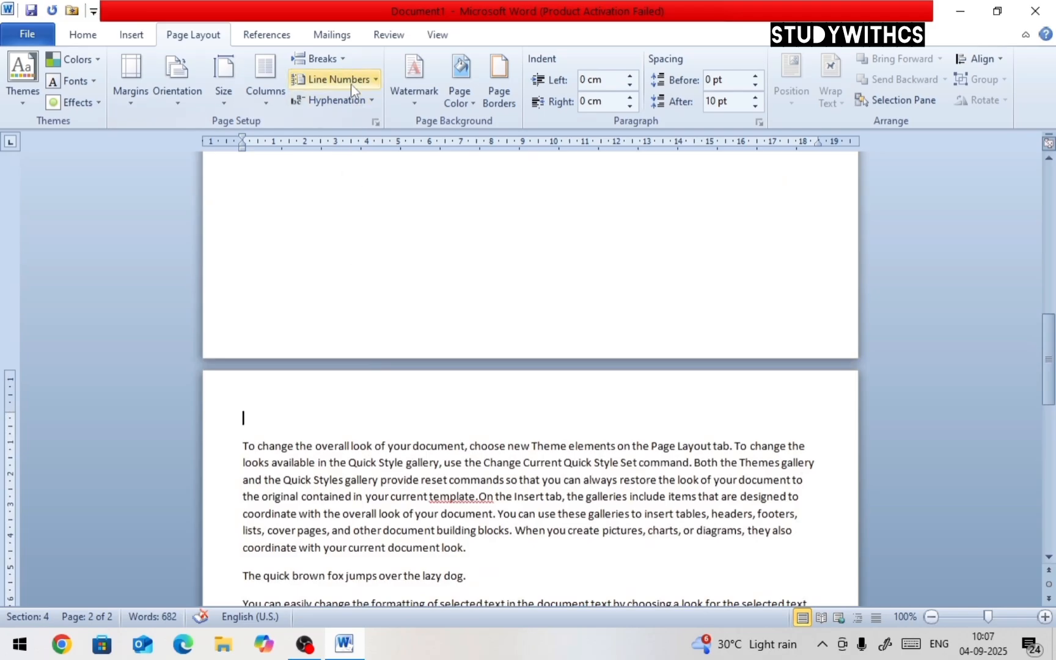
{"action": "left_click", "coordinate": [344, 63]}
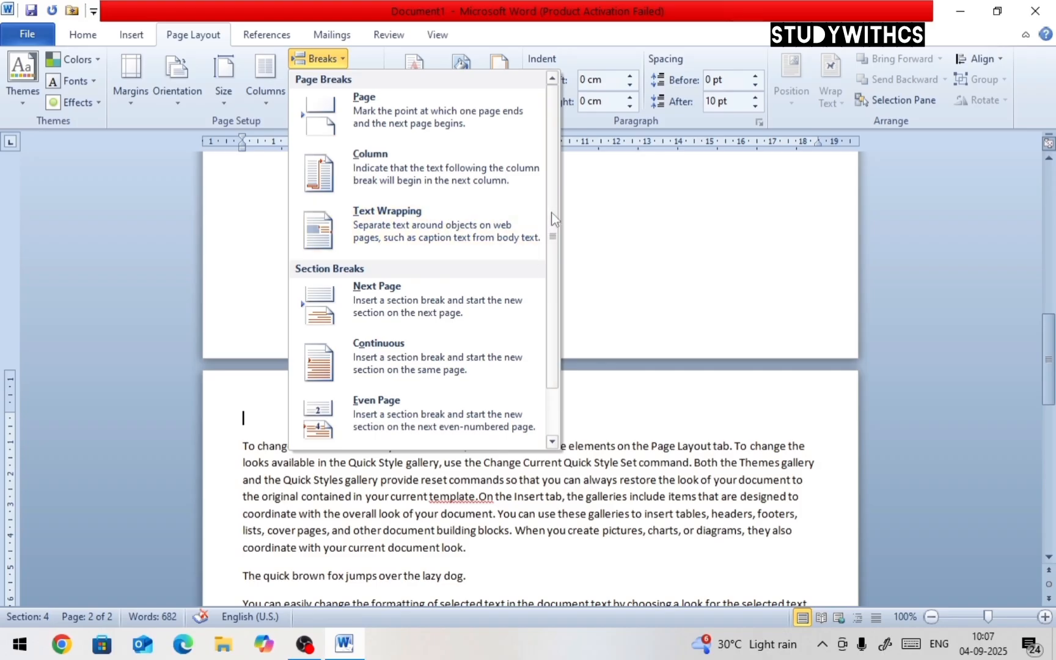
{"action": "left_click_drag", "start_coordinate": [553, 256], "coordinate": [565, 287]}
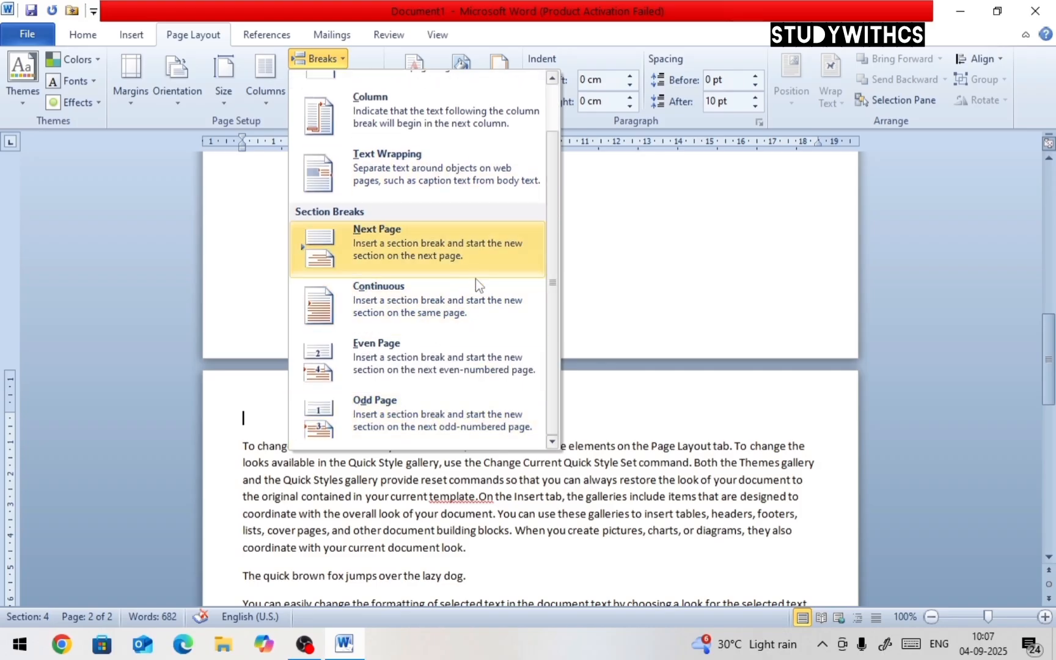
{"action": "left_click", "coordinate": [625, 229]}
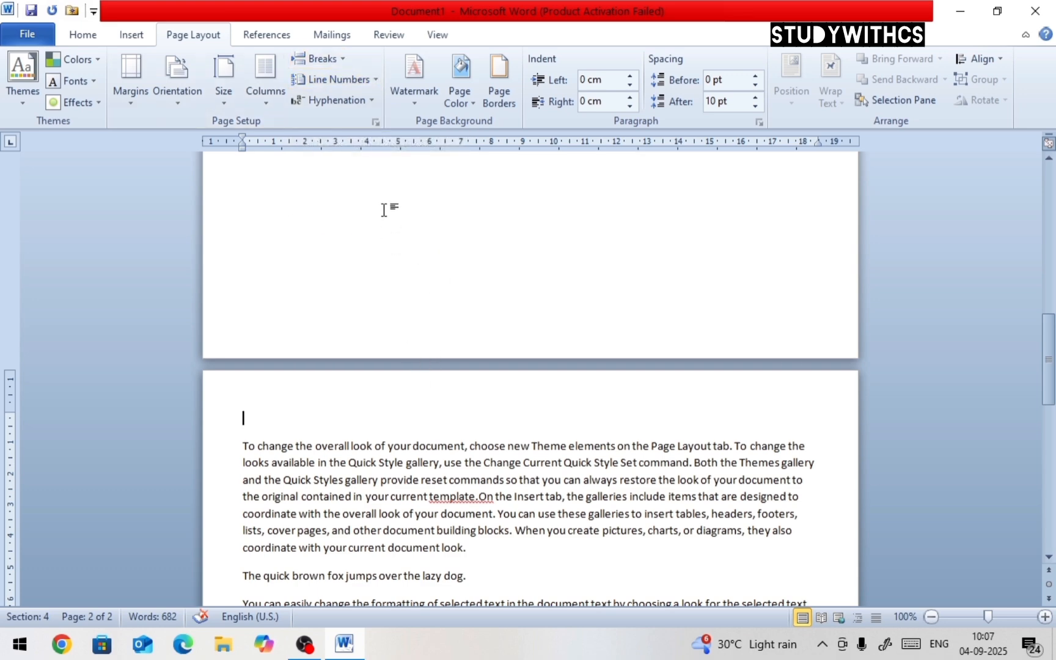
Copy the first two paragraphs and paste them twice after 'format that you specify directly.'
{"action": "scroll", "coordinate": [384, 210], "scroll_direction": "up", "scroll_amount": 15}
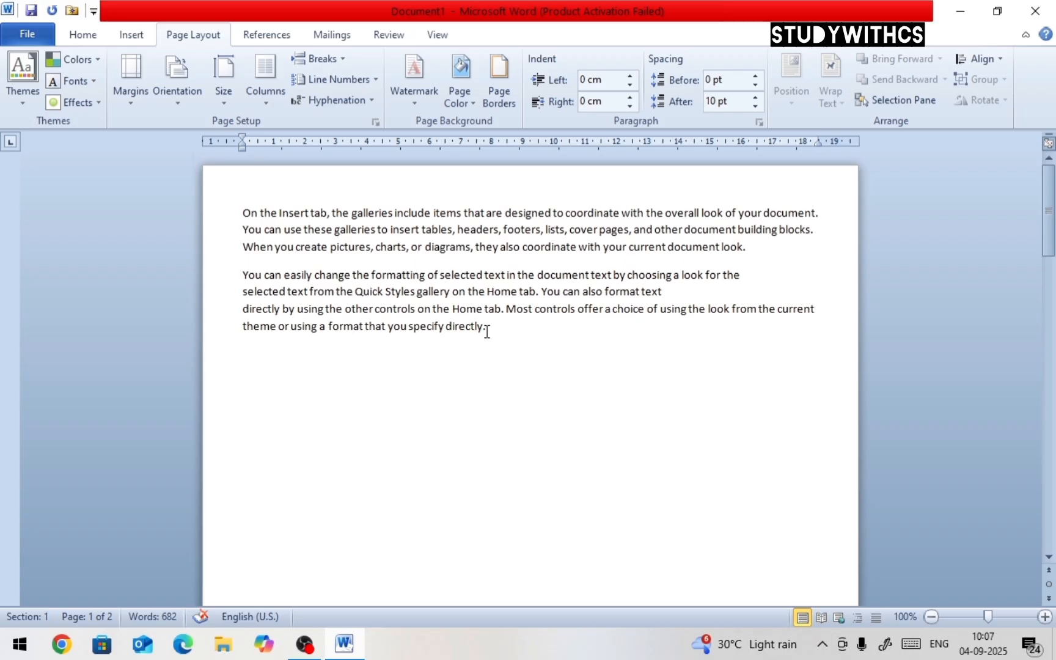
{"action": "left_click_drag", "start_coordinate": [487, 332], "coordinate": [245, 214]}
{"action": "key", "text": "ctrl+c"}
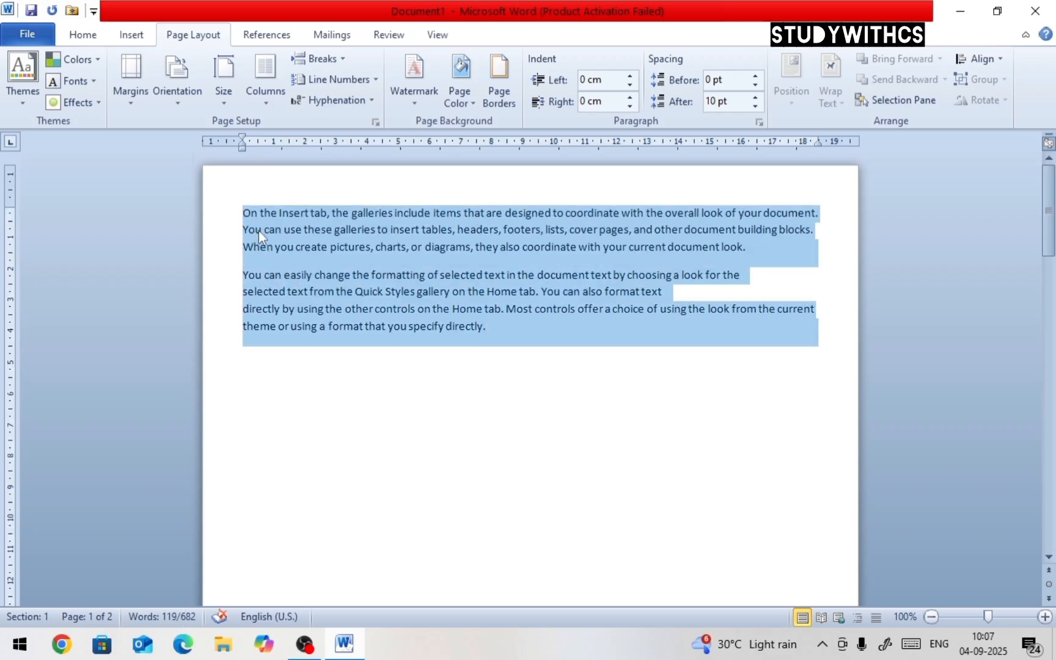
{"action": "left_click", "coordinate": [501, 333]}
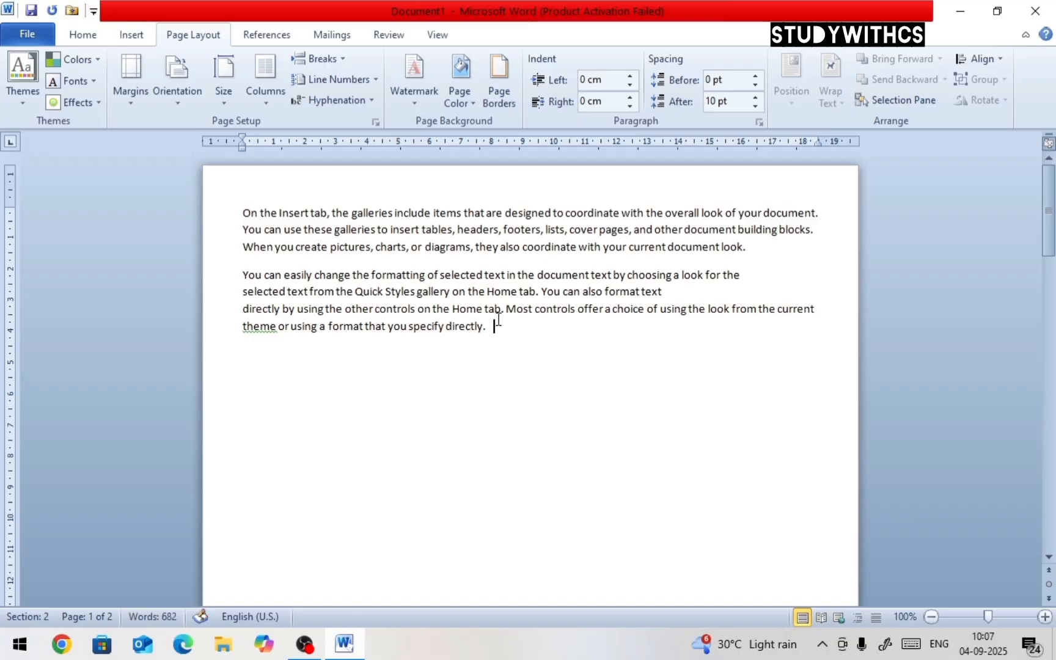
{"action": "key", "text": "ctrl+v"}
{"action": "key", "text": "ctrl+v"}
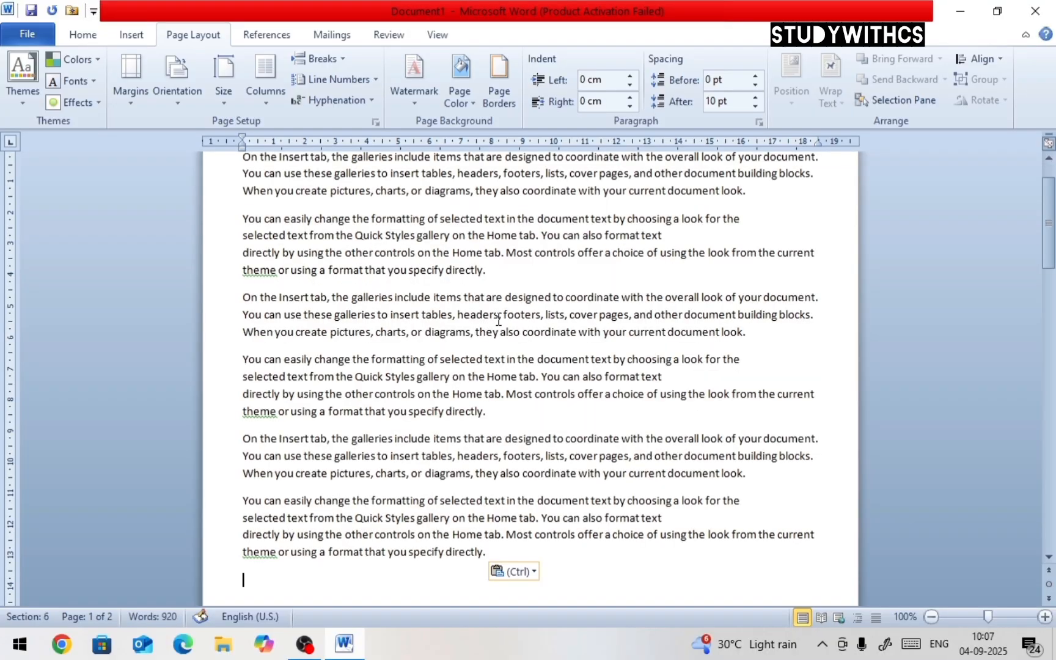
Select the whole document and apply continuous line numbering
{"action": "scroll", "coordinate": [498, 321], "scroll_direction": "up", "scroll_amount": 2}
{"action": "left_click", "coordinate": [244, 213]}
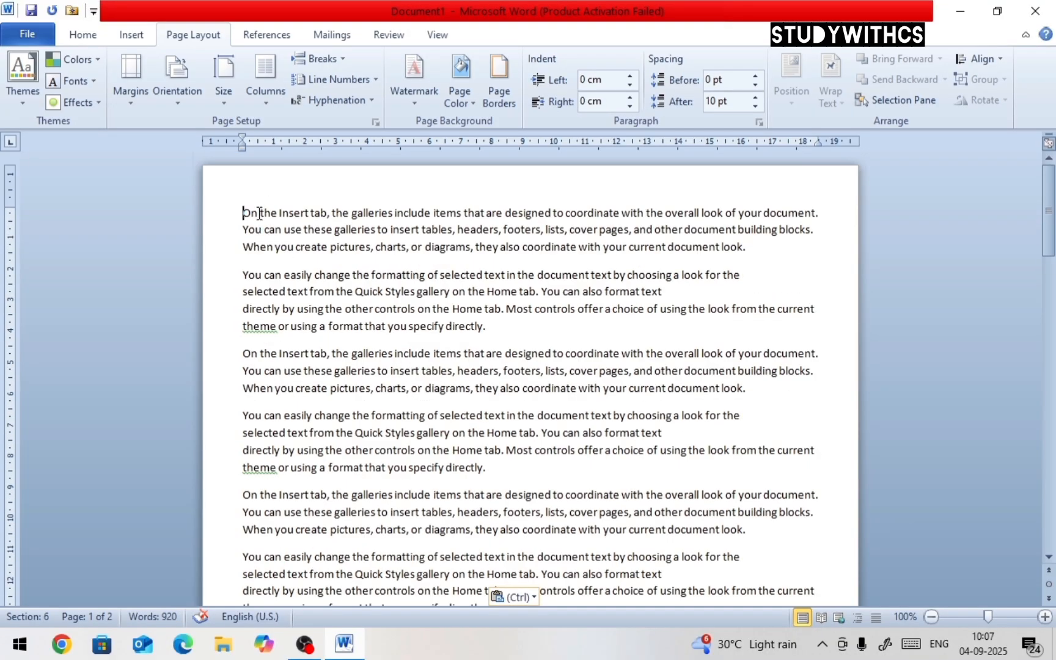
{"action": "left_click", "coordinate": [372, 80]}
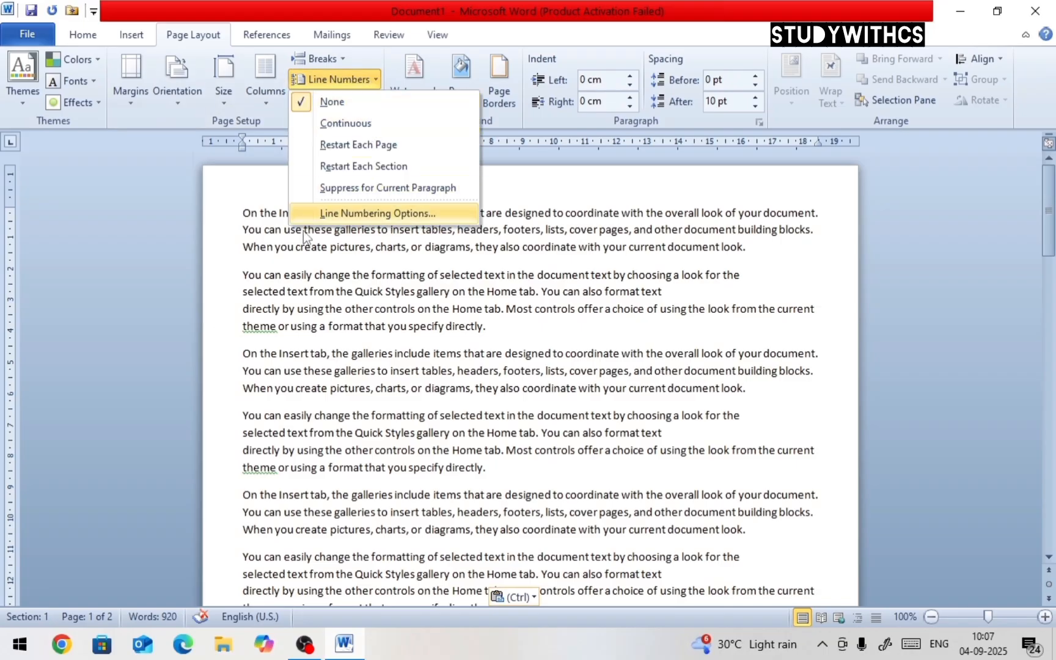
{"action": "left_click", "coordinate": [246, 212]}
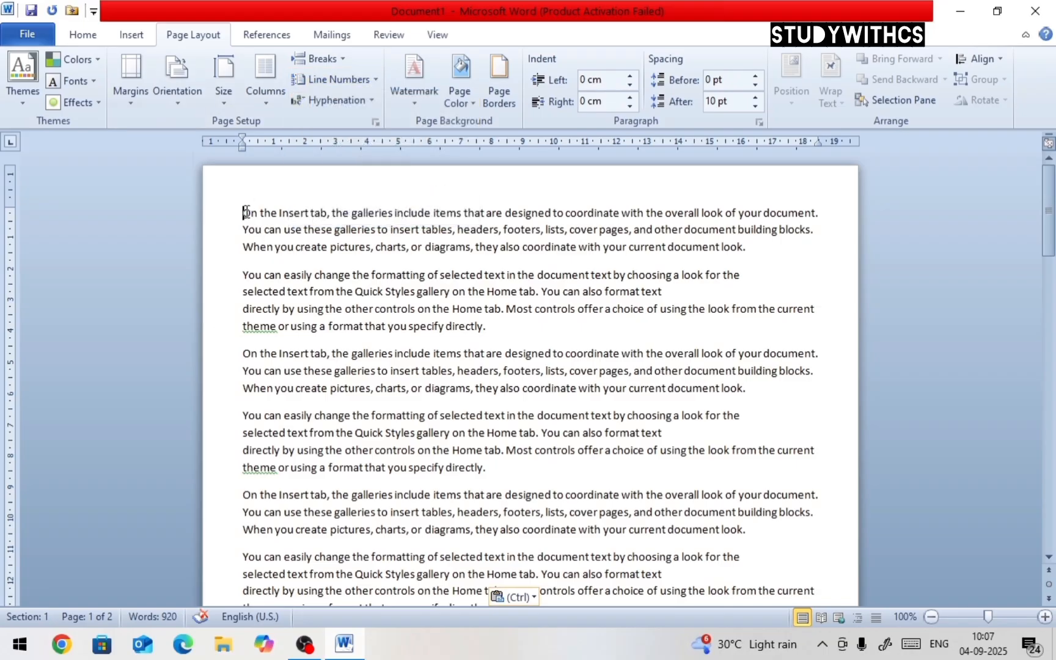
{"action": "key", "text": "ctrl+a"}
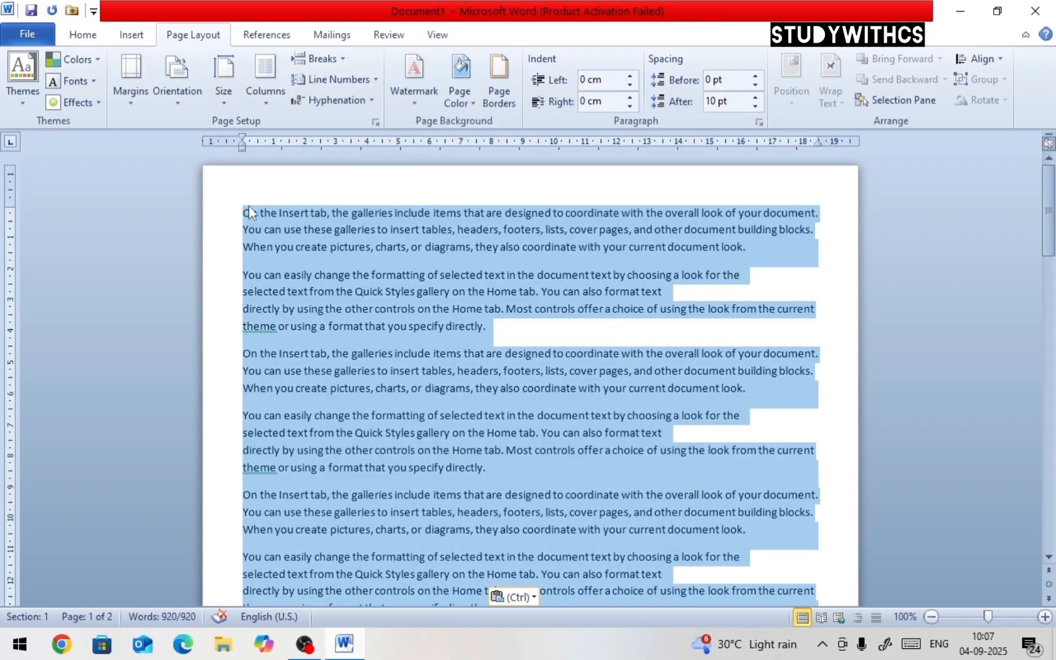
{"action": "left_click", "coordinate": [372, 82]}
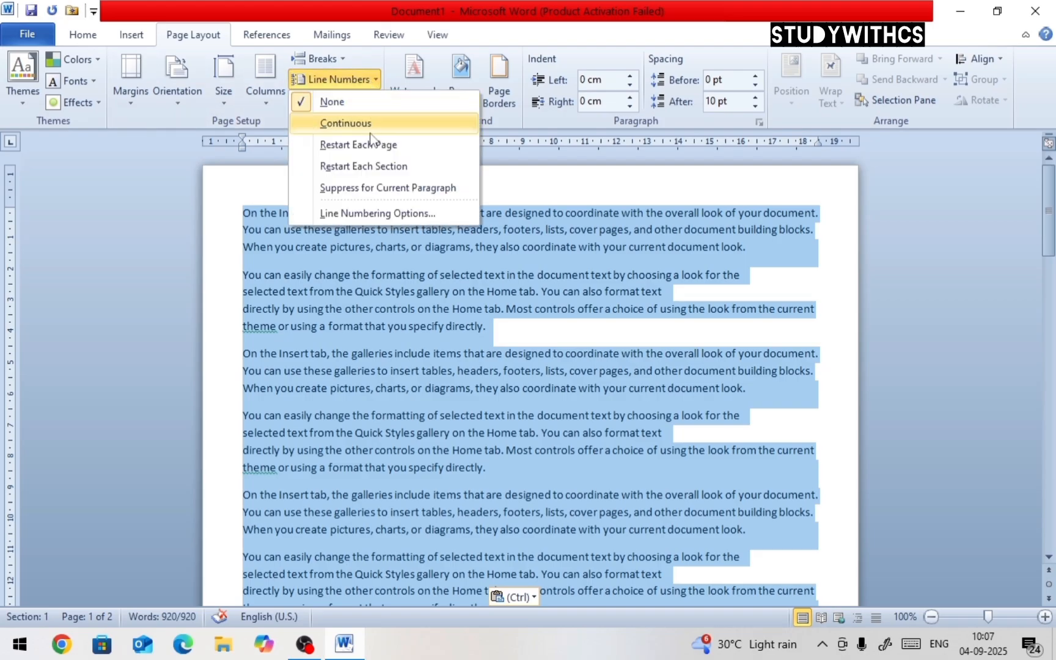
{"action": "left_click", "coordinate": [369, 125]}
{"action": "left_click", "coordinate": [336, 213]}
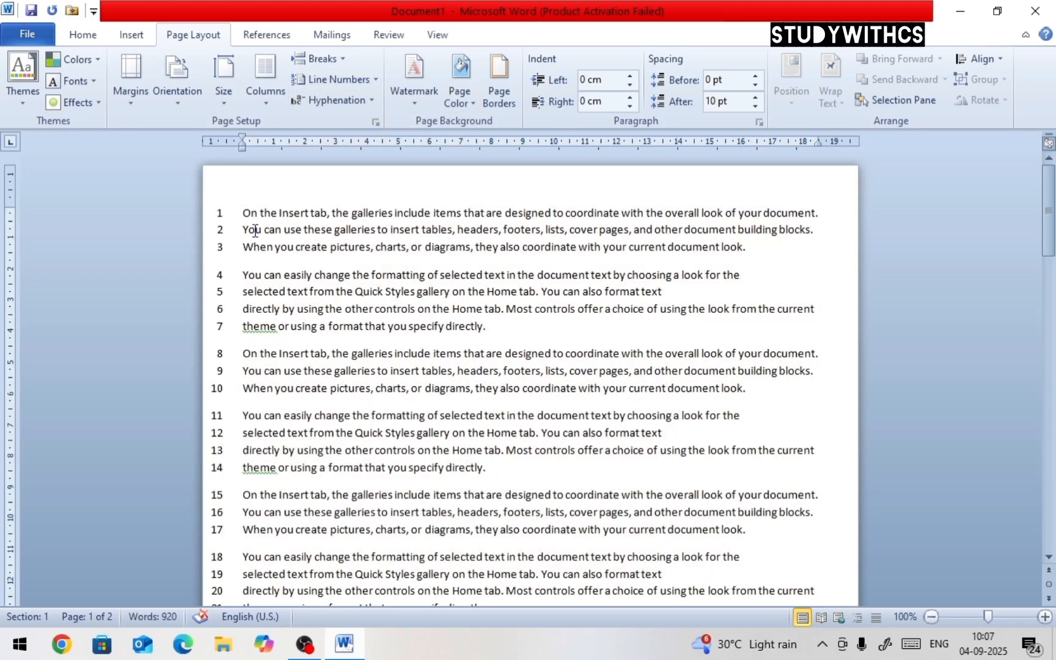
Delete the blank lines after the last pasted paragraph on page 1
{"action": "scroll", "coordinate": [238, 220], "scroll_direction": "down", "scroll_amount": 7}
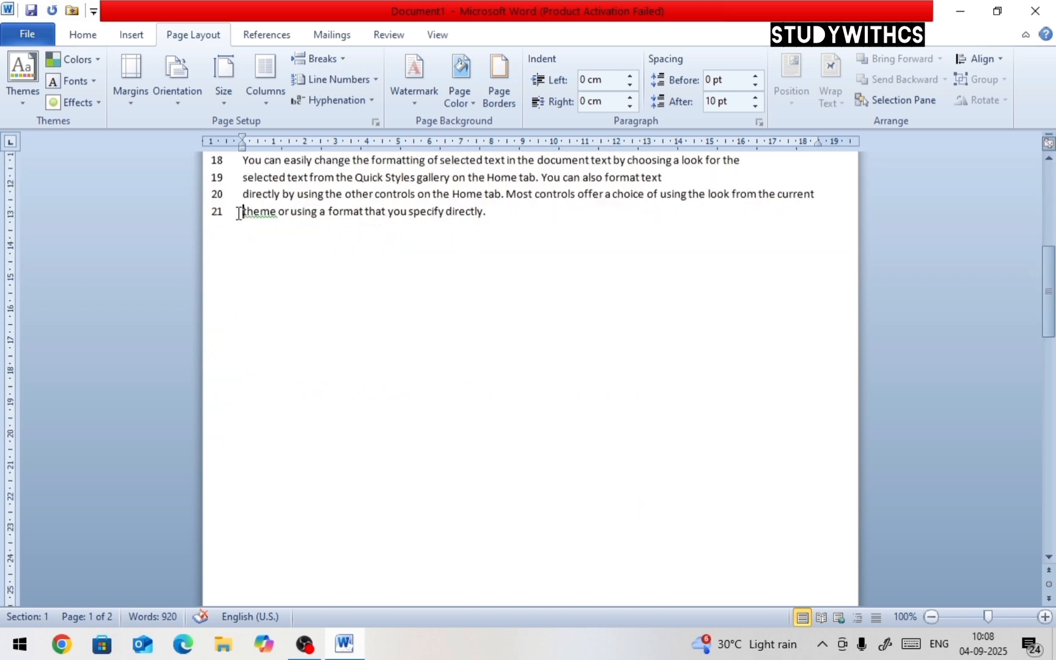
{"action": "scroll", "coordinate": [238, 216], "scroll_direction": "down", "scroll_amount": 3}
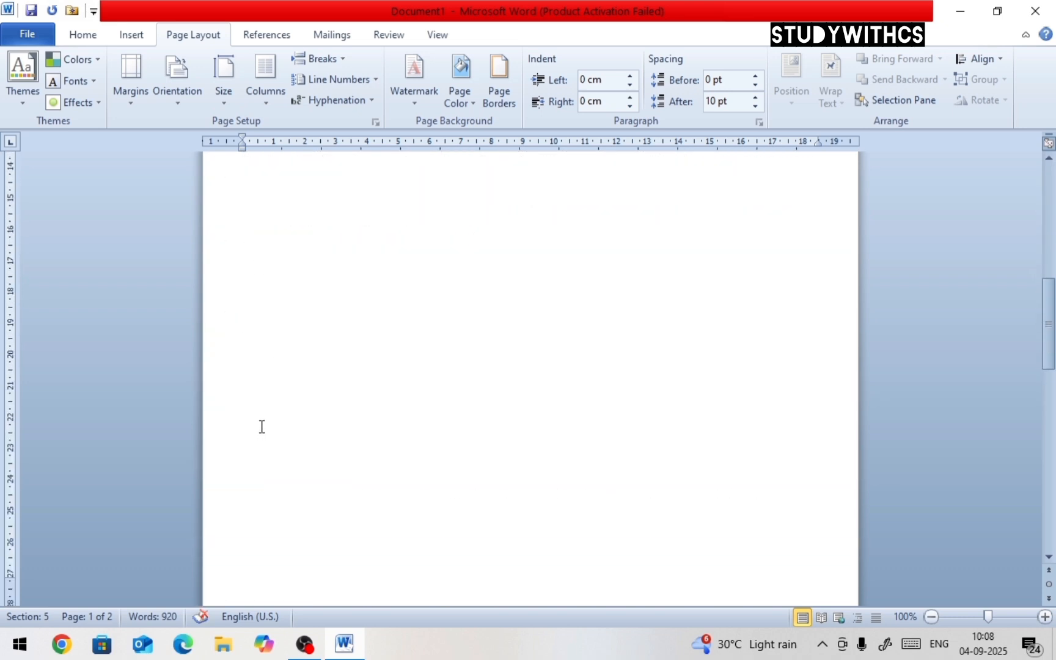
{"action": "scroll", "coordinate": [261, 426], "scroll_direction": "up", "scroll_amount": 3}
{"action": "left_click", "coordinate": [272, 299]}
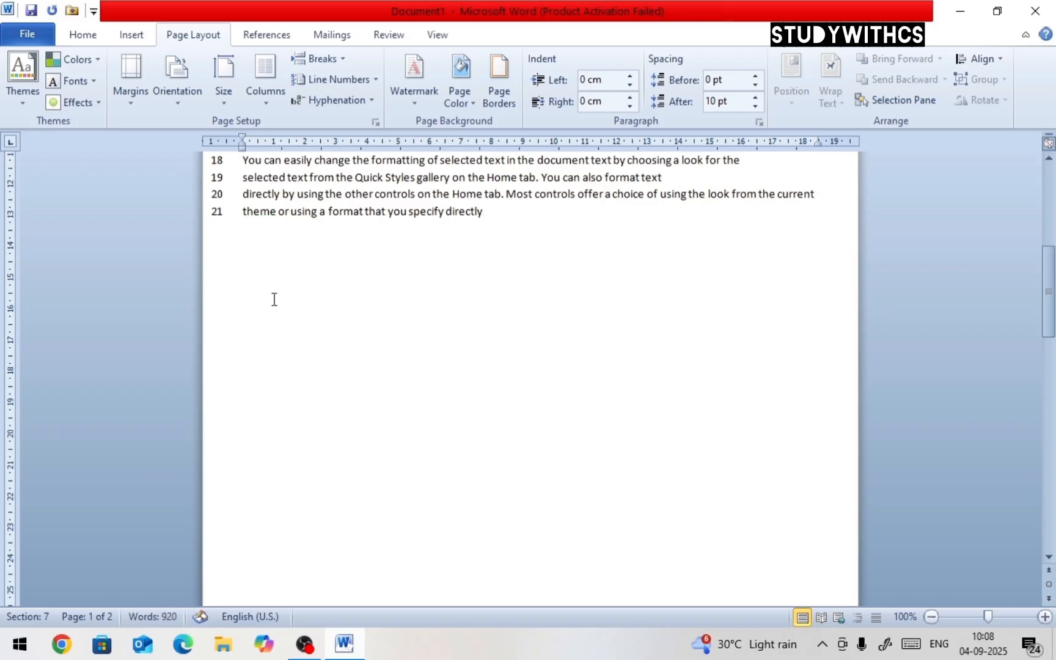
{"action": "key", "text": "BackSpace"}
{"action": "key", "text": "BackSpace"}
{"action": "scroll", "coordinate": [316, 330], "scroll_direction": "down", "scroll_amount": 3}
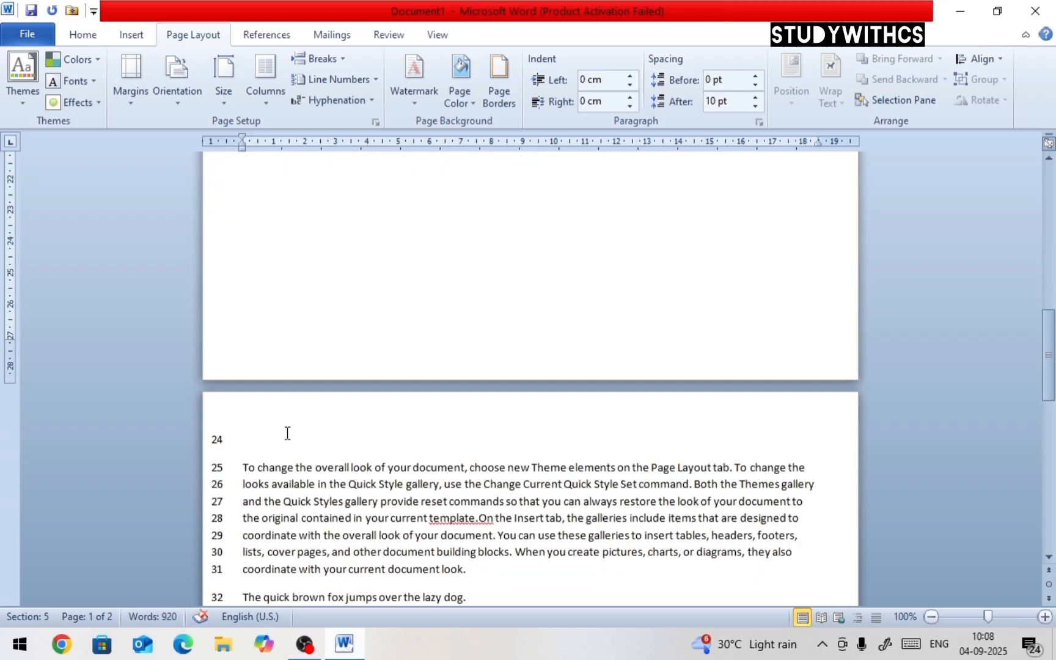
Delete the last character of the final paragraph on page 1
{"action": "key", "text": "BackSpace"}
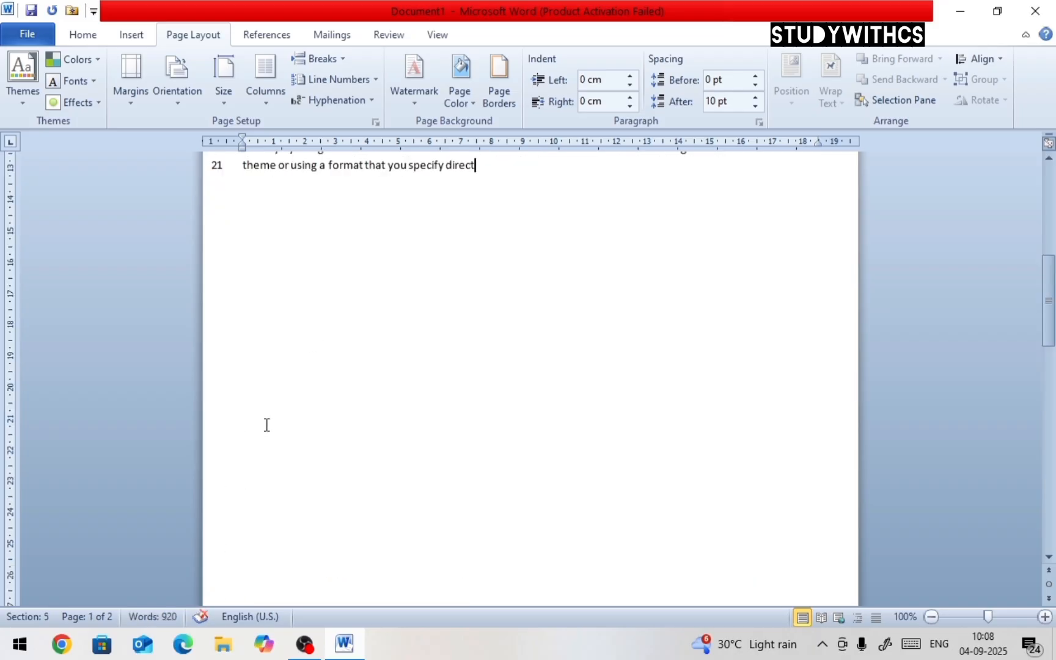
{"action": "scroll", "coordinate": [267, 425], "scroll_direction": "down", "scroll_amount": 5}
{"action": "scroll", "coordinate": [287, 378], "scroll_direction": "up", "scroll_amount": 6}
{"action": "scroll", "coordinate": [278, 244], "scroll_direction": "down", "scroll_amount": 6}
{"action": "left_click", "coordinate": [247, 378]}
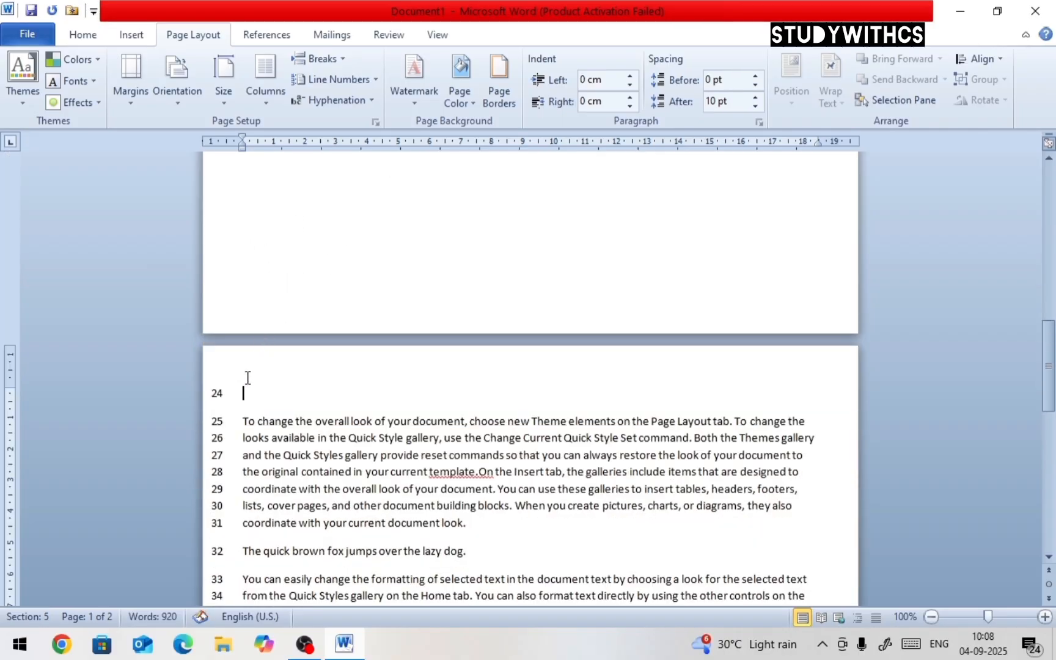
{"action": "scroll", "coordinate": [248, 437], "scroll_direction": "down", "scroll_amount": 4}
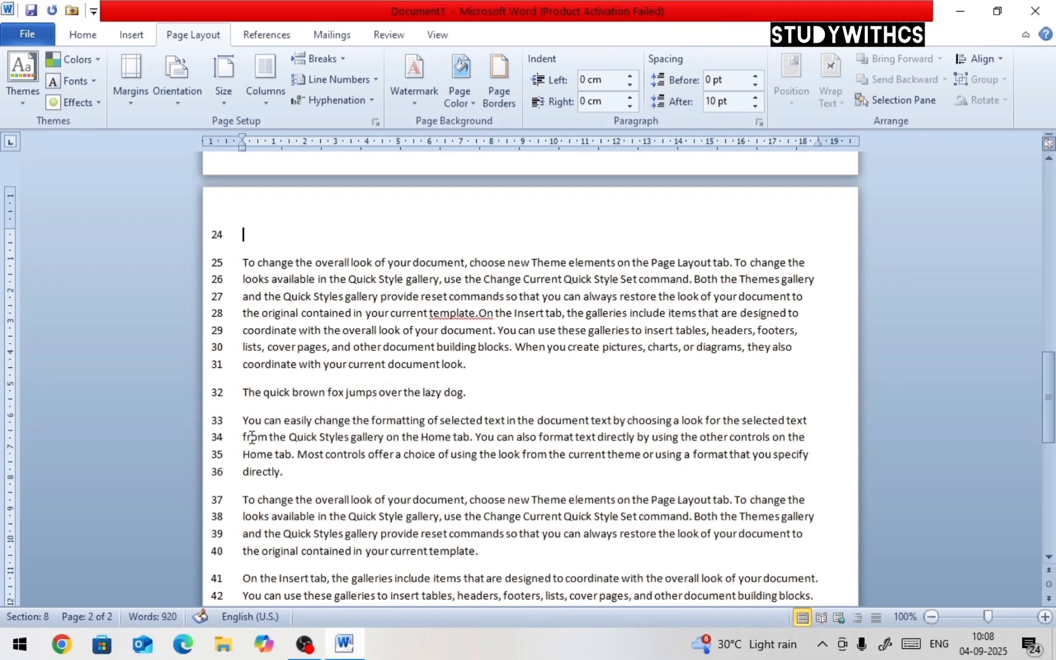
{"action": "scroll", "coordinate": [251, 437], "scroll_direction": "down", "scroll_amount": 4}
{"action": "scroll", "coordinate": [255, 372], "scroll_direction": "up", "scroll_amount": 8}
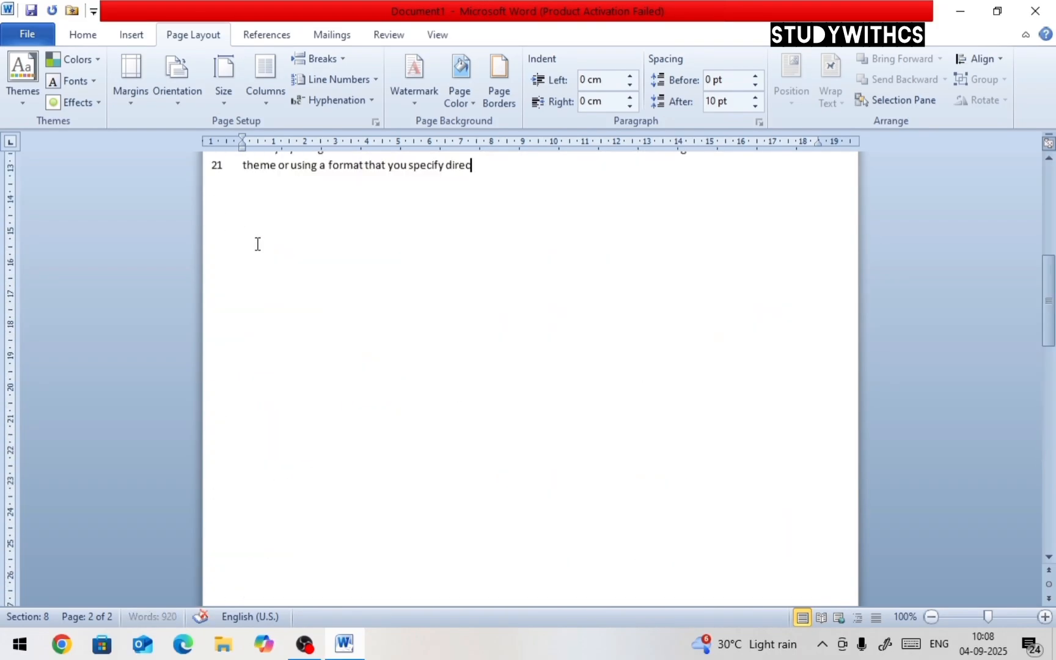
{"action": "scroll", "coordinate": [551, 470], "scroll_direction": "down", "scroll_amount": 4}
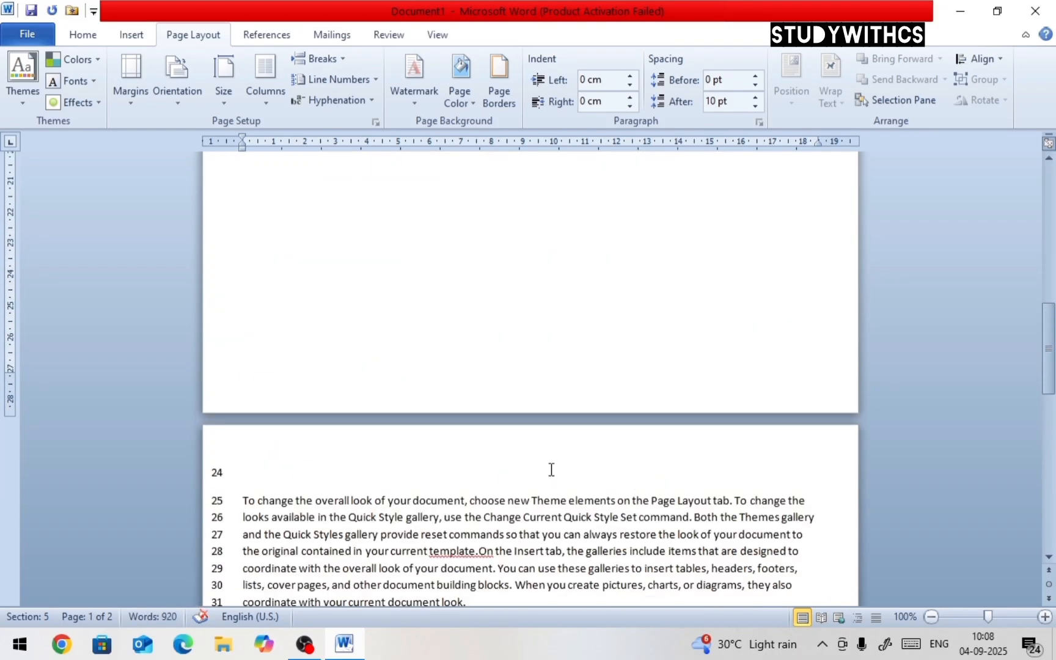
{"action": "scroll", "coordinate": [358, 456], "scroll_direction": "down", "scroll_amount": 3}
Set line numbering for the current section to restart on each page
{"action": "left_click", "coordinate": [371, 80]}
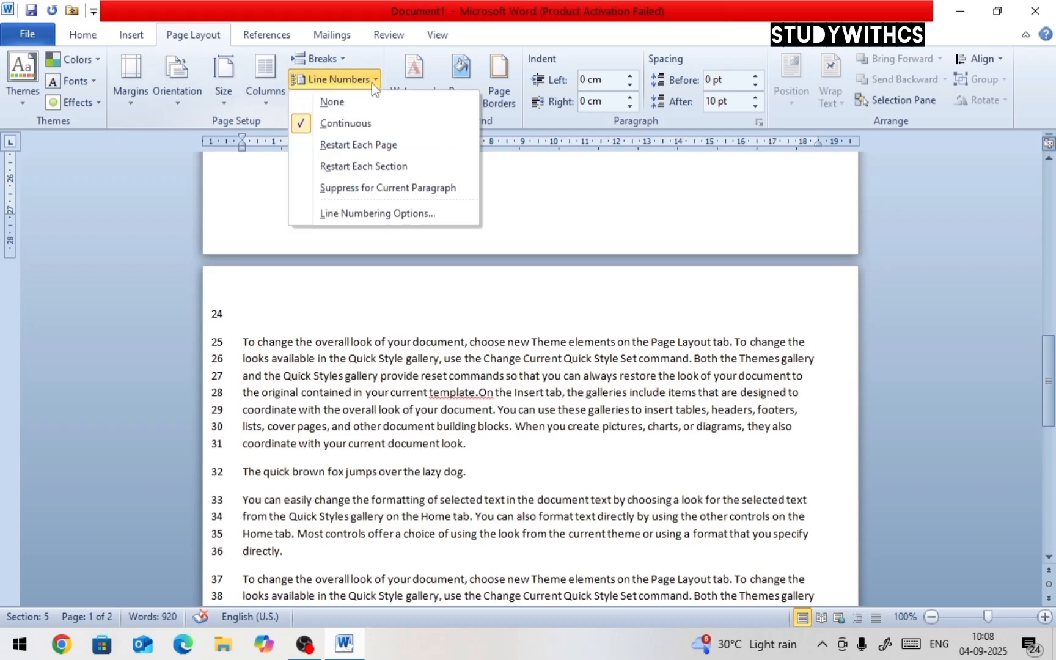
{"action": "left_click", "coordinate": [379, 147]}
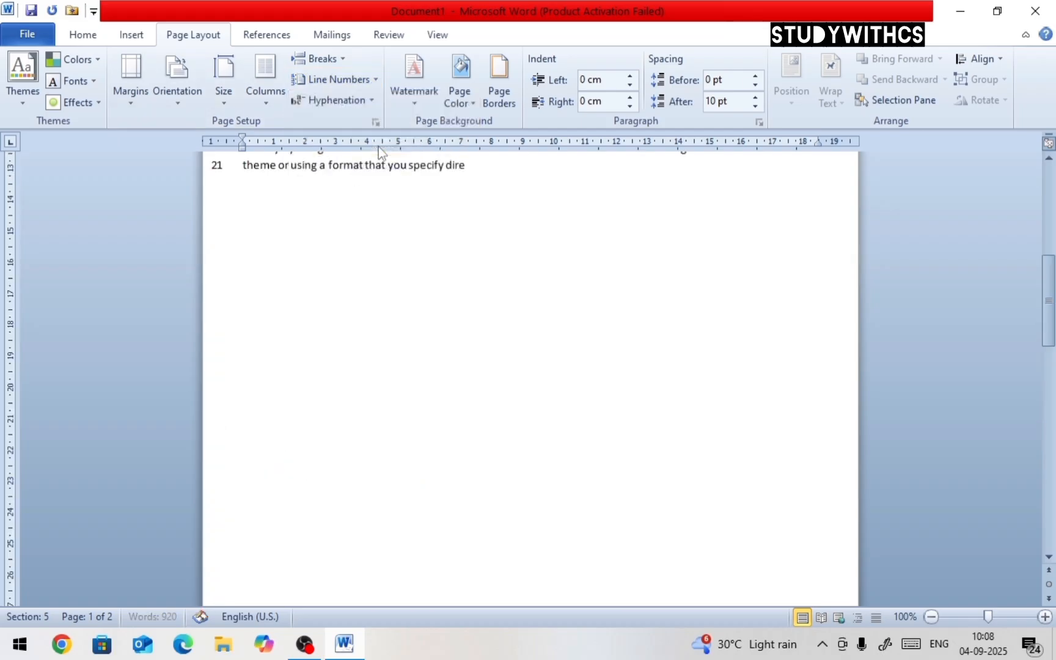
{"action": "scroll", "coordinate": [378, 184], "scroll_direction": "up", "scroll_amount": 5}
{"action": "scroll", "coordinate": [373, 330], "scroll_direction": "down", "scroll_amount": 8}
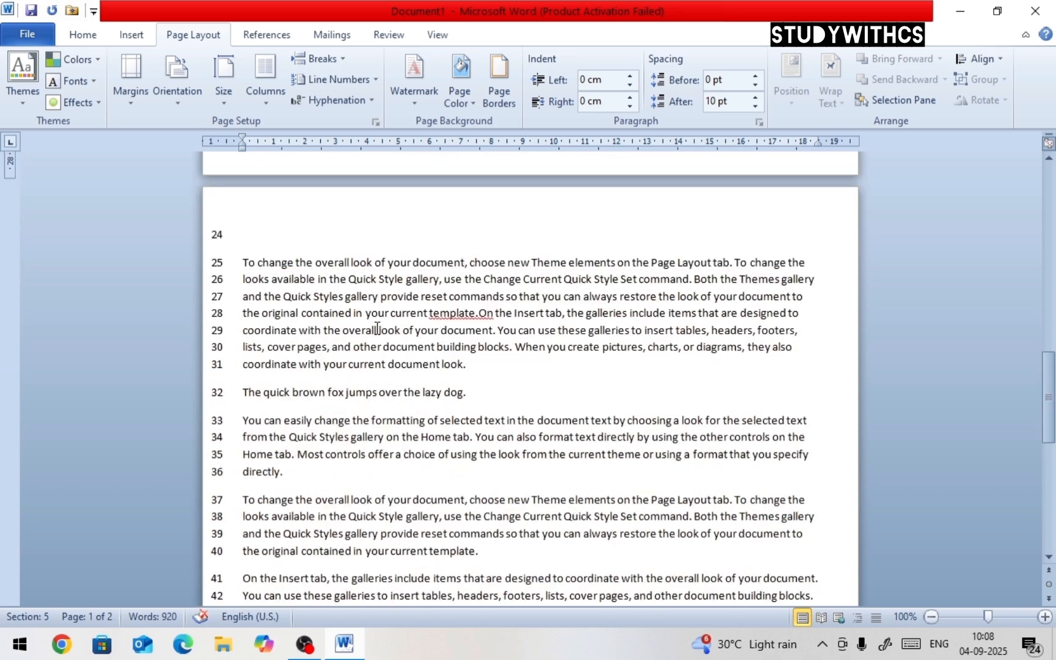
Select the whole document and apply line numbering that restarts on each page
{"action": "key", "text": "ctrl+a"}
{"action": "left_click", "coordinate": [357, 84]}
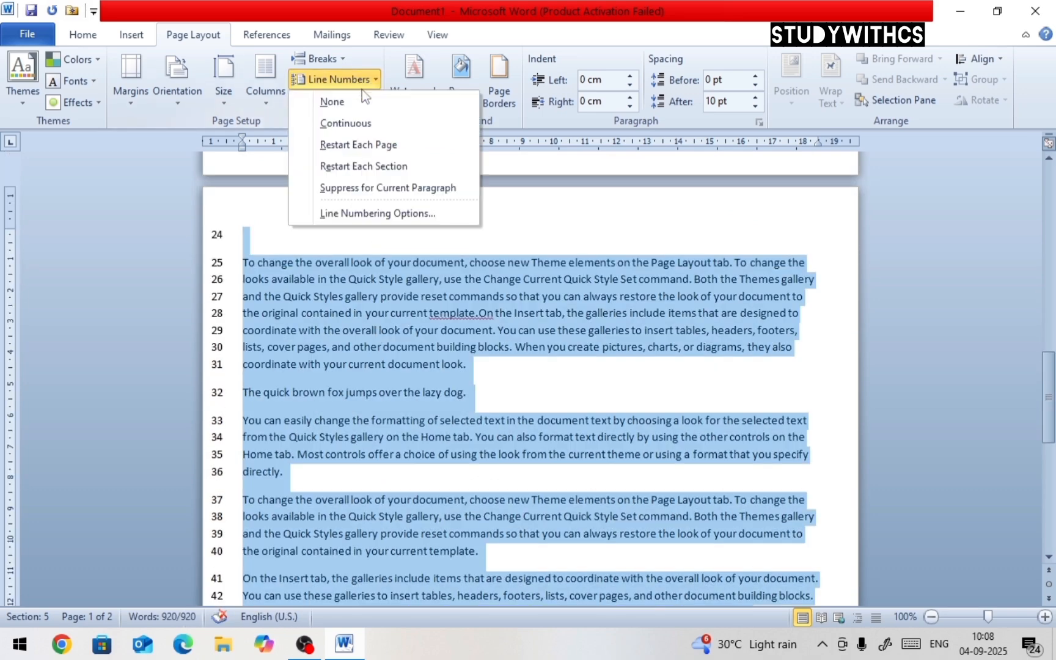
{"action": "left_click", "coordinate": [365, 145]}
{"action": "scroll", "coordinate": [365, 267], "scroll_direction": "up", "scroll_amount": 5}
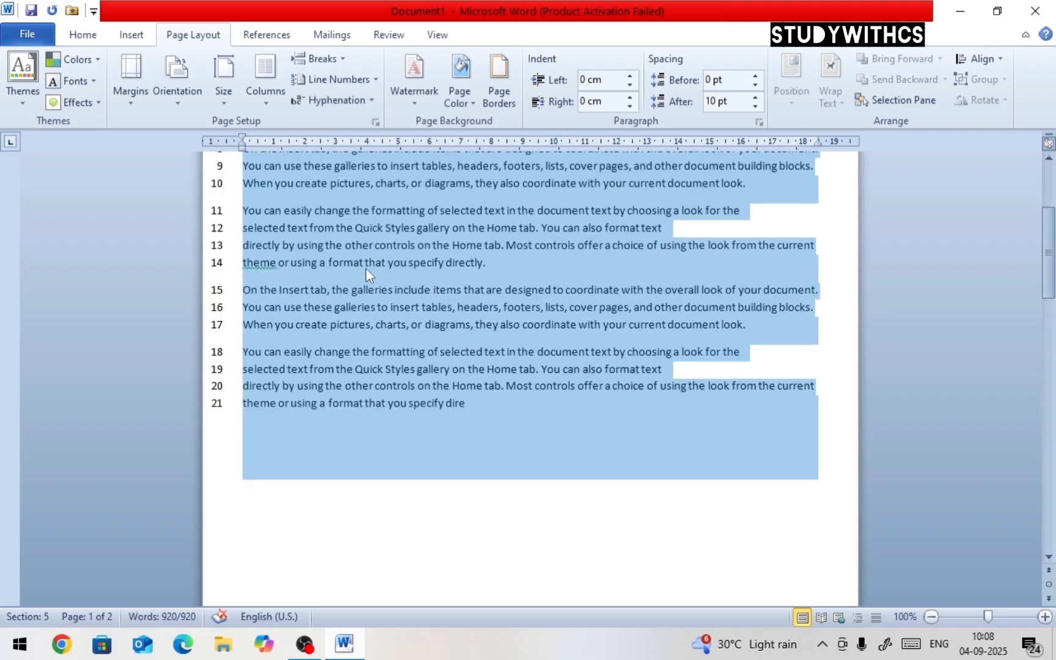
{"action": "left_click", "coordinate": [374, 401]}
{"action": "left_click", "coordinate": [472, 403]}
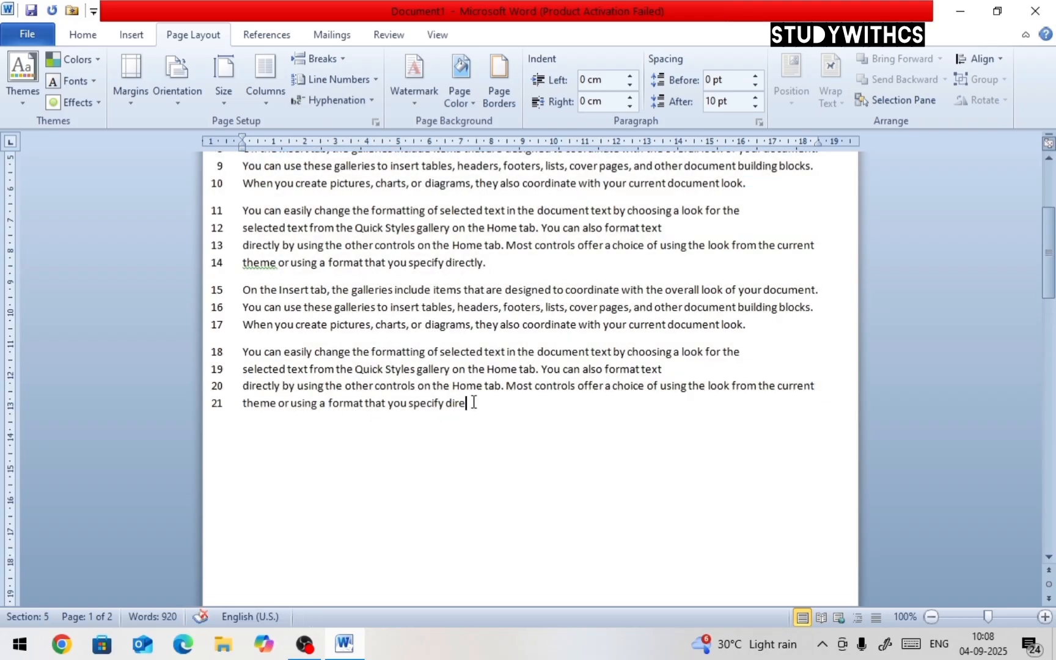
{"action": "scroll", "coordinate": [472, 409], "scroll_direction": "down", "scroll_amount": 6}
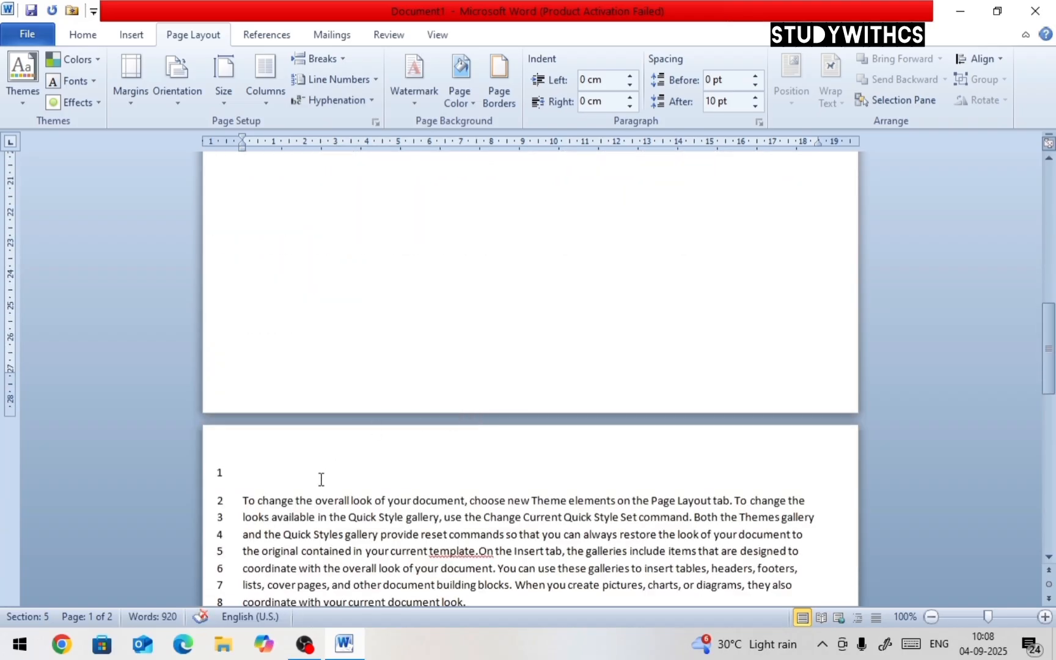
{"action": "scroll", "coordinate": [321, 478], "scroll_direction": "down", "scroll_amount": 3}
{"action": "scroll", "coordinate": [256, 408], "scroll_direction": "down", "scroll_amount": 10}
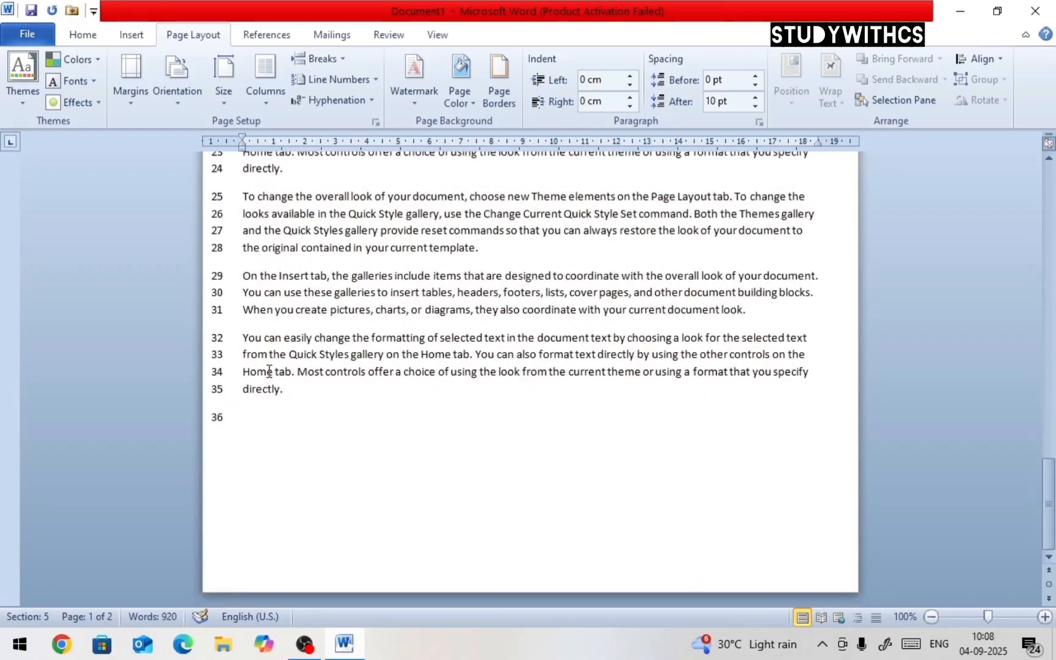
{"action": "scroll", "coordinate": [271, 371], "scroll_direction": "up", "scroll_amount": 1}
{"action": "scroll", "coordinate": [271, 371], "scroll_direction": "up", "scroll_amount": 8}
{"action": "left_click", "coordinate": [377, 83]}
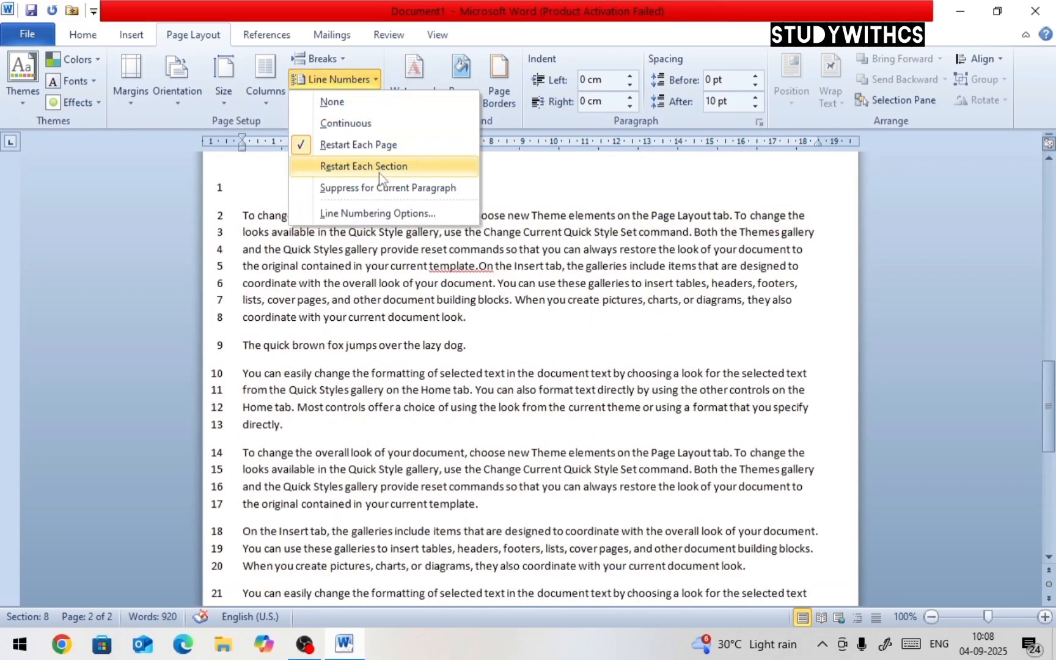
{"action": "left_click", "coordinate": [471, 319]}
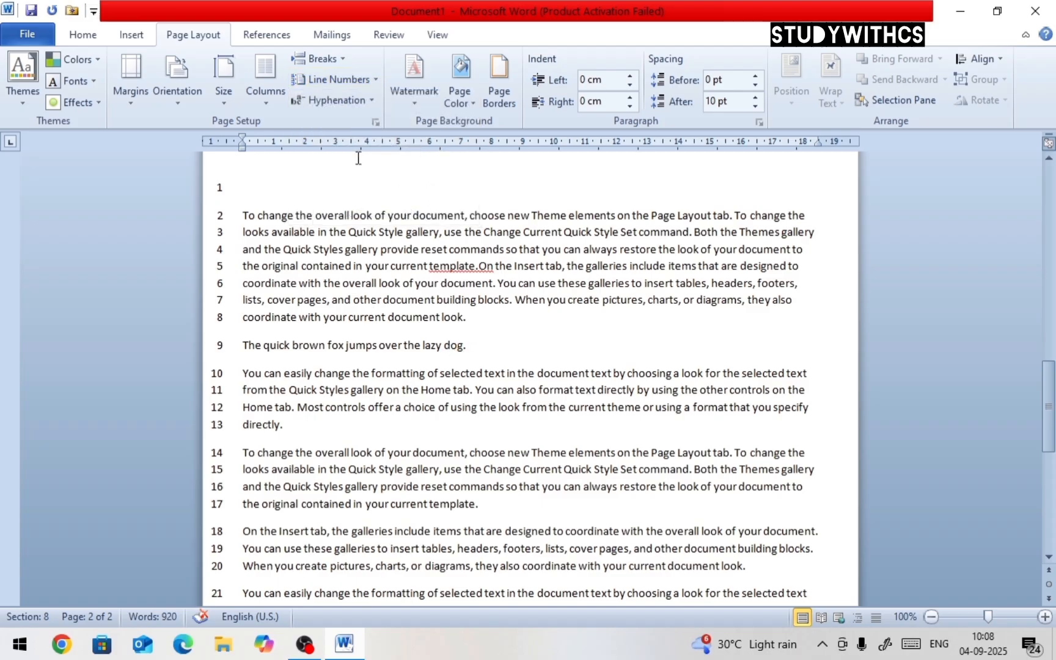
Select the whole document and set line numbering to restart at each section
{"action": "key", "text": "ctrl+a"}
{"action": "left_click", "coordinate": [367, 84]}
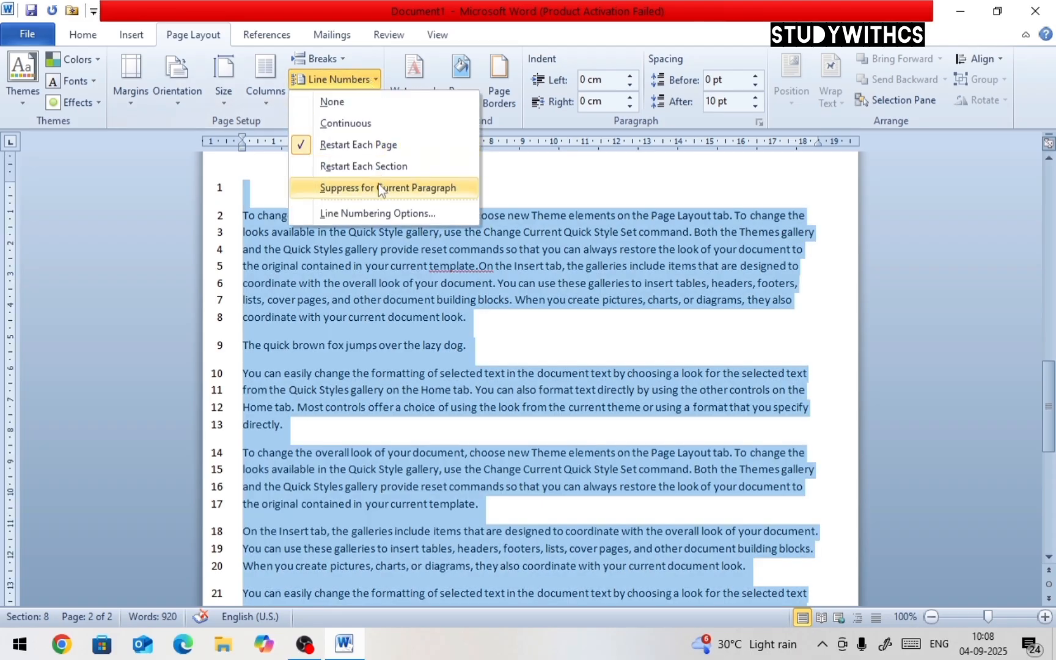
{"action": "left_click", "coordinate": [379, 167]}
{"action": "left_click", "coordinate": [440, 306]}
{"action": "scroll", "coordinate": [445, 320], "scroll_direction": "down", "scroll_amount": 8}
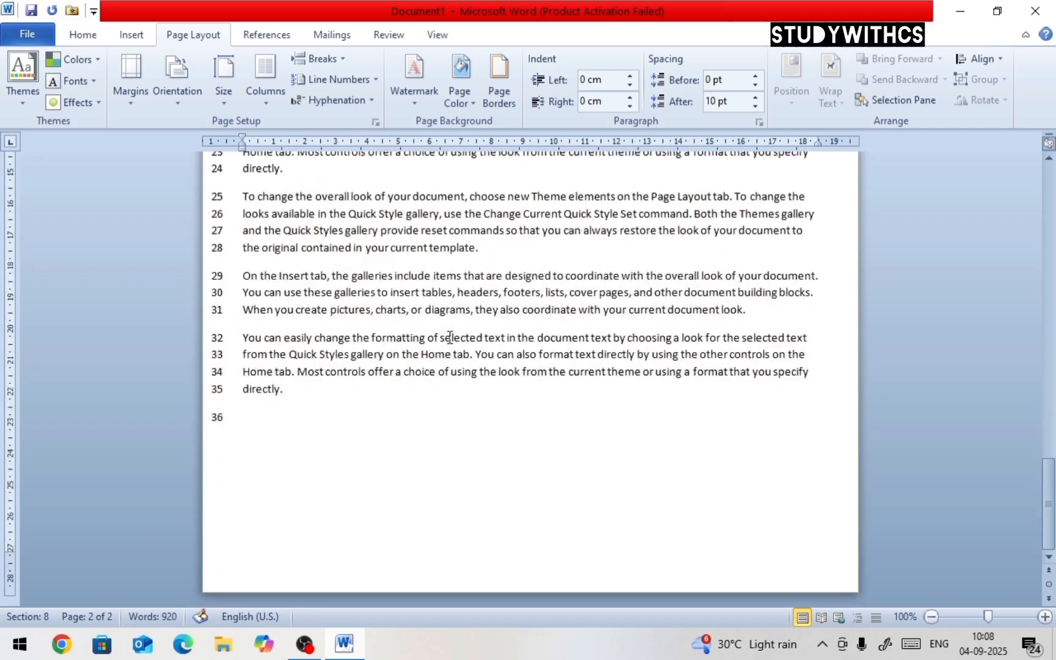
{"action": "scroll", "coordinate": [451, 336], "scroll_direction": "up", "scroll_amount": 7}
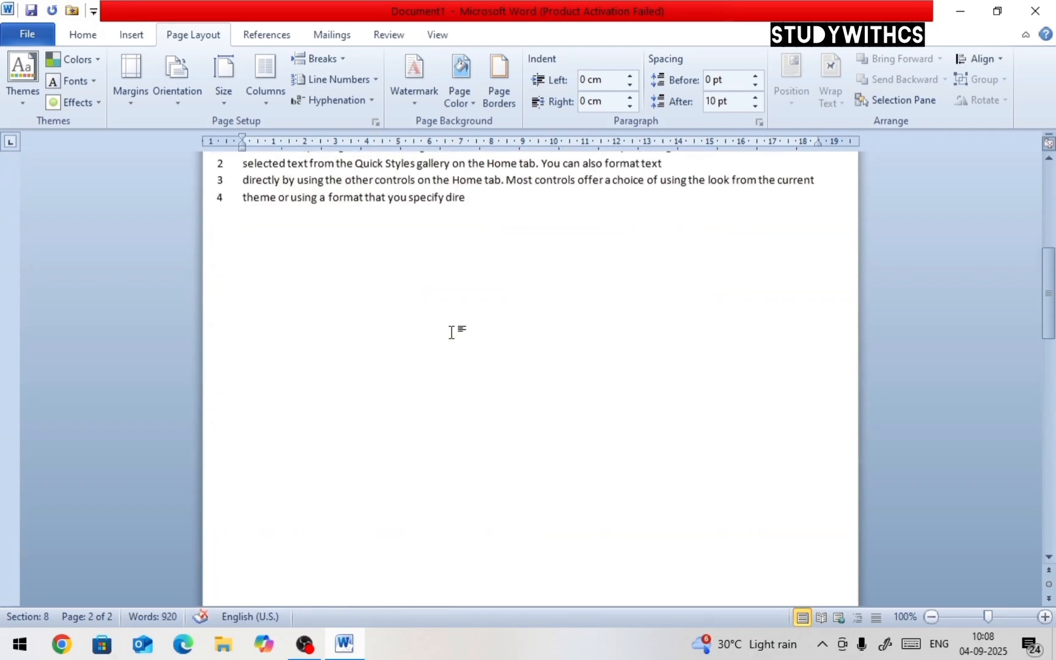
{"action": "scroll", "coordinate": [453, 331], "scroll_direction": "up", "scroll_amount": 10}
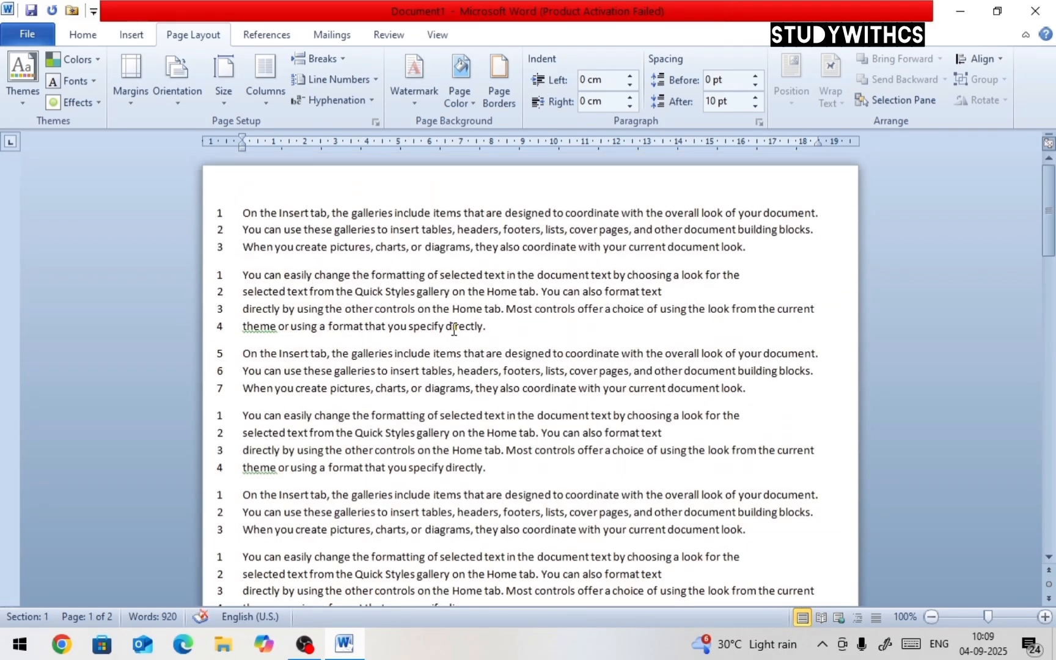
{"action": "left_click", "coordinate": [750, 248]}
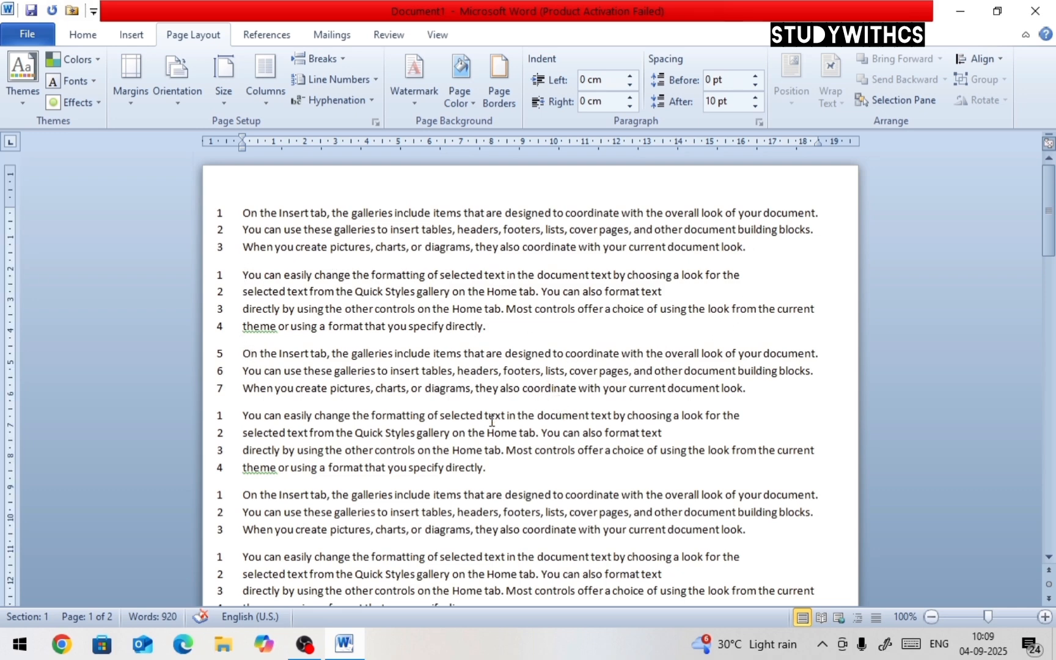
Review how the line numbers restart in each section across both pages
{"action": "left_click_drag", "start_coordinate": [215, 496], "coordinate": [237, 512]}
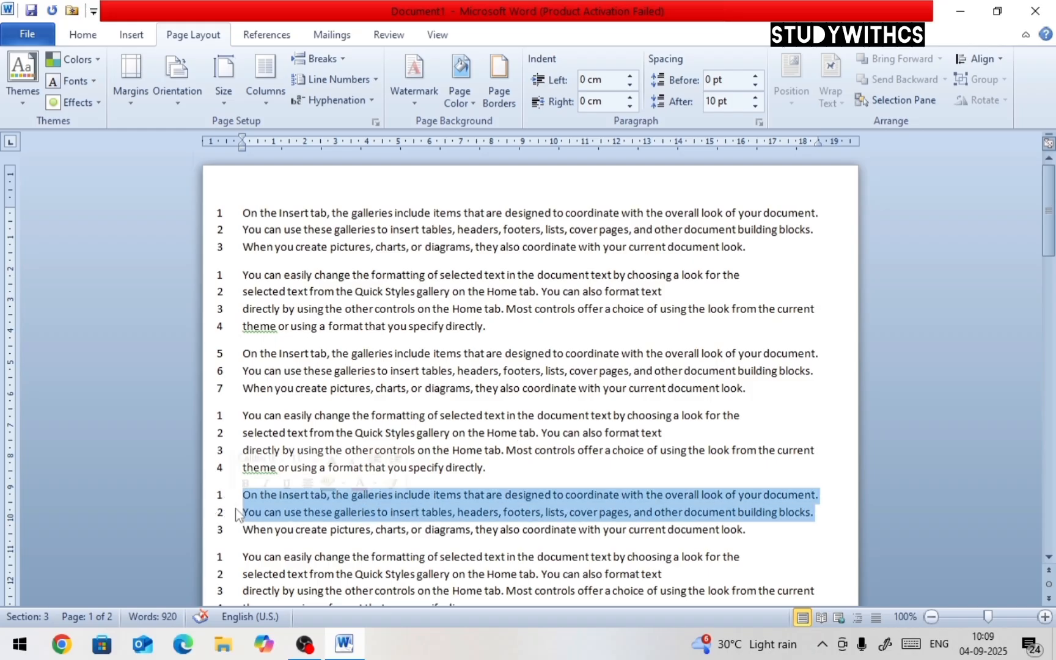
{"action": "scroll", "coordinate": [257, 519], "scroll_direction": "down", "scroll_amount": 3}
{"action": "left_click_drag", "start_coordinate": [241, 397], "coordinate": [269, 449]}
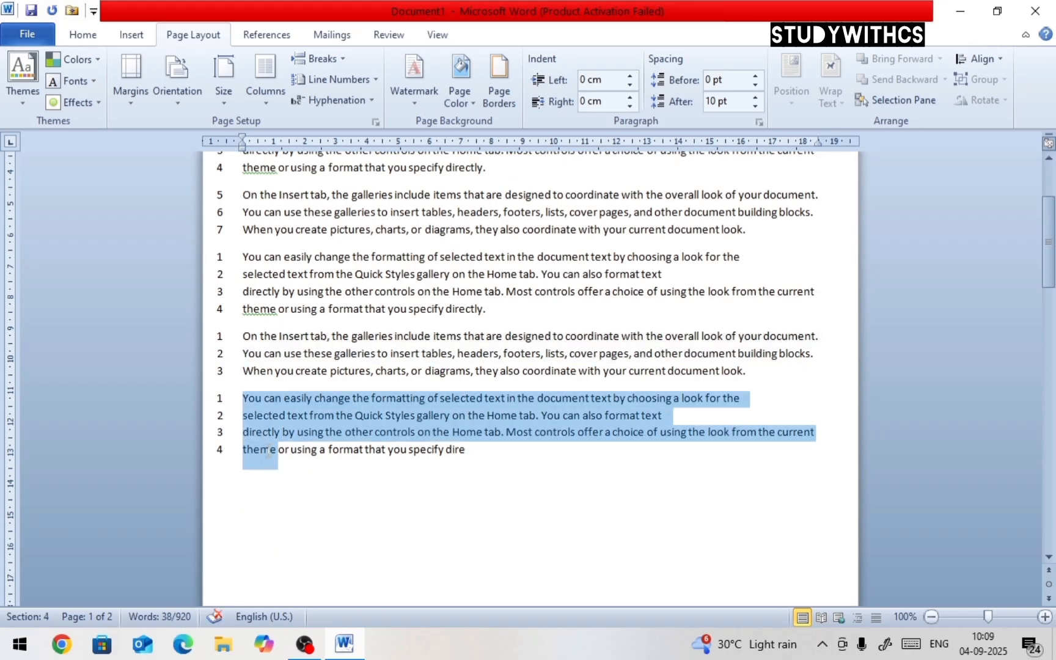
{"action": "scroll", "coordinate": [269, 445], "scroll_direction": "down", "scroll_amount": 6}
{"action": "scroll", "coordinate": [269, 447], "scroll_direction": "down", "scroll_amount": 8}
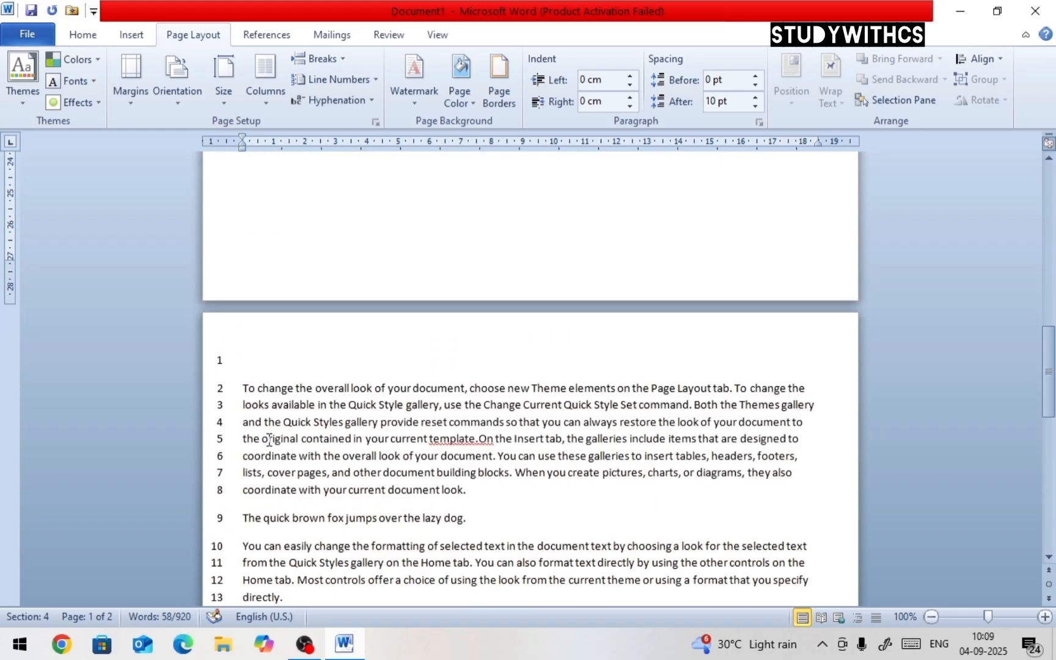
{"action": "scroll", "coordinate": [259, 330], "scroll_direction": "down", "scroll_amount": 8}
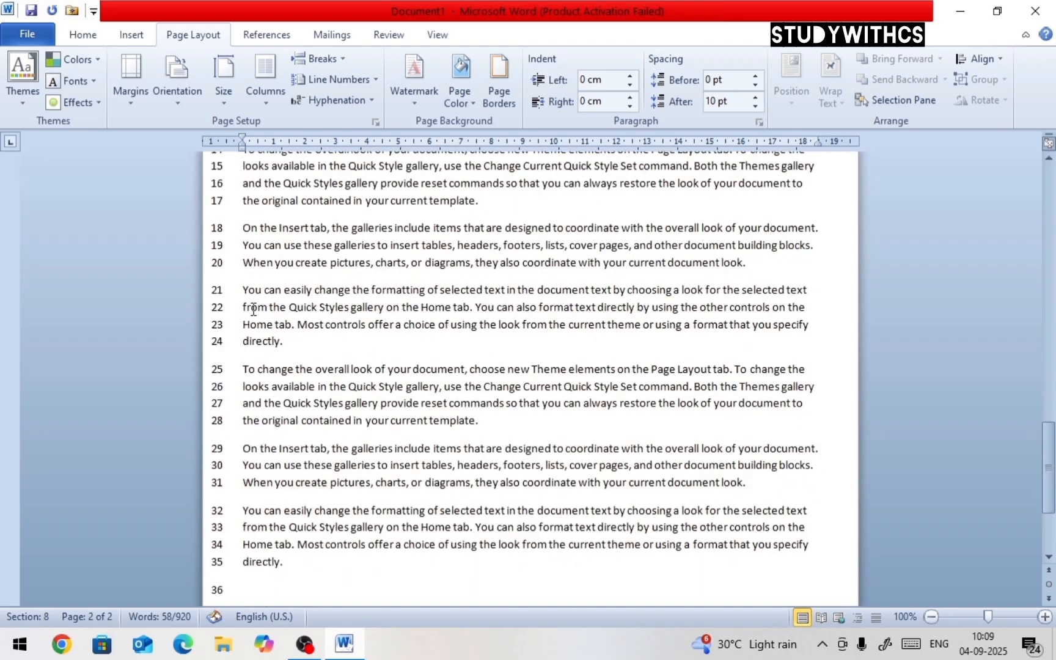
Insert a Continuous section break after 'the original contained in your current template.' on page 2
{"action": "left_click", "coordinate": [497, 271]}
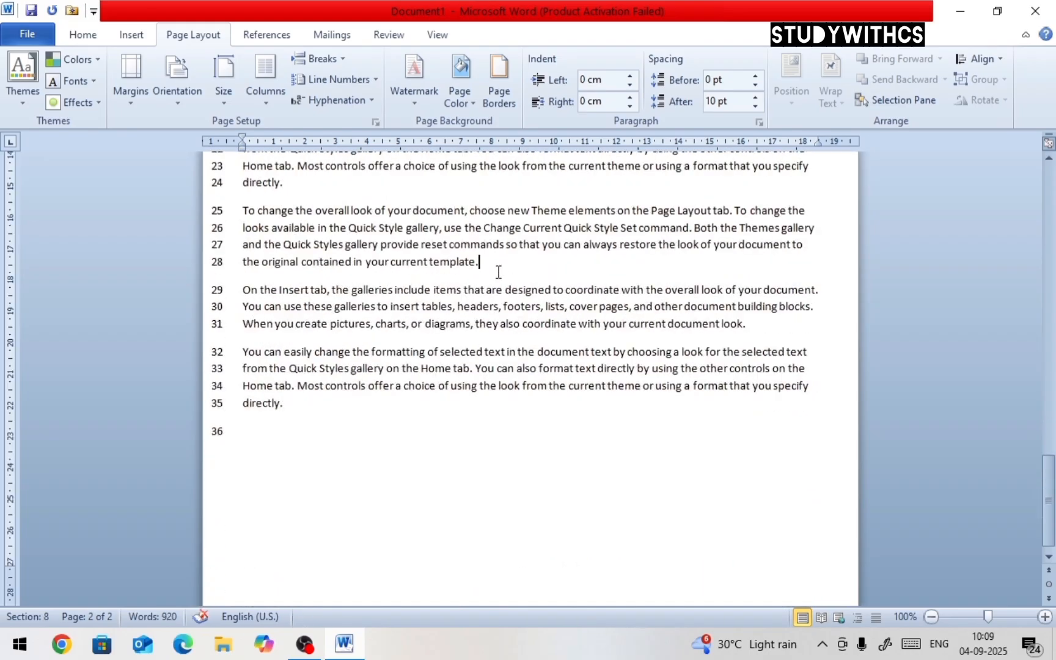
{"action": "left_click", "coordinate": [346, 64]}
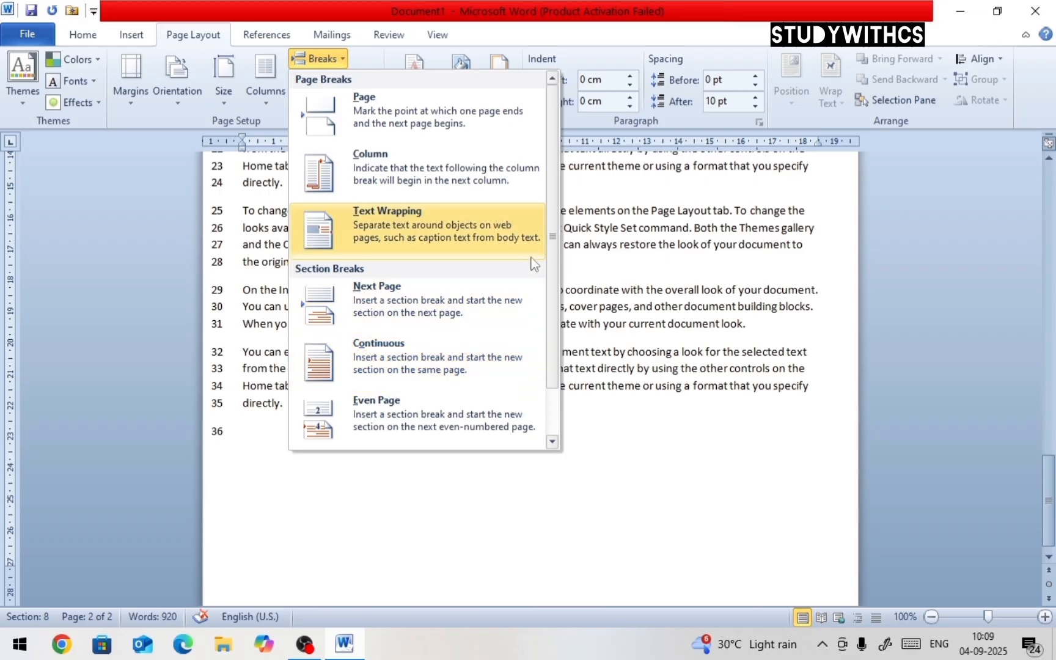
{"action": "scroll", "coordinate": [440, 233], "scroll_direction": "down", "scroll_amount": 1}
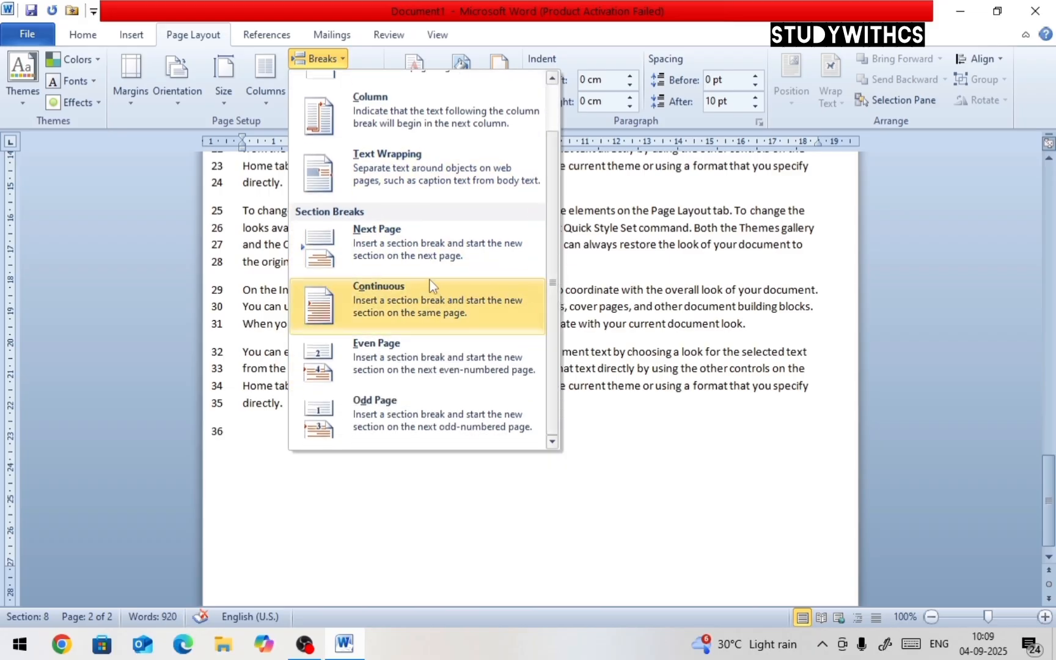
{"action": "left_click", "coordinate": [456, 316]}
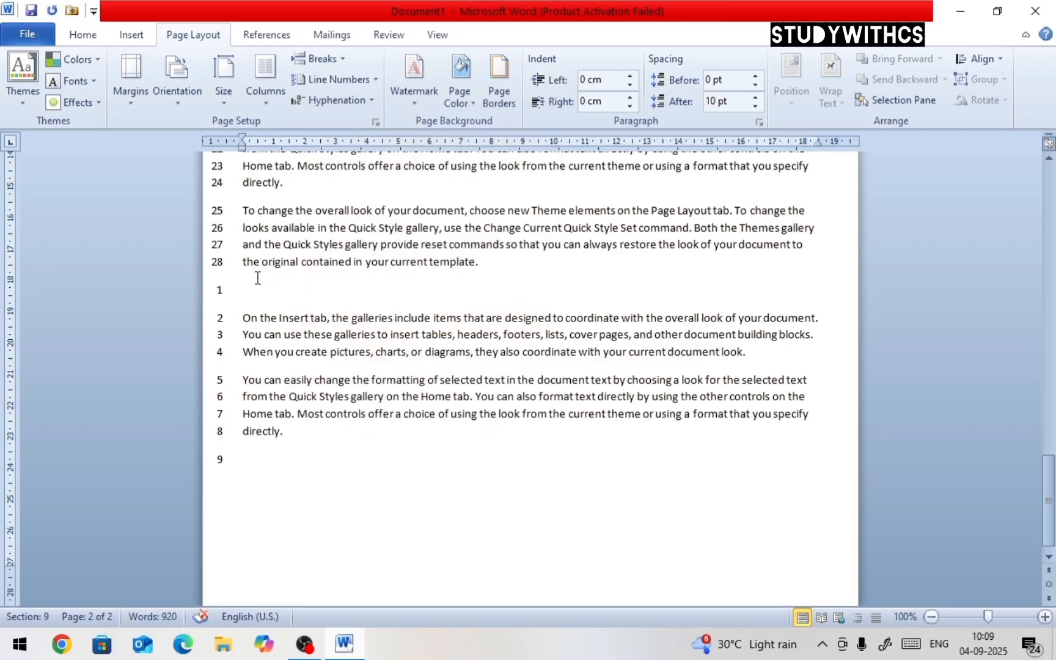
Suppress line numbers for the blank line and two paragraphs in the new last section
{"action": "left_click_drag", "start_coordinate": [245, 289], "coordinate": [292, 433]}
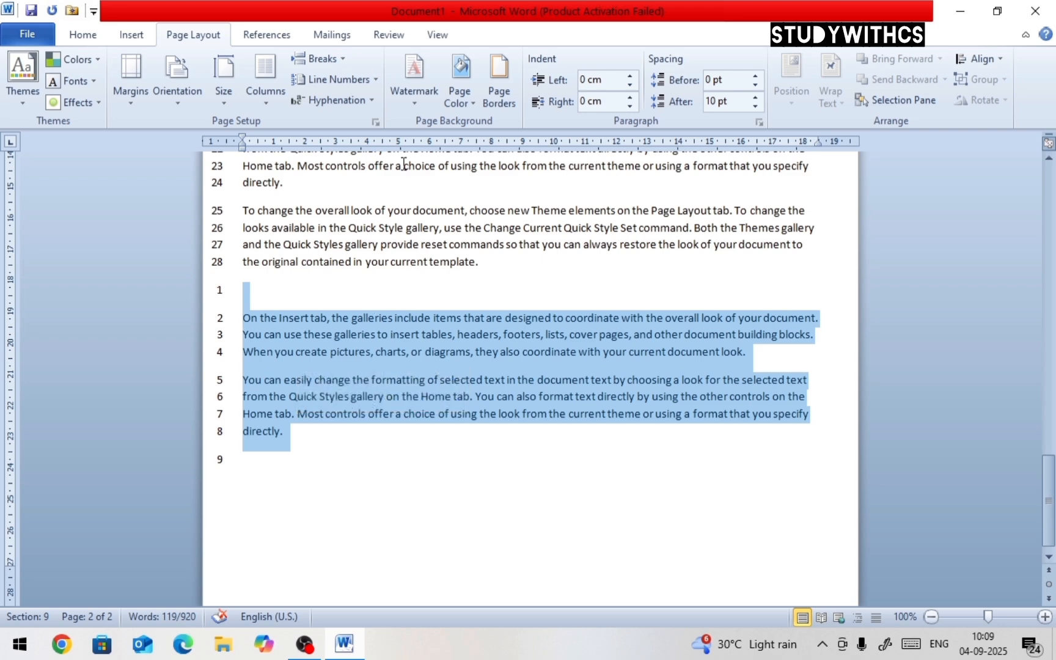
{"action": "left_click", "coordinate": [376, 80]}
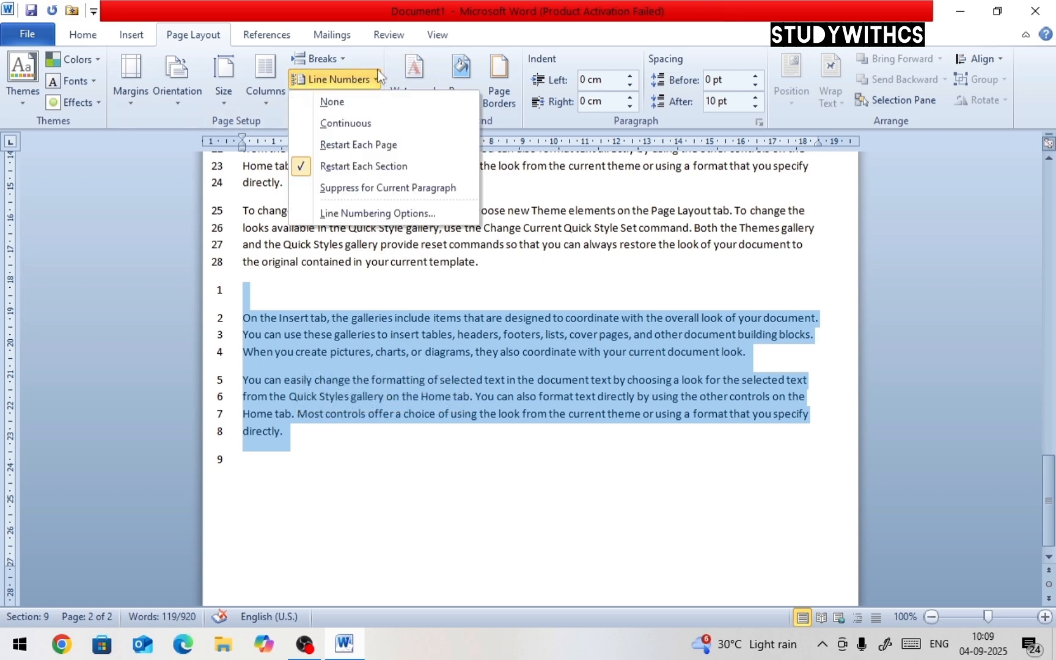
{"action": "left_click", "coordinate": [385, 194]}
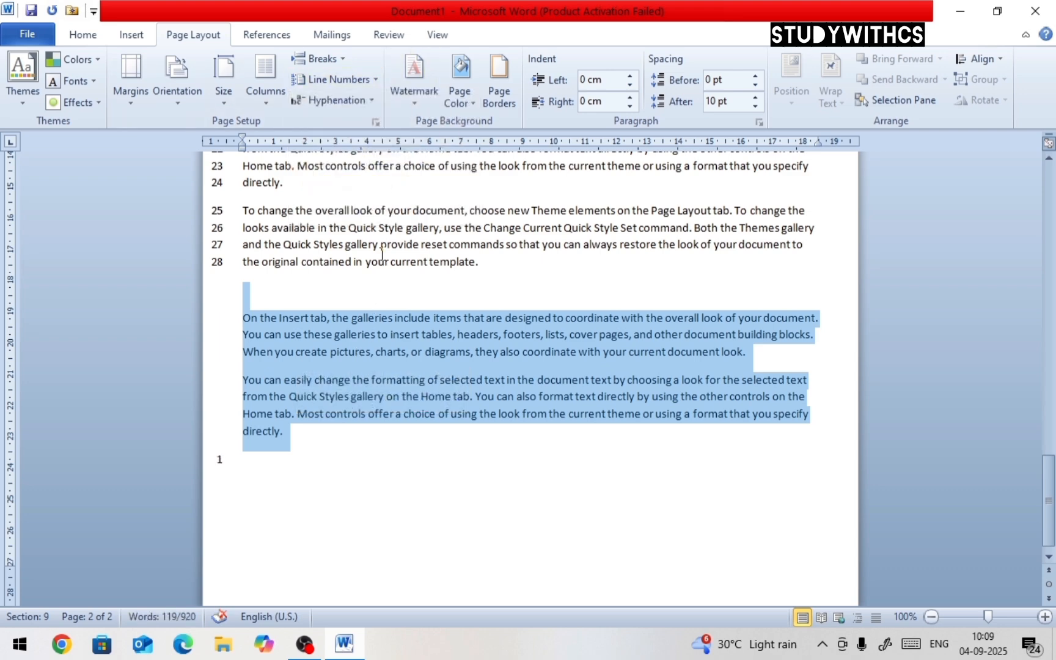
{"action": "left_click", "coordinate": [363, 319]}
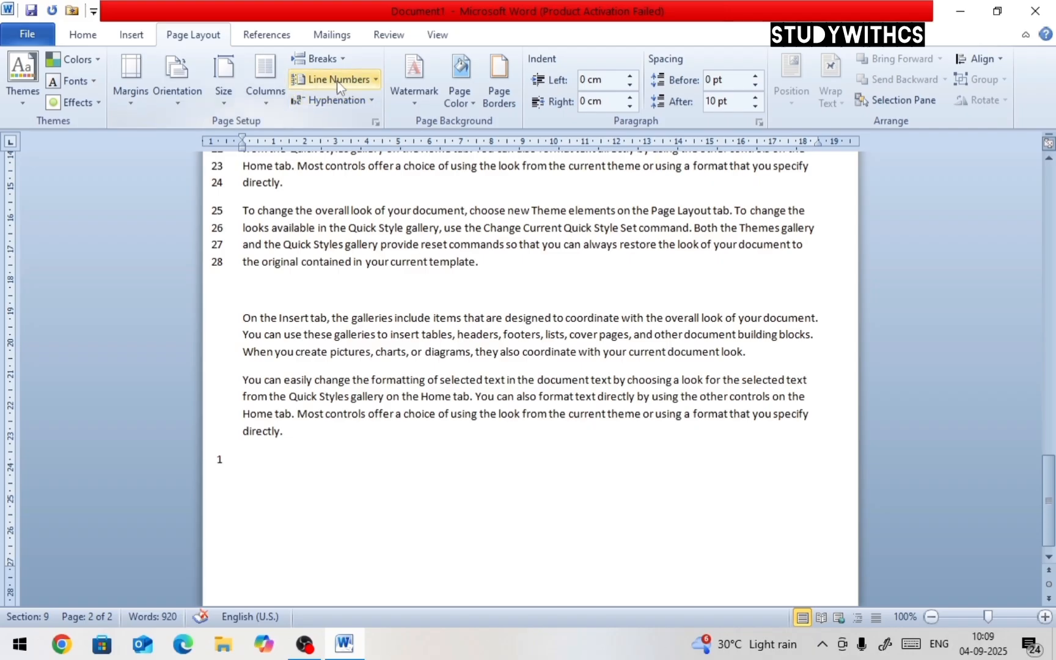
Select and delete all content in the document
{"action": "left_click", "coordinate": [346, 61]}
{"action": "left_click", "coordinate": [364, 56]}
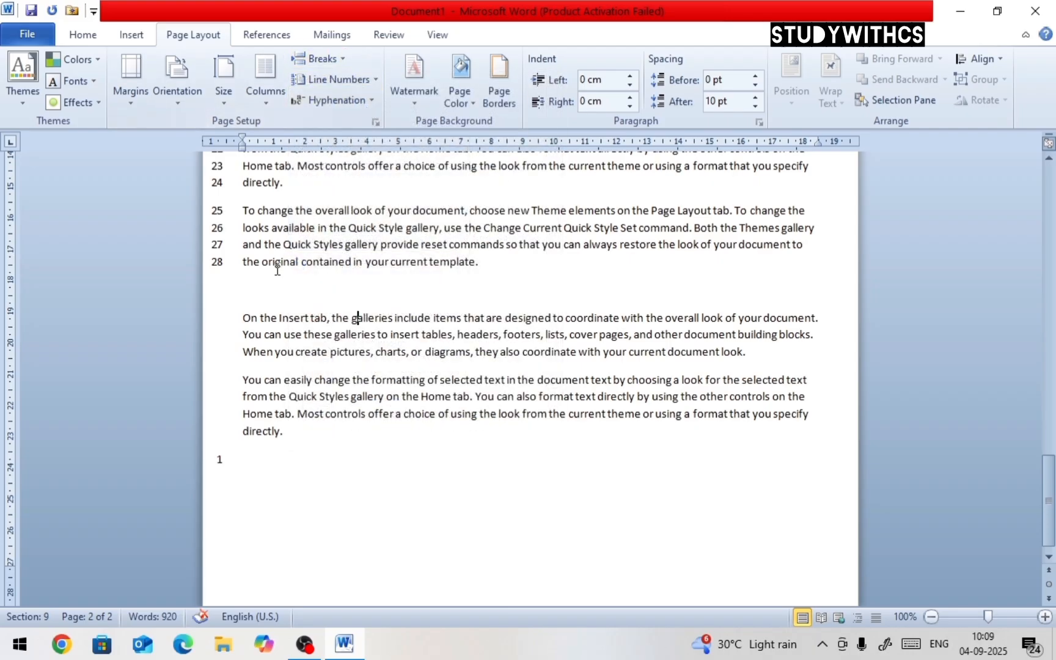
{"action": "key", "text": "ctrl+a"}
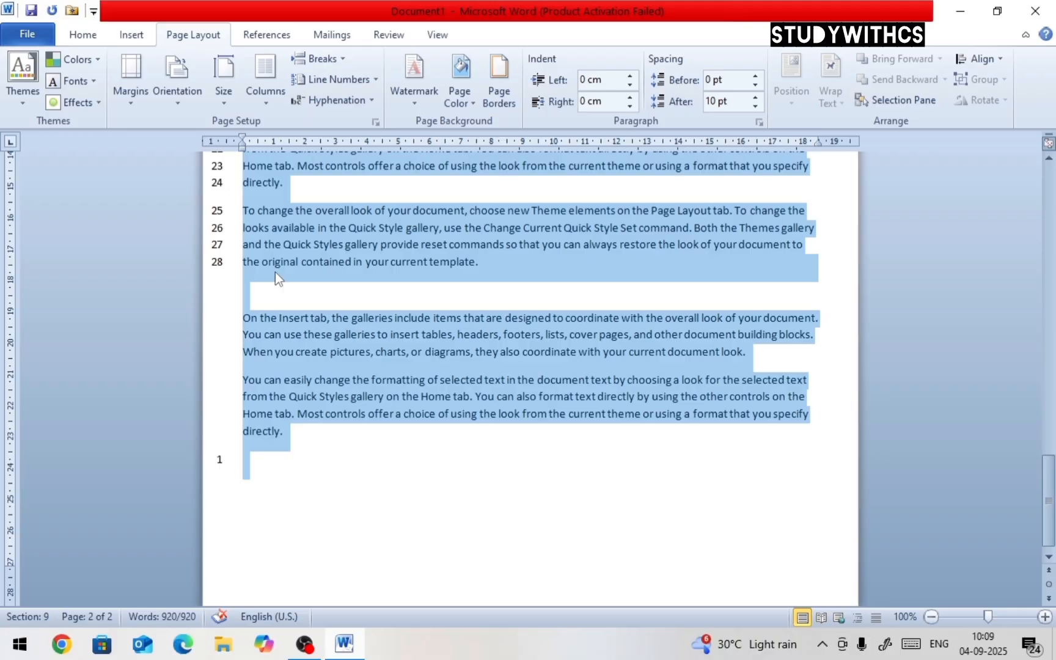
{"action": "key", "text": "Delete"}
Turn off line numbering for the document
{"action": "left_click", "coordinate": [366, 99]}
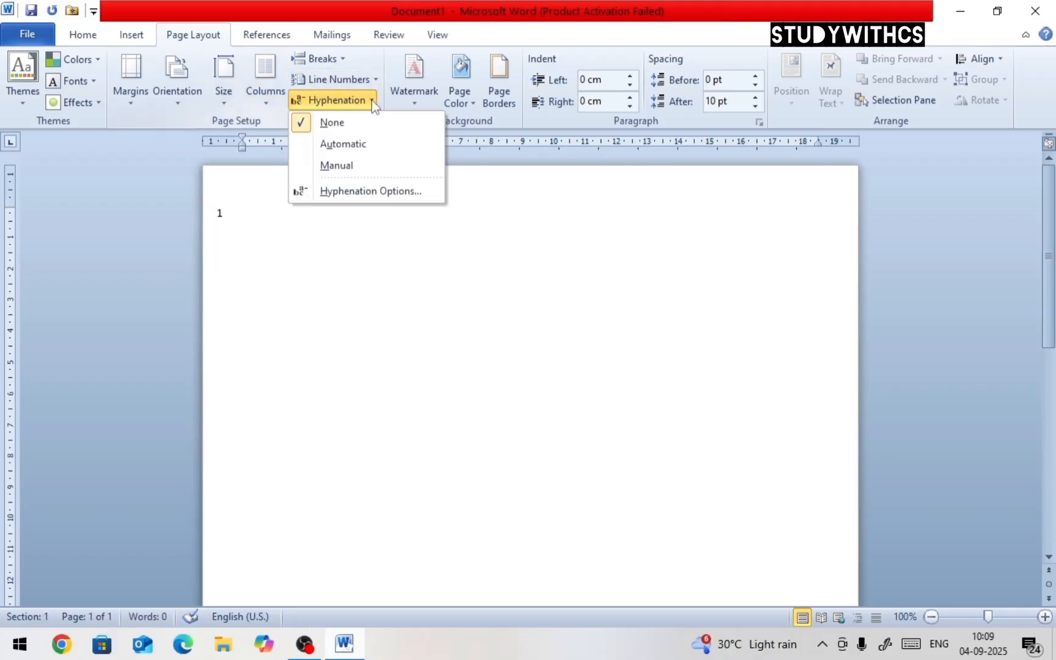
{"action": "left_click", "coordinate": [339, 79]}
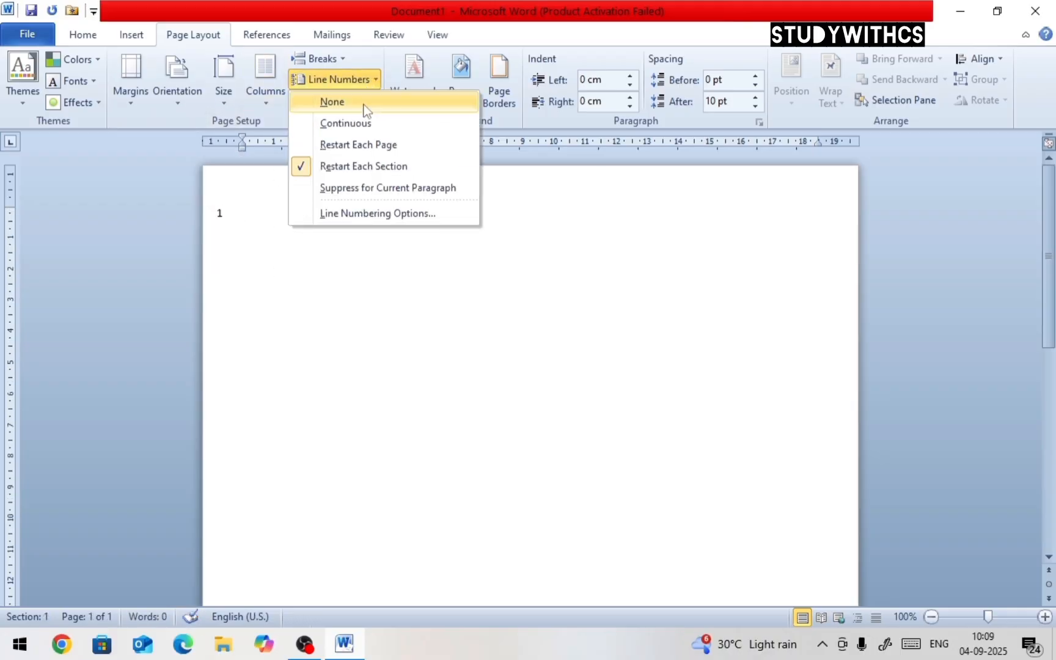
{"action": "left_click", "coordinate": [364, 104]}
Generate 11 paragraphs of sample text with =rand(11)
{"action": "type", "text": "=ra"}
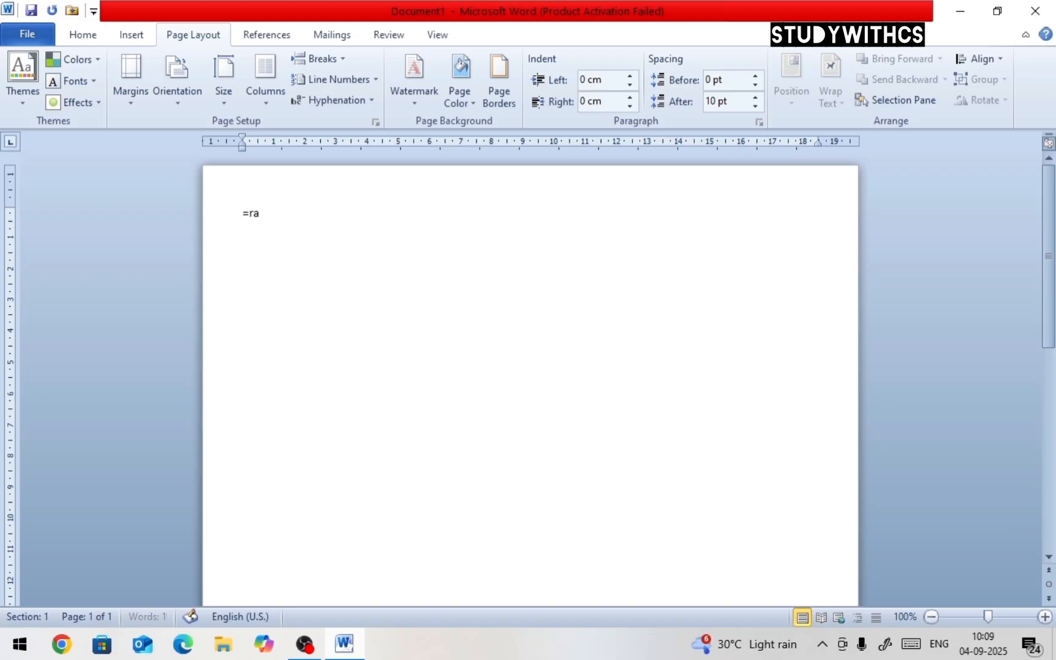
{"action": "type", "text": "nd(11)"}
{"action": "key", "text": "Return"}
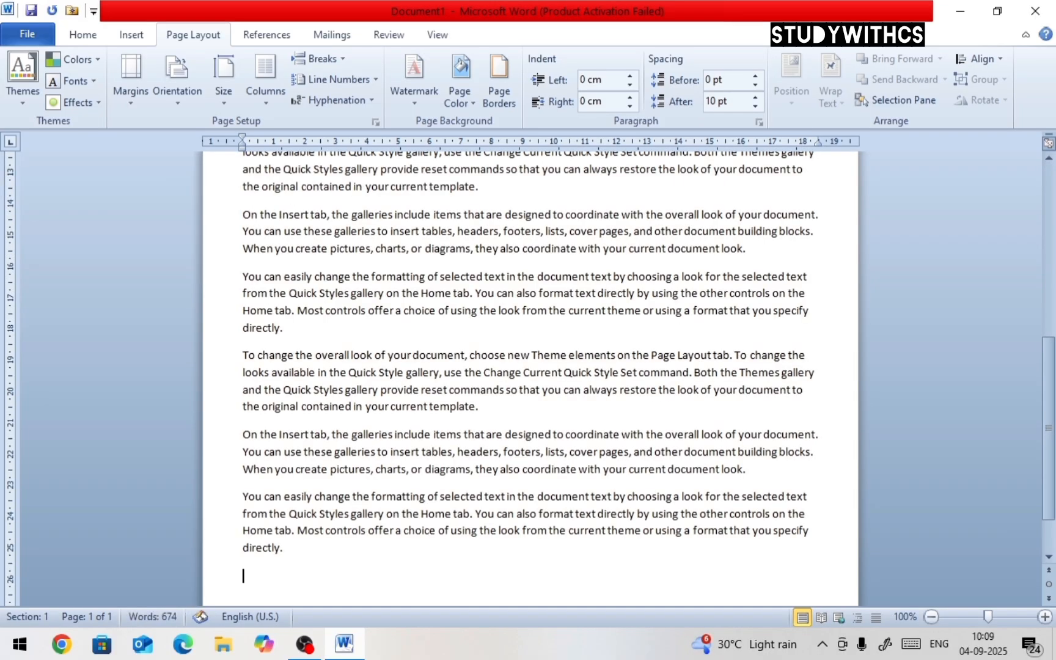
{"action": "key", "text": "ctrl+a"}
{"action": "scroll", "coordinate": [367, 275], "scroll_direction": "up", "scroll_amount": 8}
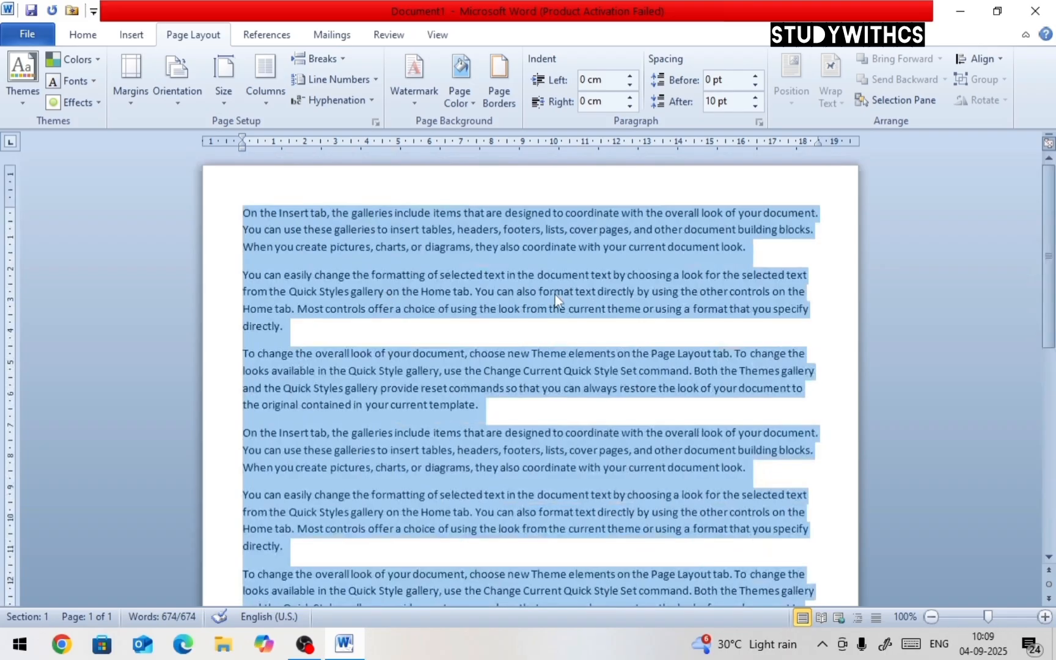
{"action": "left_click", "coordinate": [691, 292]}
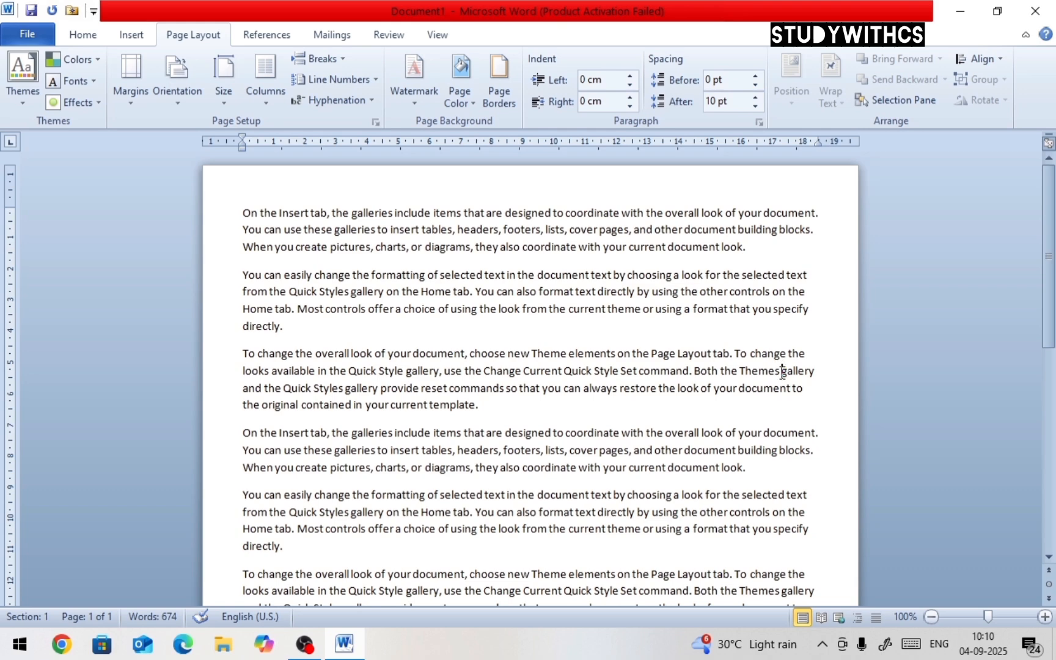
{"action": "left_click_drag", "start_coordinate": [781, 371], "coordinate": [813, 367]}
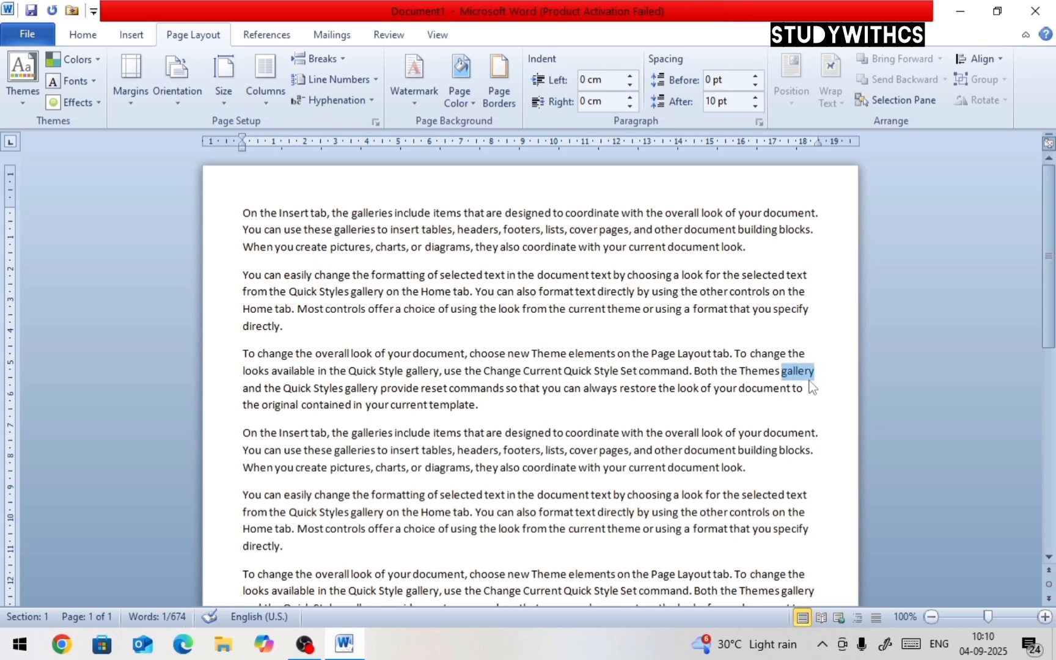
{"action": "left_click", "coordinate": [805, 372]}
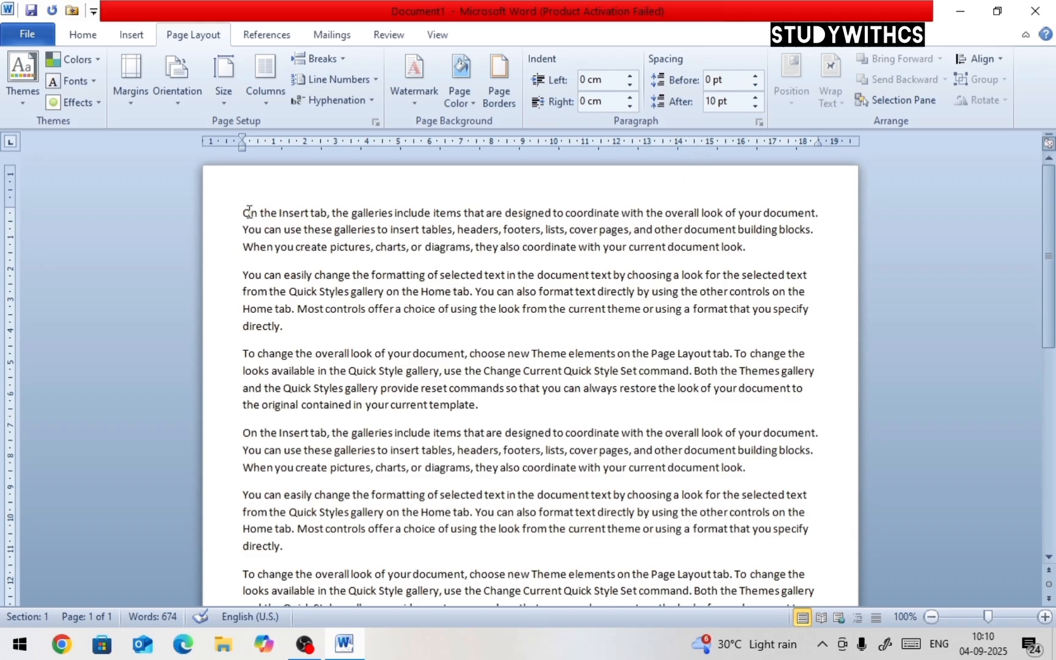
{"action": "left_click_drag", "start_coordinate": [245, 211], "coordinate": [771, 477]}
{"action": "left_click", "coordinate": [389, 502]}
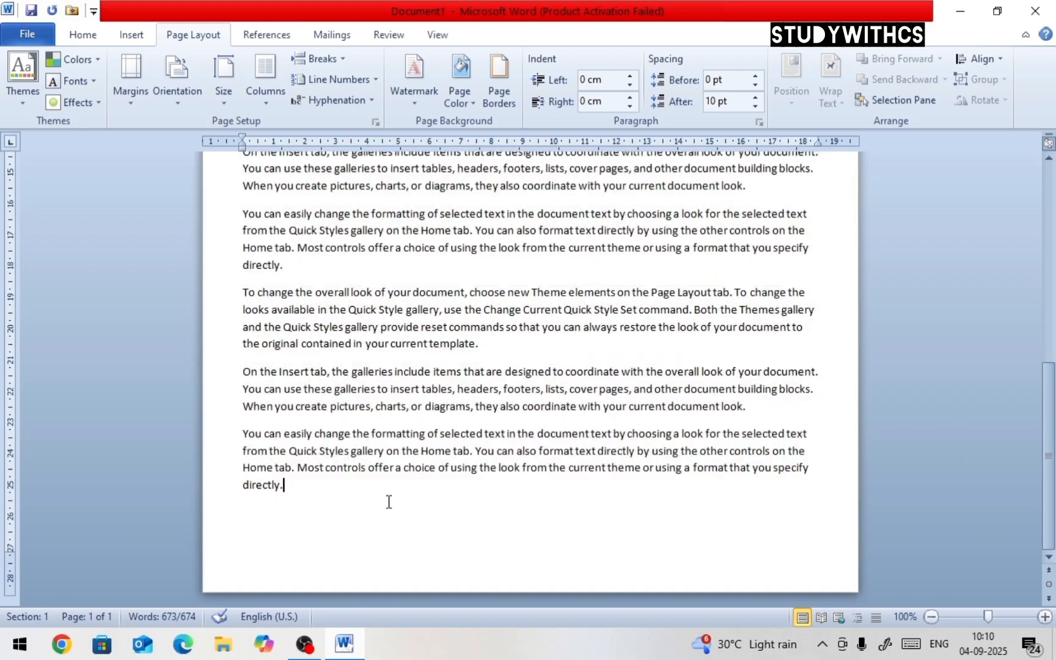
Select all text and set hyphenation to Automatic
{"action": "key", "text": "ctrl+a"}
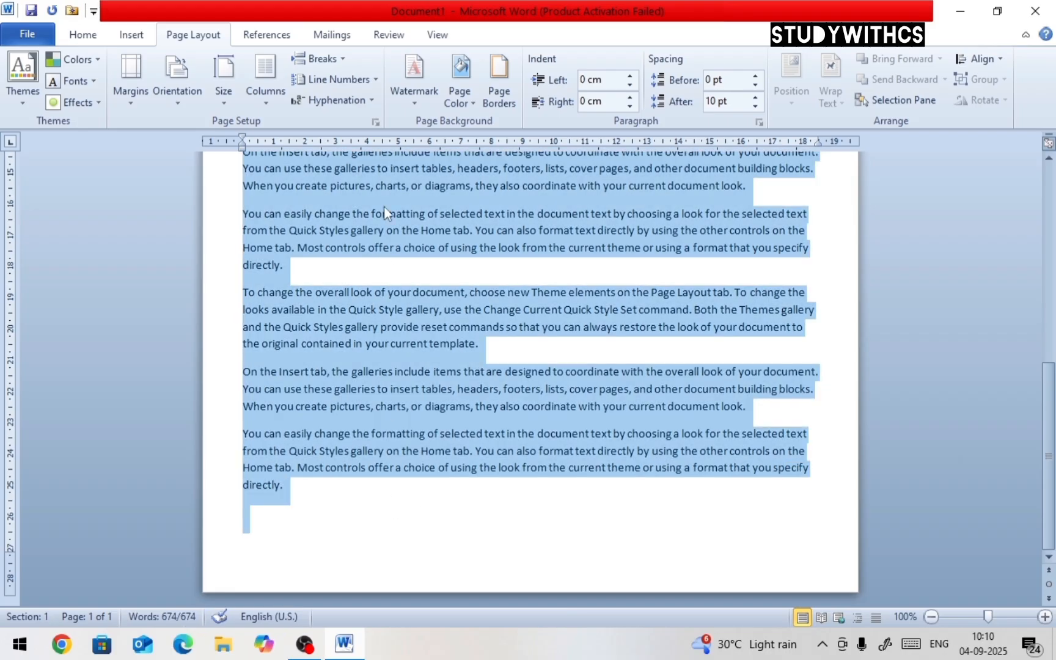
{"action": "left_click", "coordinate": [366, 101]}
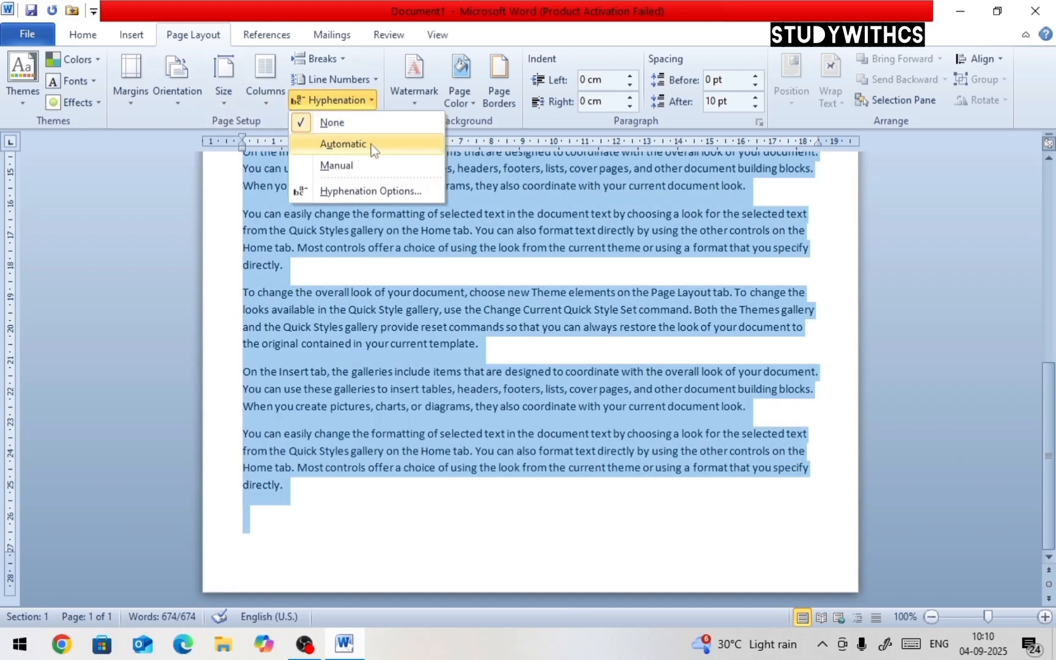
{"action": "left_click", "coordinate": [372, 144]}
{"action": "scroll", "coordinate": [586, 290], "scroll_direction": "up", "scroll_amount": 10}
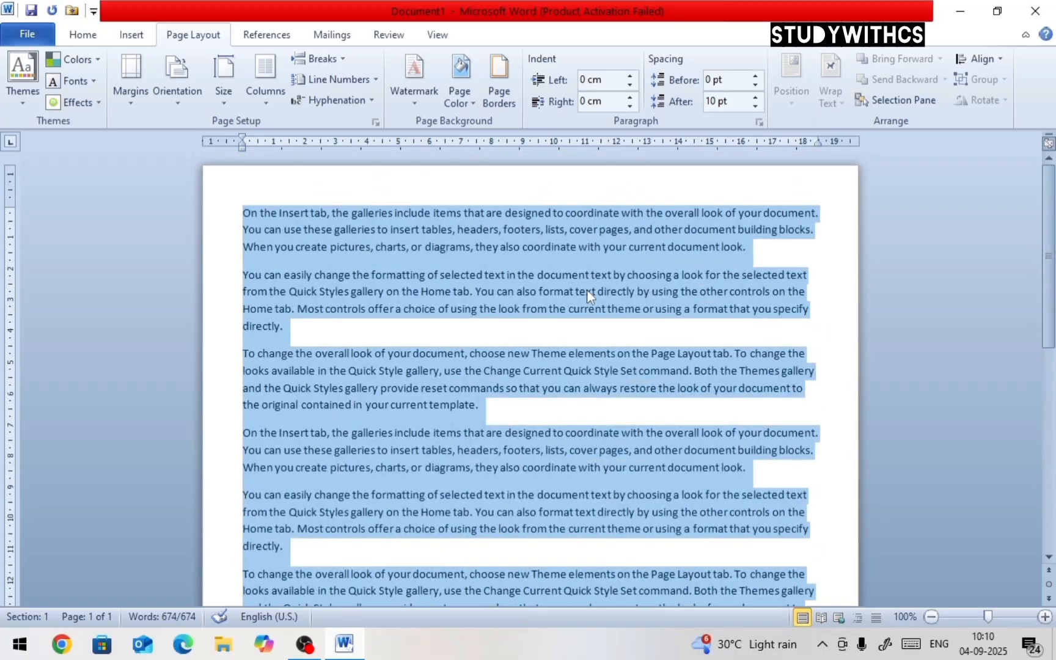
{"action": "left_click", "coordinate": [375, 103]}
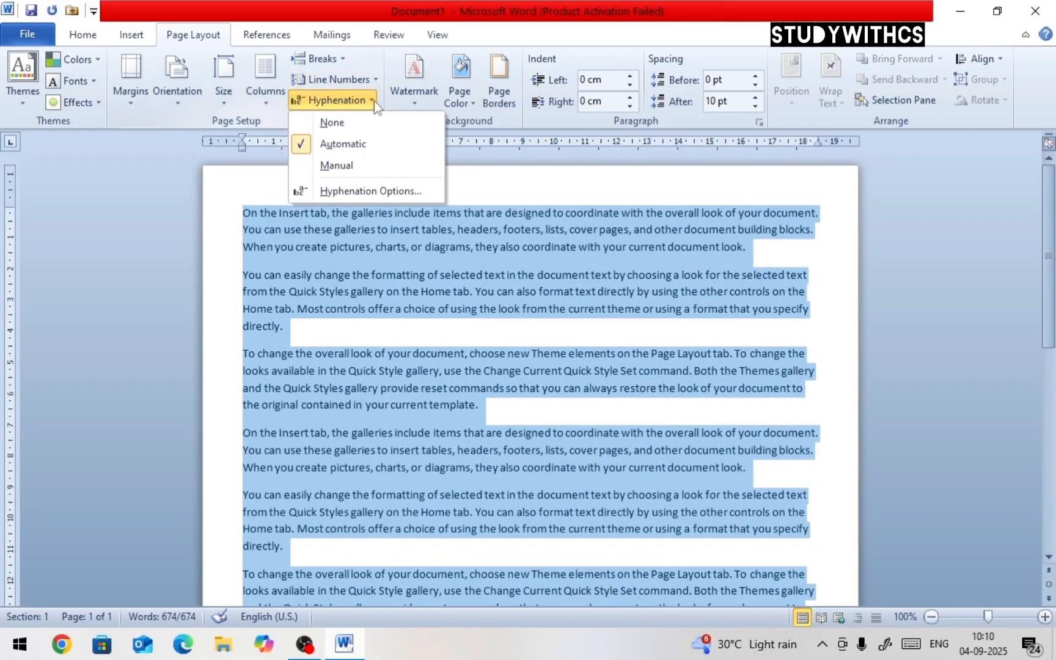
{"action": "left_click", "coordinate": [372, 144]}
{"action": "left_click", "coordinate": [362, 100]}
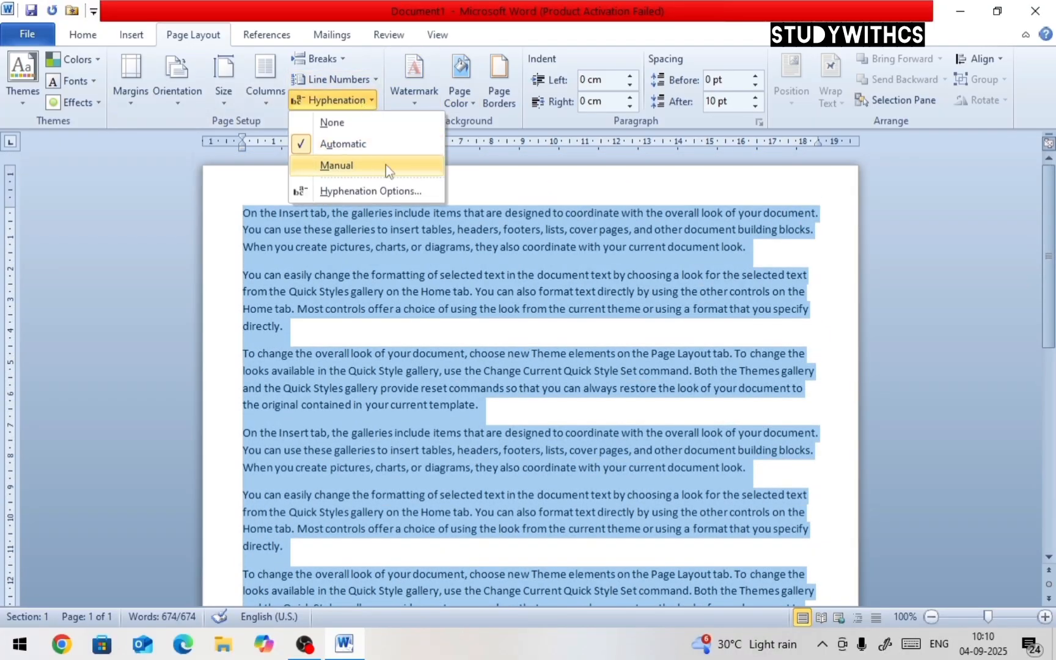
{"action": "left_click", "coordinate": [385, 165]}
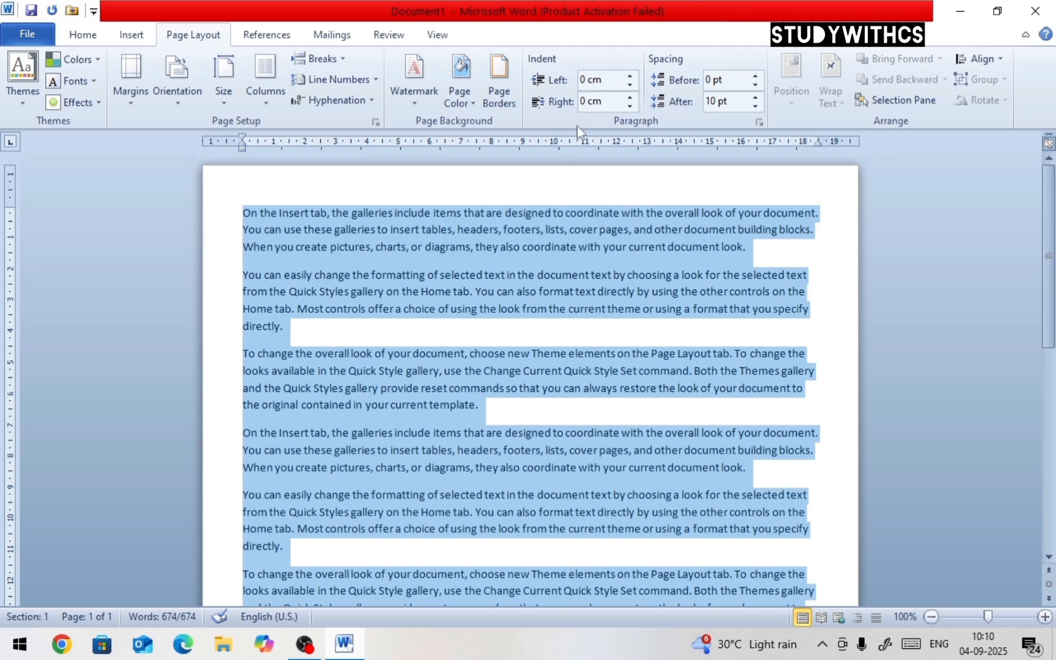
Increase the left indent of all paragraphs to 0.1 cm
{"action": "left_click", "coordinate": [635, 79]}
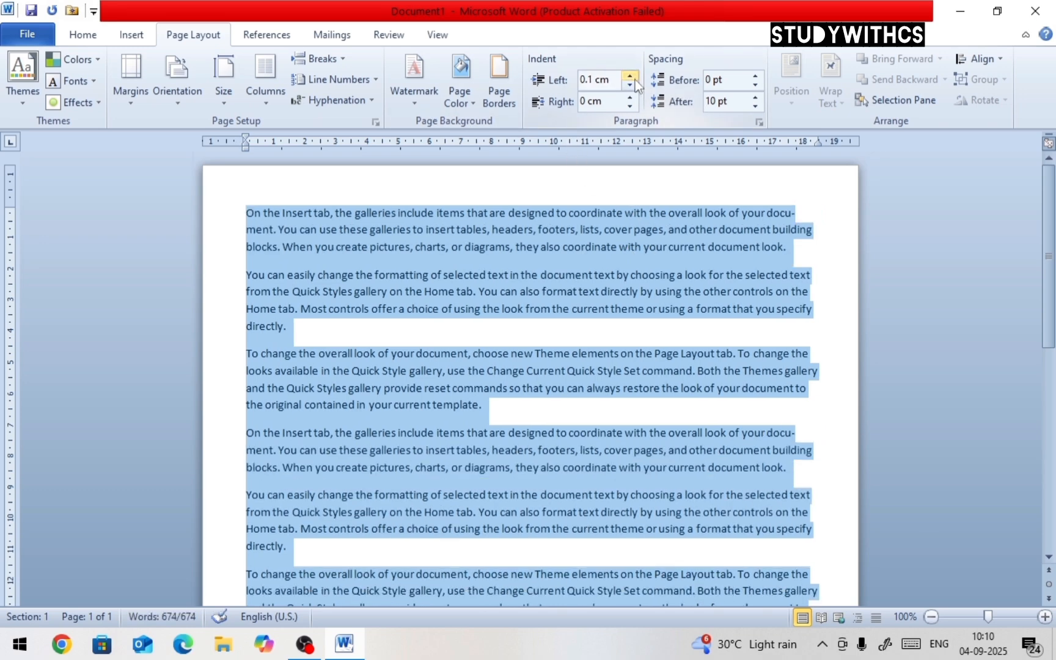
{"action": "left_click", "coordinate": [744, 231]}
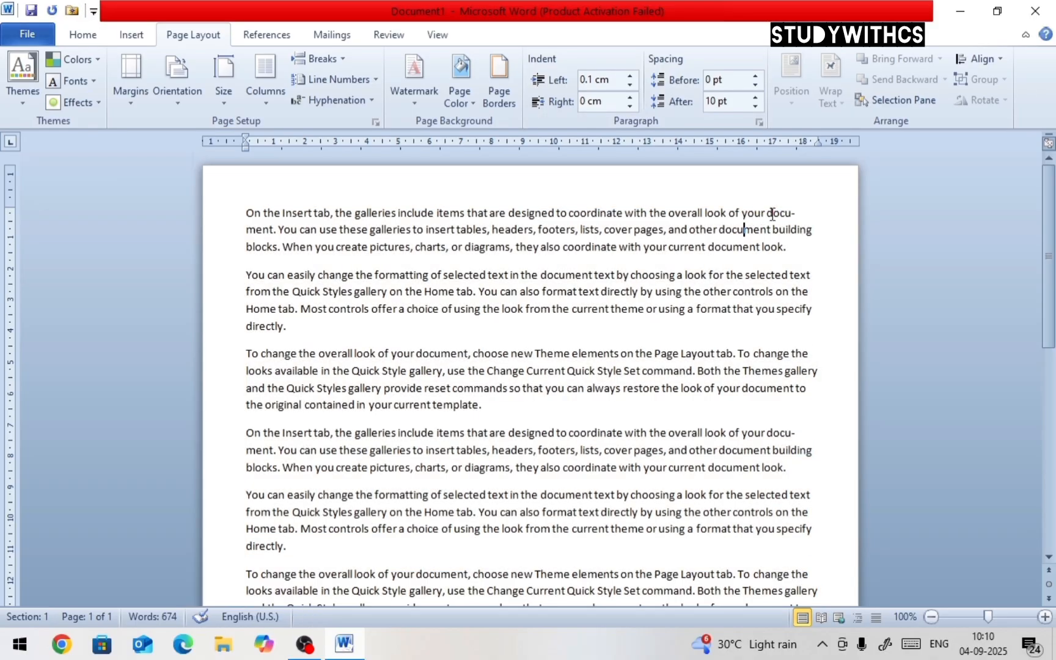
Examine the hyphenated word 'docu-ment' at the end of the first paragraph's first line
{"action": "left_click_drag", "start_coordinate": [770, 211], "coordinate": [275, 230]}
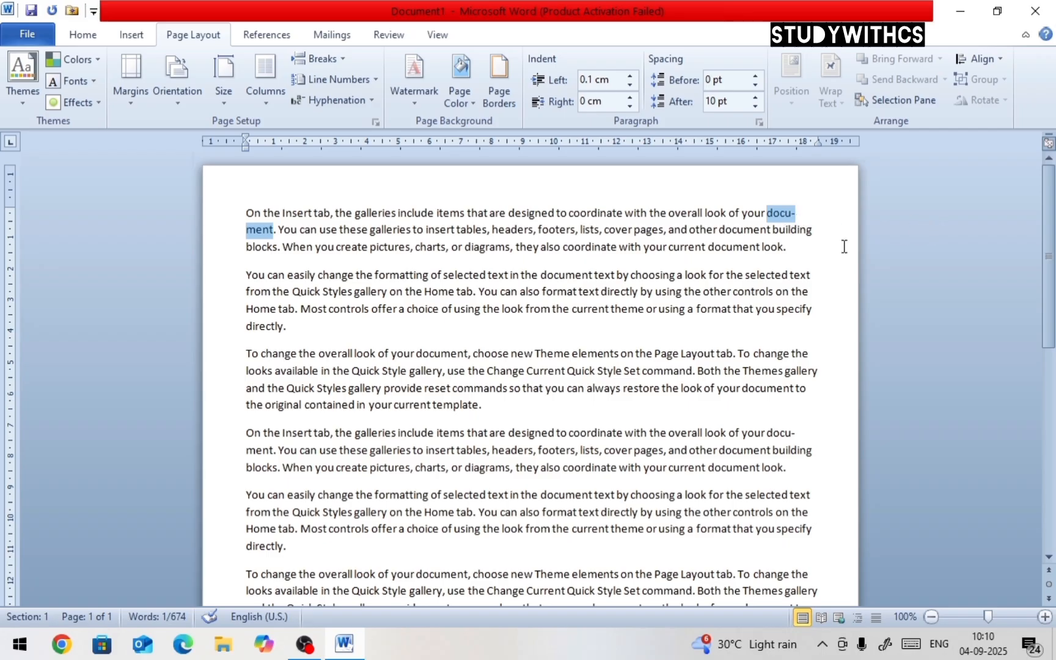
{"action": "left_click", "coordinate": [768, 212]}
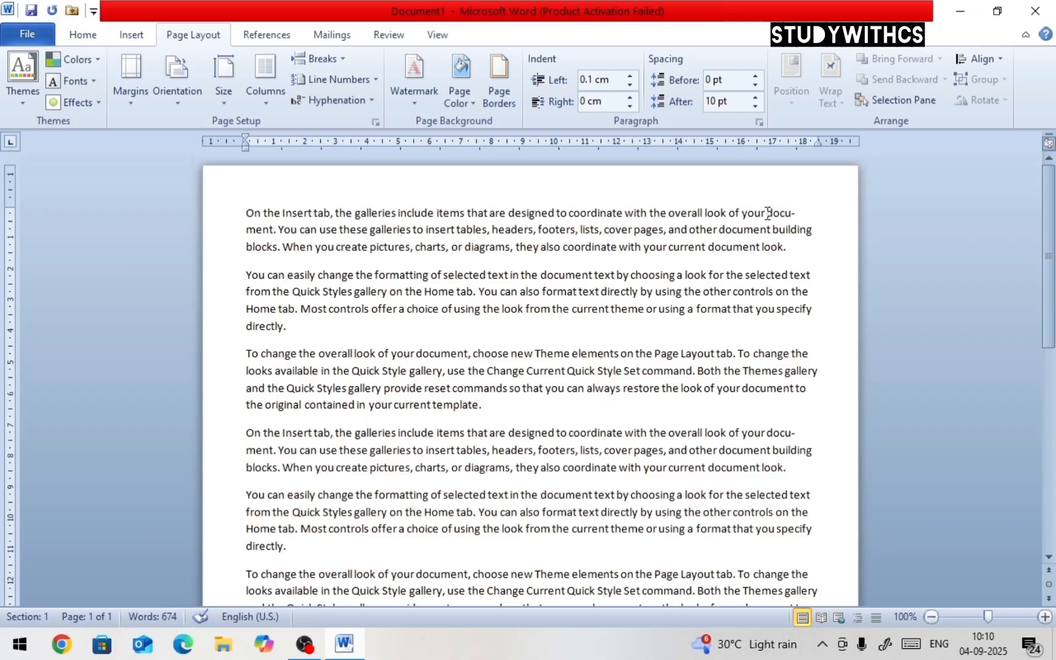
{"action": "left_click_drag", "start_coordinate": [767, 213], "coordinate": [284, 236]}
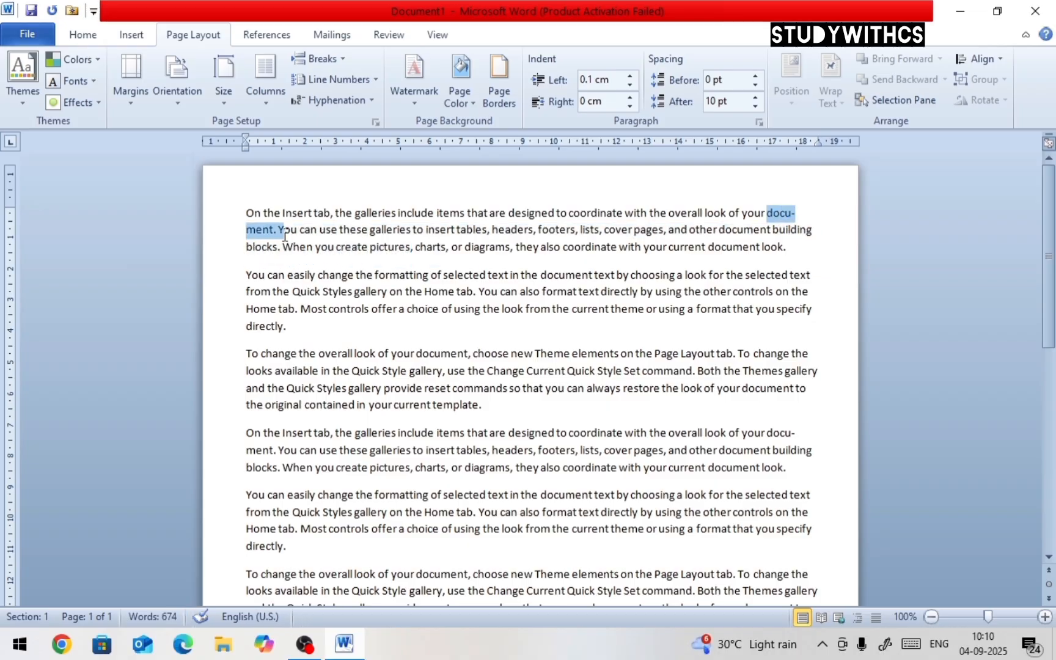
{"action": "left_click", "coordinate": [794, 214]}
{"action": "key", "text": "Right"}
{"action": "key", "text": "Right"}
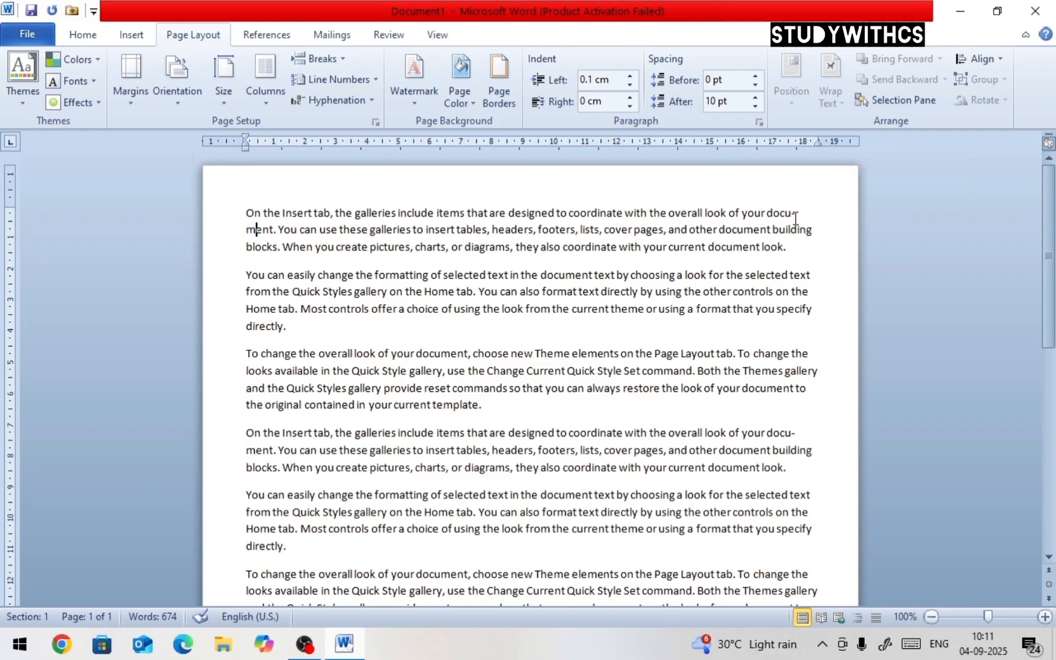
Set hyphenation to None
{"action": "left_click", "coordinate": [371, 104]}
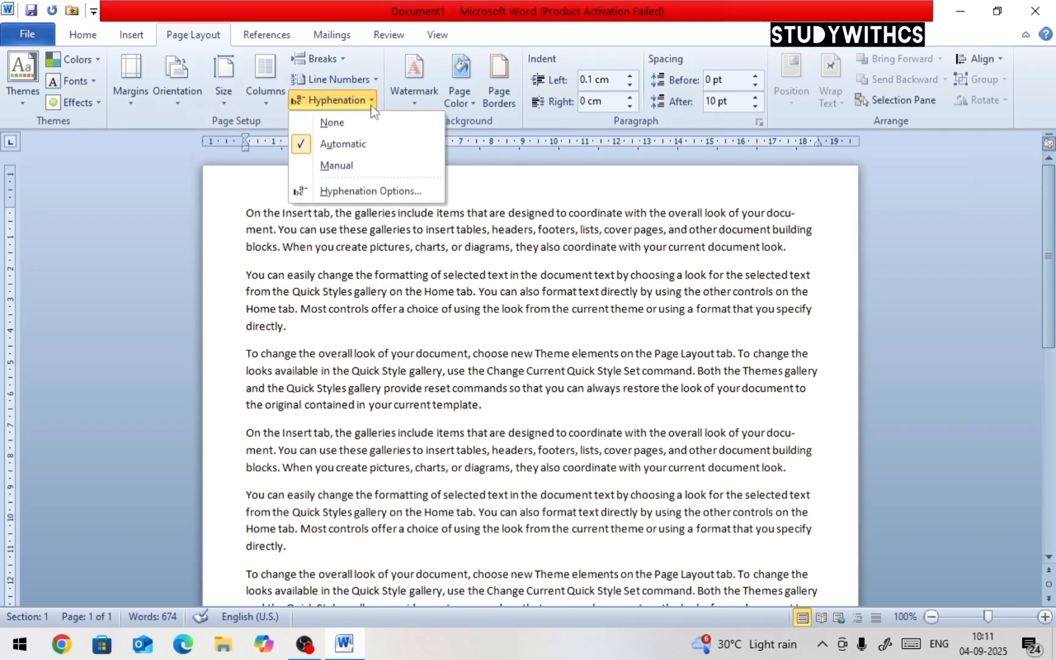
{"action": "left_click", "coordinate": [371, 121]}
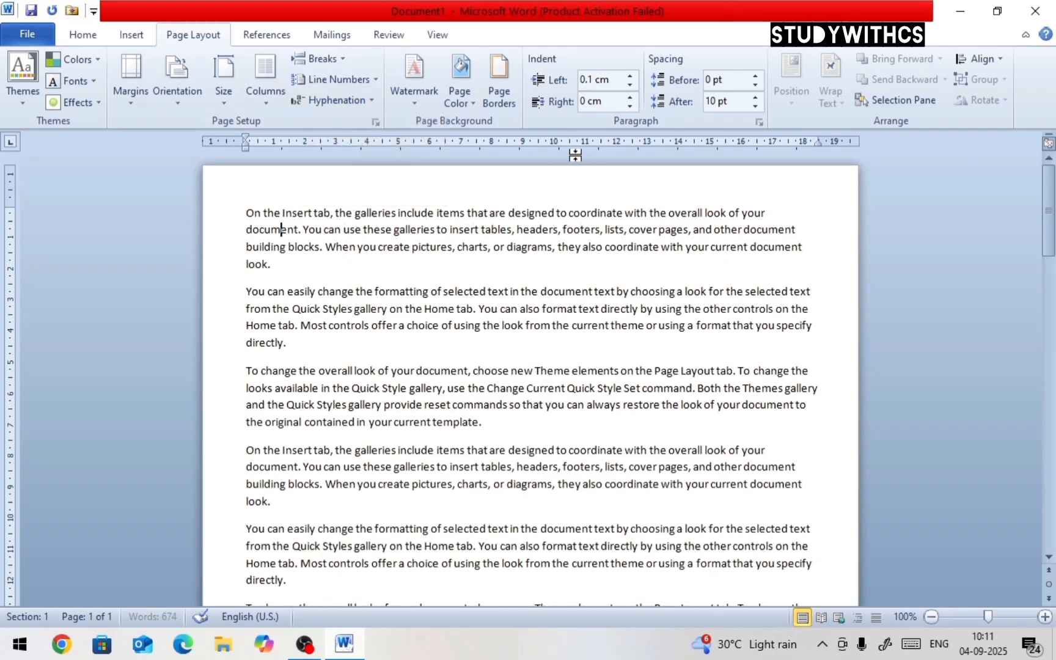
Set hyphenation back to Automatic
{"action": "left_click", "coordinate": [372, 99]}
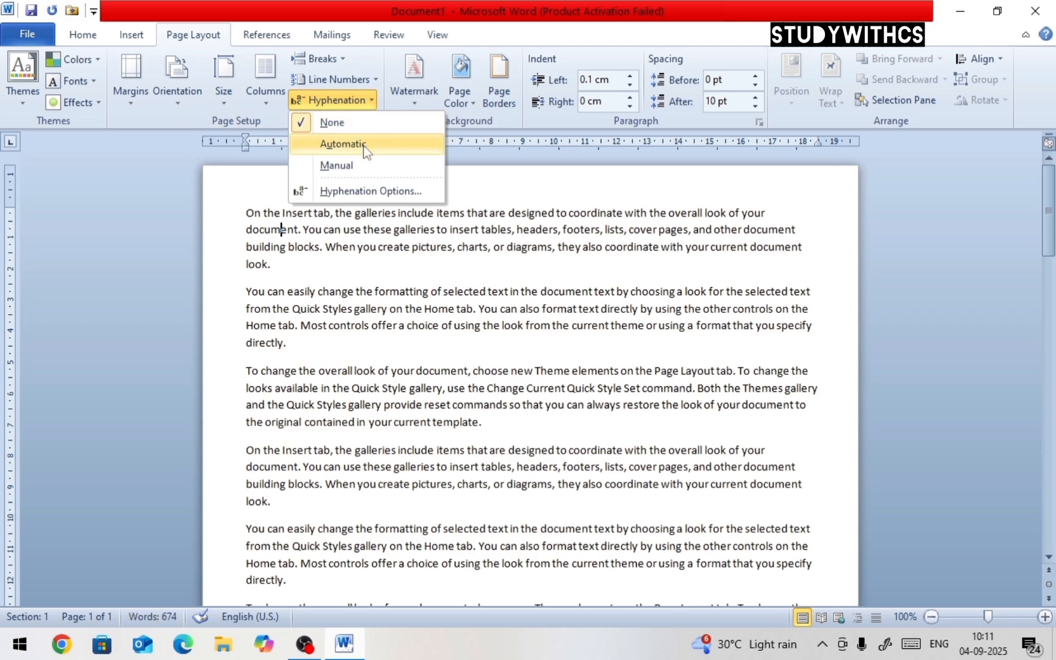
{"action": "left_click", "coordinate": [365, 143]}
{"action": "scroll", "coordinate": [581, 312], "scroll_direction": "down", "scroll_amount": 12}
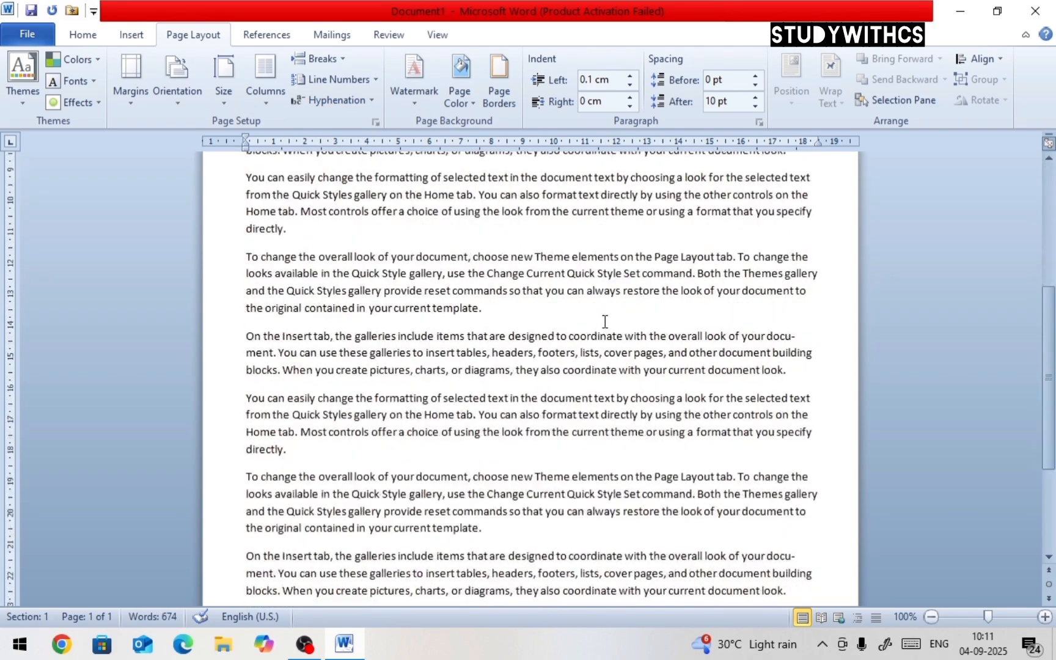
{"action": "scroll", "coordinate": [648, 326], "scroll_direction": "up", "scroll_amount": 3}
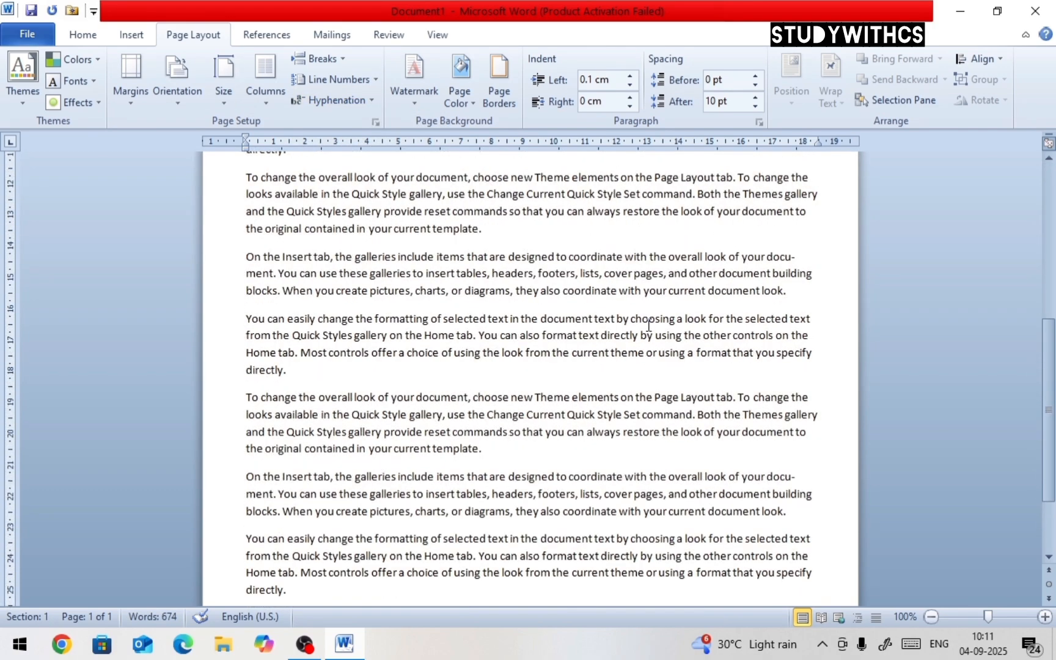
{"action": "scroll", "coordinate": [527, 269], "scroll_direction": "up", "scroll_amount": 10}
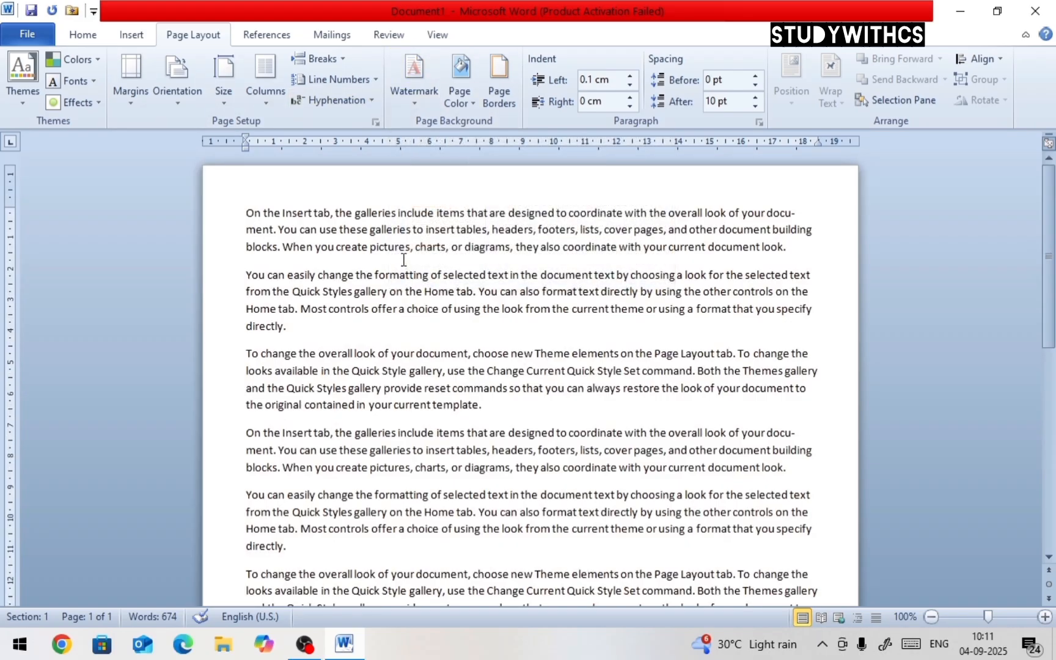
Try the CONFIDENTIAL watermarks on the document
{"action": "key", "text": "ctrl+a"}
{"action": "left_click", "coordinate": [332, 324]}
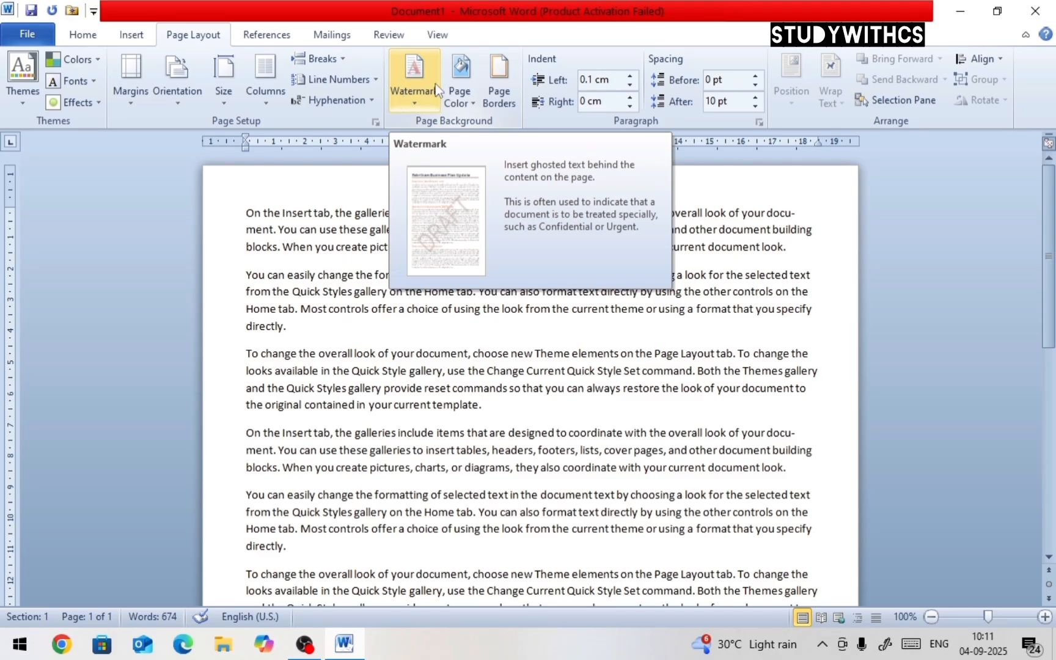
{"action": "left_click", "coordinate": [426, 104]}
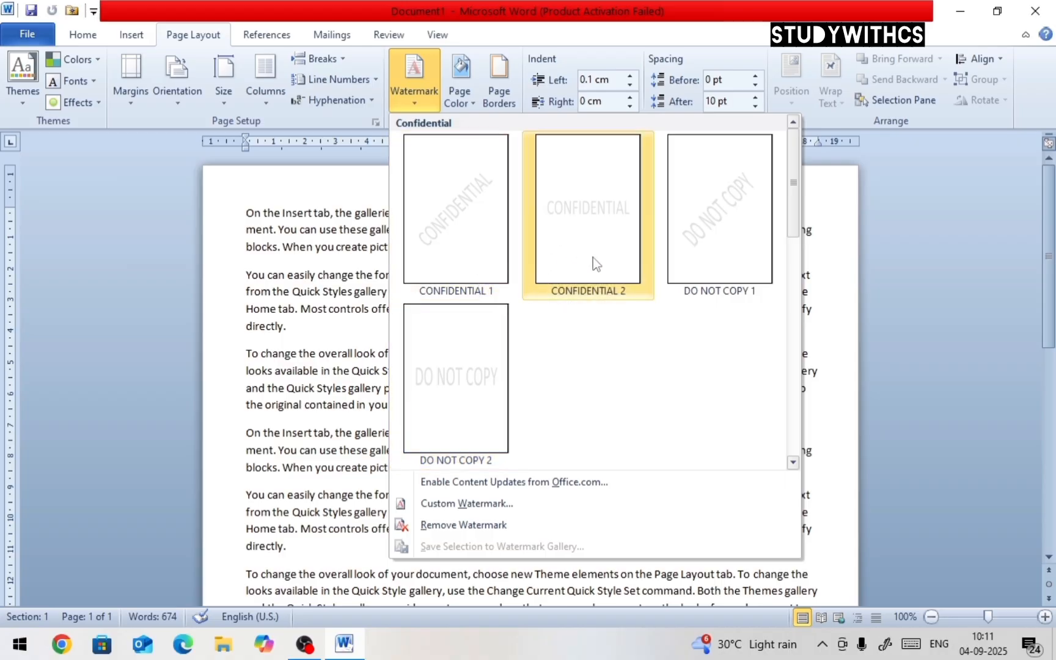
{"action": "left_click", "coordinate": [453, 232]}
{"action": "scroll", "coordinate": [510, 361], "scroll_direction": "down", "scroll_amount": 7}
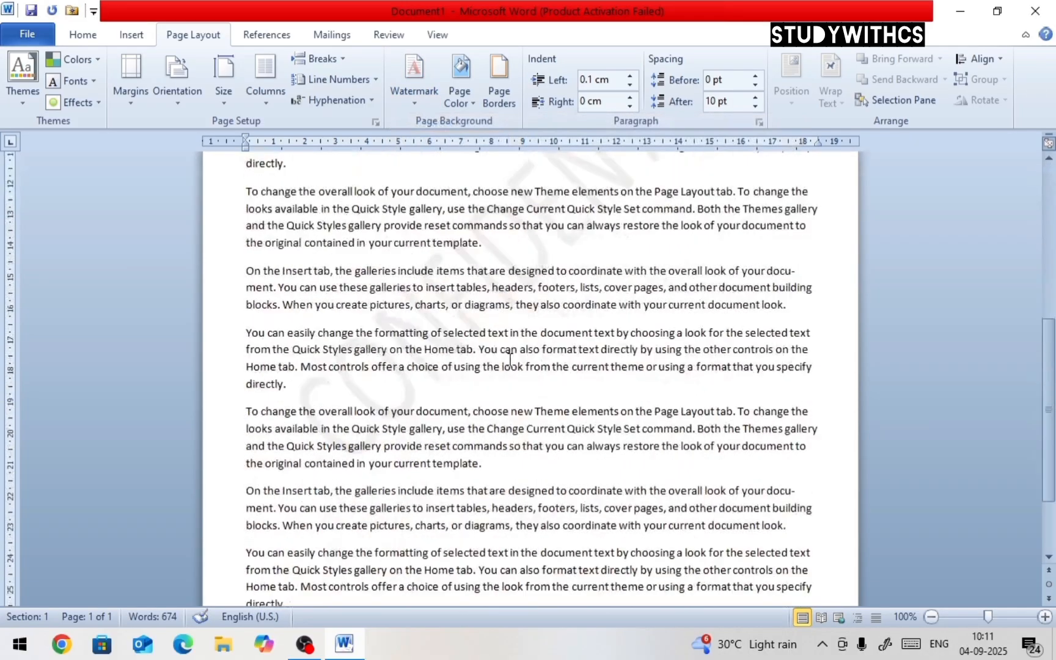
{"action": "left_click", "coordinate": [431, 102]}
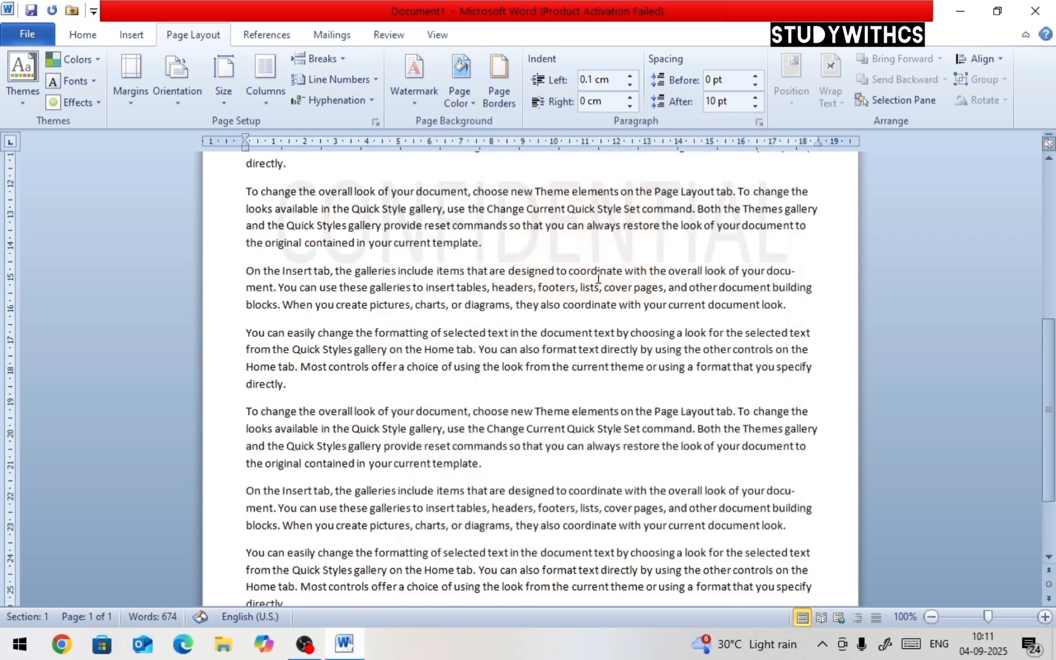
Apply the DO NOT COPY 1 watermark
{"action": "left_click", "coordinate": [409, 97]}
{"action": "left_click", "coordinate": [695, 220]}
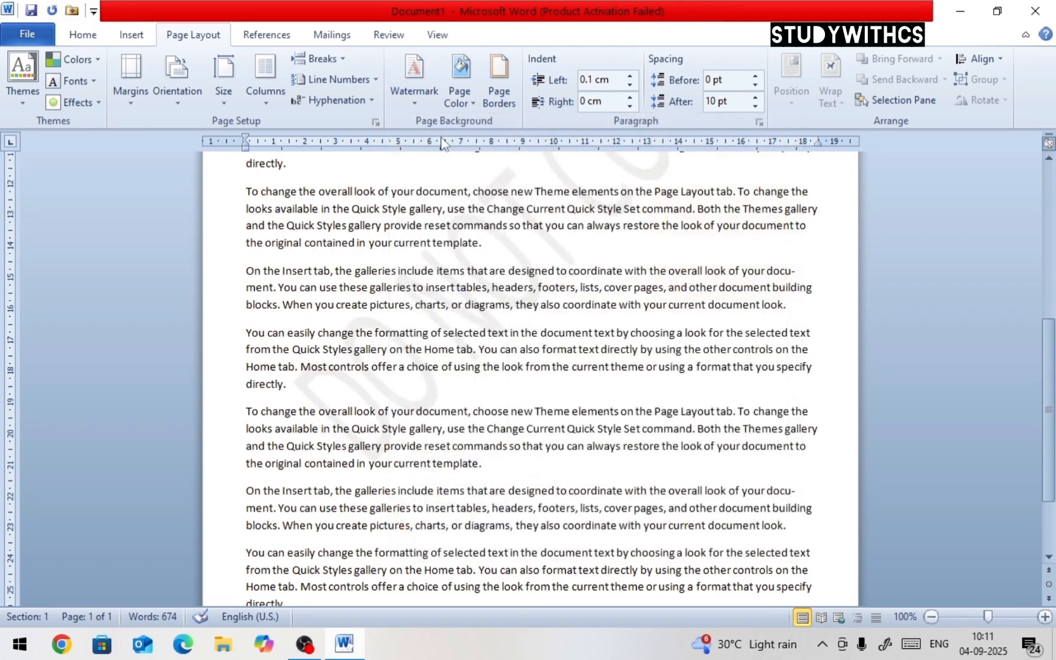
Create a custom diagonal text watermark reading STUDYWITHCS in red and apply it to the document
{"action": "left_click", "coordinate": [420, 108]}
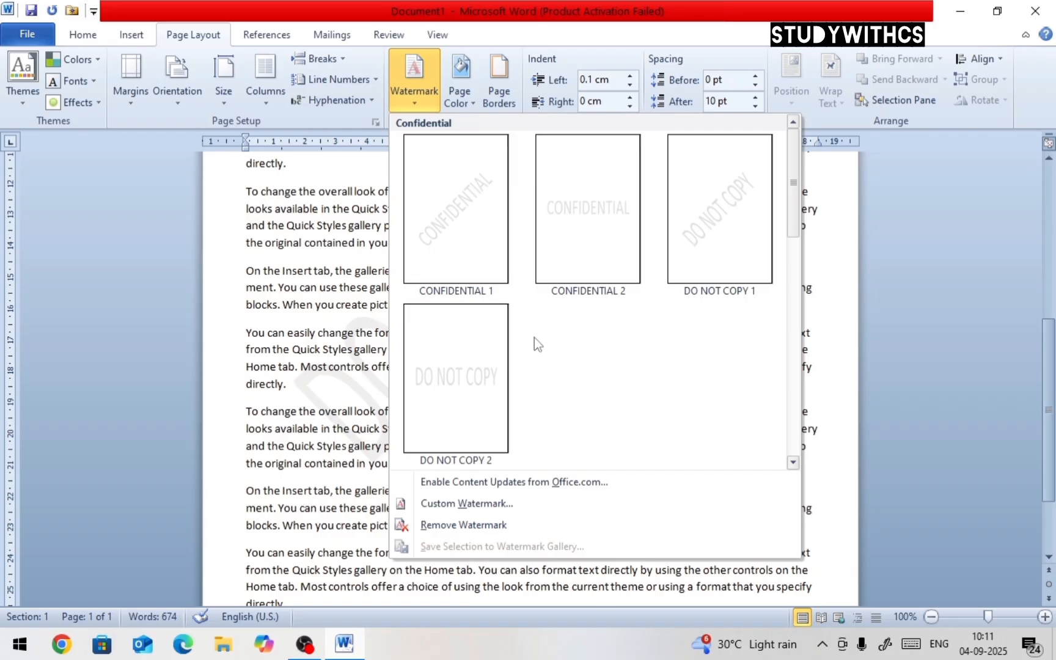
{"action": "left_click", "coordinate": [364, 395]}
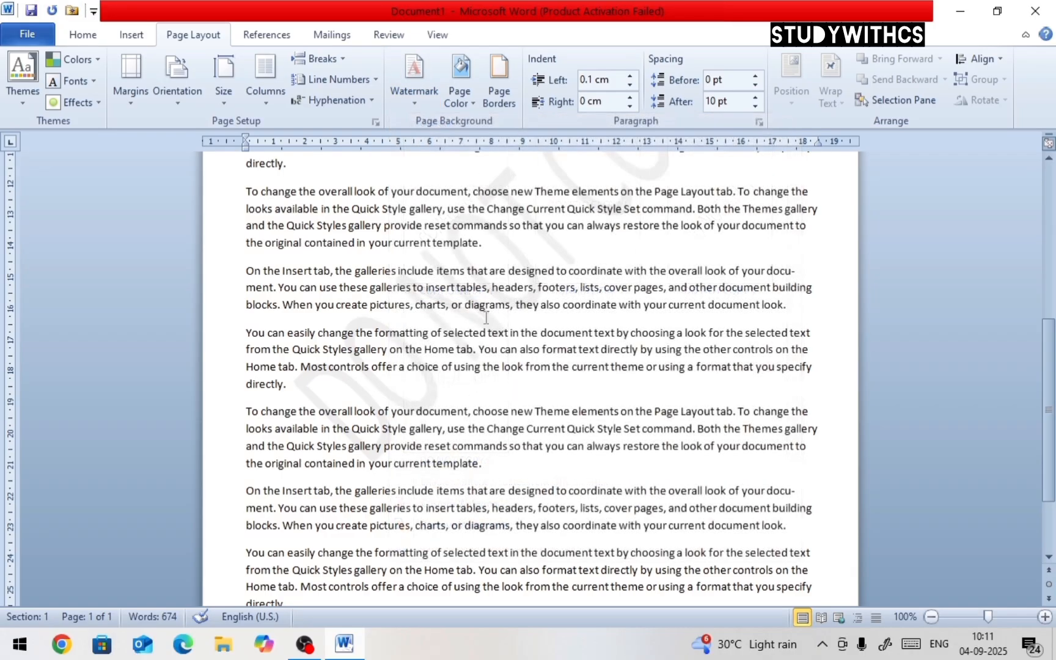
{"action": "left_click", "coordinate": [408, 103]}
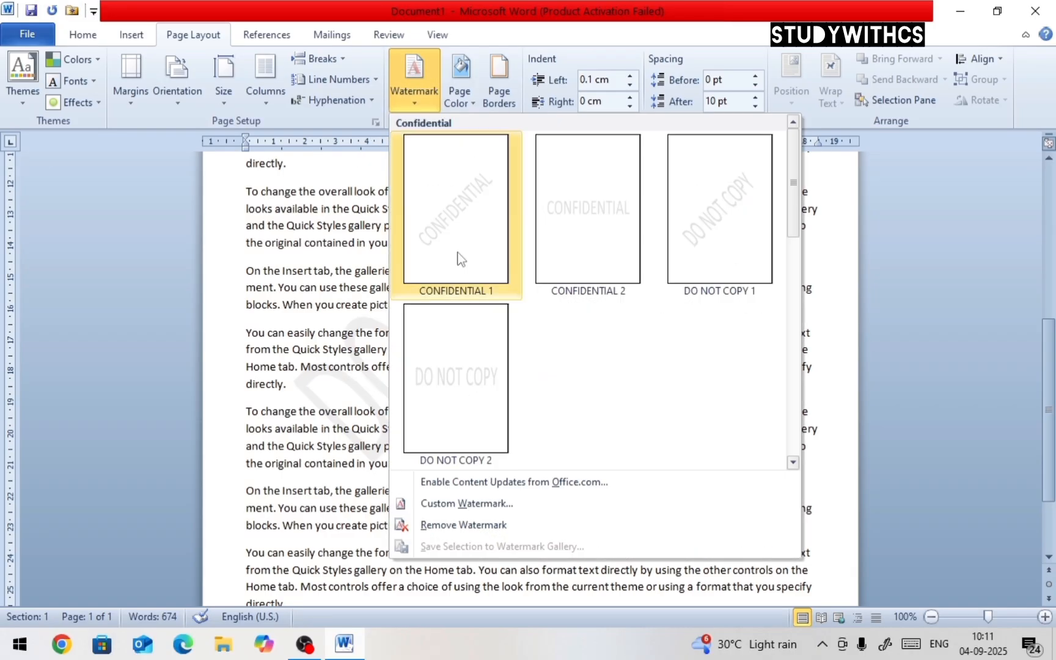
{"action": "left_click", "coordinate": [465, 504]}
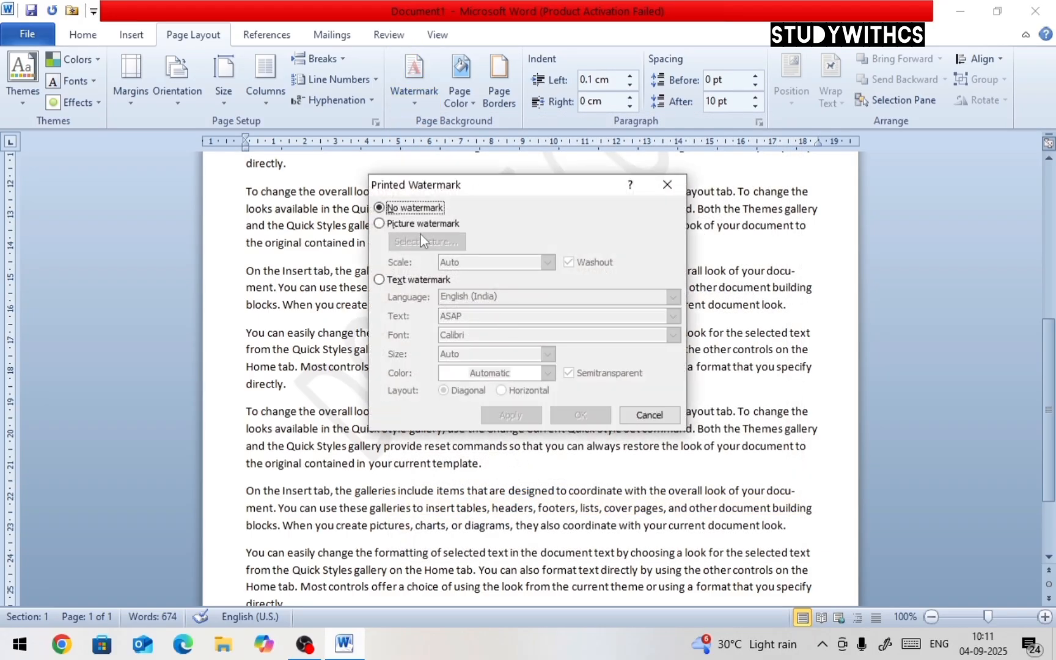
{"action": "left_click", "coordinate": [383, 280]}
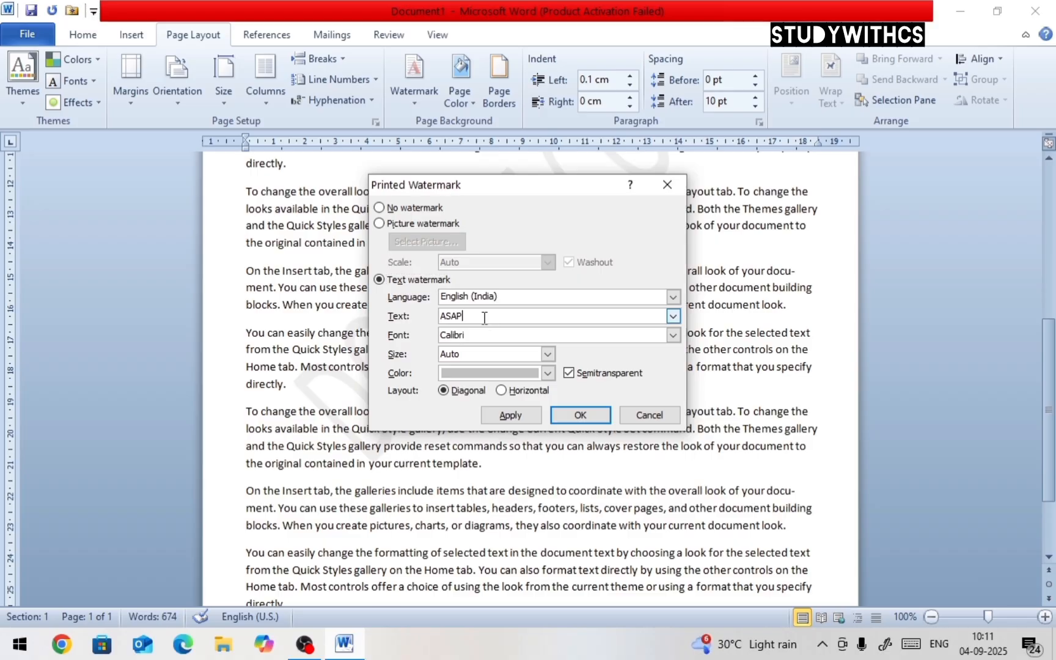
{"action": "left_click_drag", "start_coordinate": [484, 316], "coordinate": [439, 317]}
{"action": "type", "text": "STUDYWITHCS"}
{"action": "left_click", "coordinate": [547, 373]}
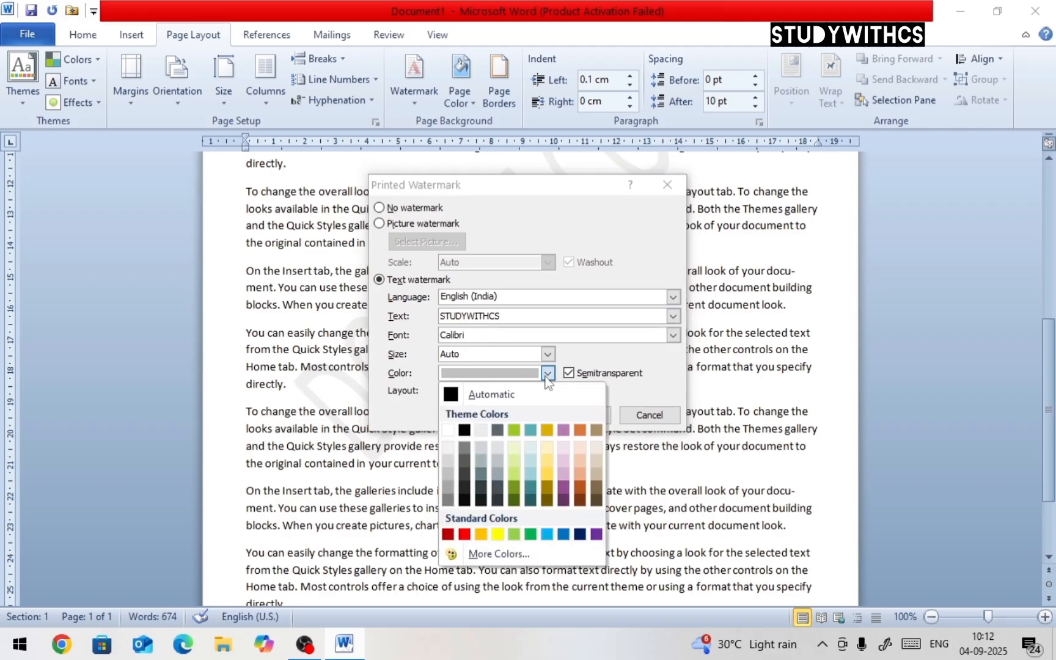
{"action": "left_click", "coordinate": [448, 534]}
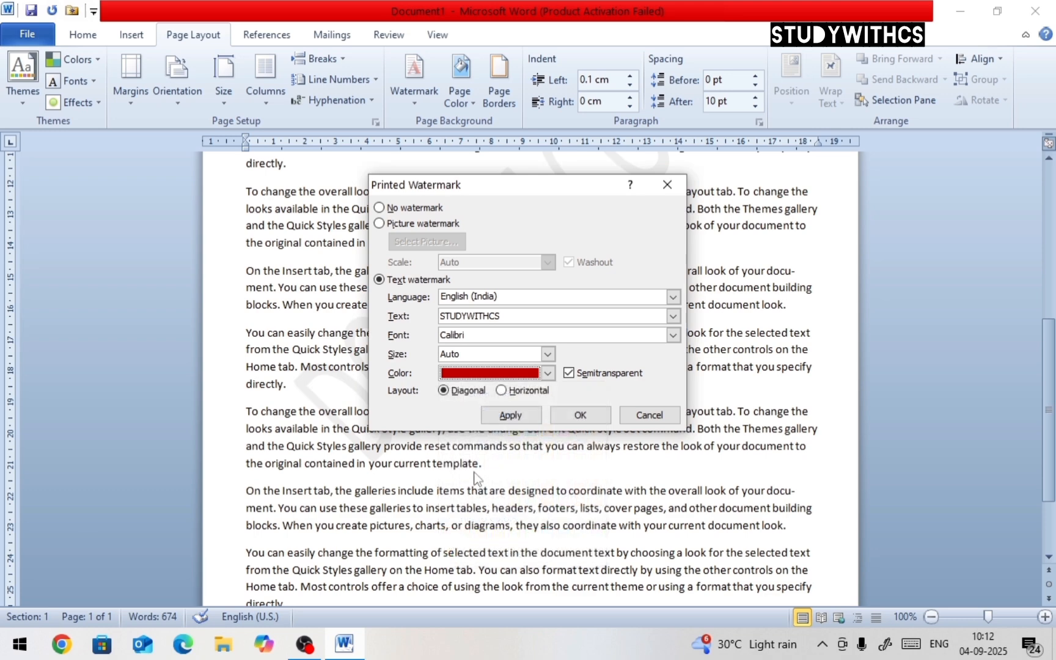
{"action": "left_click", "coordinate": [523, 417]}
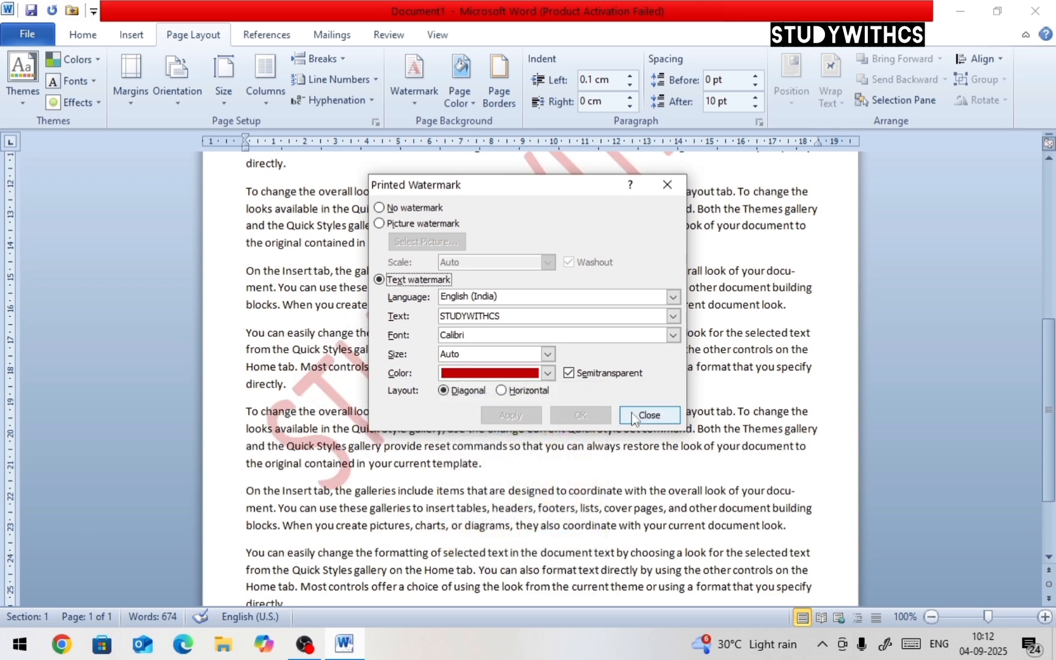
{"action": "left_click", "coordinate": [650, 415]}
Remove the watermark from the document
{"action": "scroll", "coordinate": [589, 361], "scroll_direction": "up", "scroll_amount": 5}
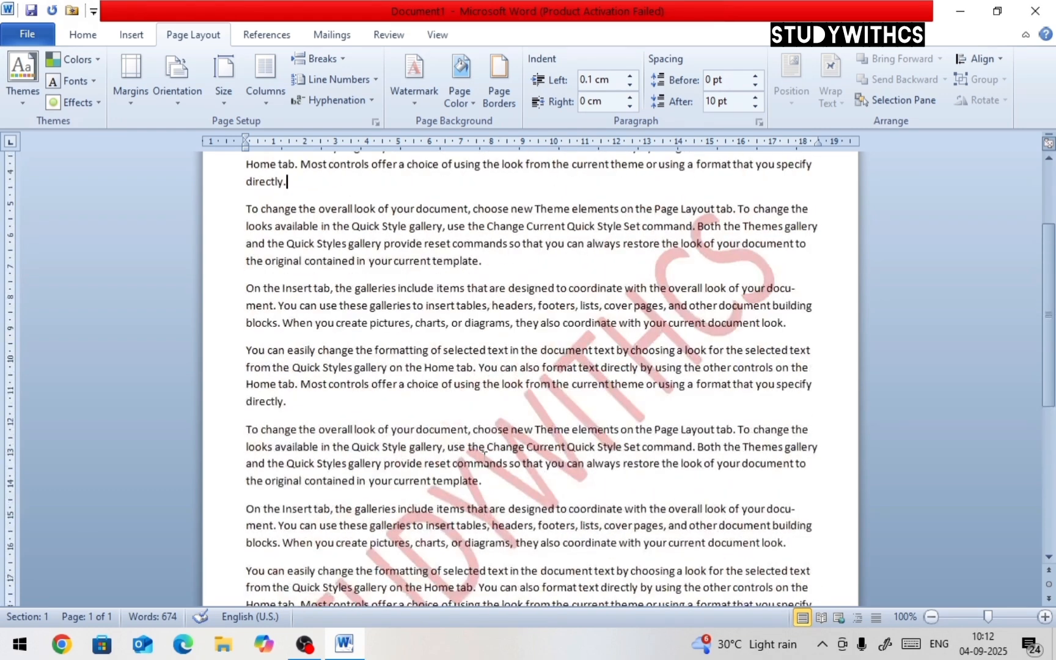
{"action": "left_click", "coordinate": [428, 108]}
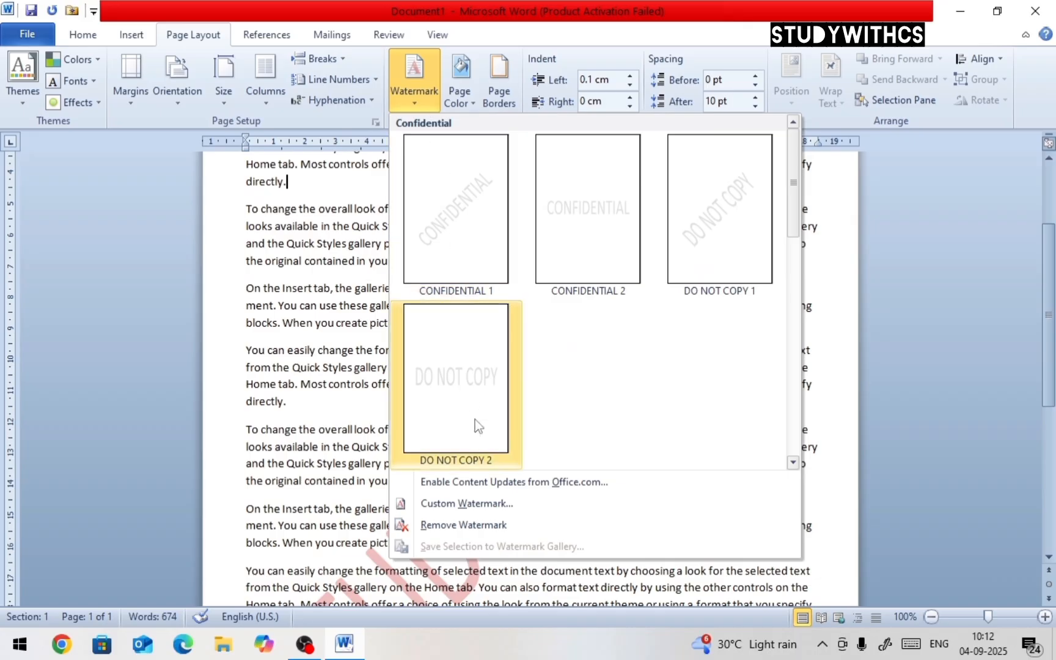
{"action": "left_click", "coordinate": [446, 525]}
{"action": "scroll", "coordinate": [460, 478], "scroll_direction": "down", "scroll_amount": 2}
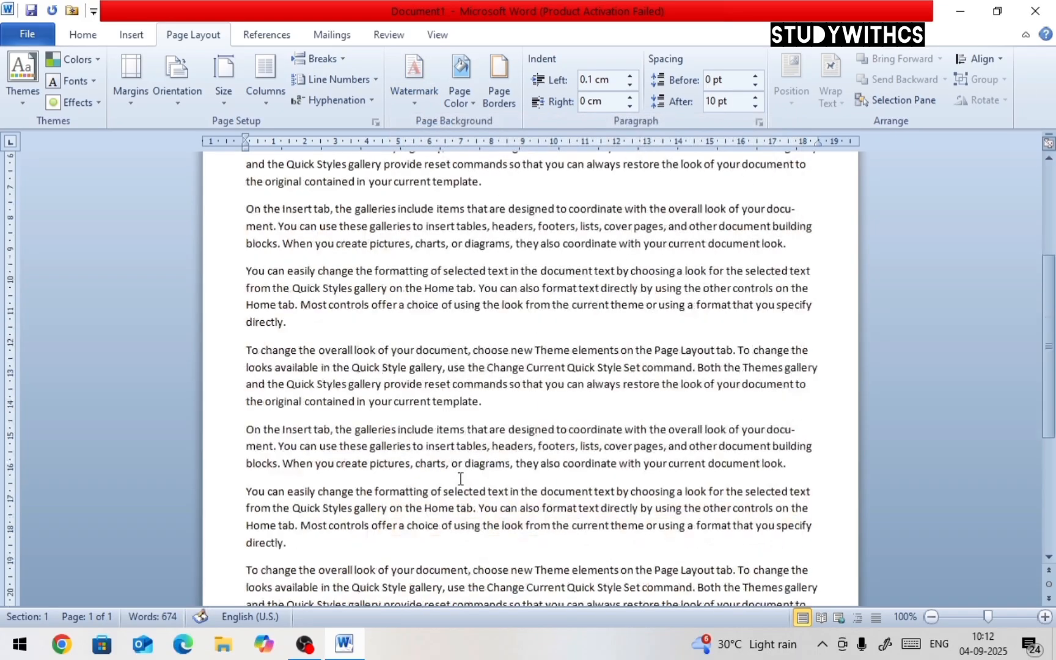
Set a custom picture watermark using the THUMBNAIL image from the Desktop
{"action": "left_click", "coordinate": [408, 91]}
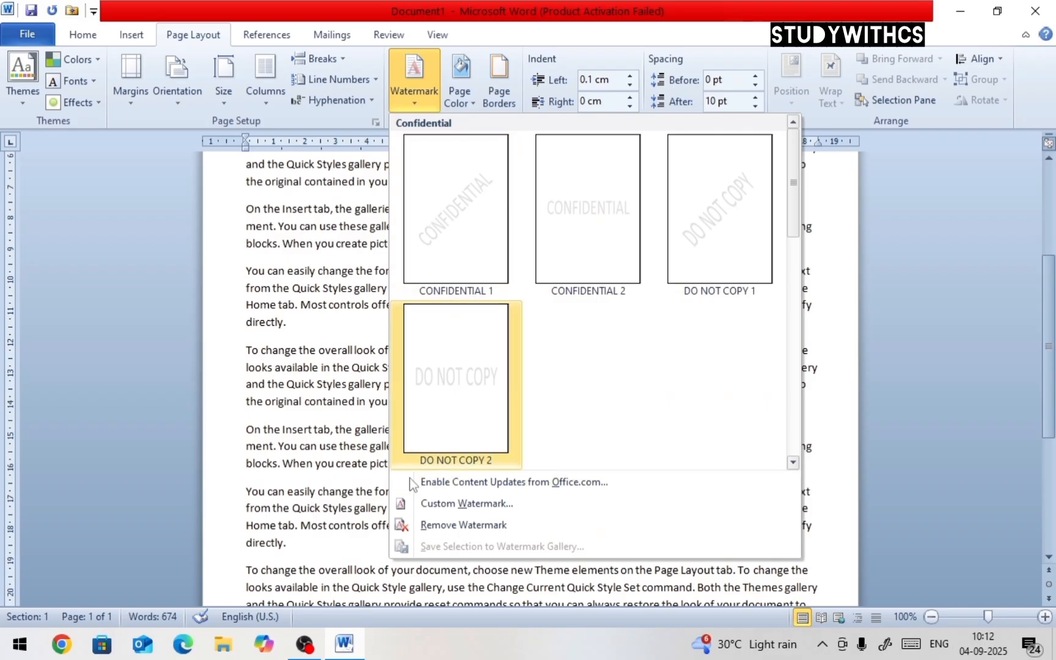
{"action": "left_click", "coordinate": [456, 504]}
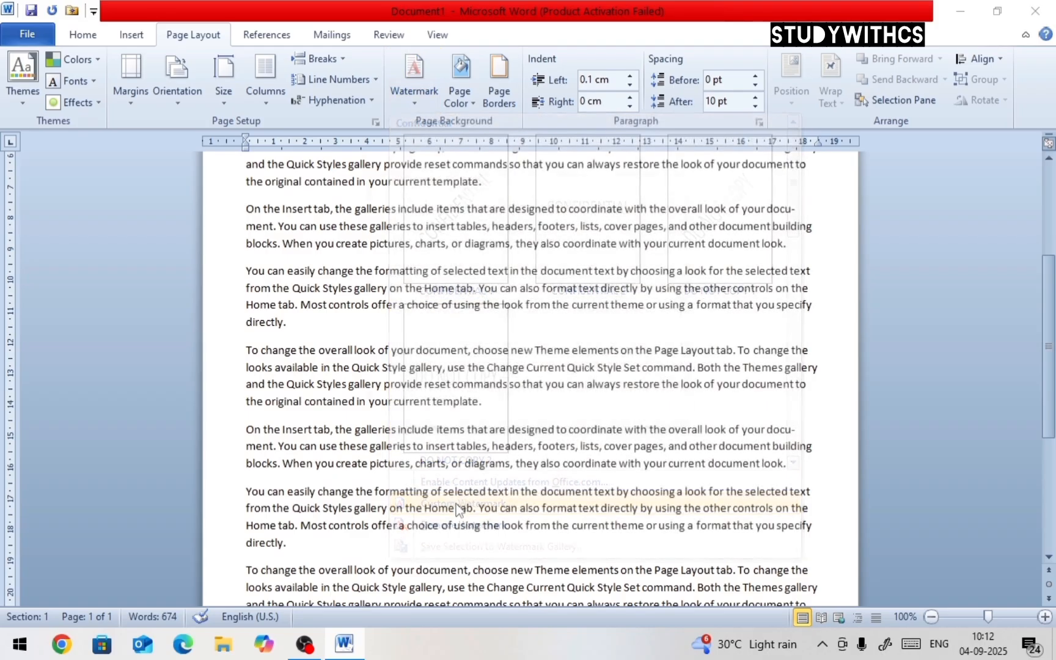
{"action": "left_click", "coordinate": [380, 223]}
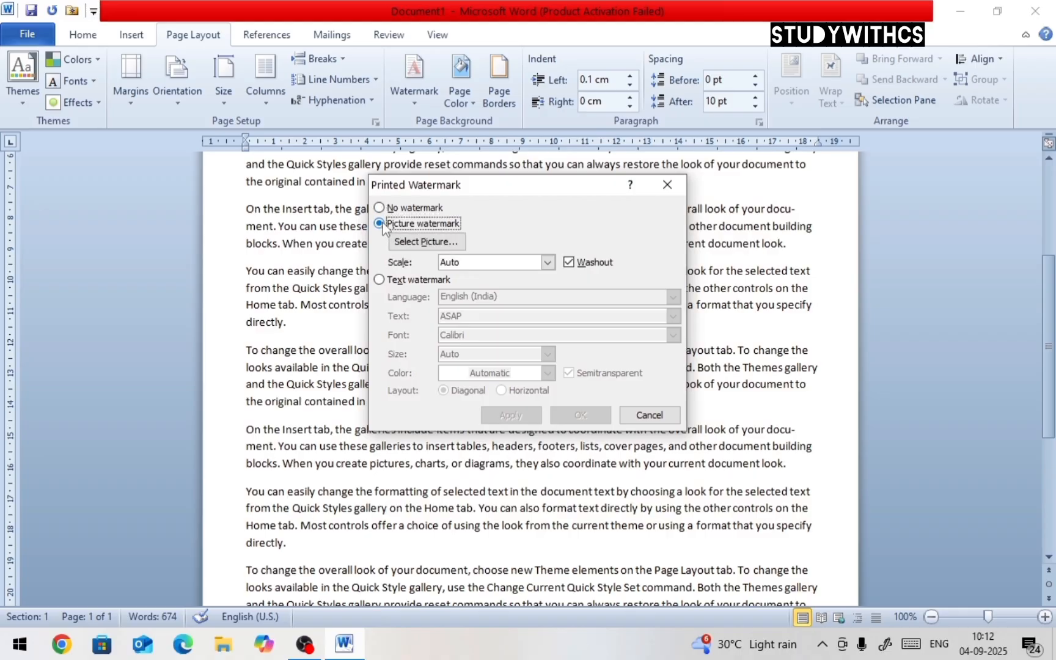
{"action": "left_click", "coordinate": [417, 242]}
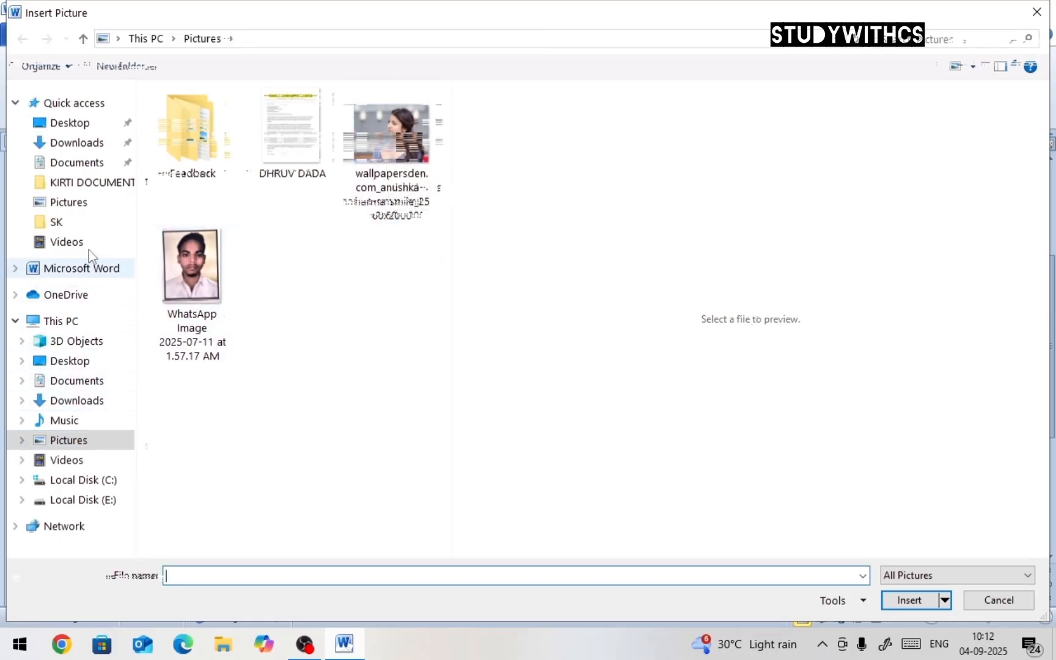
{"action": "left_click", "coordinate": [72, 124]}
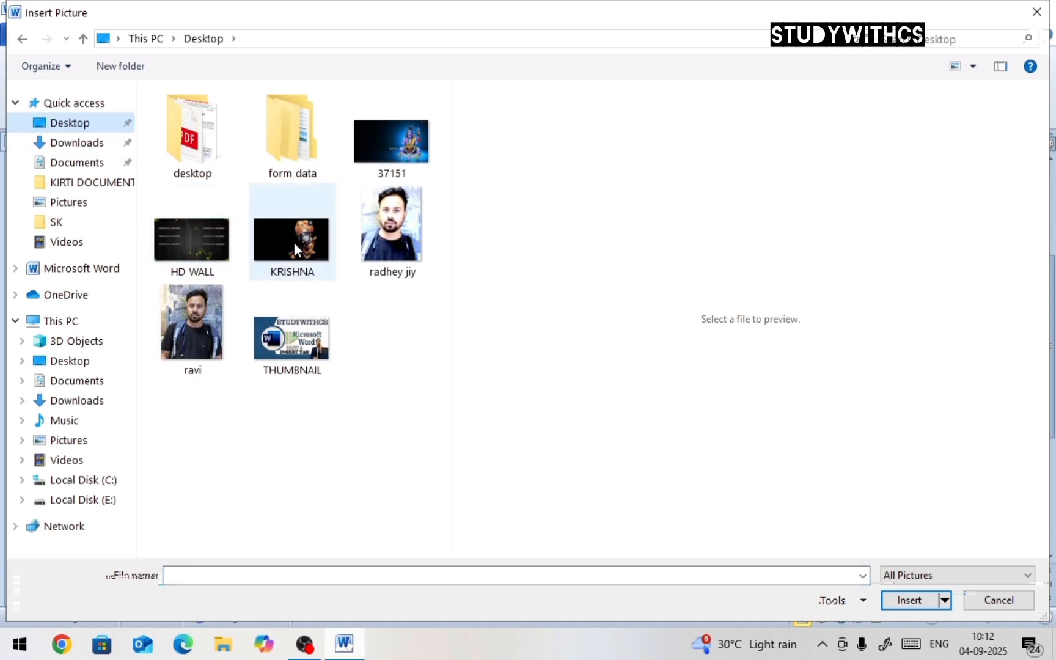
{"action": "left_click", "coordinate": [297, 340]}
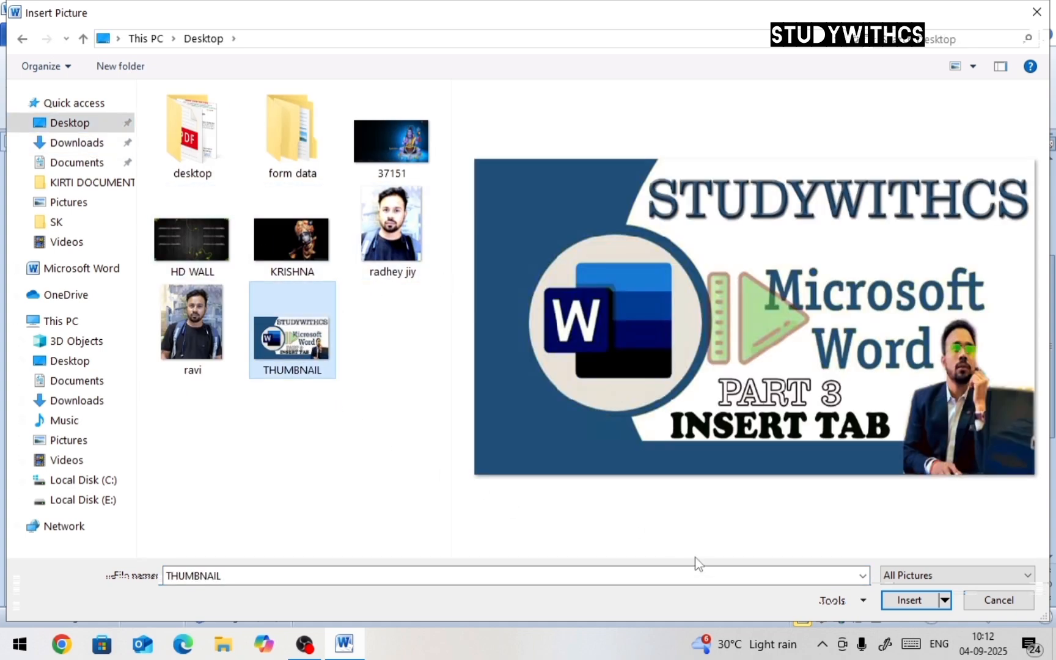
{"action": "left_click", "coordinate": [905, 602]}
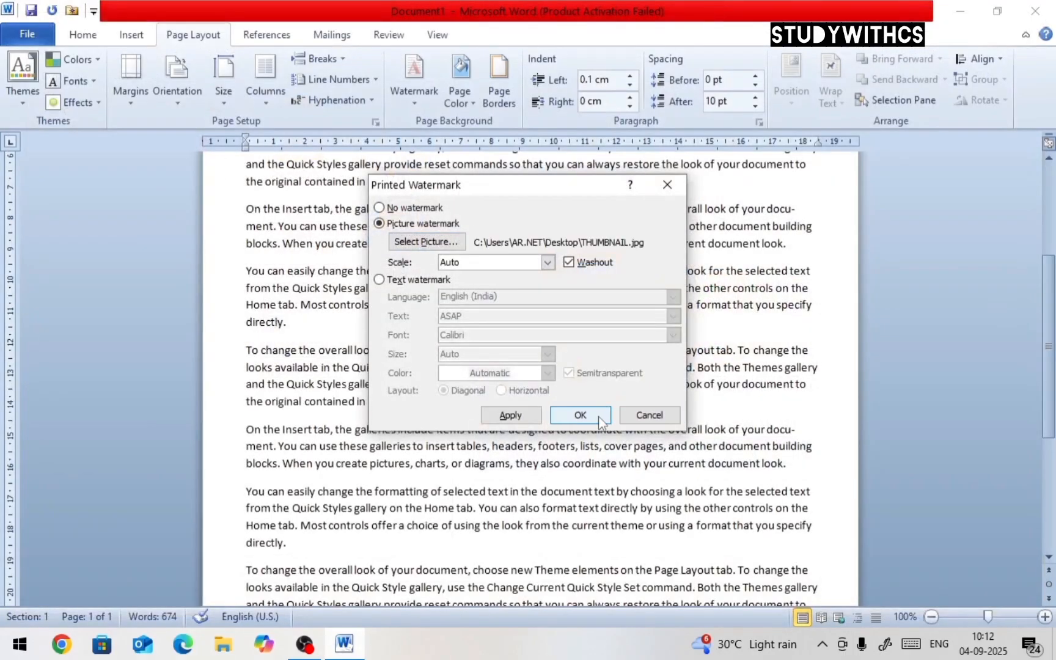
{"action": "left_click", "coordinate": [580, 415]}
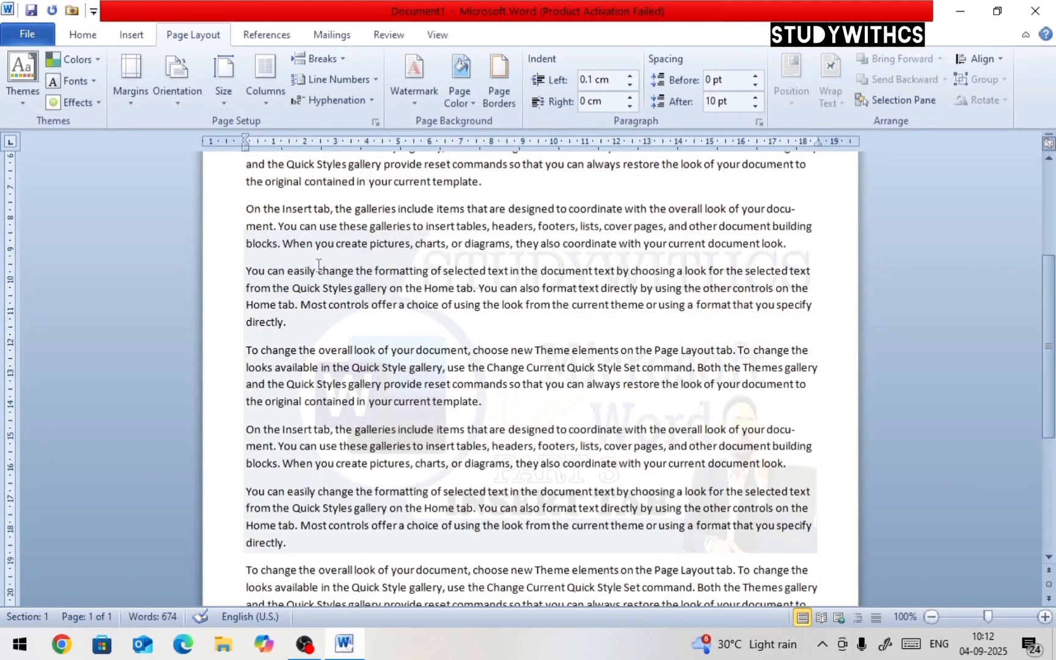
{"action": "left_click_drag", "start_coordinate": [252, 237], "coordinate": [750, 556]}
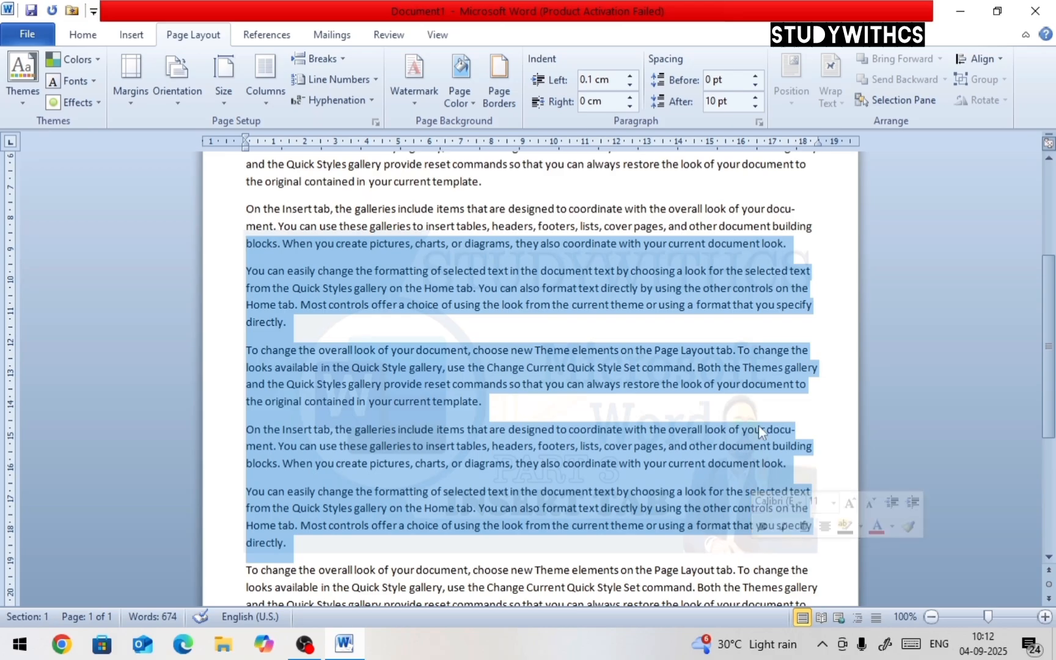
{"action": "left_click", "coordinate": [745, 384]}
{"action": "left_click", "coordinate": [419, 98]}
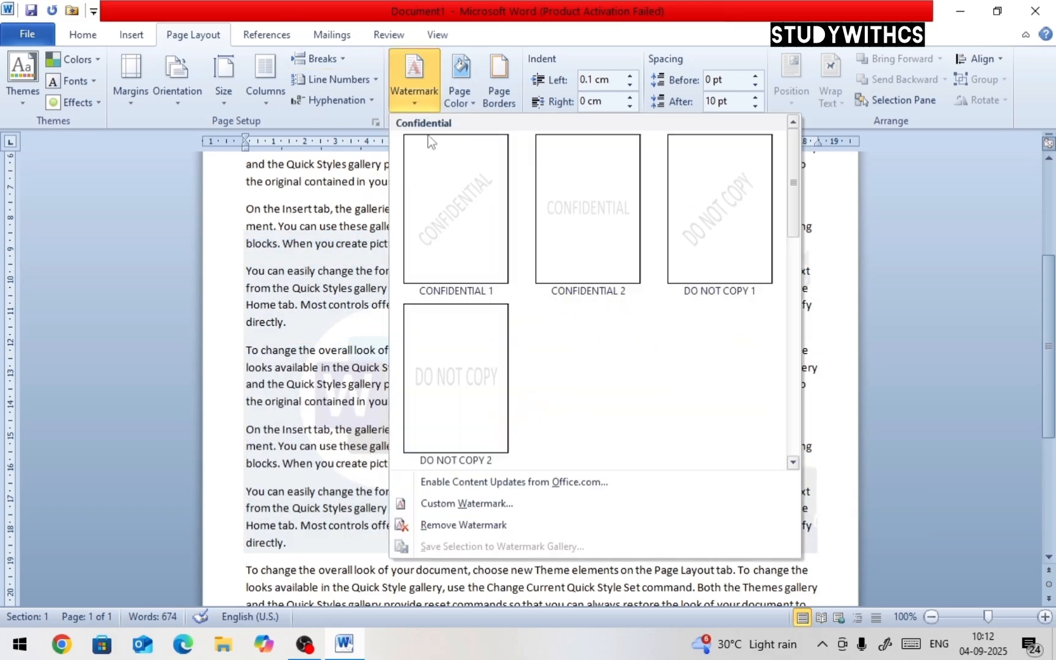
{"action": "left_click", "coordinate": [374, 309]}
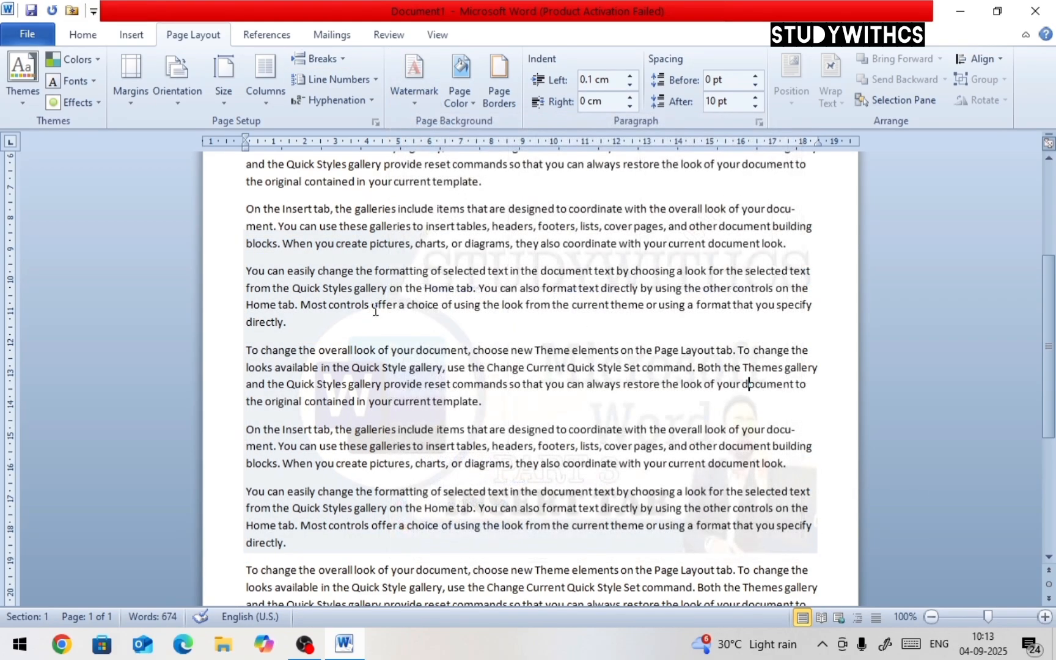
Turn off Washout for the picture watermark and apply the change
{"action": "left_click", "coordinate": [412, 102]}
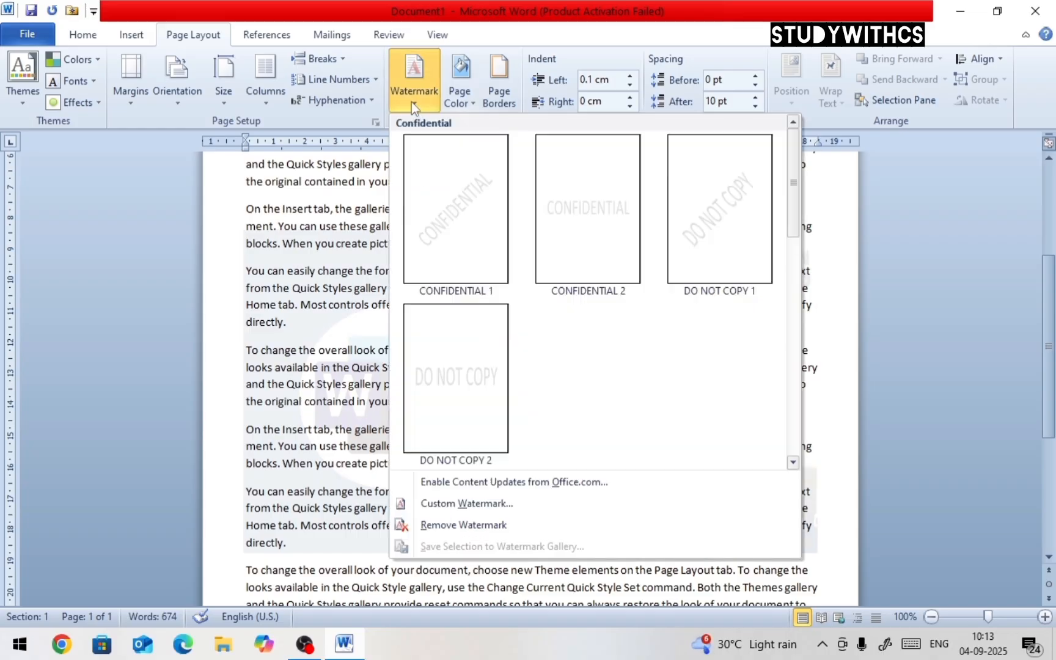
{"action": "left_click", "coordinate": [498, 505]}
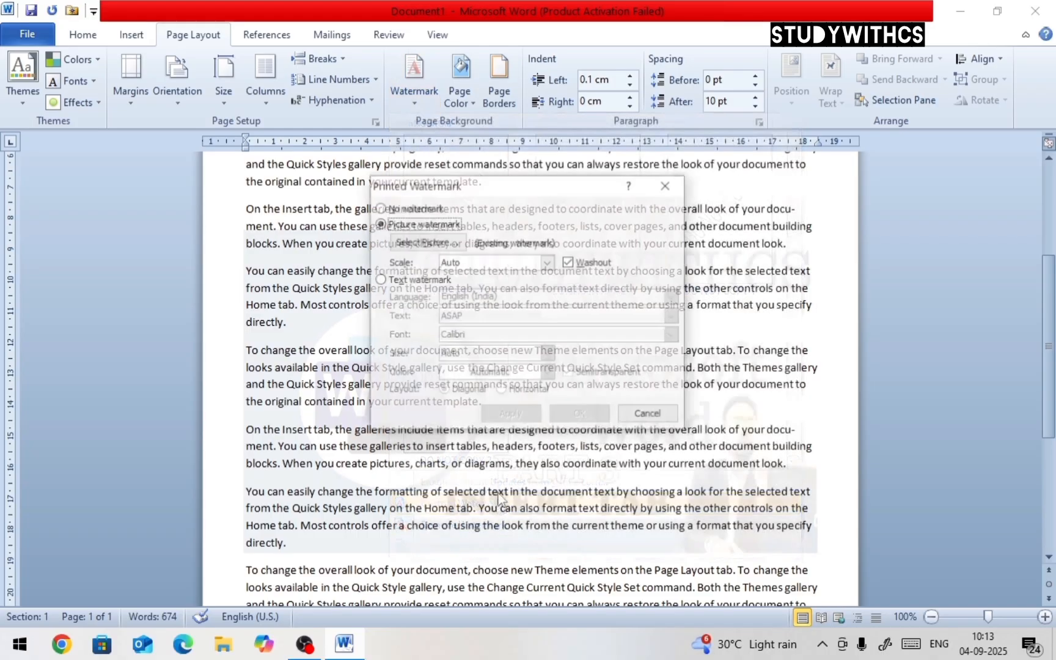
{"action": "left_click", "coordinate": [570, 262]}
{"action": "left_click", "coordinate": [517, 415]}
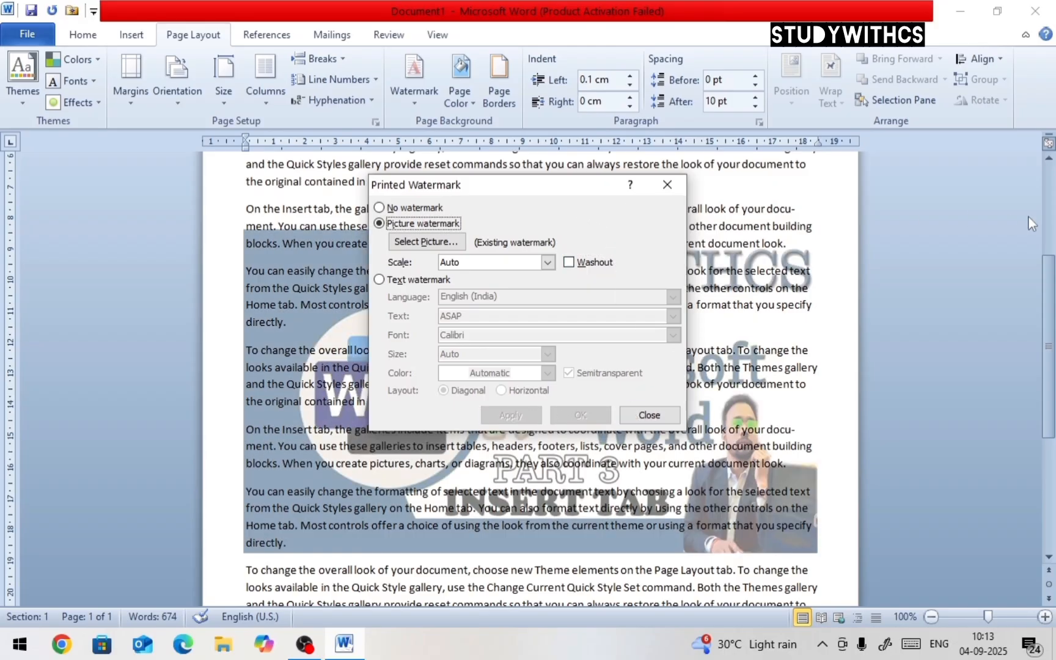
{"action": "left_click_drag", "start_coordinate": [565, 185], "coordinate": [873, 96]}
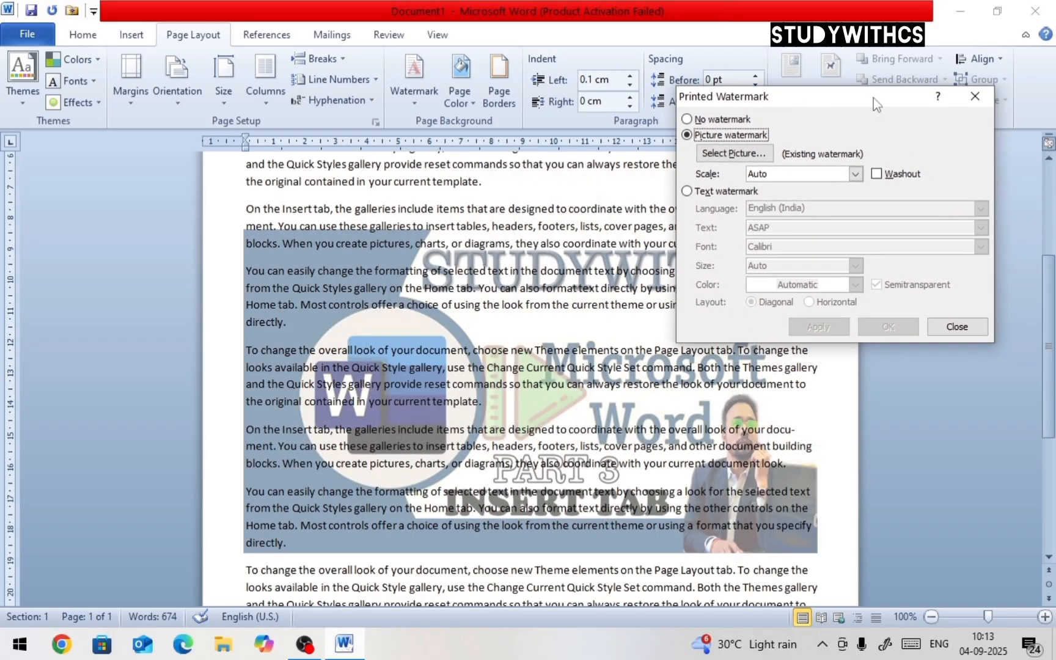
{"action": "left_click", "coordinate": [957, 326]}
Remove the watermark from the document
{"action": "scroll", "coordinate": [663, 284], "scroll_direction": "down", "scroll_amount": 5}
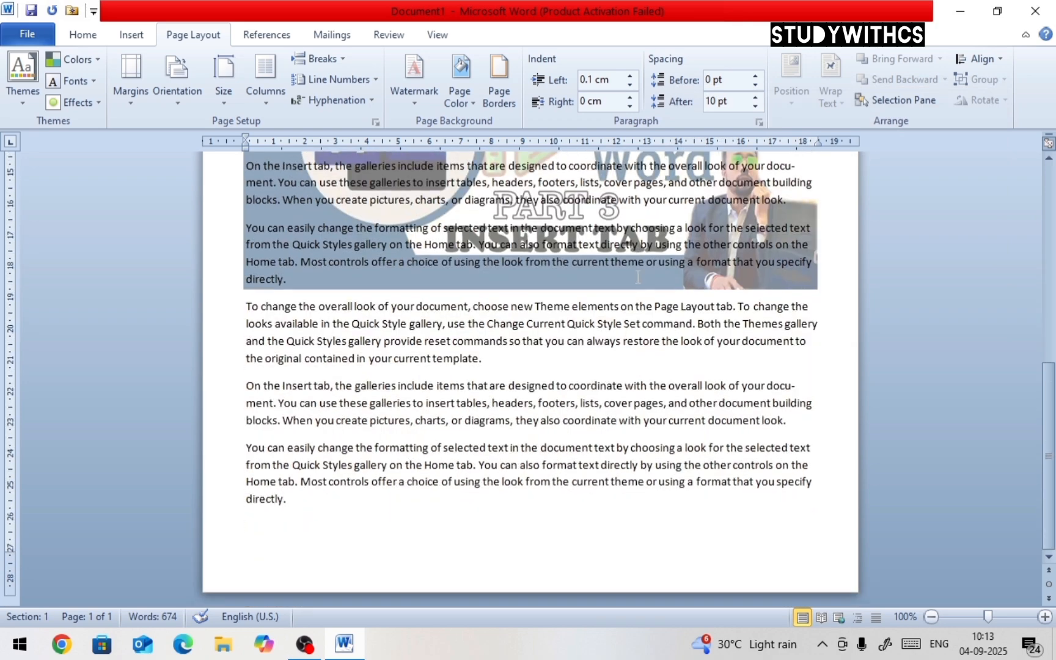
{"action": "scroll", "coordinate": [637, 277], "scroll_direction": "up", "scroll_amount": 5}
{"action": "left_click", "coordinate": [407, 98]}
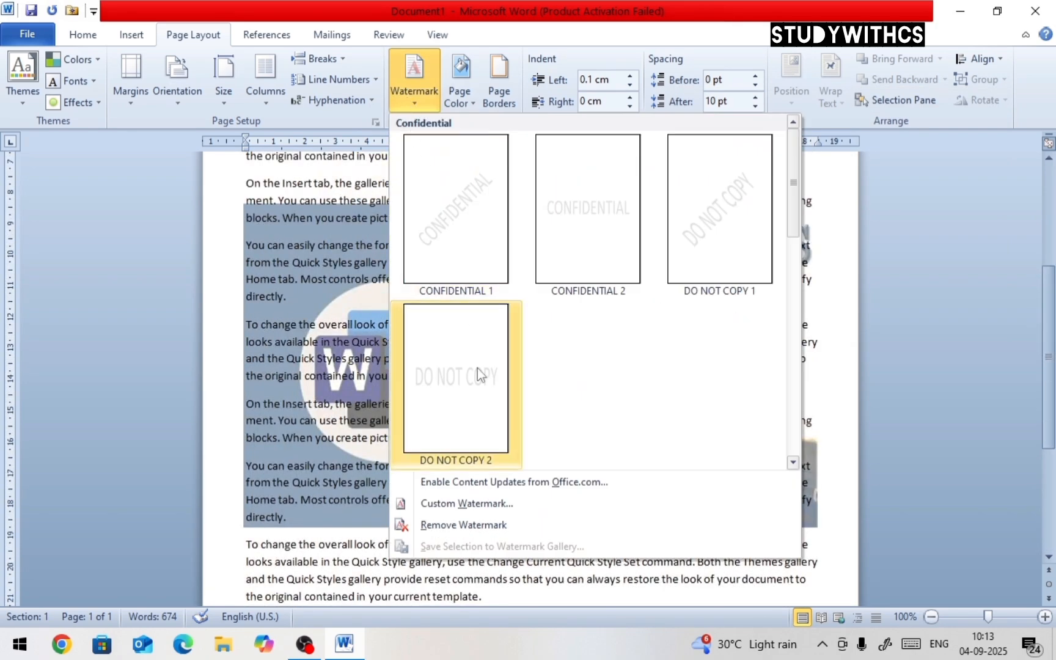
{"action": "left_click", "coordinate": [485, 525]}
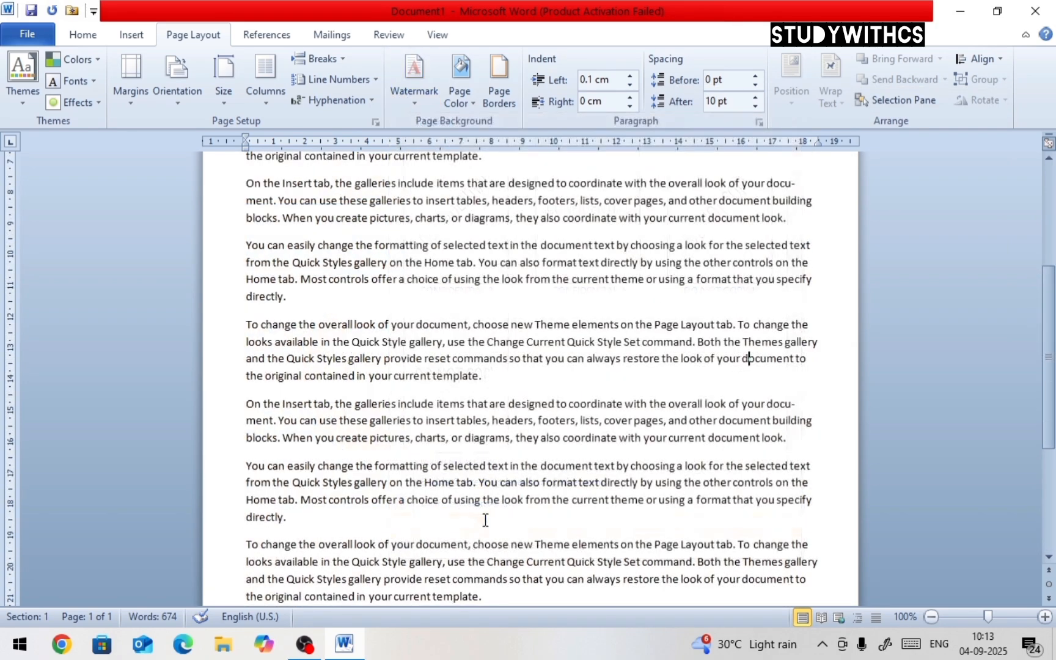
{"action": "scroll", "coordinate": [493, 387], "scroll_direction": "up", "scroll_amount": 4}
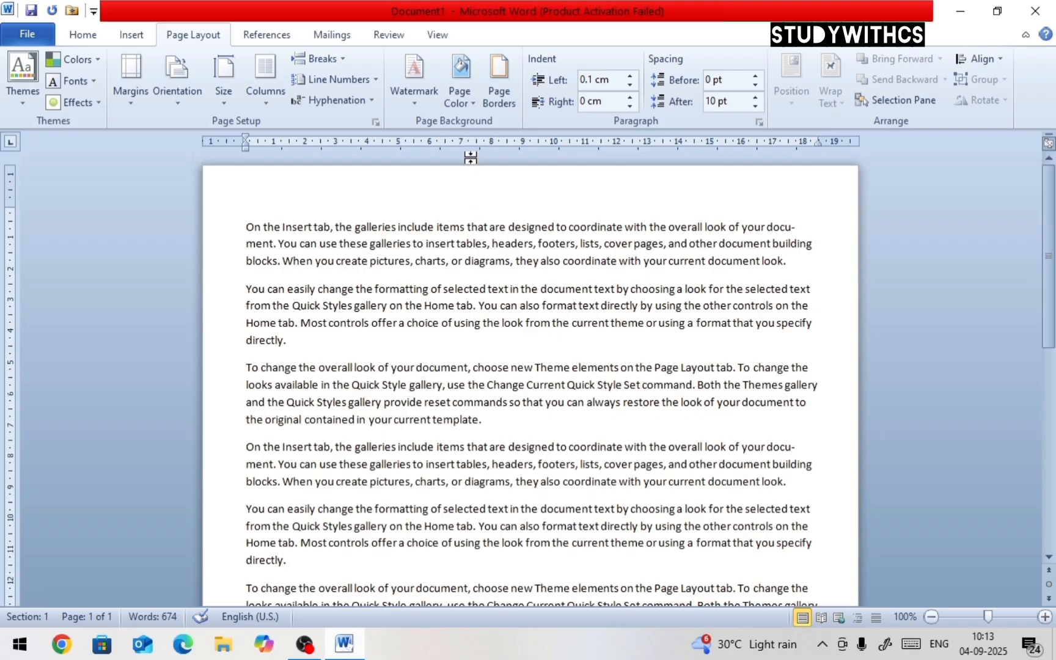
Open the Page Color palette to choose a page background color
{"action": "left_click", "coordinate": [476, 102]}
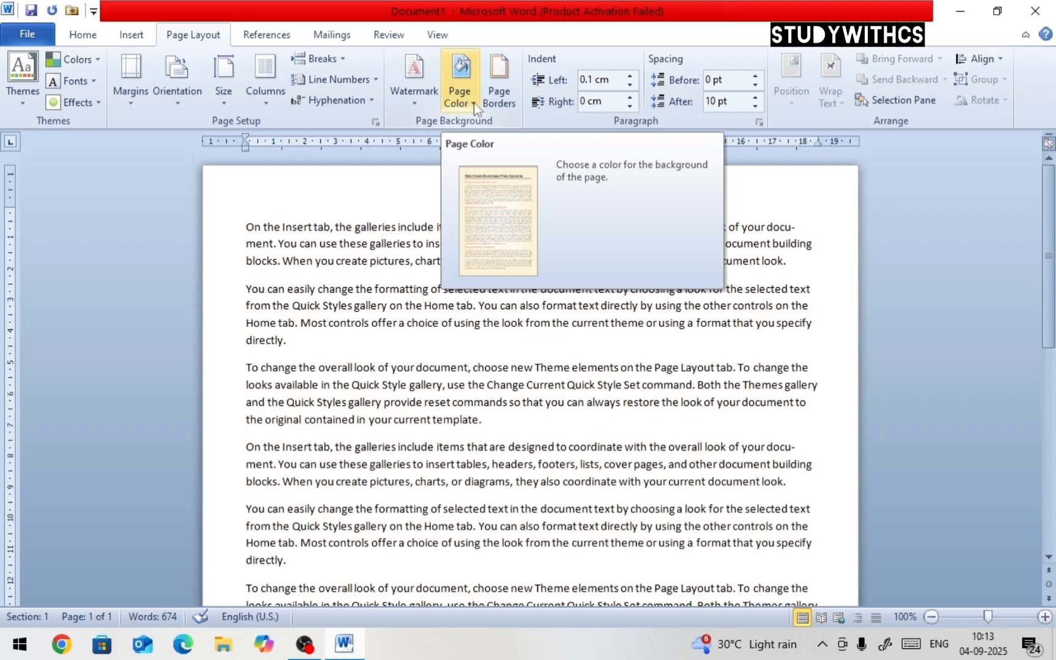
{"action": "left_click", "coordinate": [475, 104]}
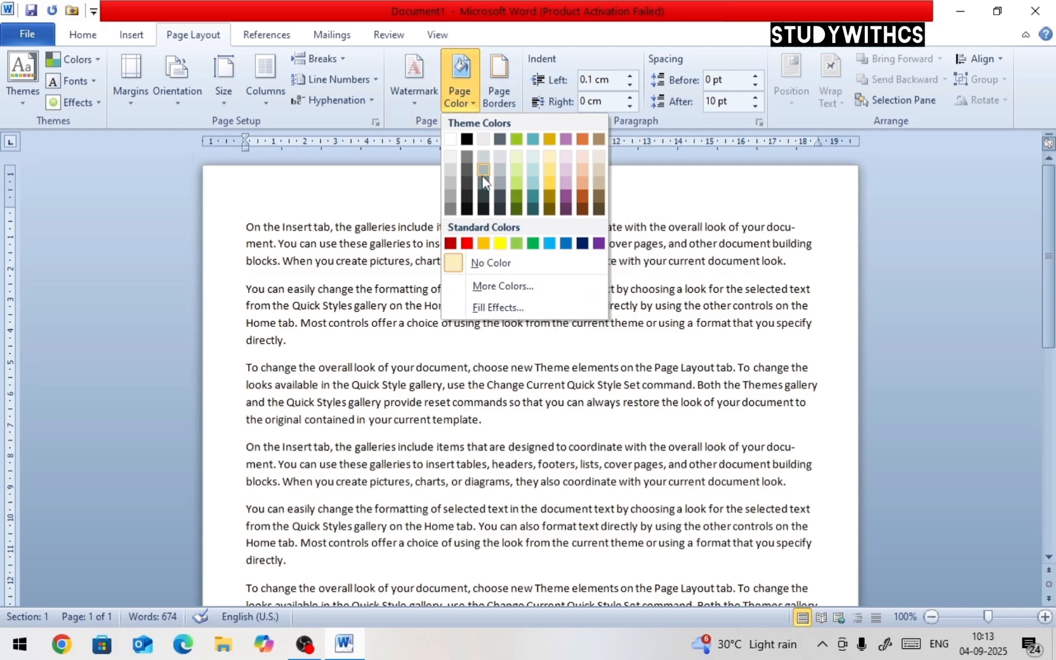
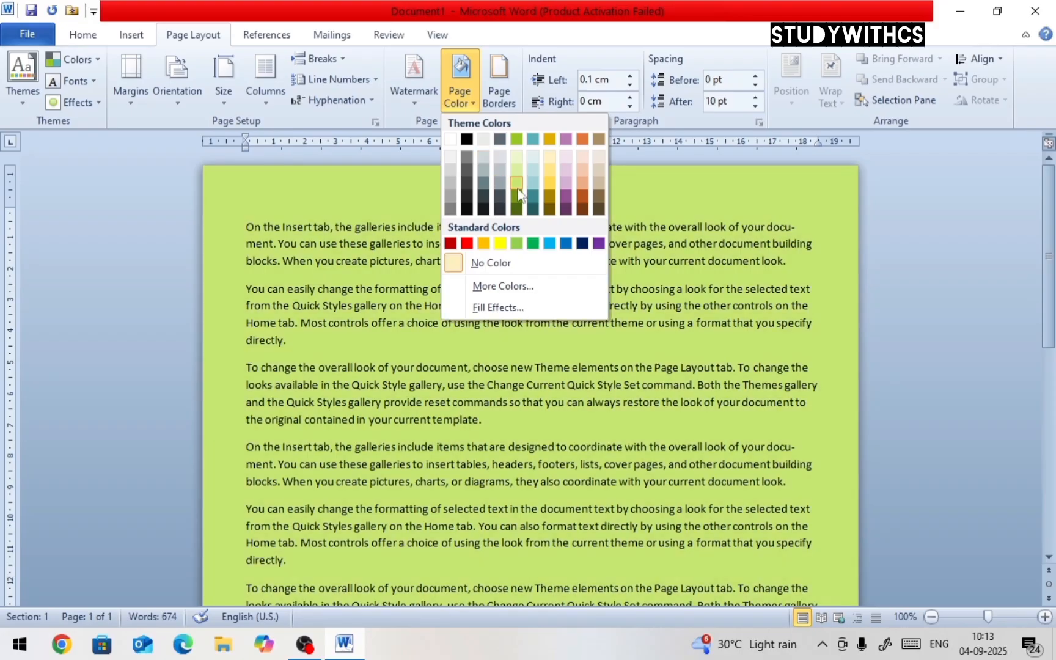
Apply a light green theme page color, then reset the page background to No Color
{"action": "left_click", "coordinate": [516, 182]}
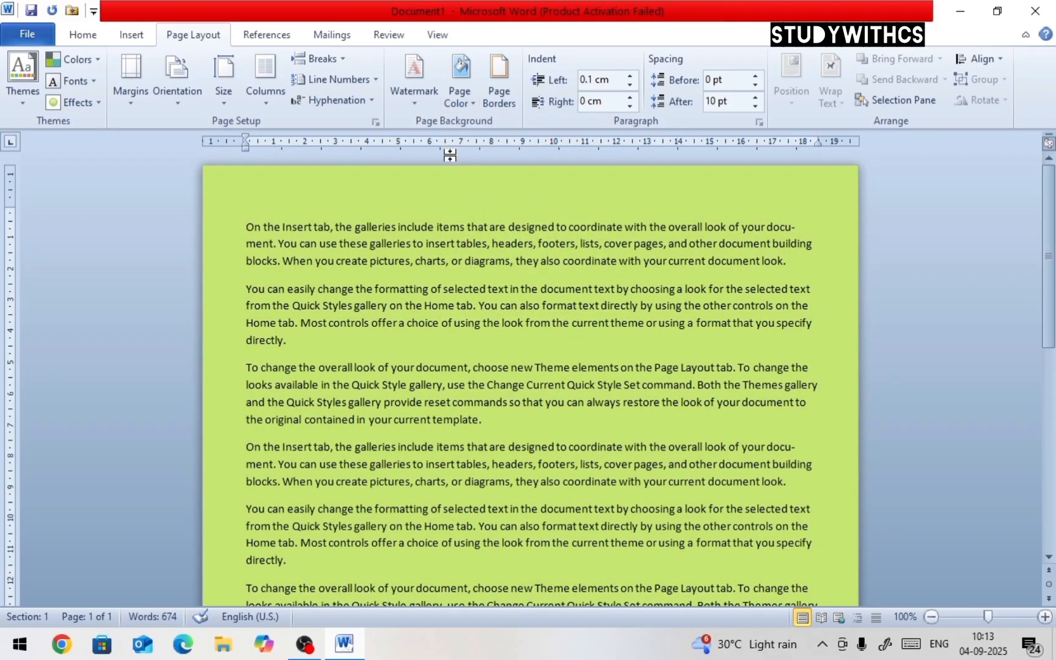
{"action": "left_click", "coordinate": [473, 105]}
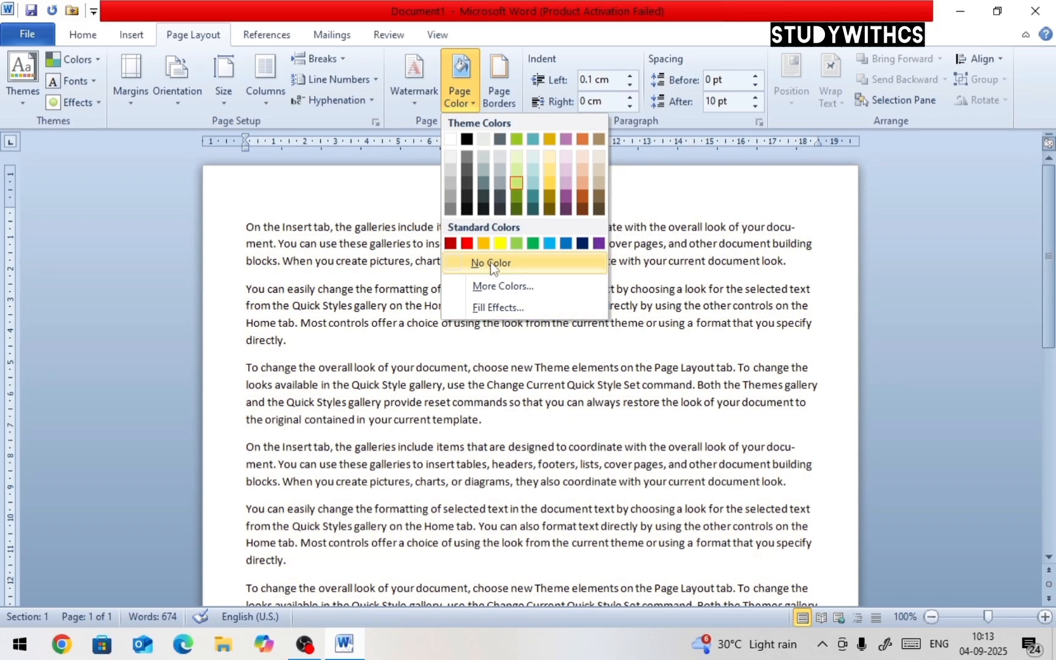
{"action": "left_click", "coordinate": [491, 264]}
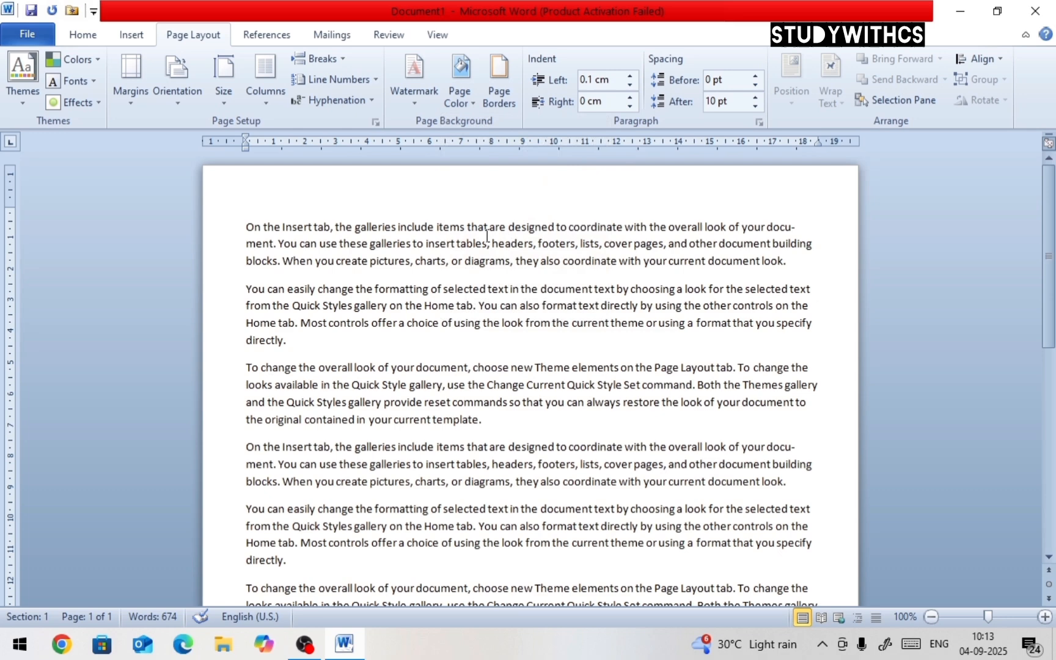
Apply a custom purple page color from the More Colors palette, then remove the page color again
{"action": "left_click", "coordinate": [471, 102]}
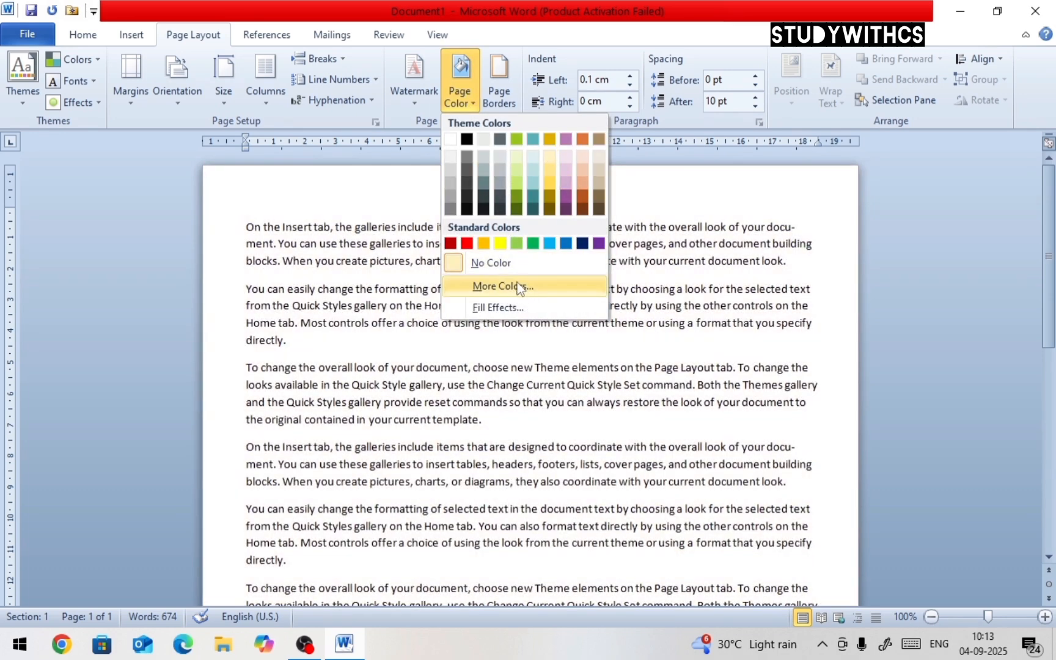
{"action": "left_click", "coordinate": [519, 286]}
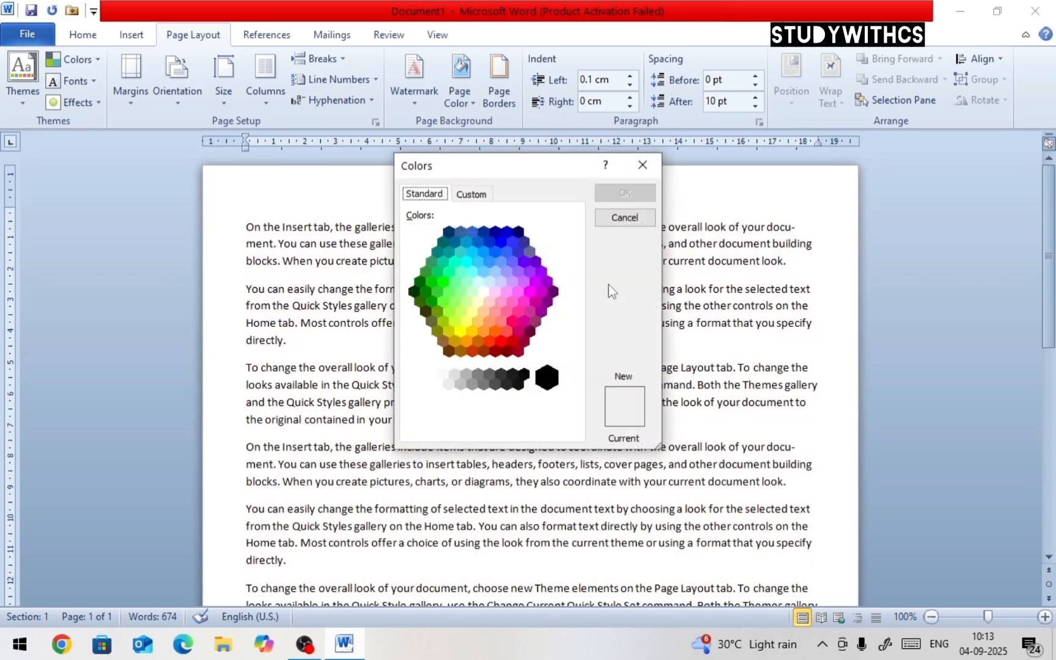
{"action": "left_click", "coordinate": [525, 286]}
{"action": "left_click", "coordinate": [523, 273]}
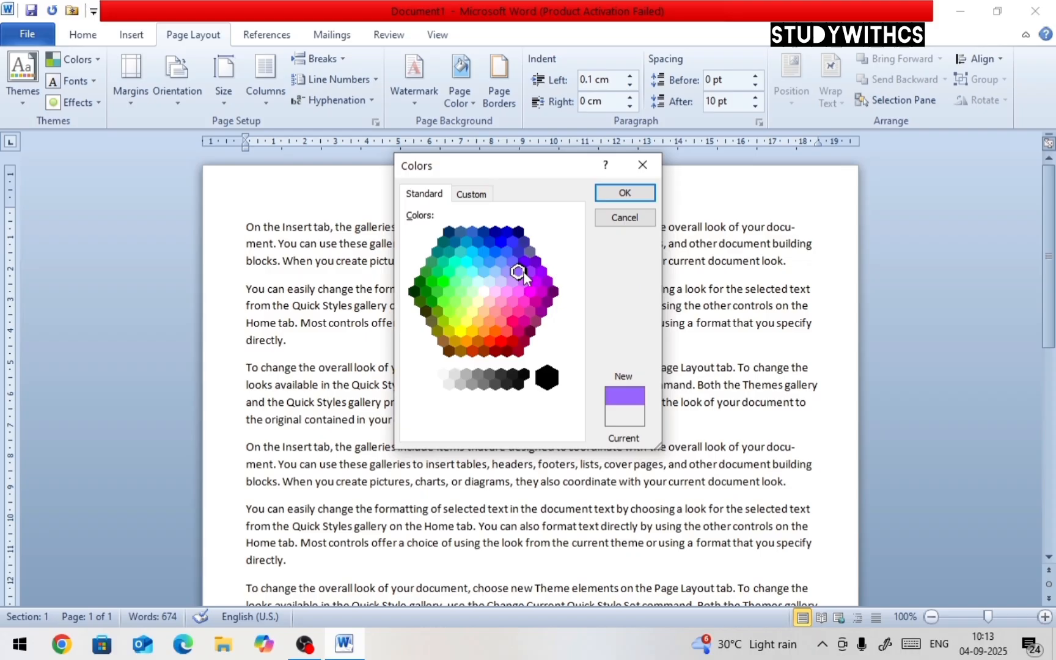
{"action": "left_click", "coordinate": [598, 198]}
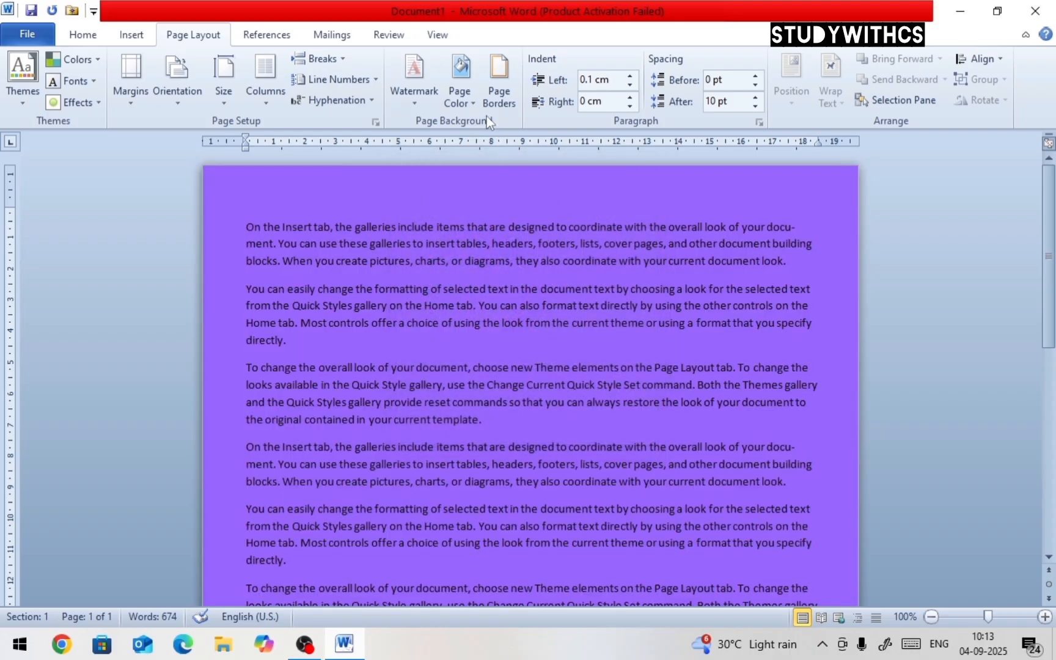
{"action": "left_click", "coordinate": [471, 101]}
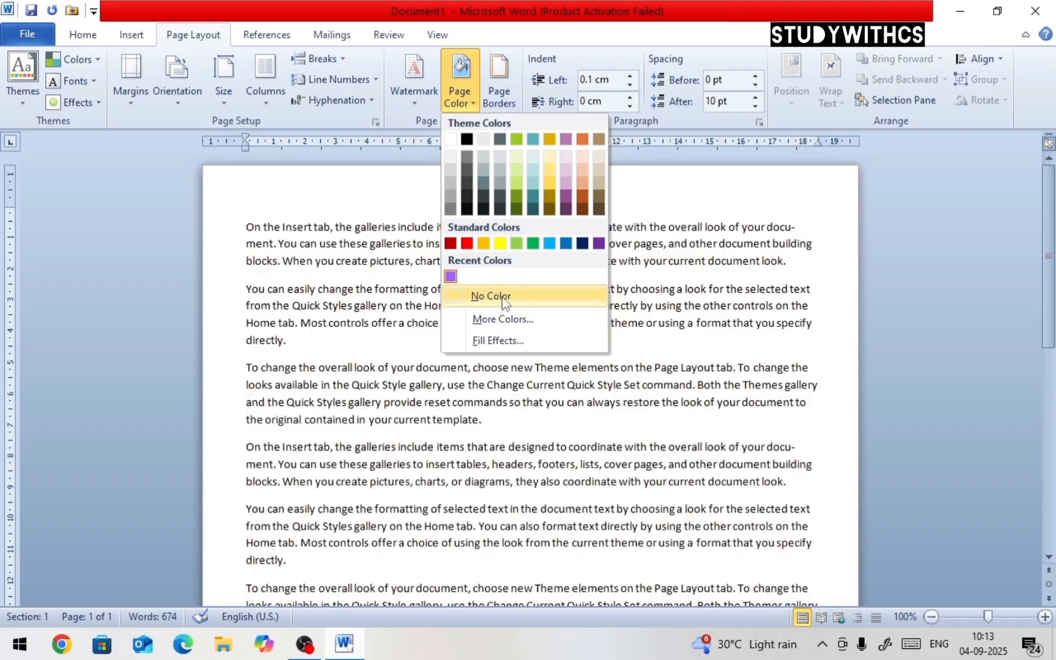
{"action": "left_click", "coordinate": [491, 295]}
Fill the page with a one-color light green horizontal gradient using Fill Effects
{"action": "left_click", "coordinate": [460, 91]}
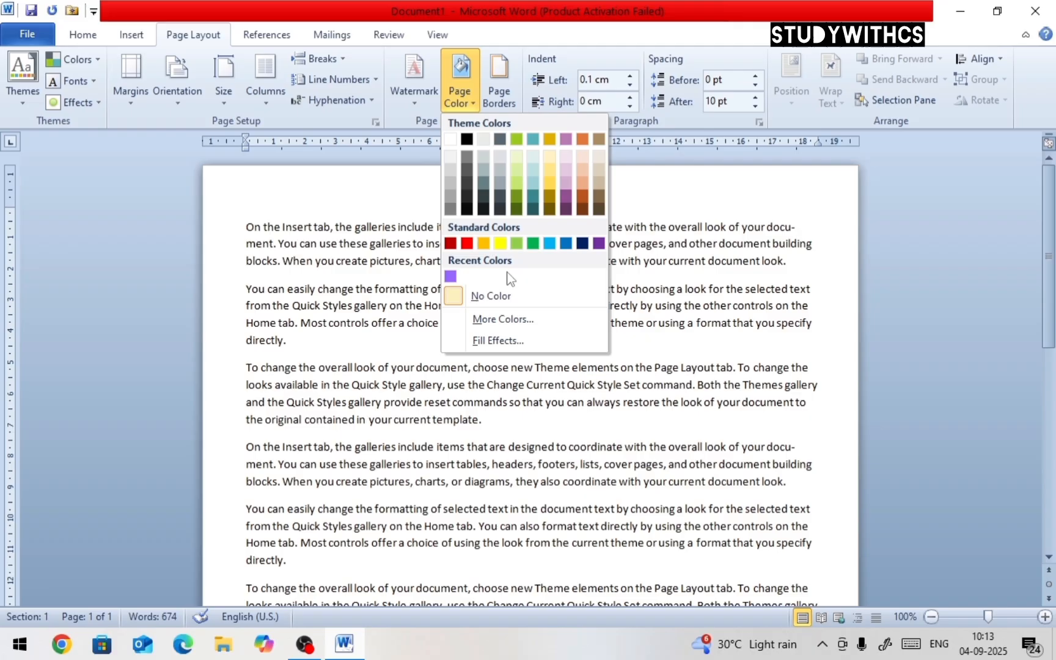
{"action": "left_click", "coordinate": [498, 341]}
{"action": "left_click", "coordinate": [409, 192]}
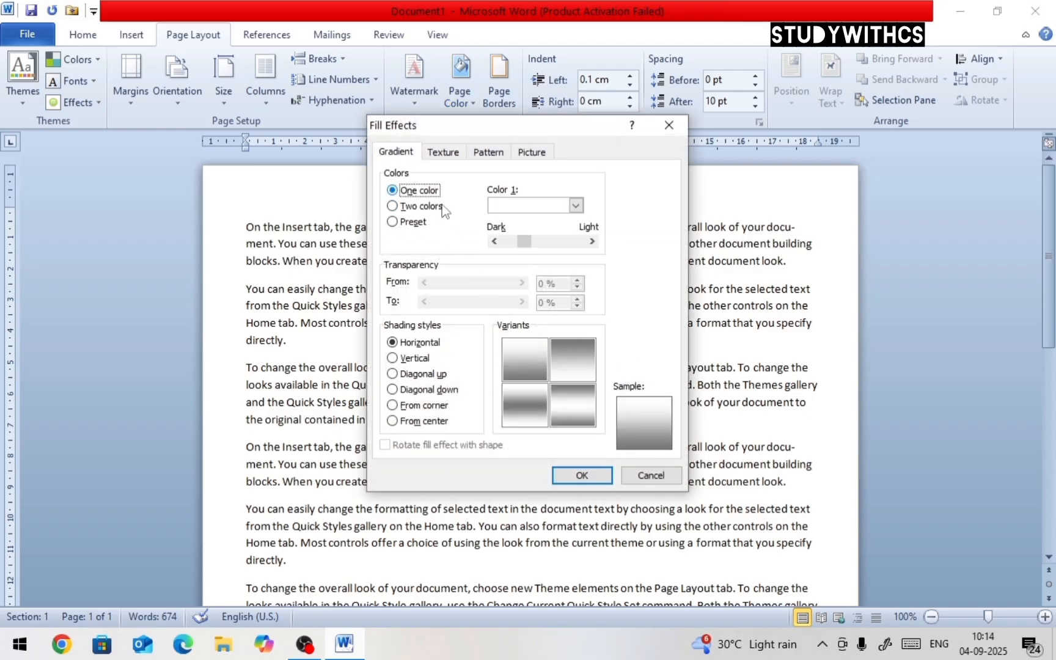
{"action": "left_click", "coordinate": [575, 206]}
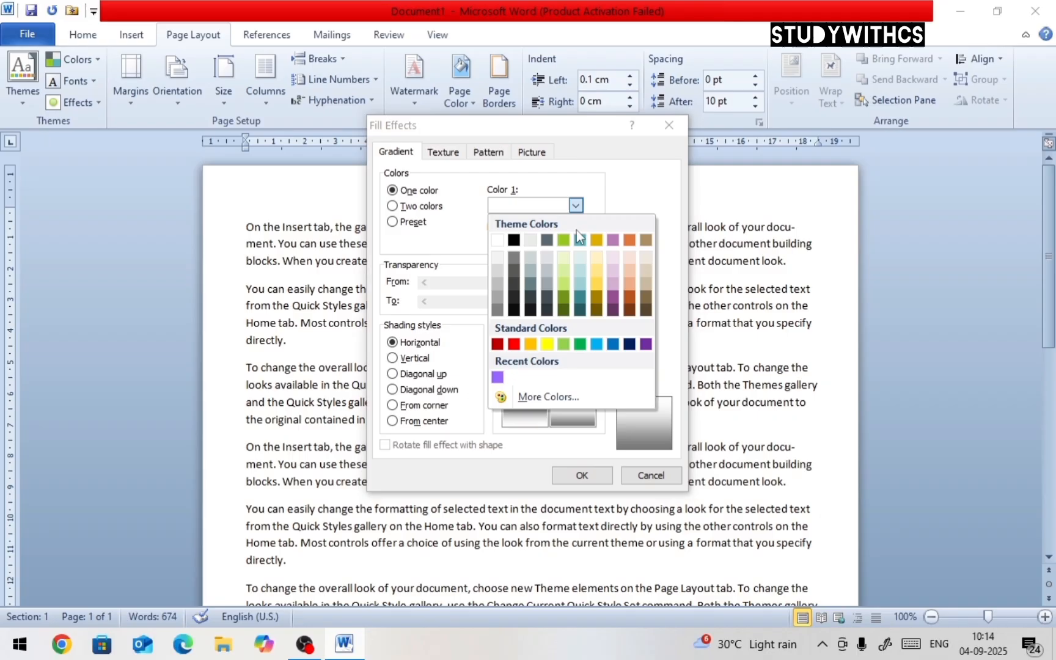
{"action": "left_click", "coordinate": [564, 272]}
{"action": "left_click", "coordinate": [578, 384]}
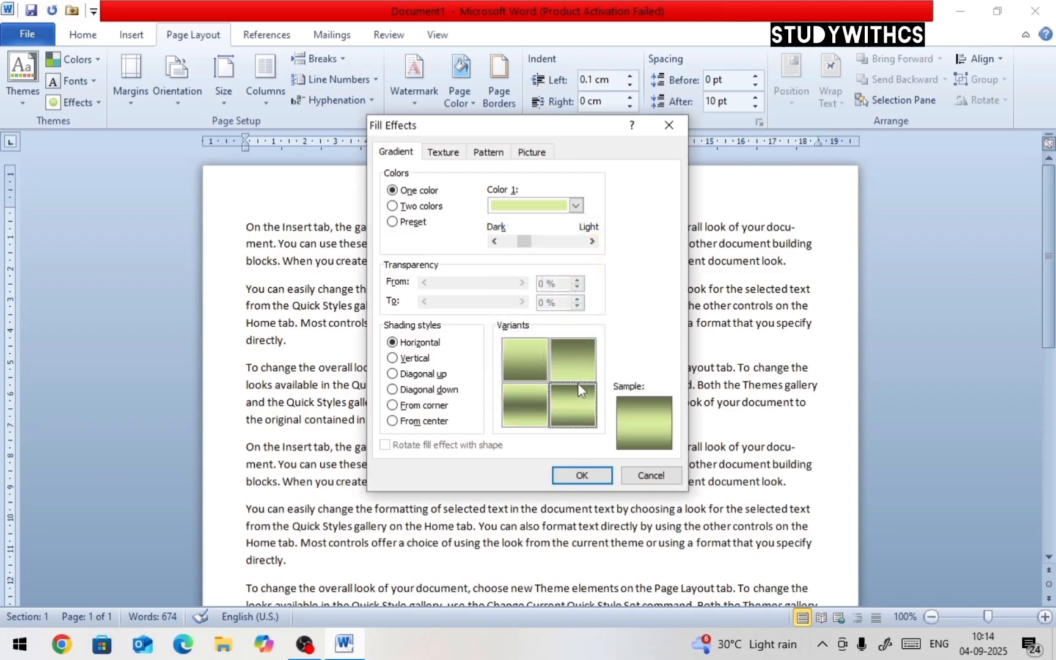
{"action": "left_click", "coordinate": [583, 475]}
Switch the page gradient to two colors, with black as Color 2 and gold as Color 1
{"action": "left_click", "coordinate": [456, 101]}
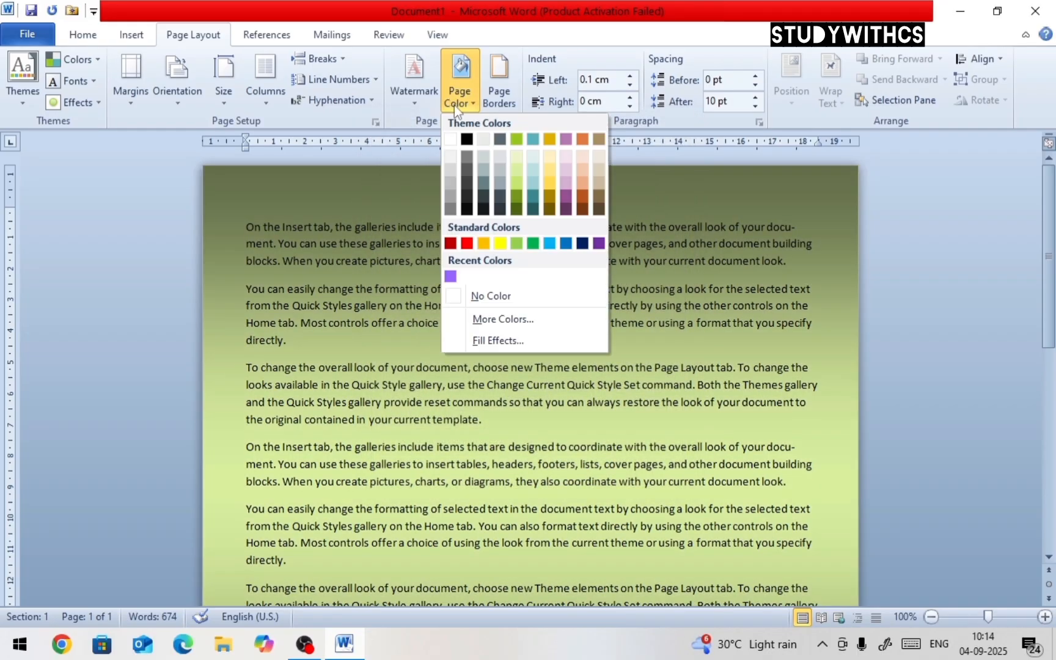
{"action": "left_click", "coordinate": [493, 340]}
{"action": "left_click", "coordinate": [419, 206]}
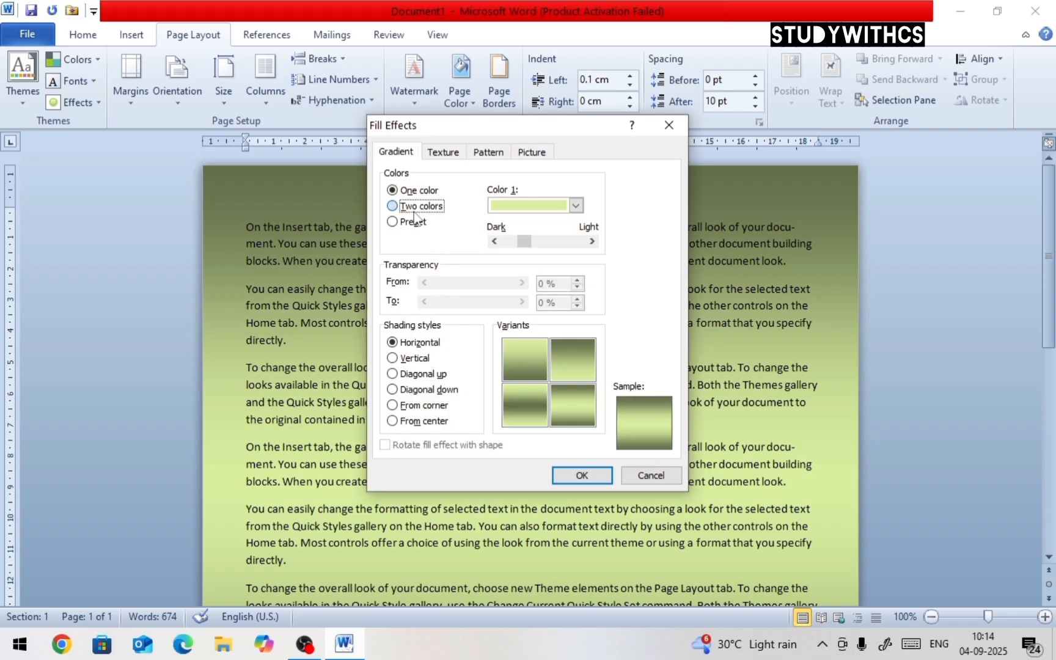
{"action": "left_click", "coordinate": [575, 239]}
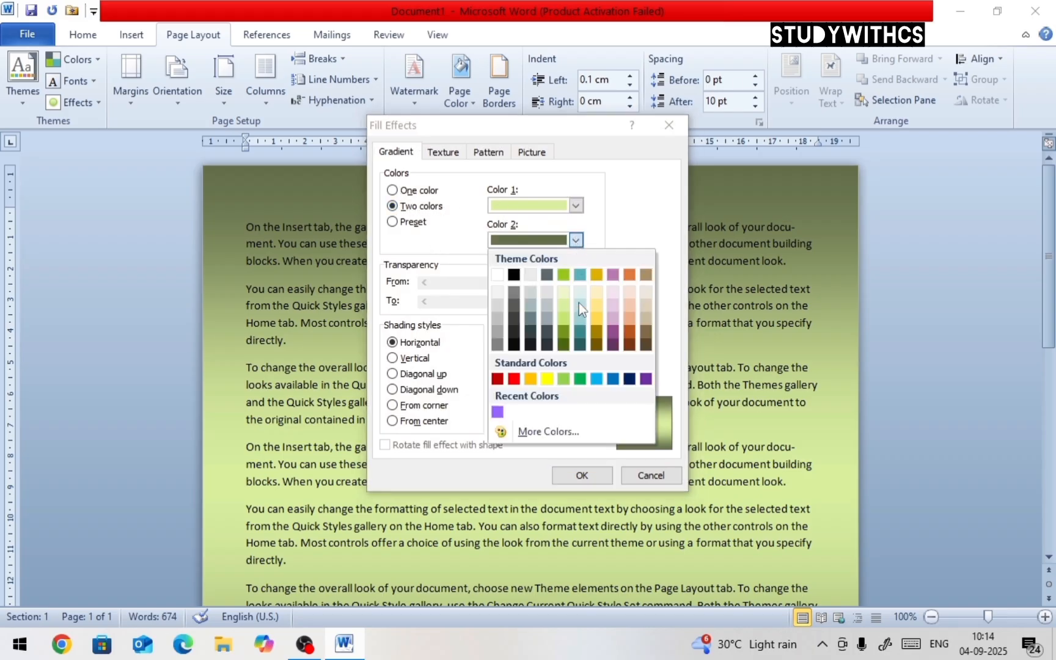
{"action": "left_click", "coordinate": [531, 345]}
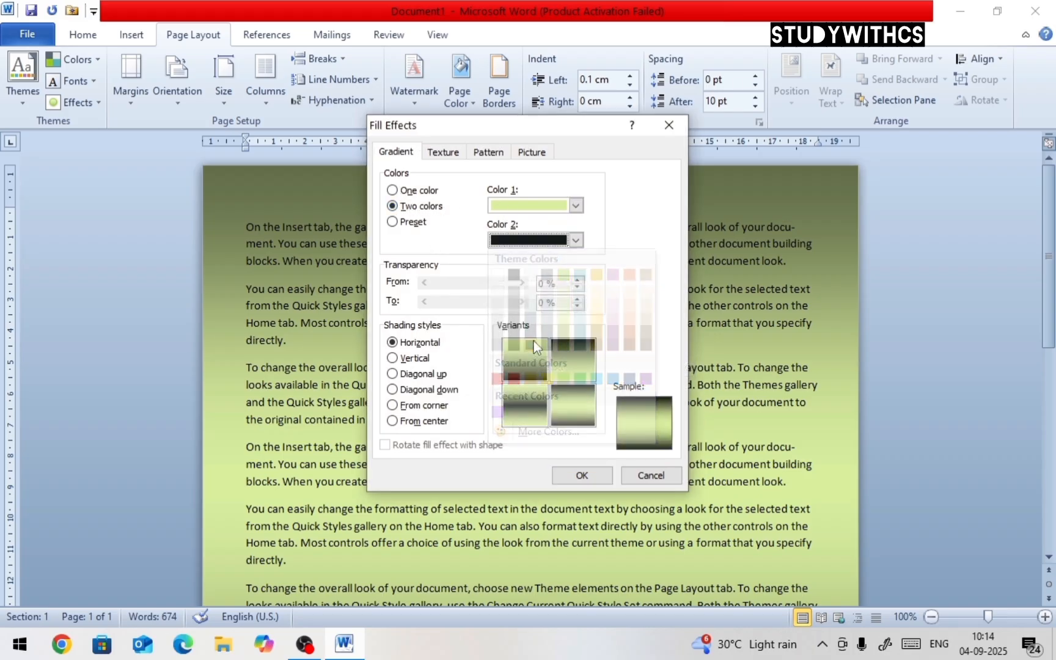
{"action": "left_click", "coordinate": [575, 206]}
{"action": "left_click", "coordinate": [597, 282]}
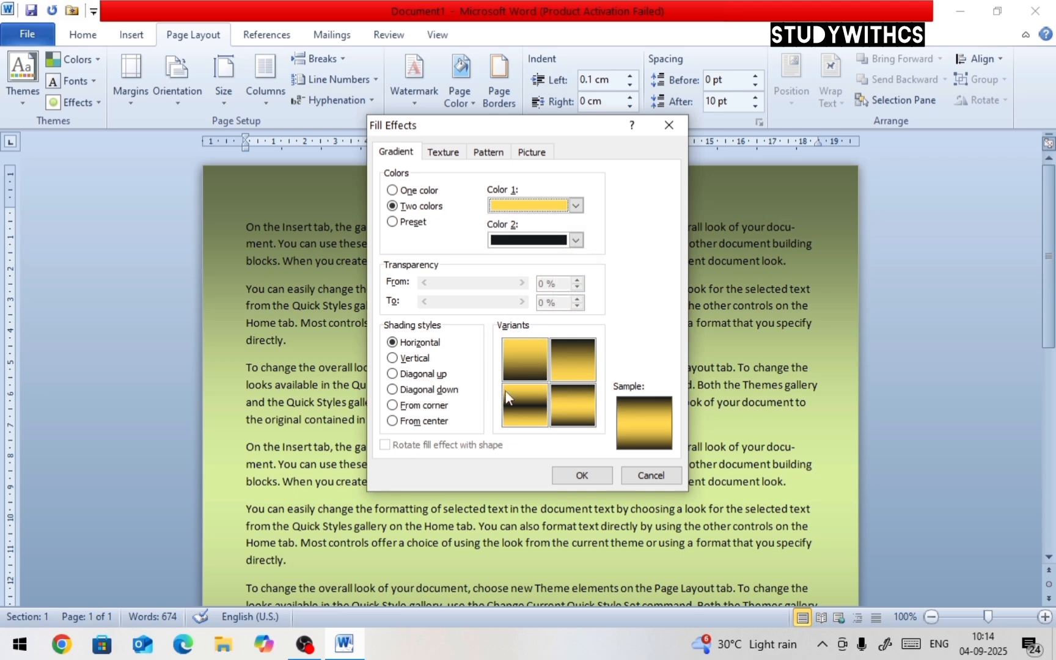
Set the two-color gradient's shading style to From center, pick a variant and apply it
{"action": "left_click", "coordinate": [392, 373]}
{"action": "left_click", "coordinate": [392, 390]}
{"action": "left_click", "coordinate": [392, 404]}
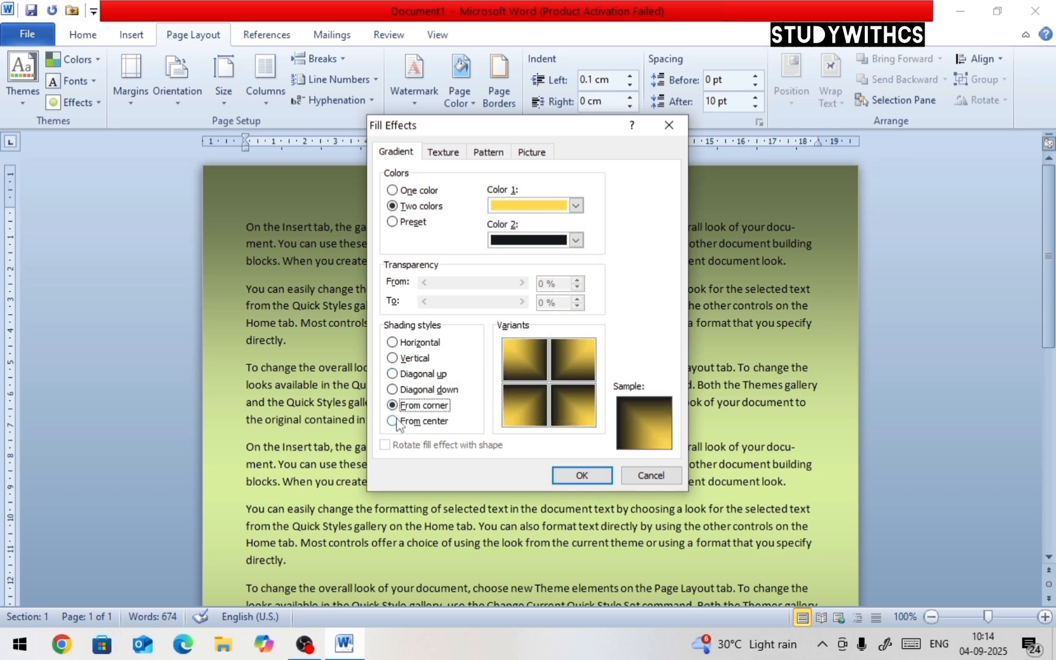
{"action": "left_click", "coordinate": [392, 421]}
{"action": "left_click", "coordinate": [569, 367]}
{"action": "left_click", "coordinate": [584, 476]}
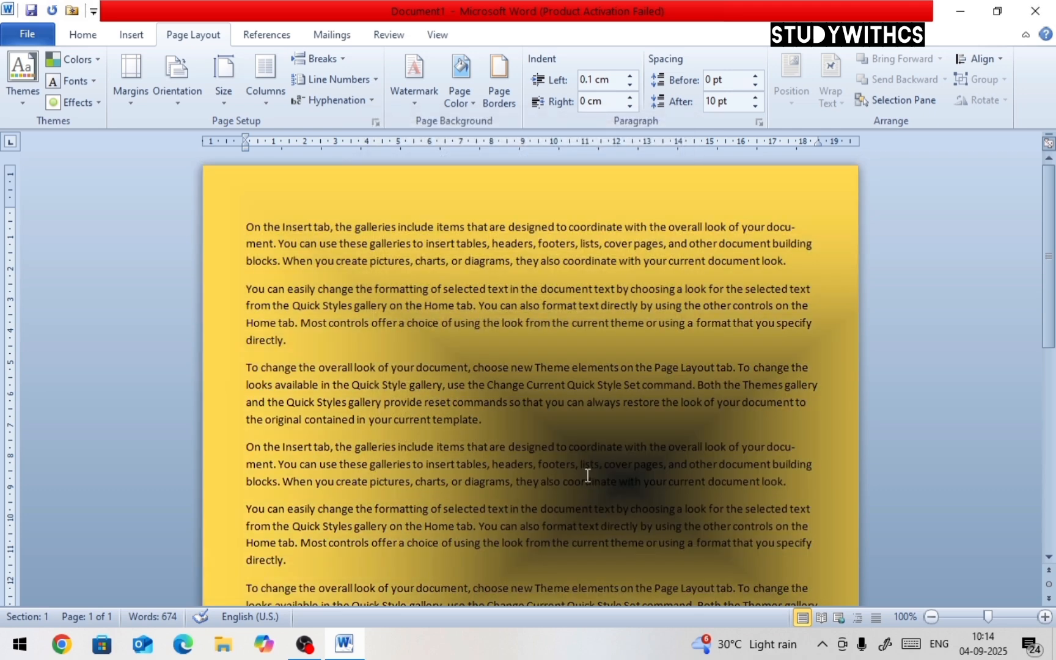
Apply the Nightfall preset gradient with horizontal shading as the page background
{"action": "left_click", "coordinate": [467, 105]}
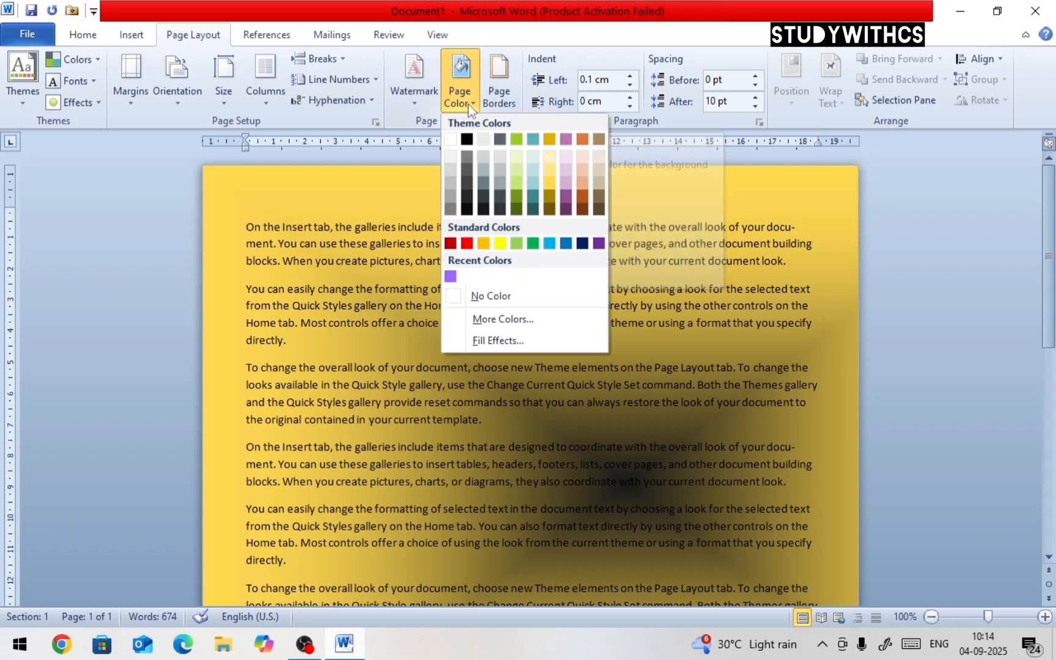
{"action": "left_click", "coordinate": [503, 342]}
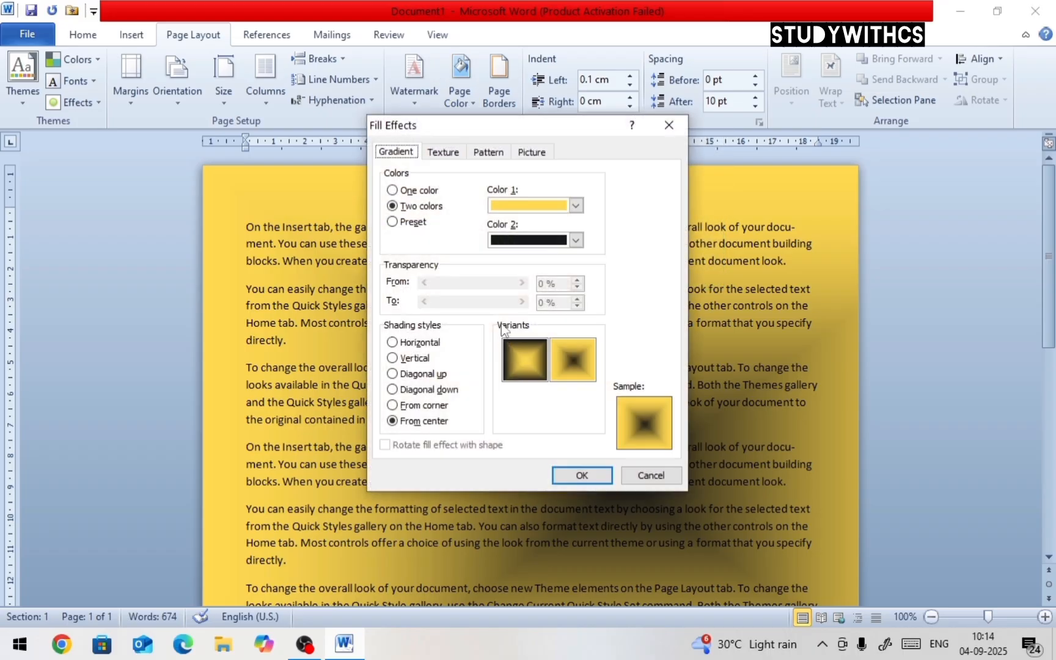
{"action": "left_click", "coordinate": [416, 224]}
{"action": "left_click", "coordinate": [550, 210]}
{"action": "left_click", "coordinate": [533, 243]}
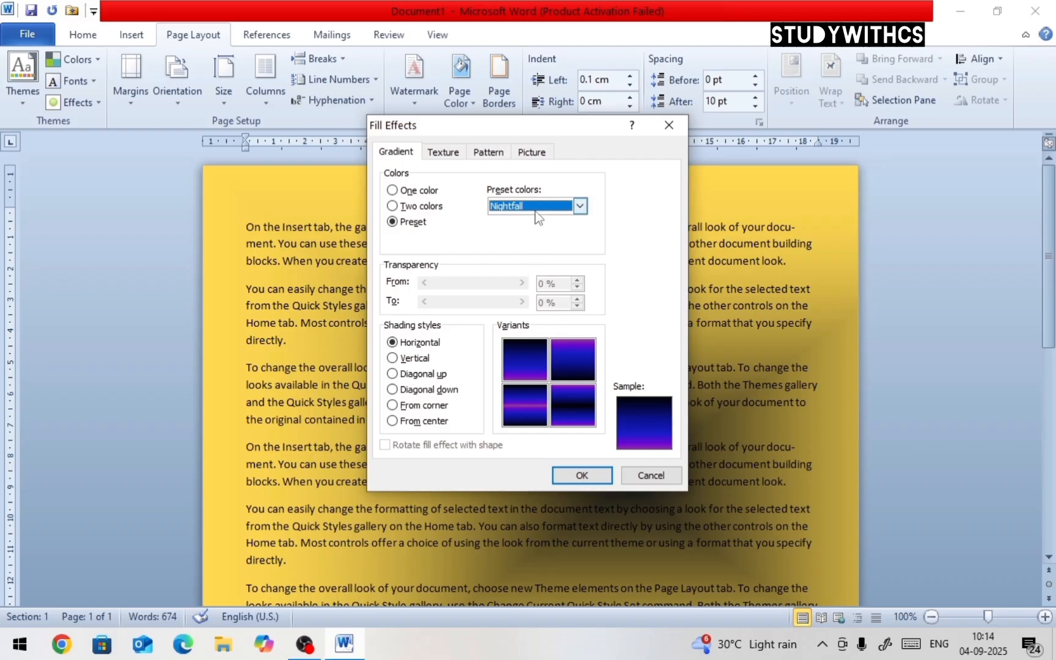
{"action": "left_click", "coordinate": [538, 207]}
{"action": "left_click", "coordinate": [539, 253]}
{"action": "left_click", "coordinate": [538, 207]}
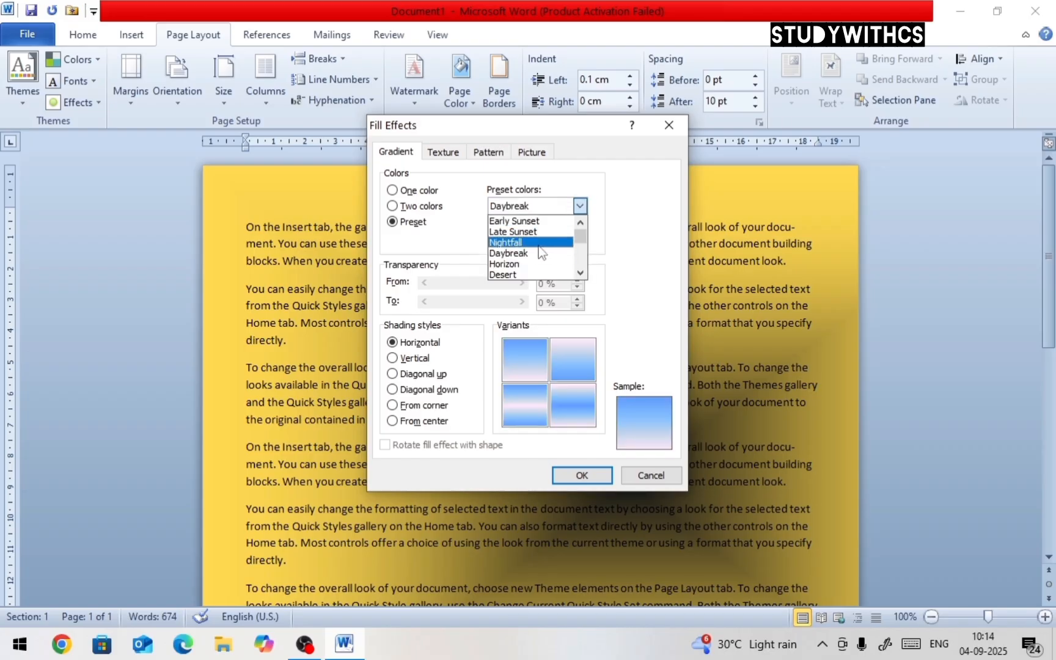
{"action": "left_click", "coordinate": [533, 241]}
{"action": "left_click", "coordinate": [532, 366]}
{"action": "left_click", "coordinate": [581, 476]}
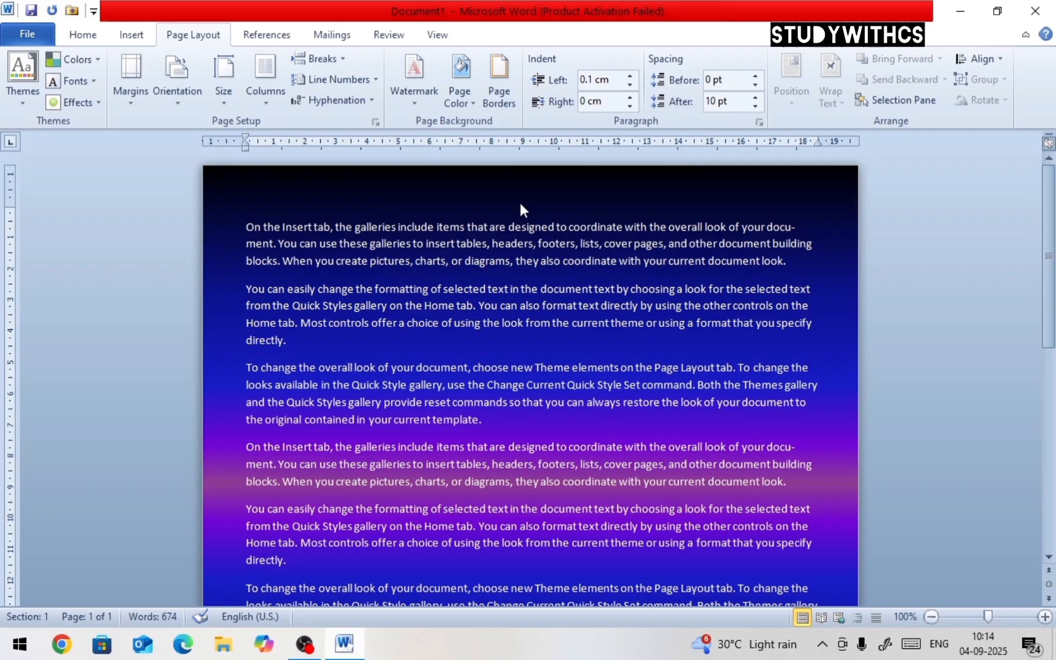
Apply the Parchment texture as the page background through Fill Effects
{"action": "left_click", "coordinate": [471, 103]}
{"action": "left_click", "coordinate": [495, 341]}
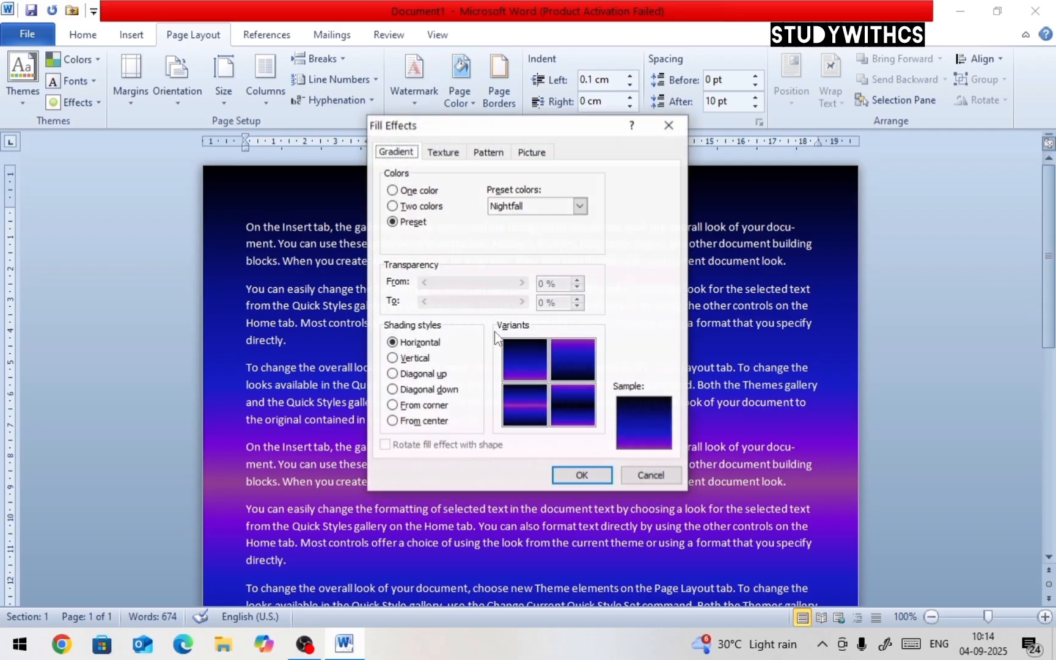
{"action": "left_click", "coordinate": [443, 154]}
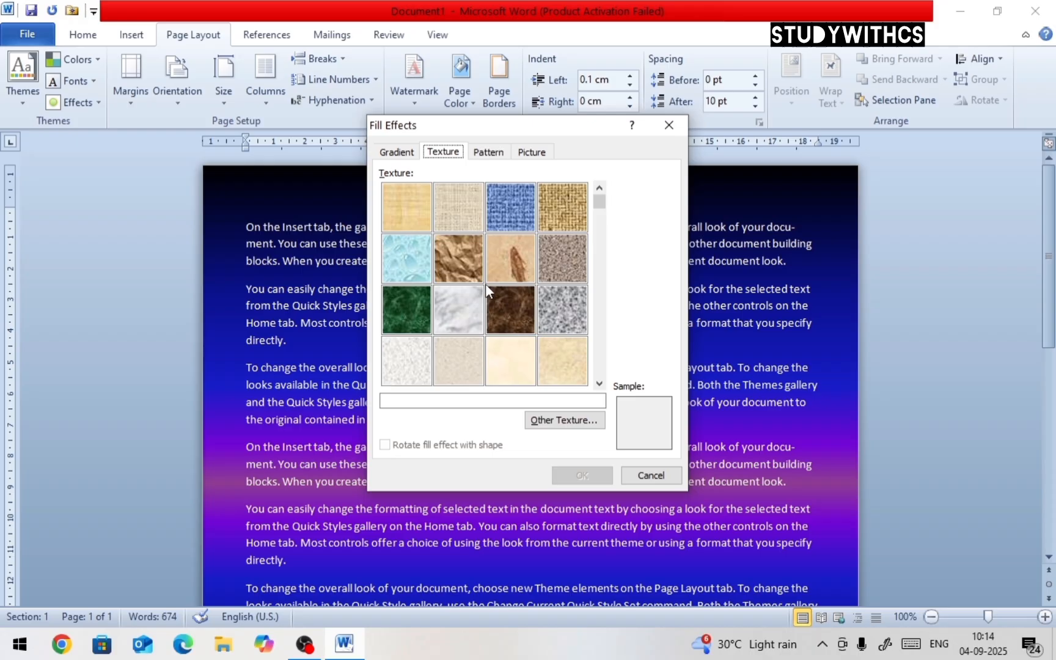
{"action": "left_click", "coordinate": [418, 263]}
{"action": "left_click", "coordinate": [541, 276]}
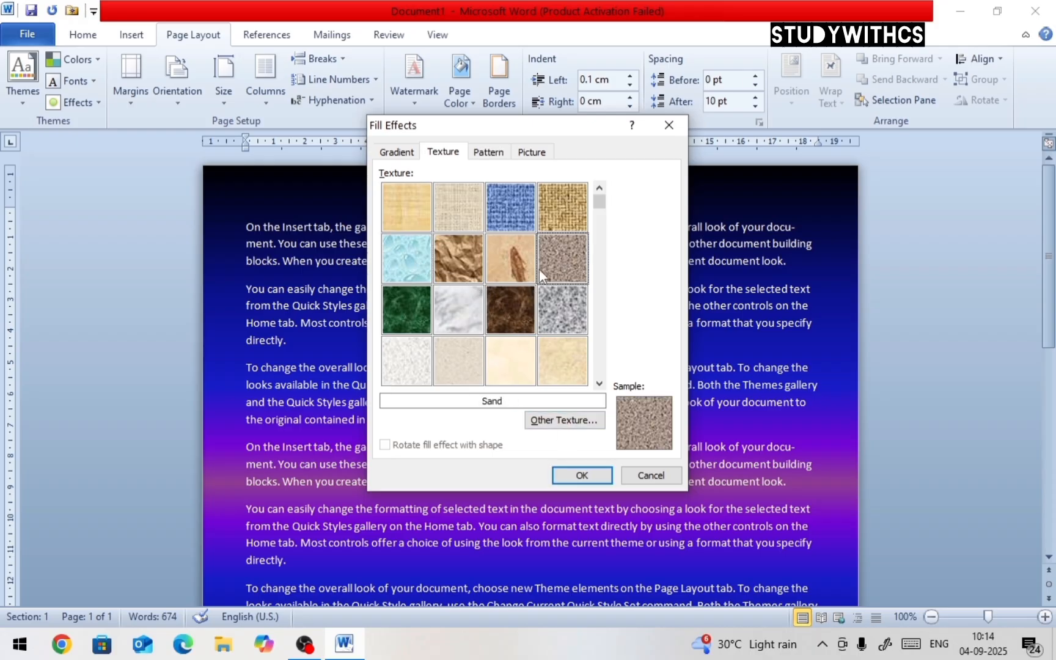
{"action": "left_click_drag", "start_coordinate": [600, 235], "coordinate": [607, 288]}
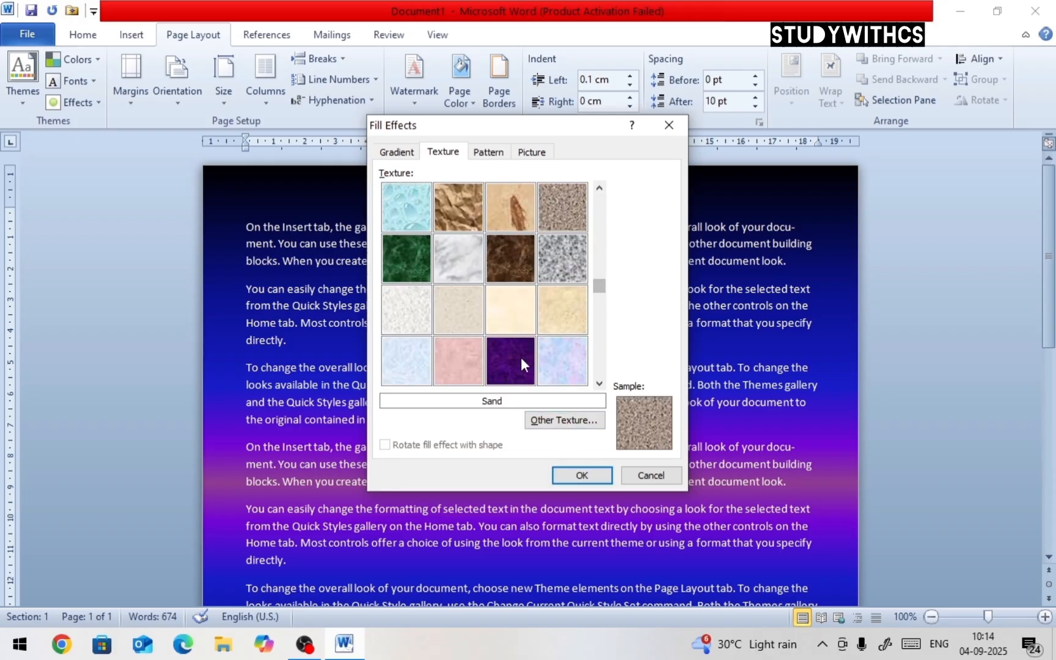
{"action": "left_click", "coordinate": [502, 318]}
{"action": "left_click", "coordinate": [585, 472]}
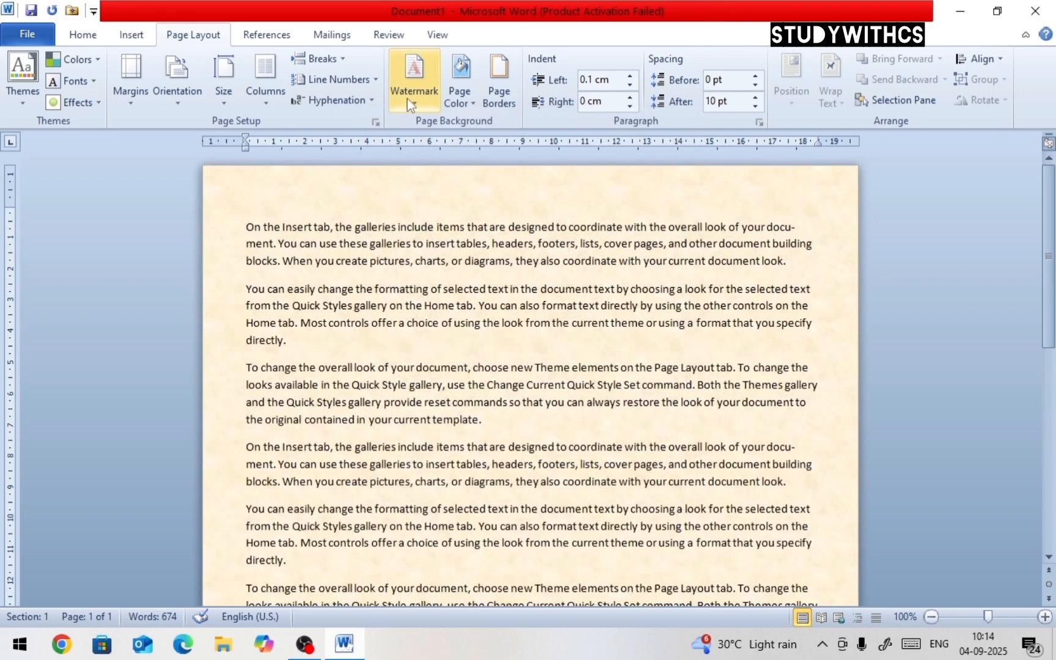
Open the page fill effects and choose the Solid diamond pattern
{"action": "left_click", "coordinate": [461, 95]}
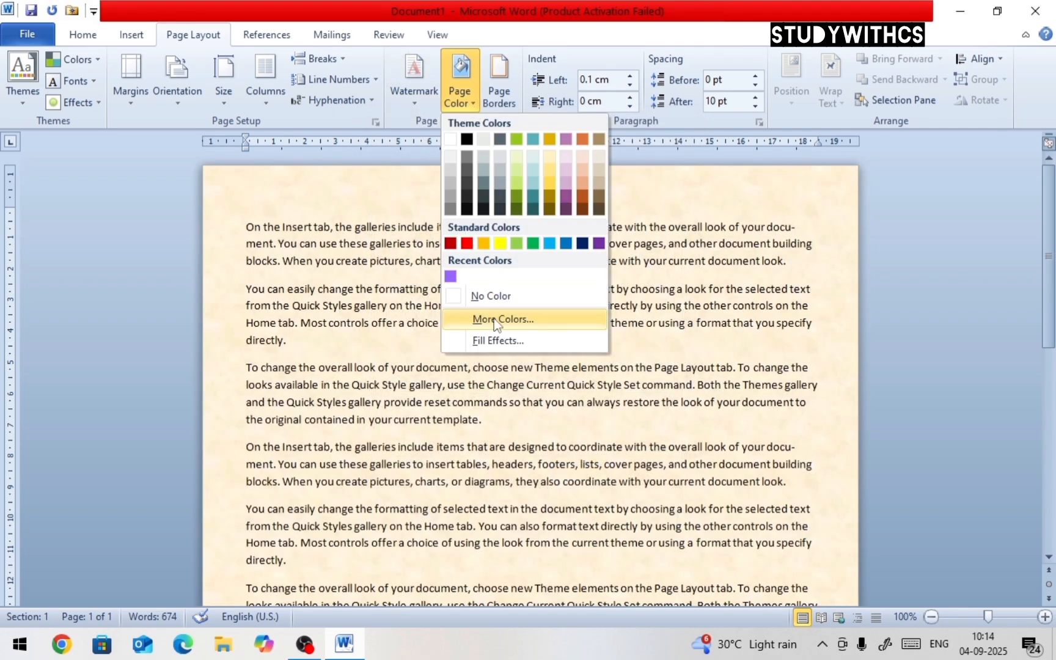
{"action": "left_click", "coordinate": [495, 341]}
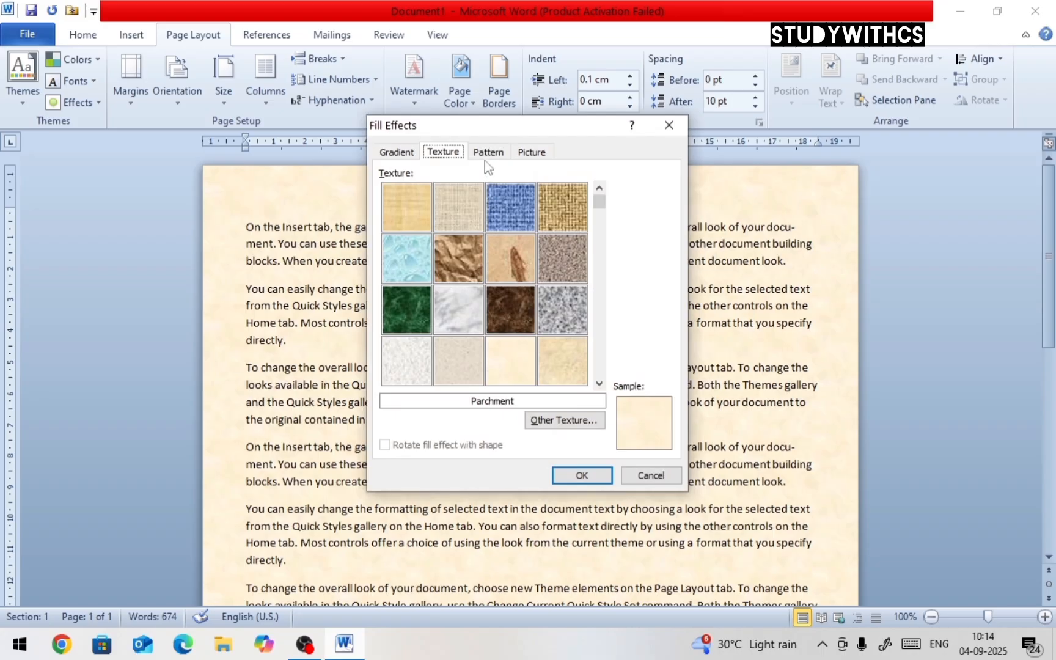
{"action": "left_click", "coordinate": [484, 154]}
{"action": "left_click", "coordinate": [457, 154]}
{"action": "left_click", "coordinate": [489, 153]}
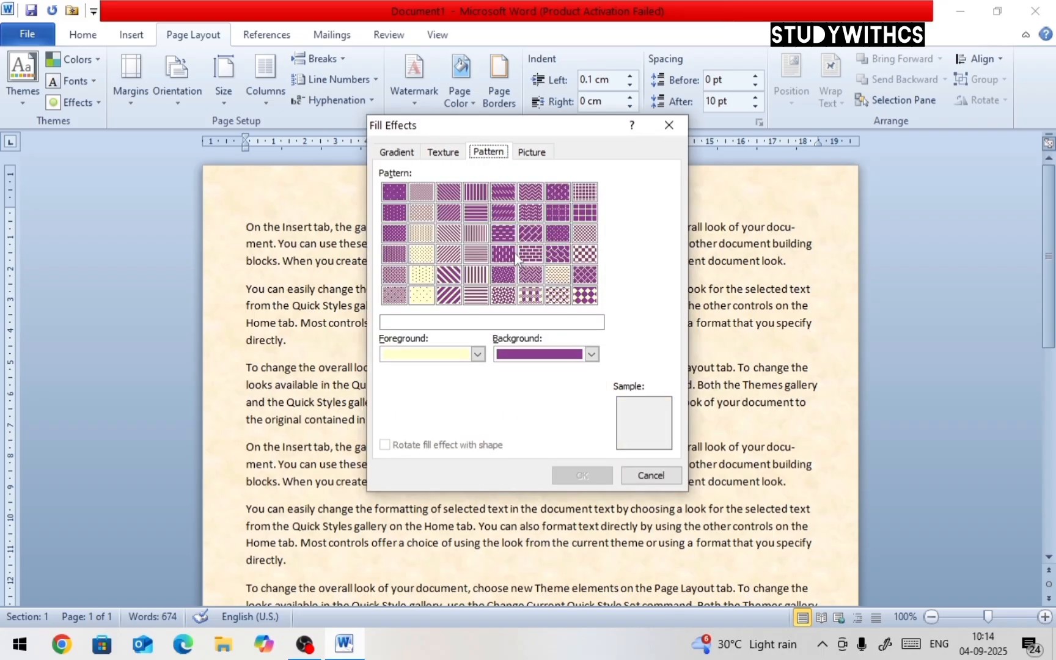
{"action": "left_click", "coordinate": [557, 278]}
{"action": "left_click", "coordinate": [585, 295]}
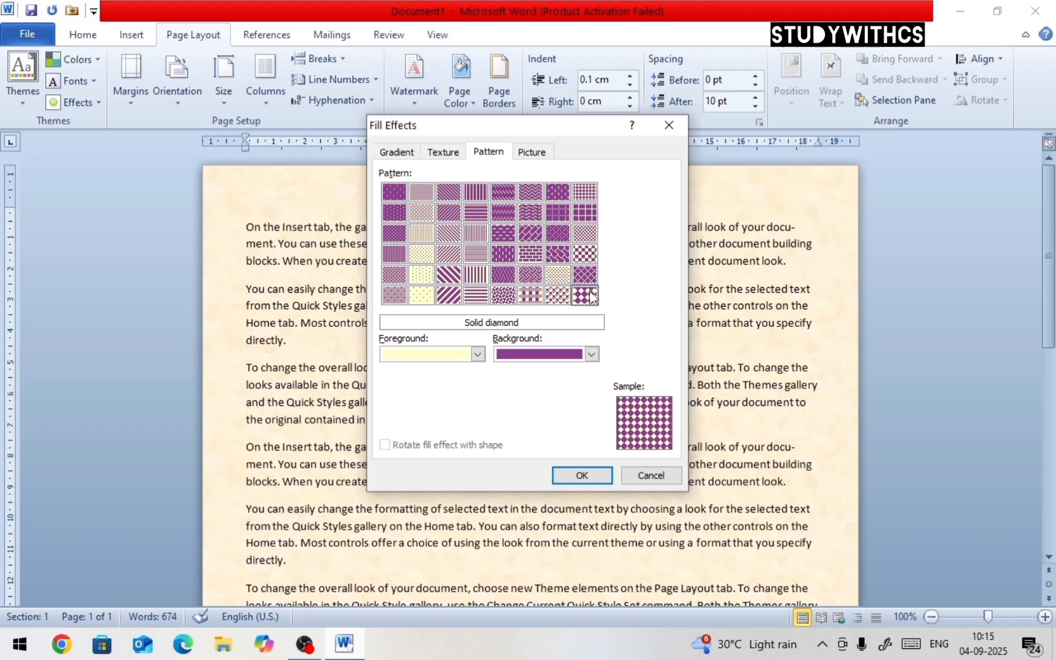
Set the pattern's background to yellow and foreground to black, and apply it to the page
{"action": "left_click", "coordinate": [591, 354]}
{"action": "left_click", "coordinate": [553, 493]}
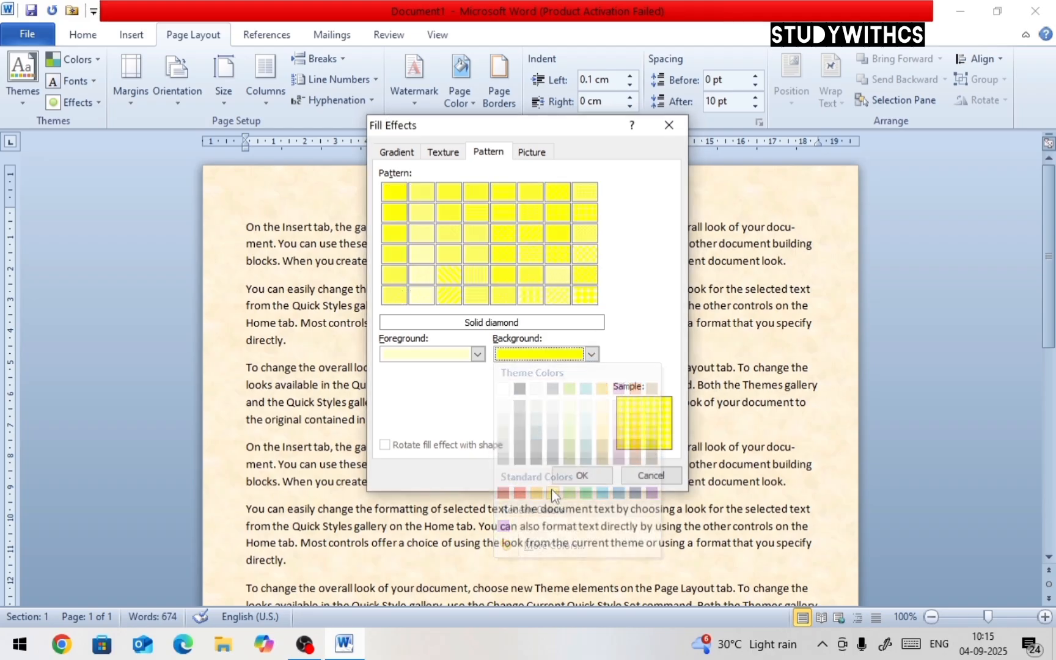
{"action": "left_click", "coordinate": [477, 355]}
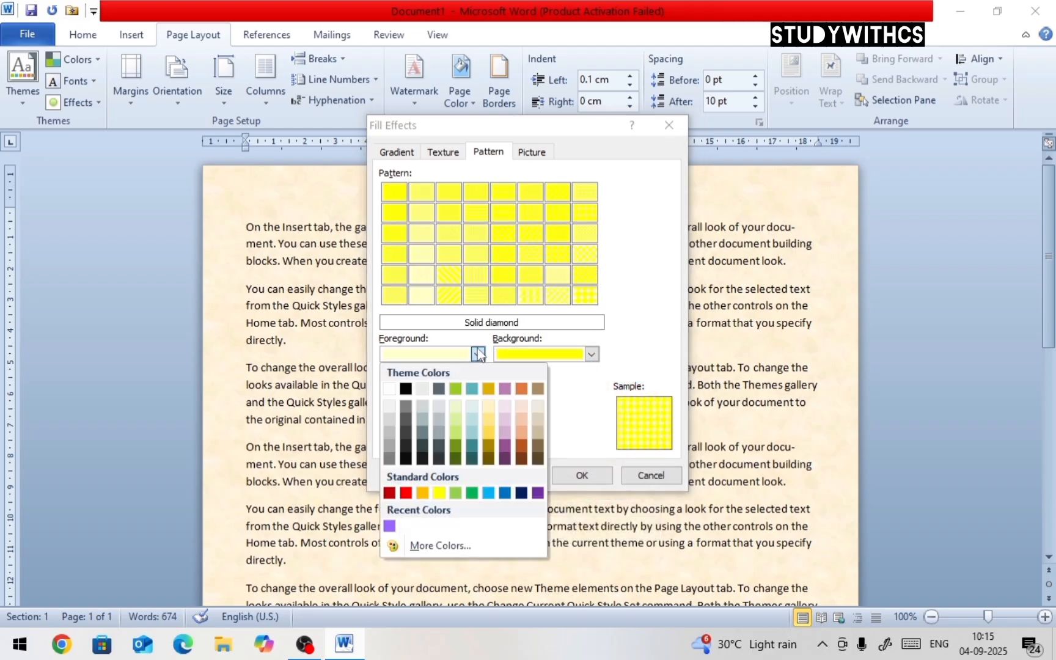
{"action": "left_click", "coordinate": [405, 389]}
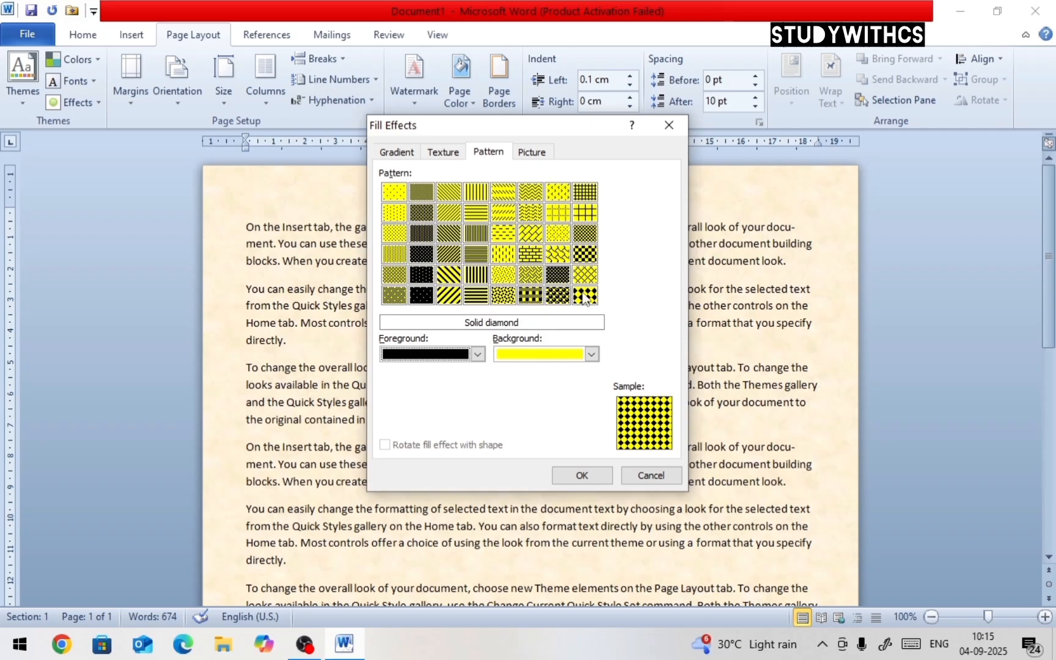
{"action": "left_click", "coordinate": [595, 481]}
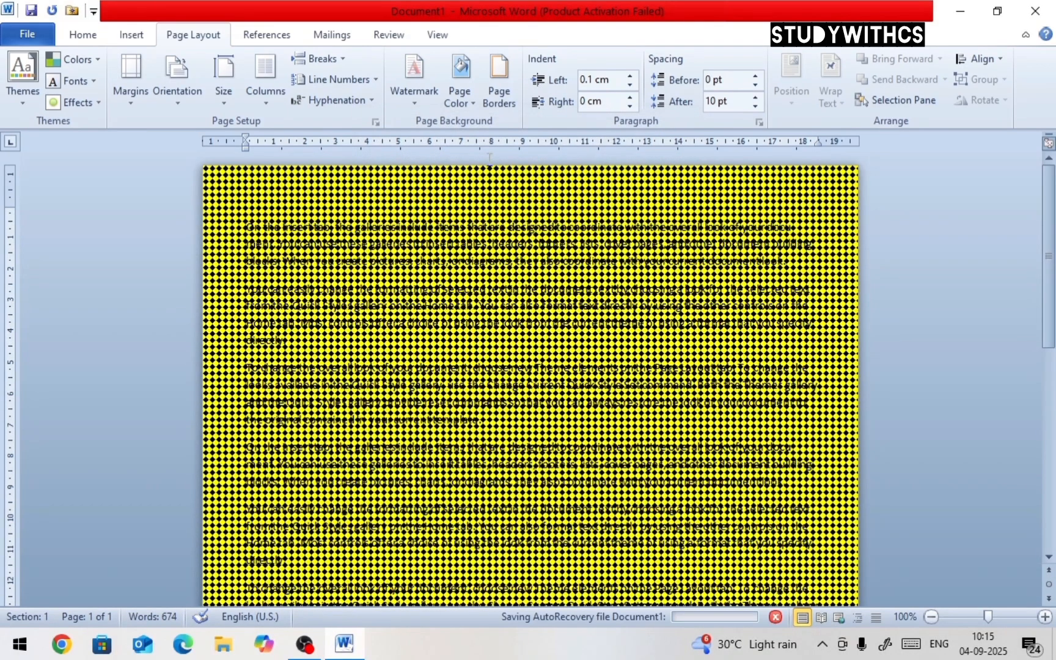
Set the Desktop picture 37151 as the page background through Fill Effects
{"action": "left_click", "coordinate": [476, 98]}
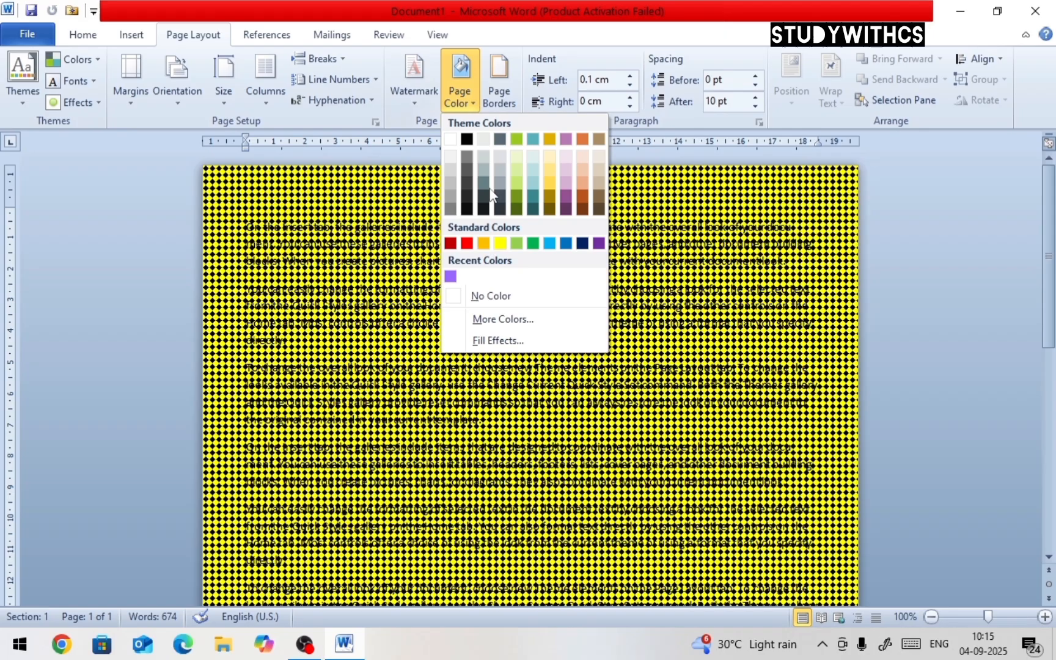
{"action": "left_click", "coordinate": [506, 340]}
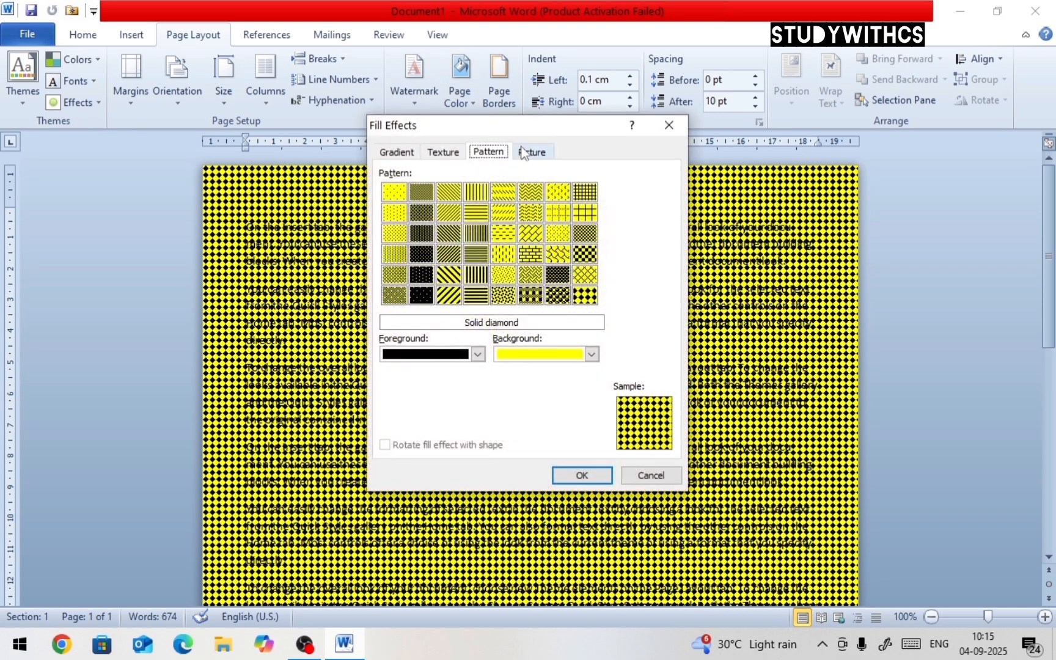
{"action": "left_click", "coordinate": [532, 153]}
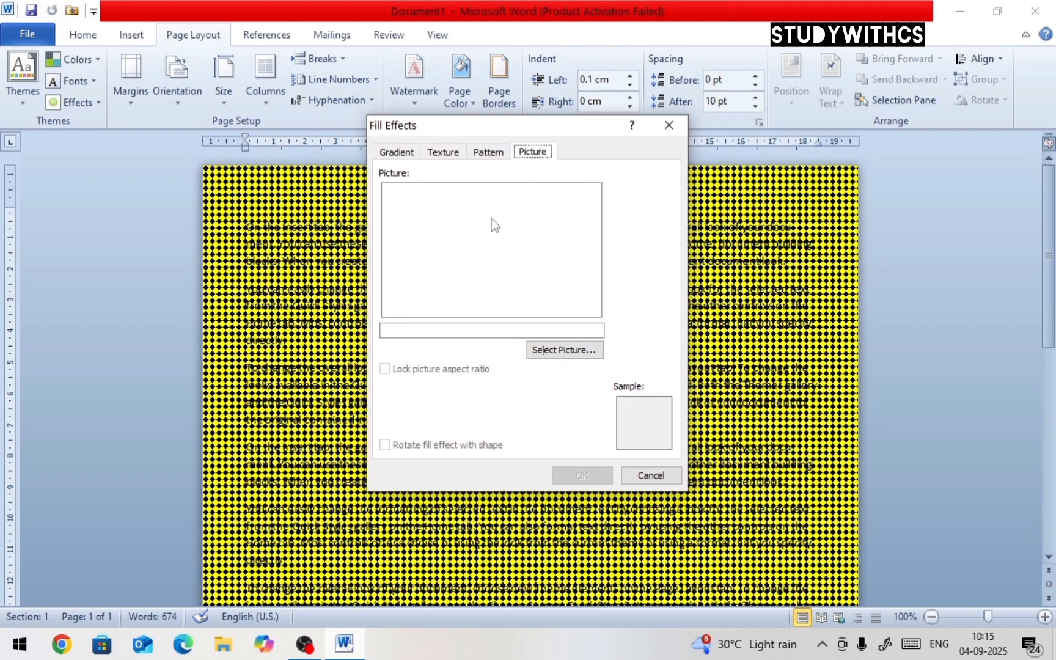
{"action": "left_click", "coordinate": [545, 359]}
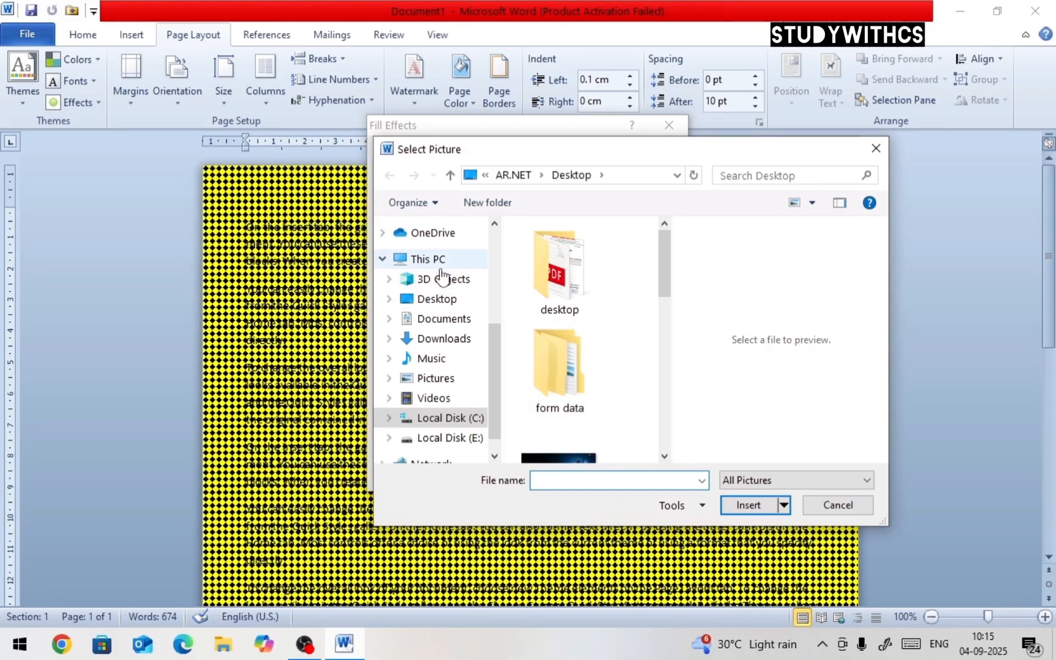
{"action": "left_click", "coordinate": [444, 299]}
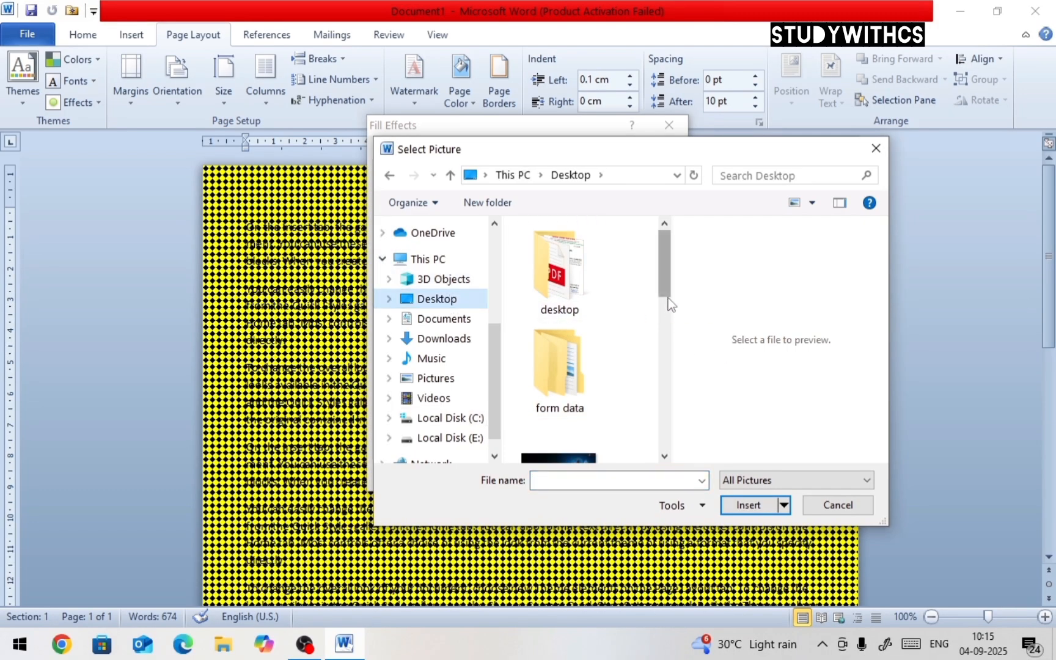
{"action": "left_click_drag", "start_coordinate": [671, 308], "coordinate": [759, 328]}
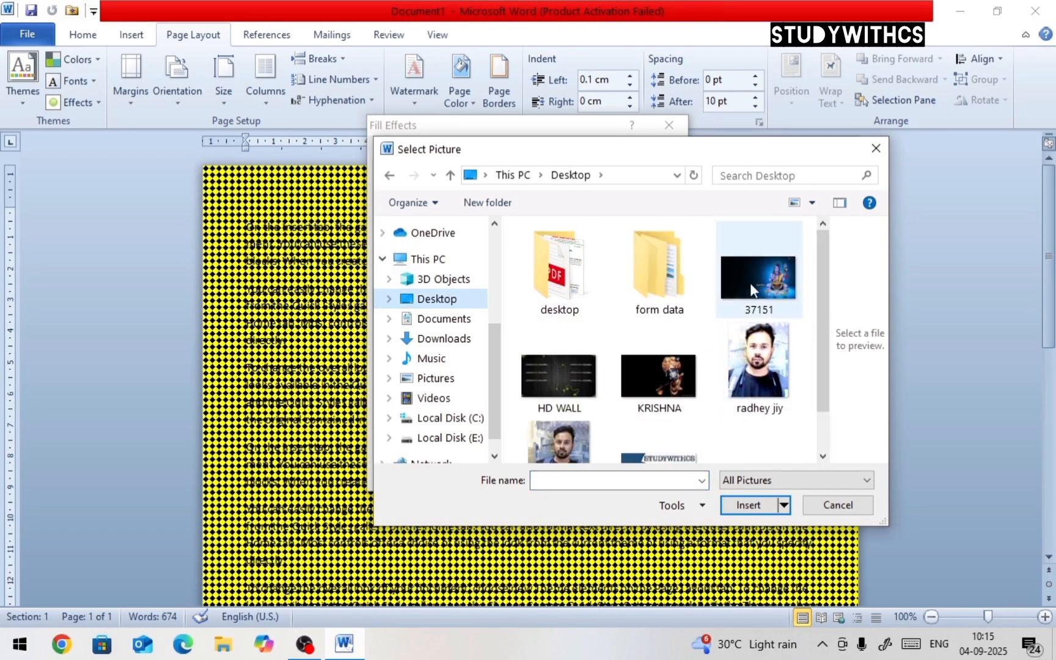
{"action": "left_click", "coordinate": [751, 287]}
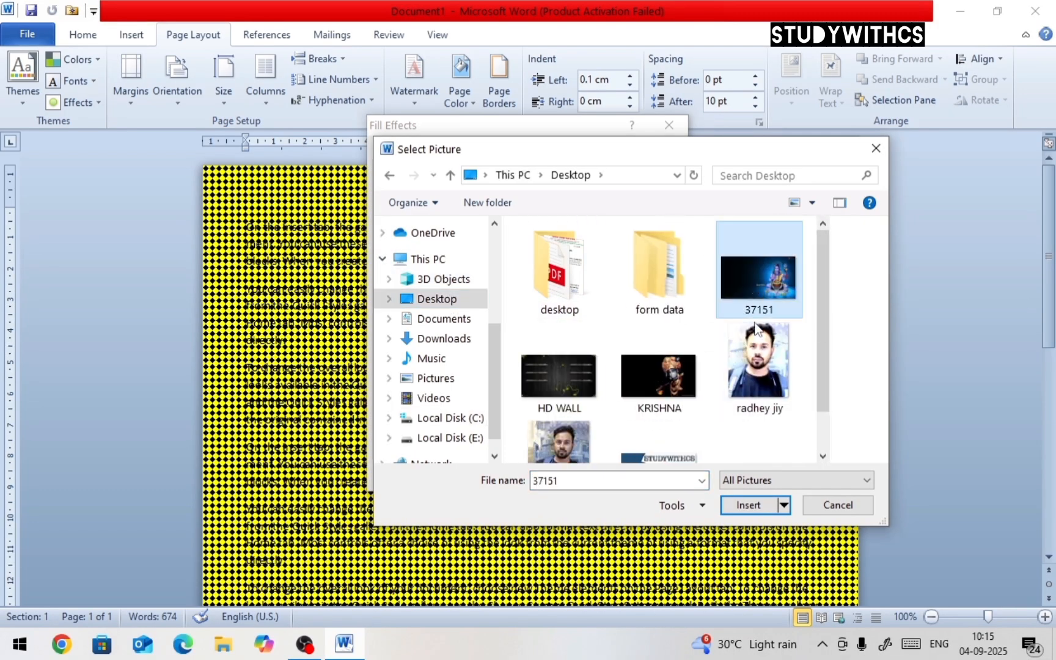
{"action": "left_click", "coordinate": [751, 506]}
{"action": "left_click", "coordinate": [597, 474]}
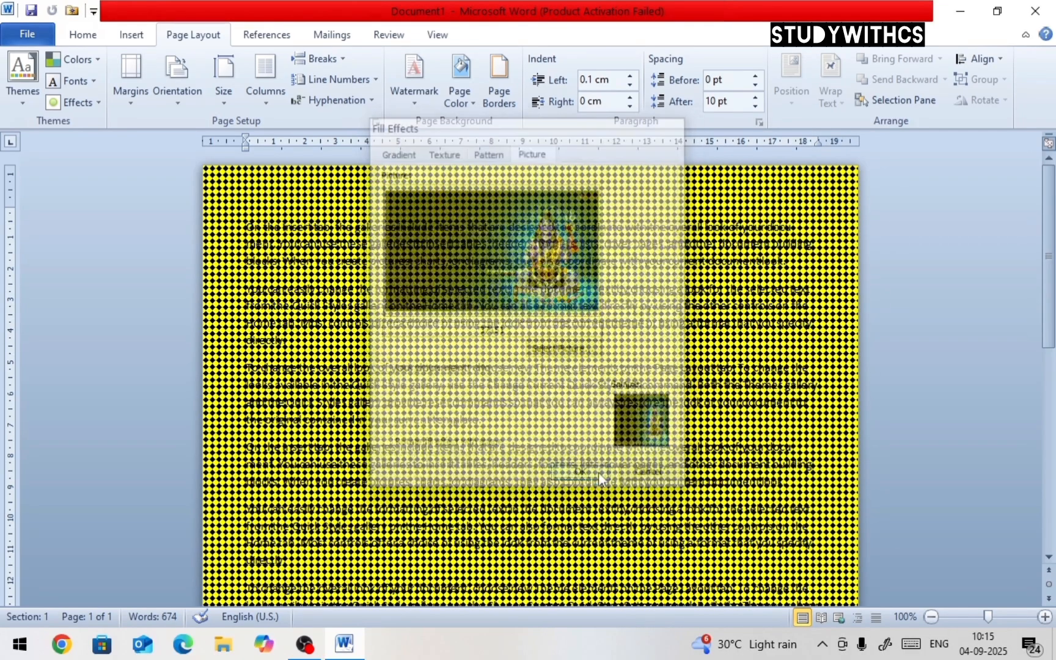
Replace the page background picture with the THUMBNAIL image from the Desktop
{"action": "scroll", "coordinate": [596, 416], "scroll_direction": "down", "scroll_amount": 10}
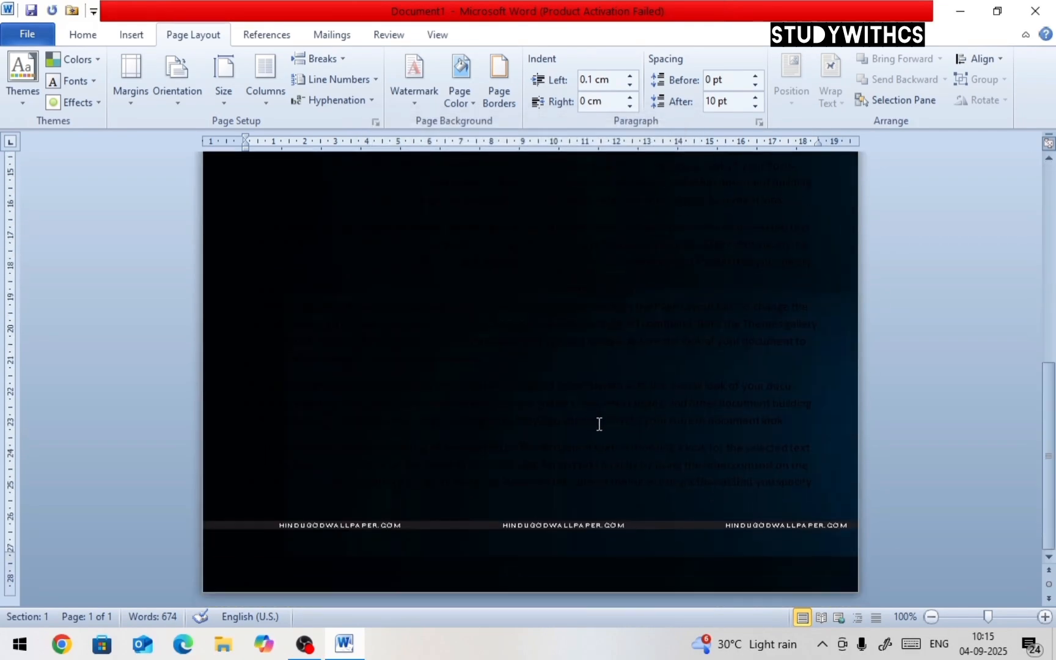
{"action": "scroll", "coordinate": [598, 422], "scroll_direction": "up", "scroll_amount": 10}
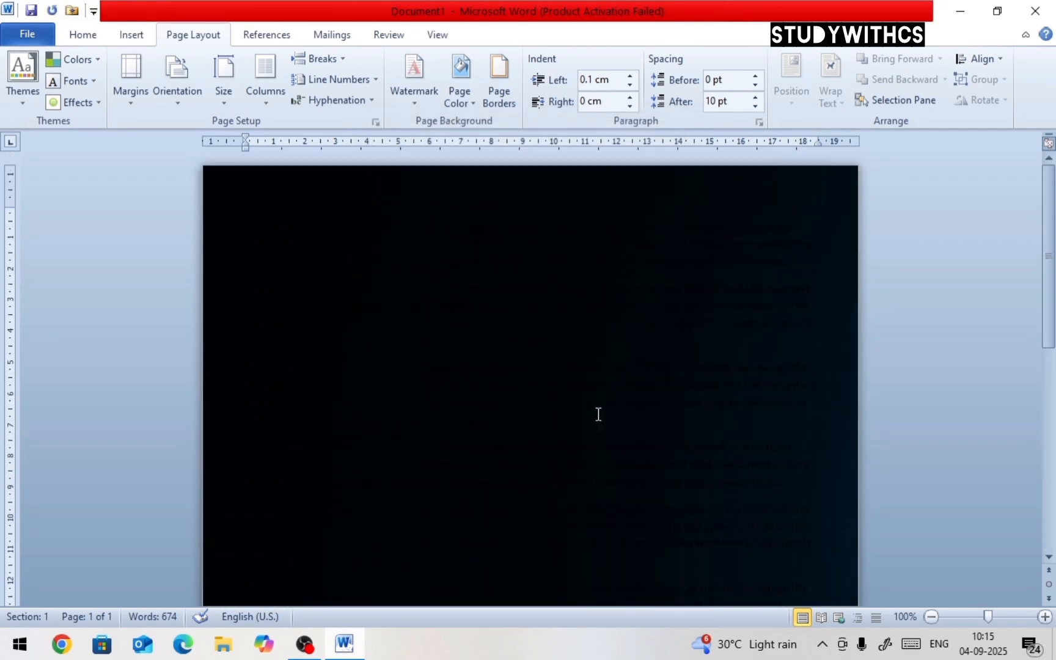
{"action": "left_click", "coordinate": [472, 106]}
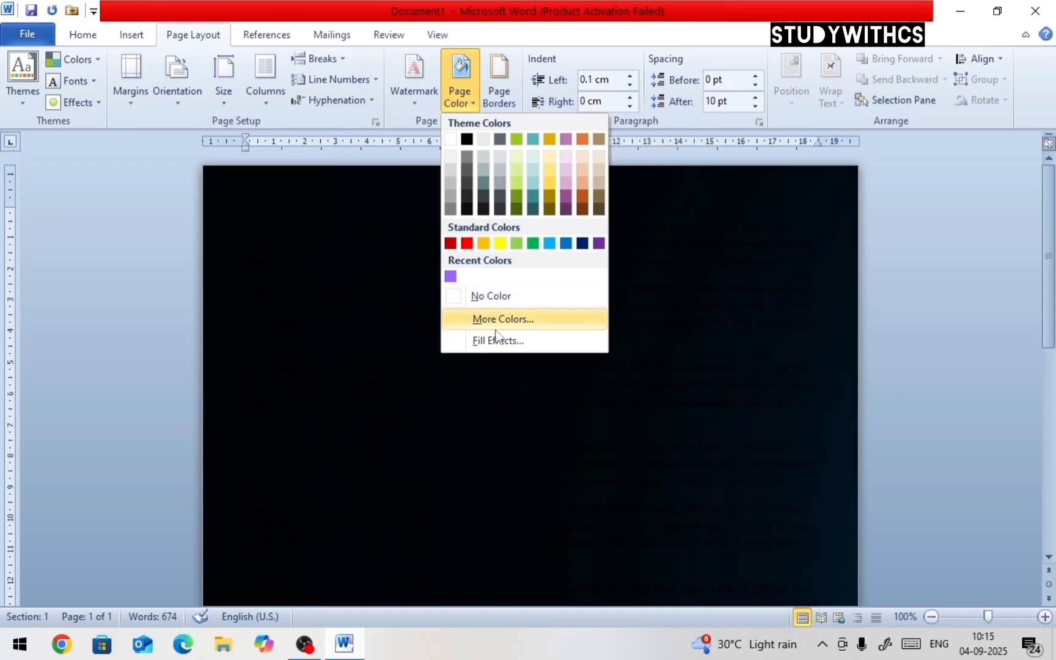
{"action": "left_click", "coordinate": [497, 339]}
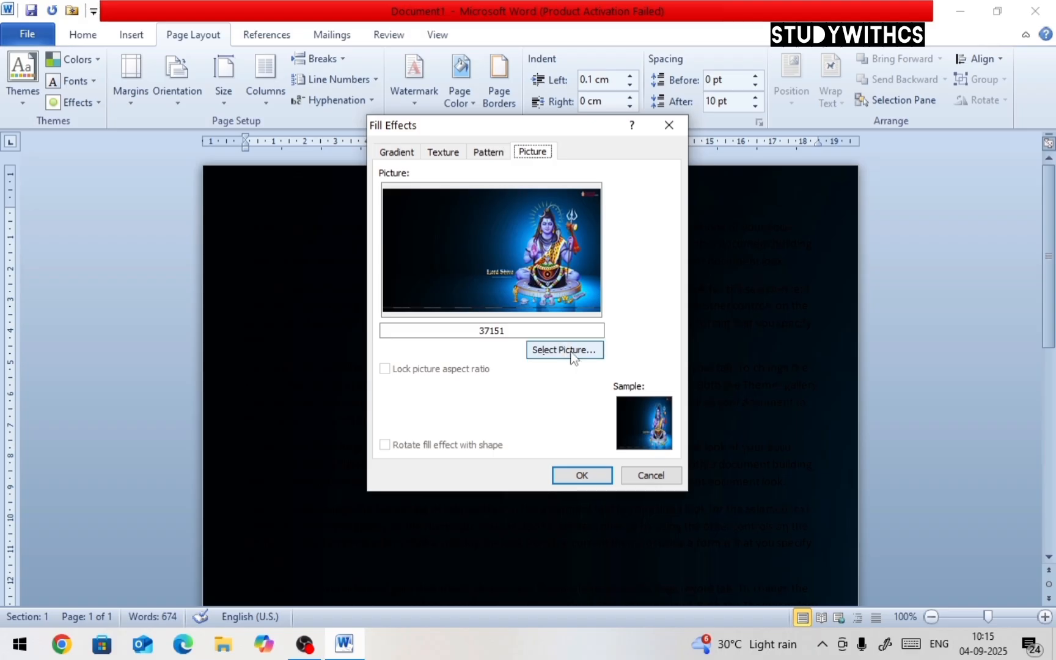
{"action": "left_click", "coordinate": [572, 353]}
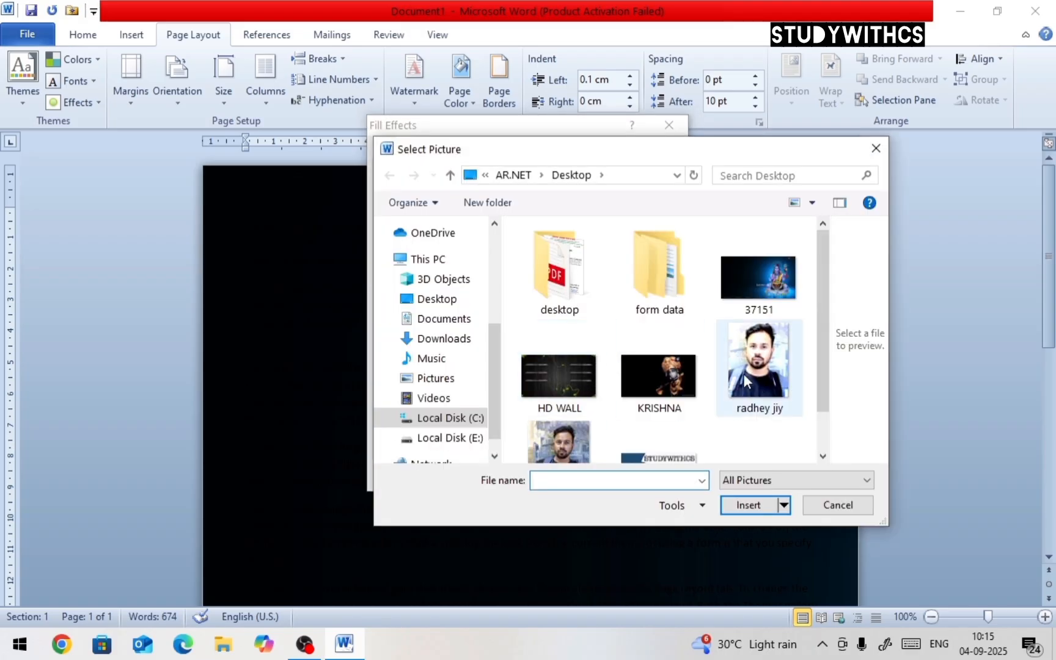
{"action": "scroll", "coordinate": [614, 382], "scroll_direction": "down", "scroll_amount": 1}
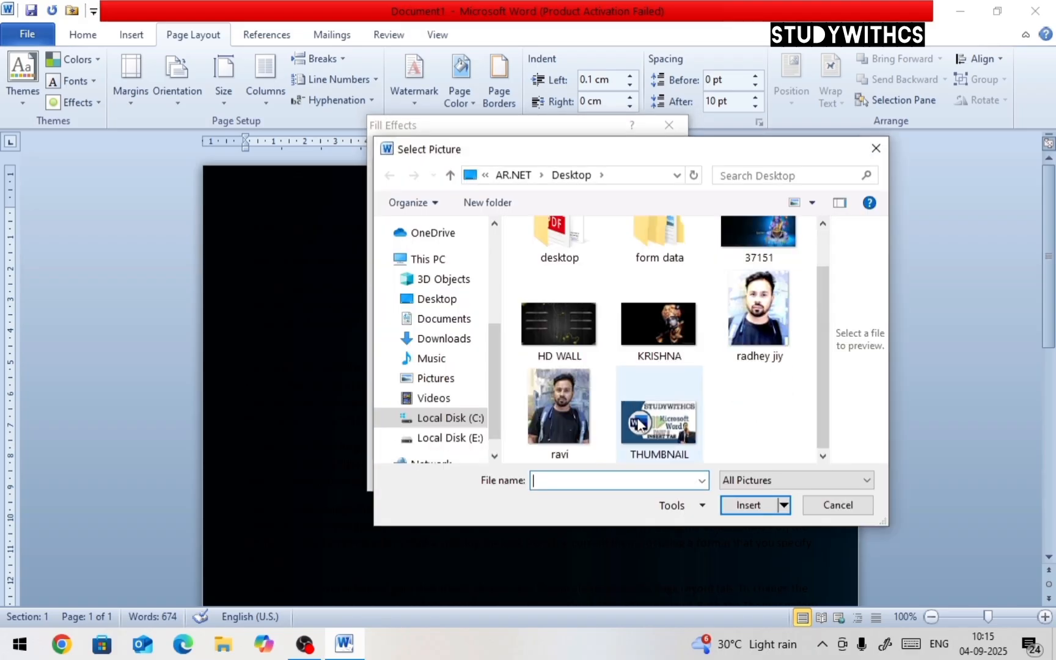
{"action": "left_click", "coordinate": [659, 421]}
{"action": "left_click", "coordinate": [729, 502]}
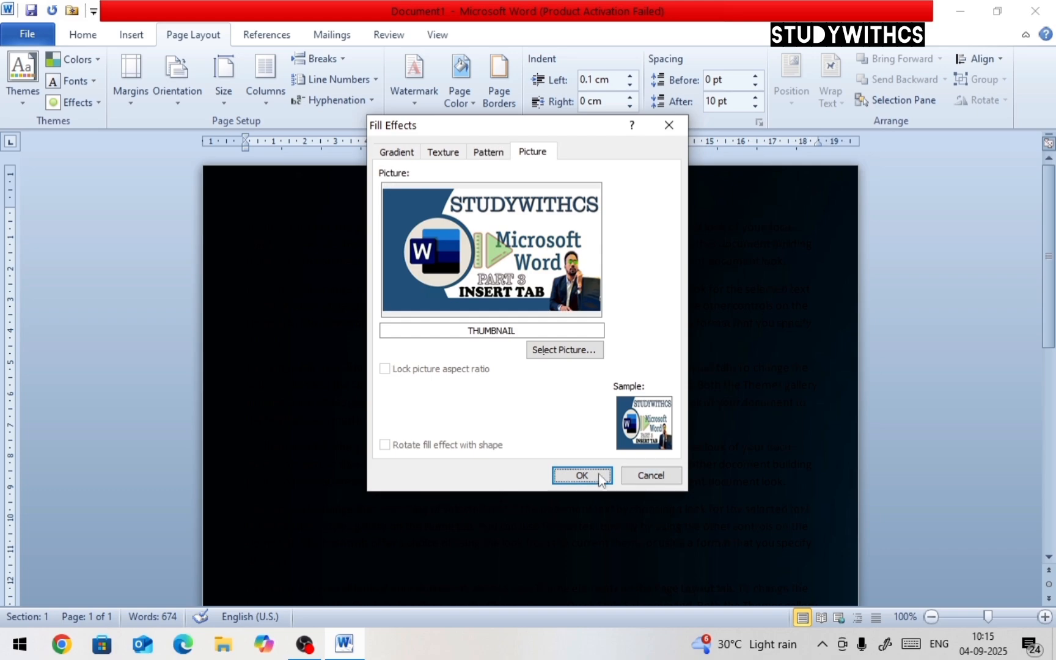
{"action": "left_click", "coordinate": [593, 475]}
Remove the page background by setting the page color to No Color
{"action": "scroll", "coordinate": [590, 376], "scroll_direction": "down", "scroll_amount": 1}
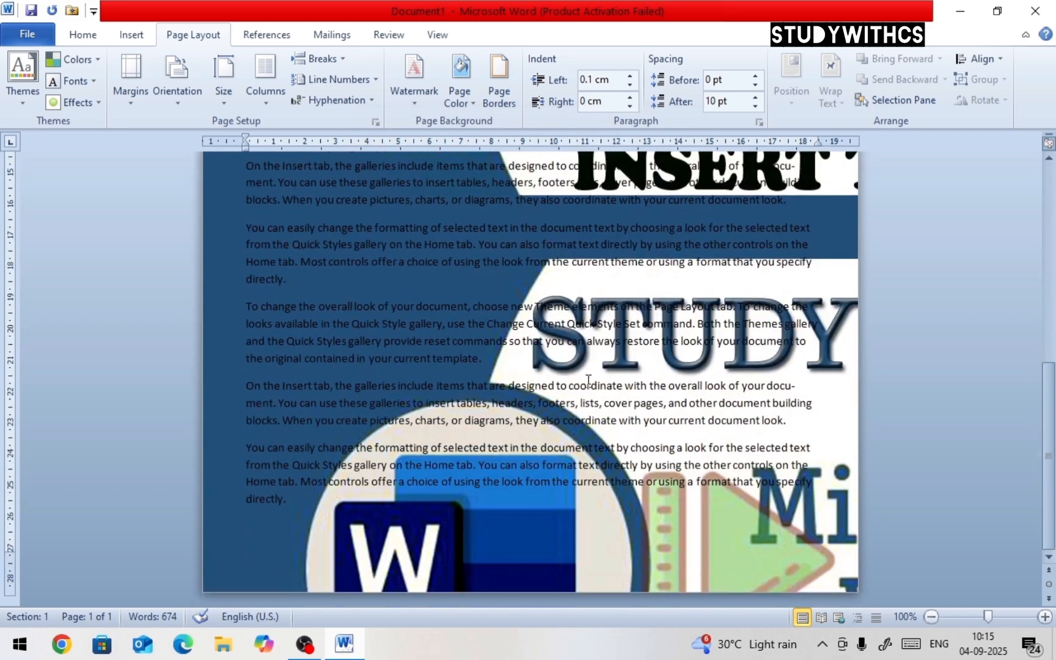
{"action": "scroll", "coordinate": [590, 376], "scroll_direction": "up", "scroll_amount": 1}
{"action": "left_click", "coordinate": [465, 97]}
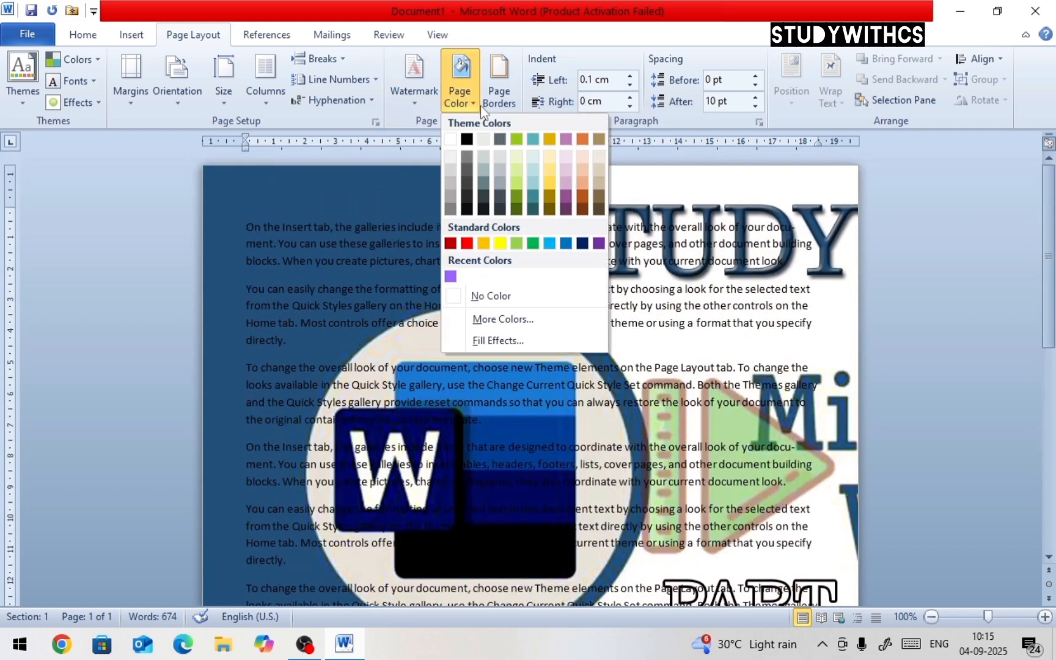
{"action": "left_click", "coordinate": [511, 299]}
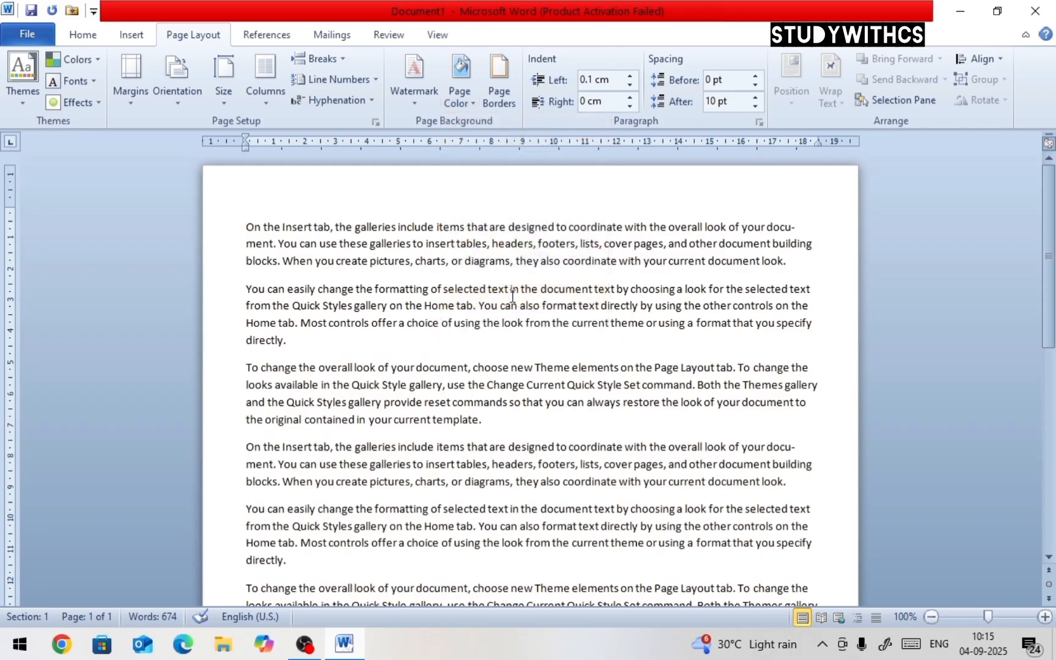
Add a Shadow page border with a double-line style to the whole document
{"action": "left_click", "coordinate": [500, 98]}
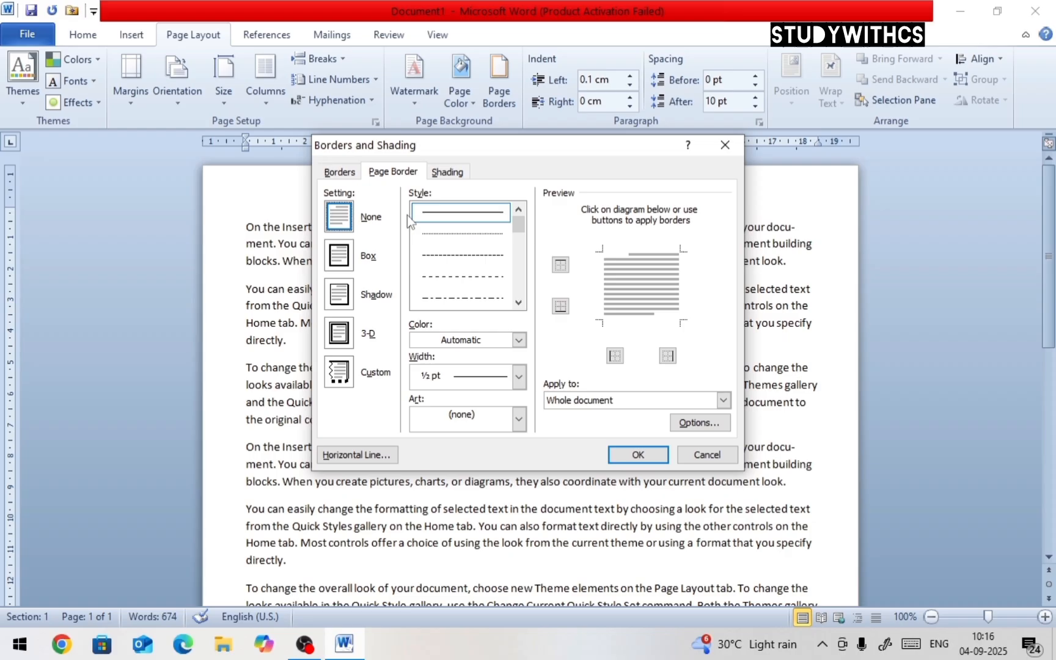
{"action": "left_click", "coordinate": [392, 173]}
{"action": "left_click", "coordinate": [340, 255]}
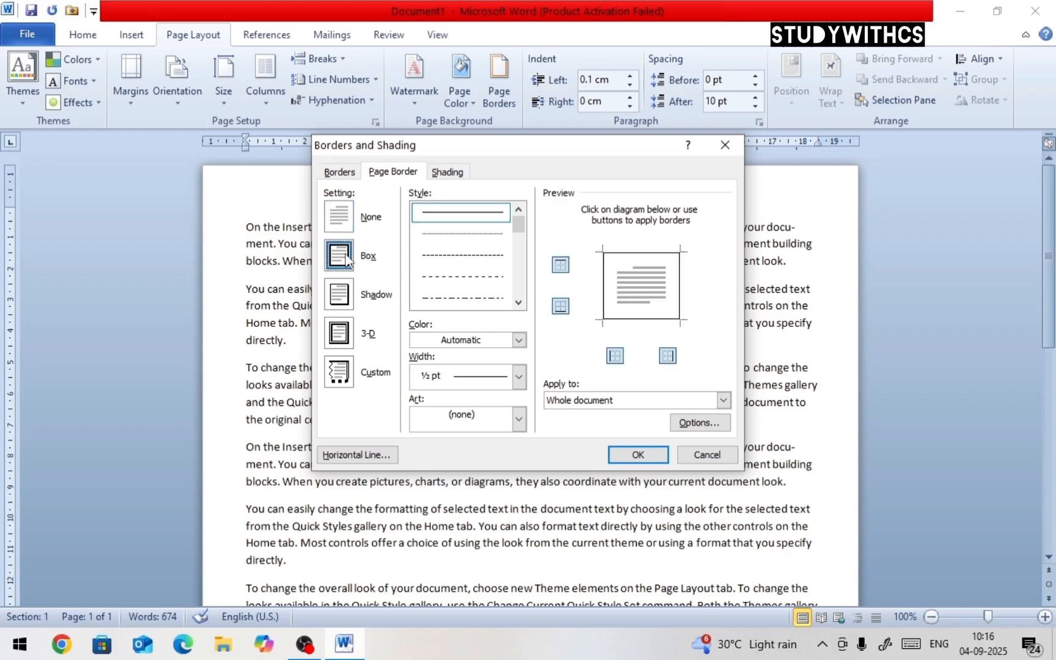
{"action": "left_click", "coordinate": [345, 221]}
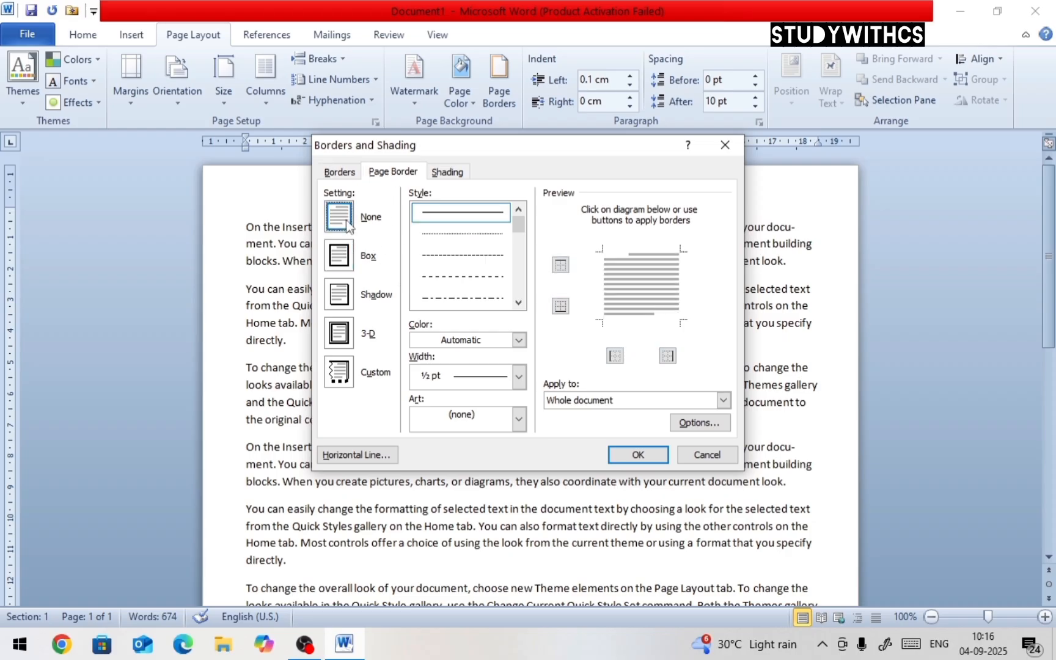
{"action": "left_click", "coordinate": [352, 255]}
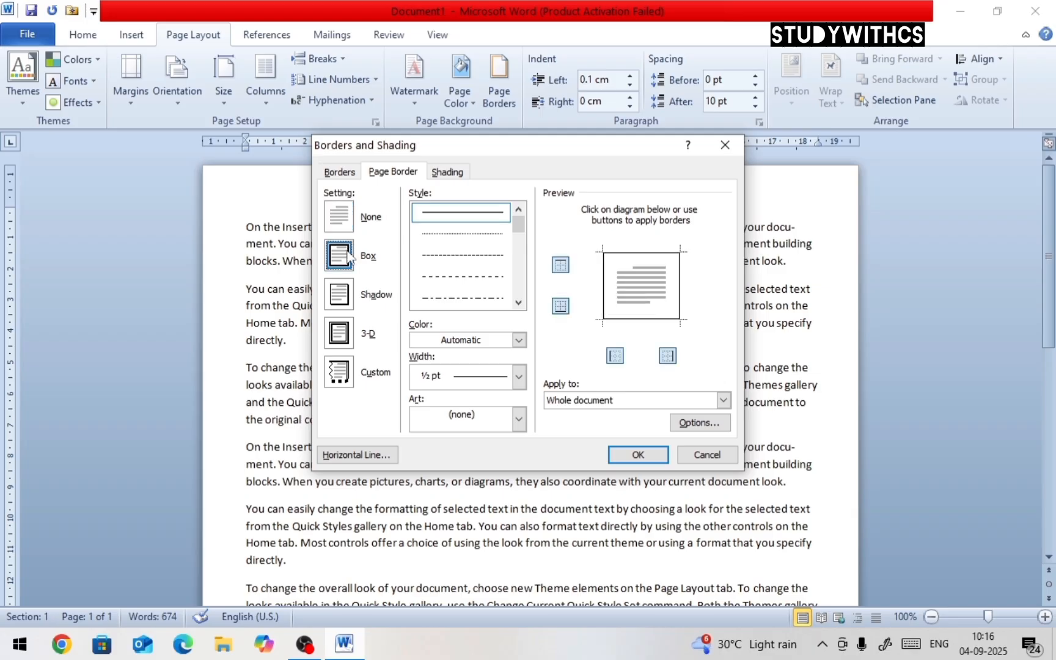
{"action": "left_click", "coordinate": [349, 300]}
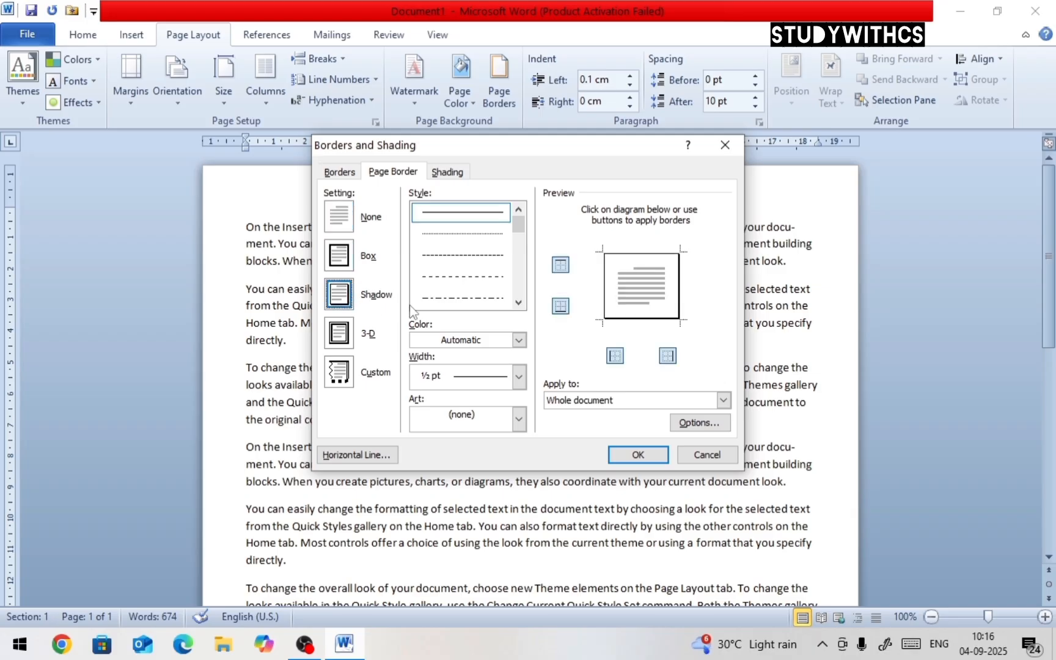
{"action": "left_click", "coordinate": [518, 302]}
{"action": "left_click", "coordinate": [518, 302]}
{"action": "left_click", "coordinate": [489, 298]}
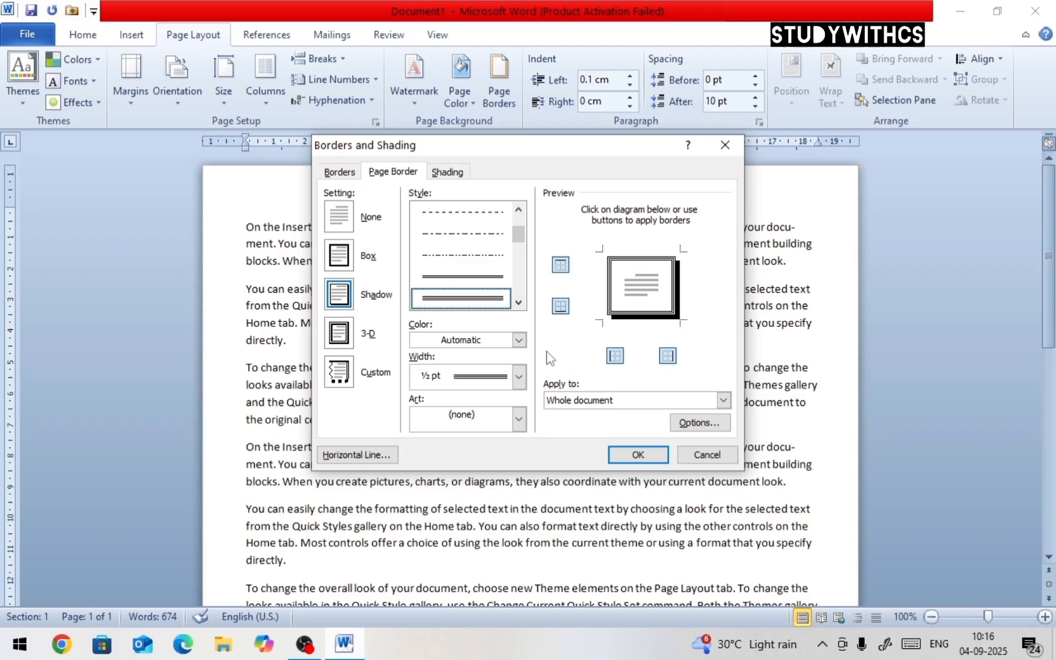
{"action": "left_click", "coordinate": [638, 455]}
{"action": "scroll", "coordinate": [745, 573], "scroll_direction": "down", "scroll_amount": 5}
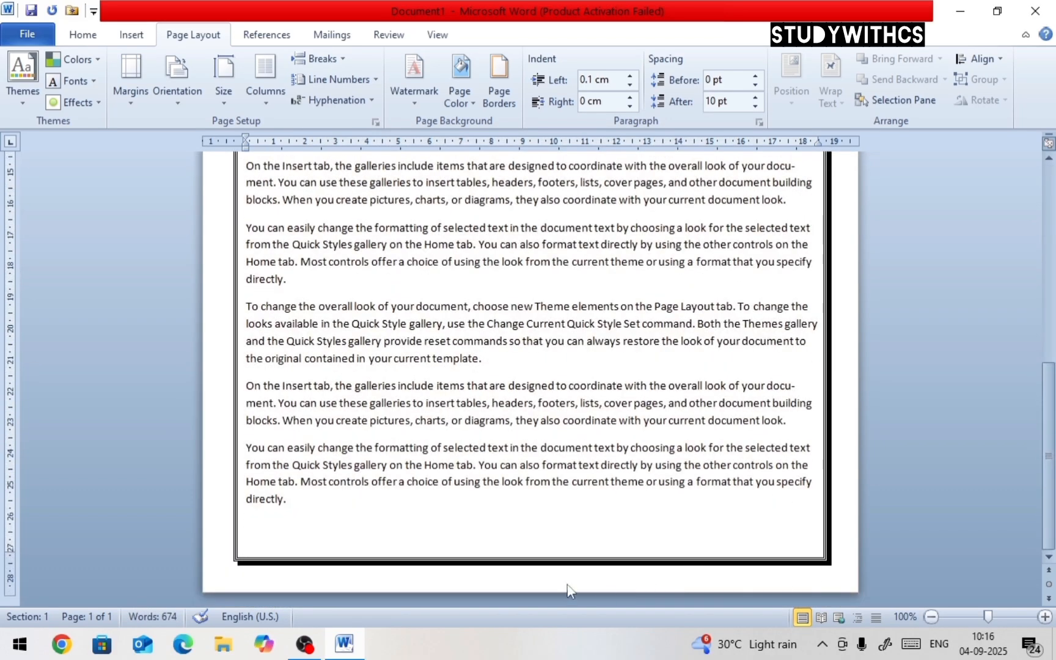
{"action": "scroll", "coordinate": [792, 563], "scroll_direction": "up", "scroll_amount": 9}
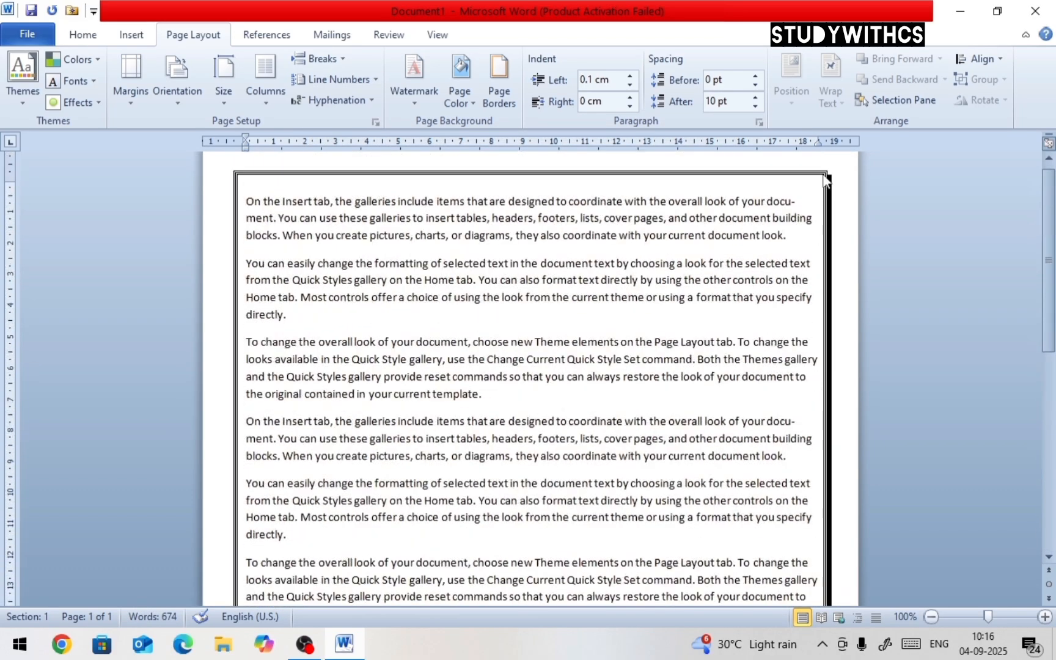
Change the page border setting to 3-D
{"action": "left_click", "coordinate": [498, 91]}
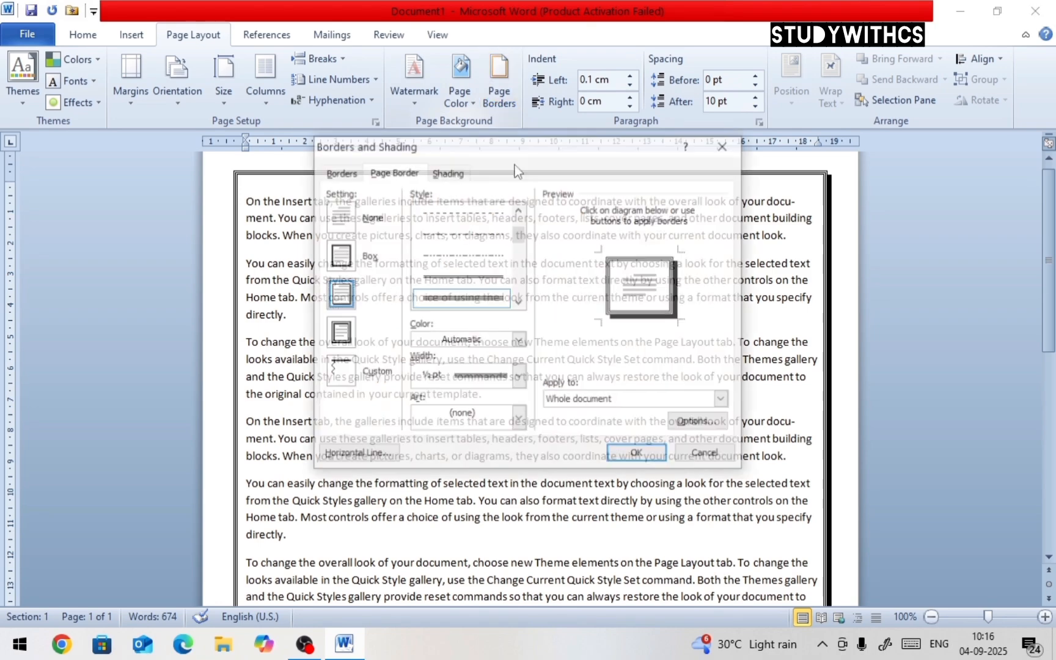
{"action": "left_click", "coordinate": [354, 338]}
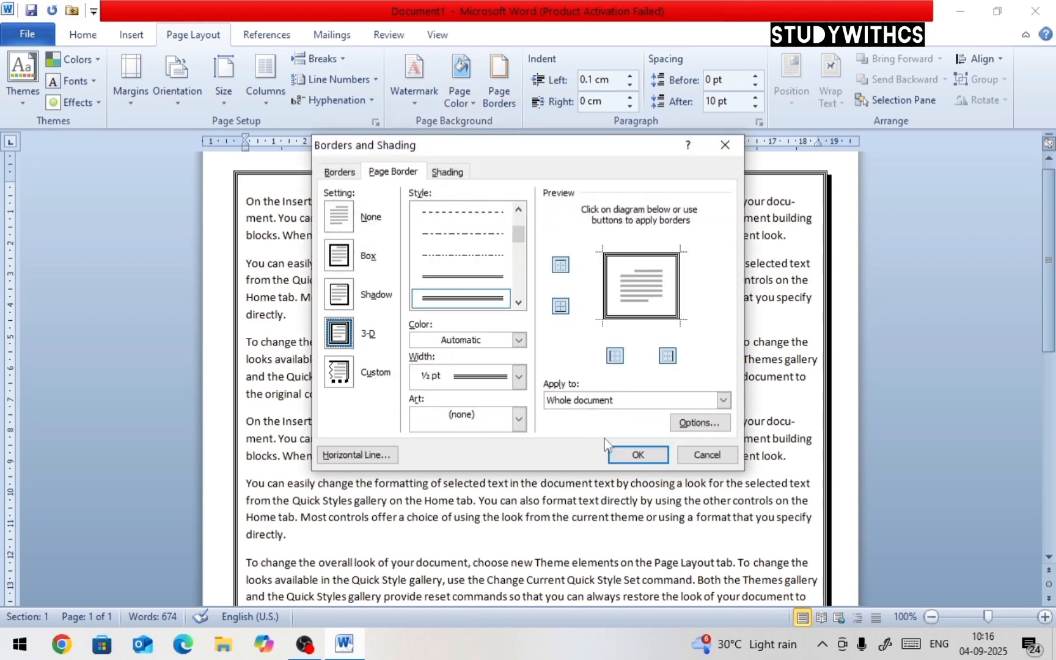
{"action": "left_click", "coordinate": [617, 454]}
Change the page border to a Box with a thick single-line style, green colour and 3 pt width
{"action": "scroll", "coordinate": [556, 245], "scroll_direction": "down", "scroll_amount": 10}
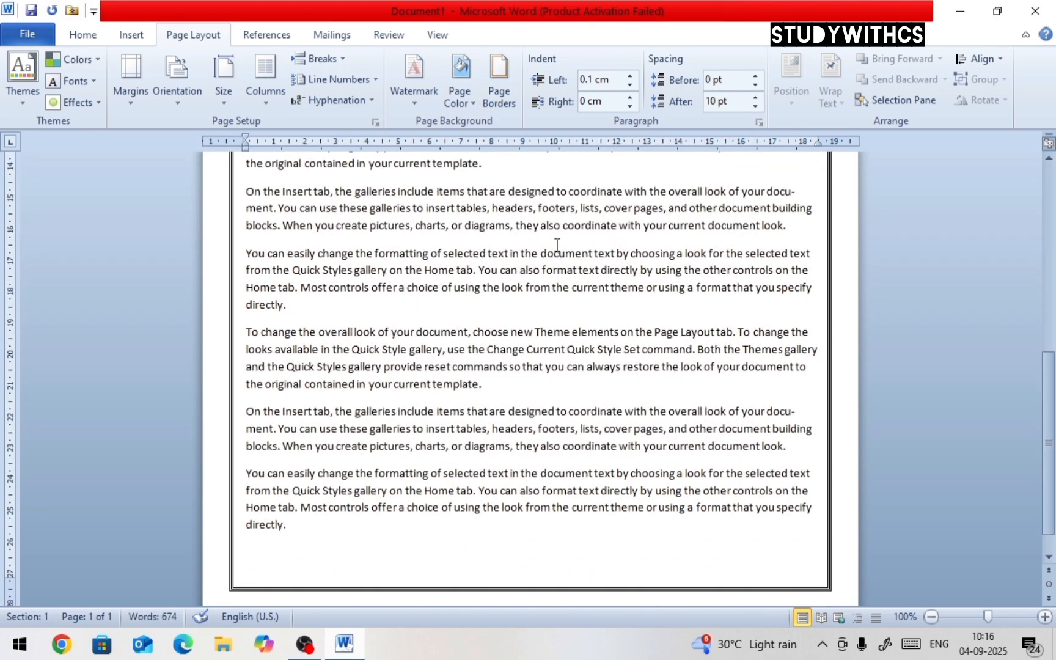
{"action": "scroll", "coordinate": [556, 245], "scroll_direction": "up", "scroll_amount": 3}
{"action": "left_click", "coordinate": [506, 100]}
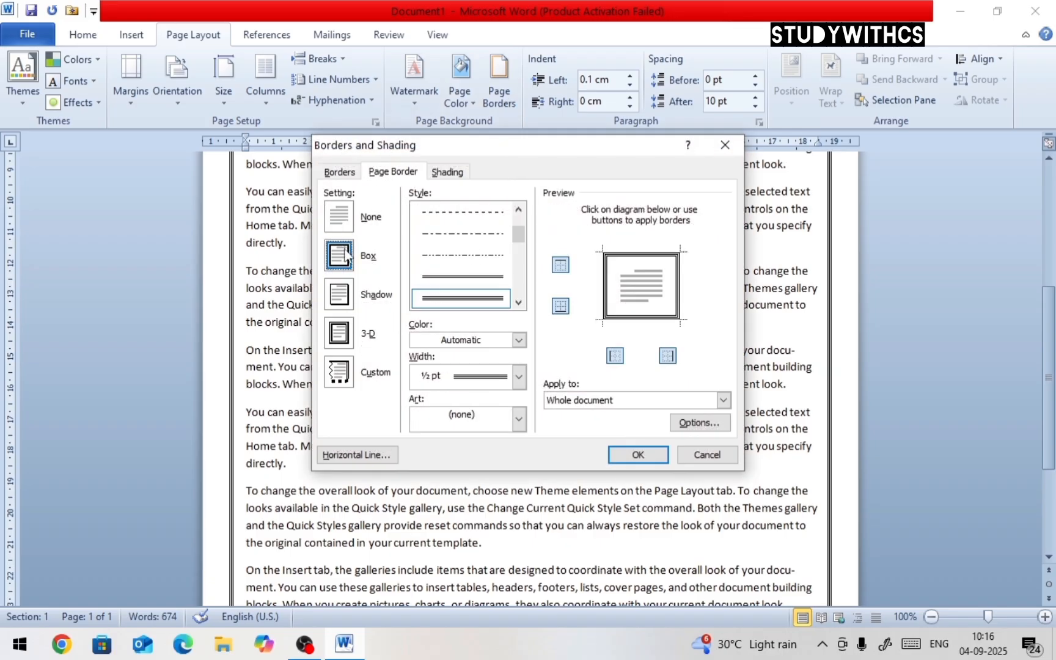
{"action": "left_click", "coordinate": [518, 302]}
{"action": "left_click", "coordinate": [518, 302]}
{"action": "left_click", "coordinate": [518, 302]}
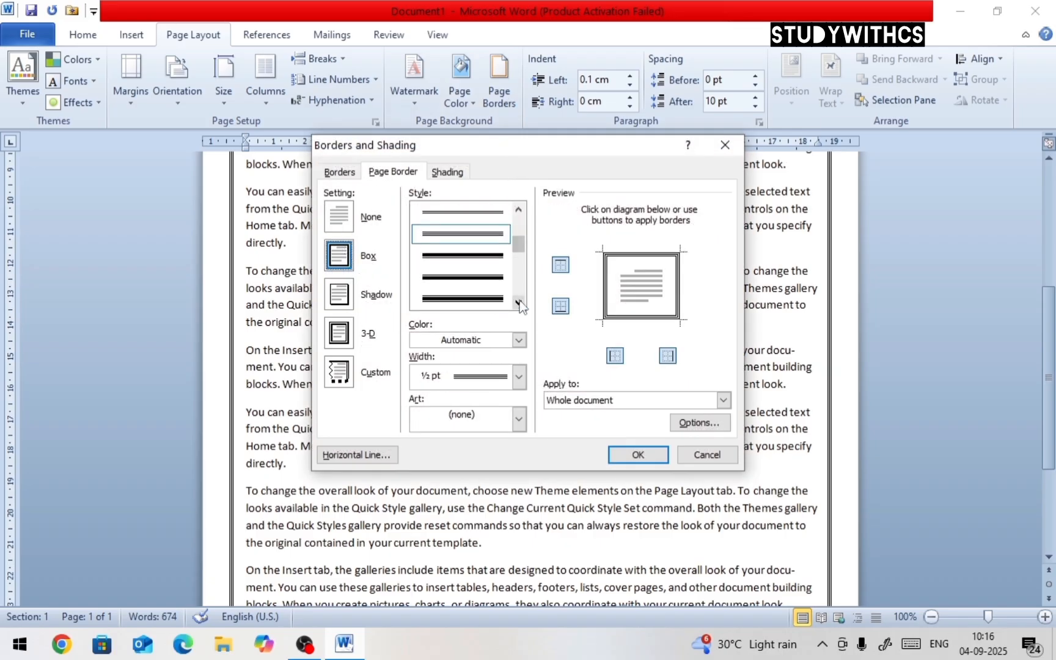
{"action": "left_click", "coordinate": [519, 302]}
{"action": "left_click", "coordinate": [463, 298]}
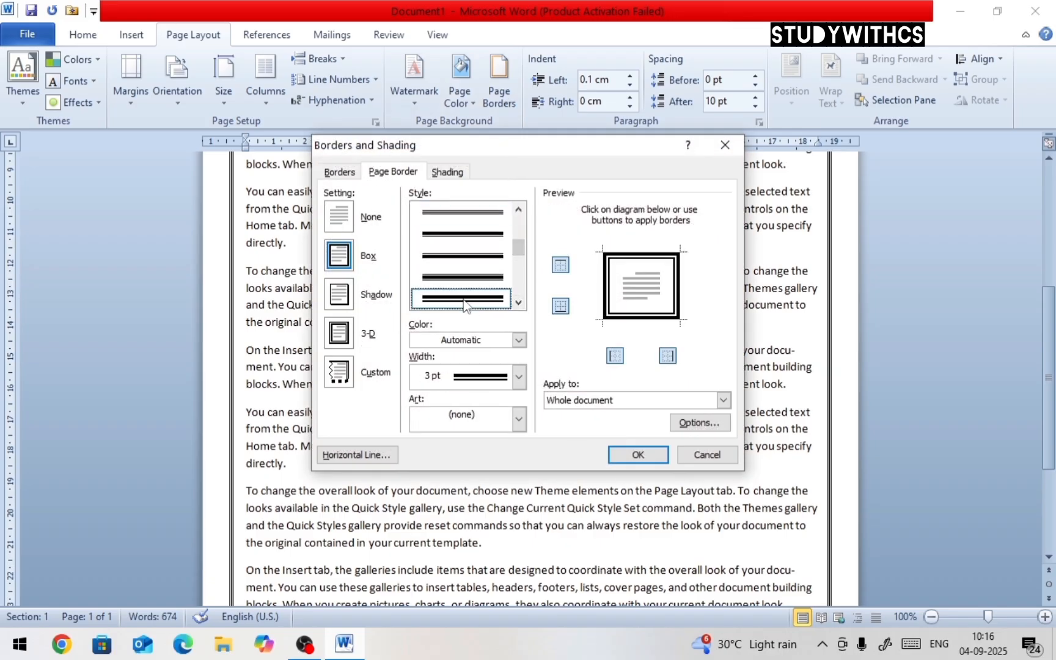
{"action": "left_click", "coordinate": [519, 340]}
{"action": "left_click", "coordinate": [484, 398]}
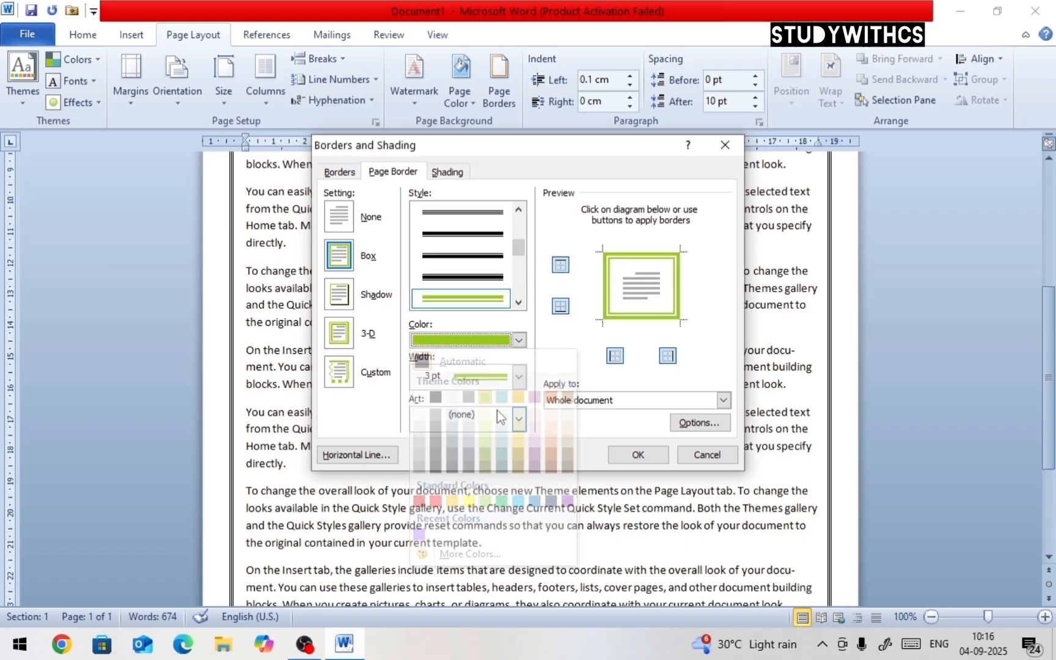
{"action": "left_click", "coordinate": [637, 455]}
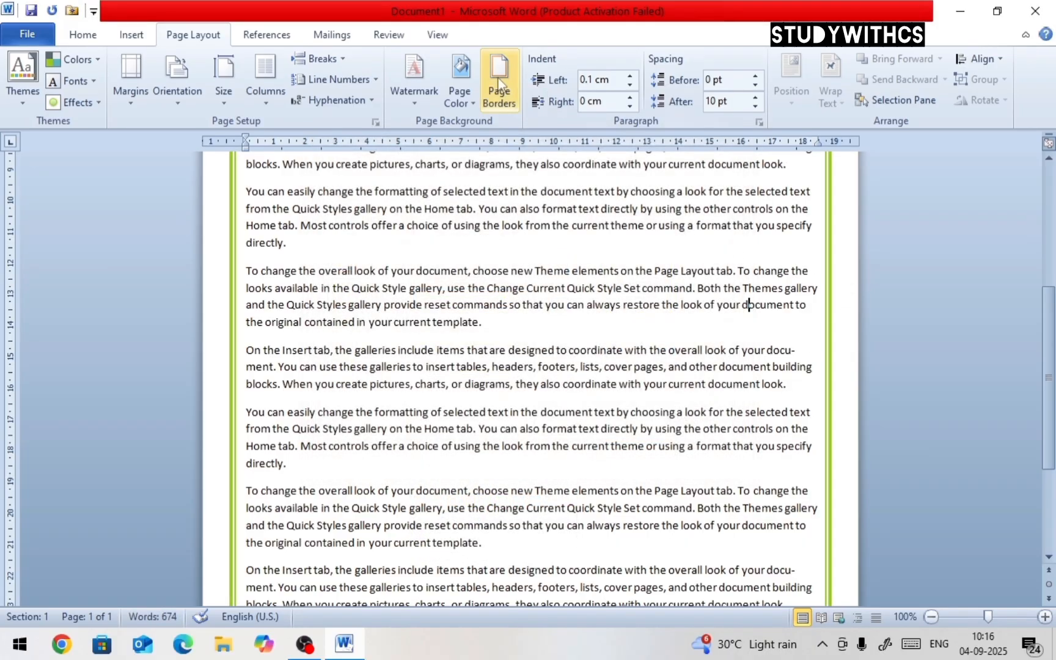
Replace the page border with the red apple art border
{"action": "left_click", "coordinate": [496, 97]}
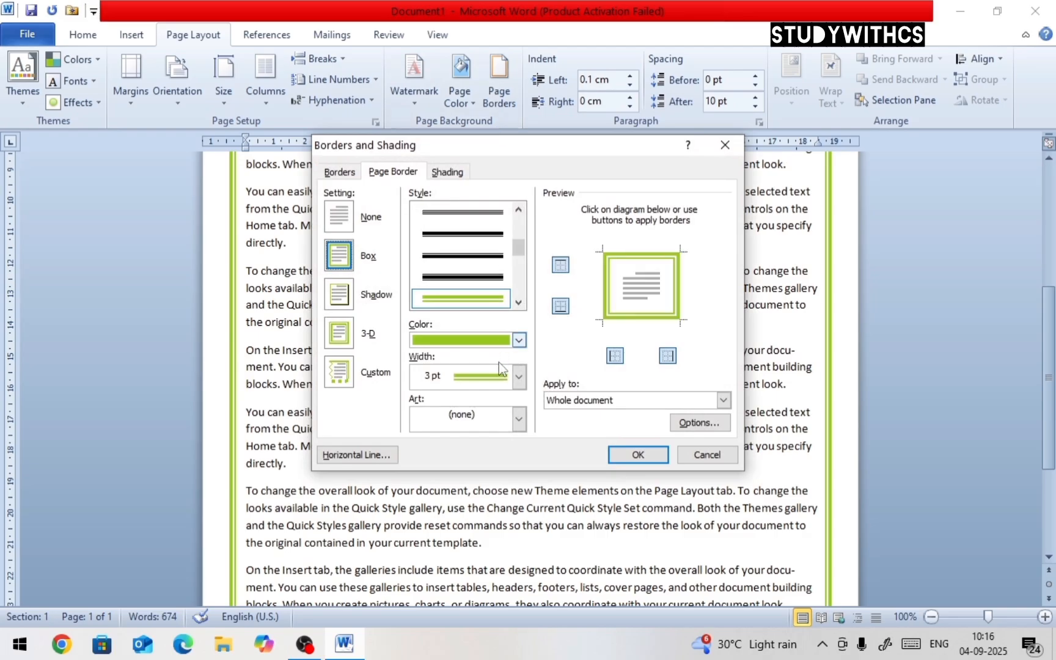
{"action": "left_click", "coordinate": [518, 420]}
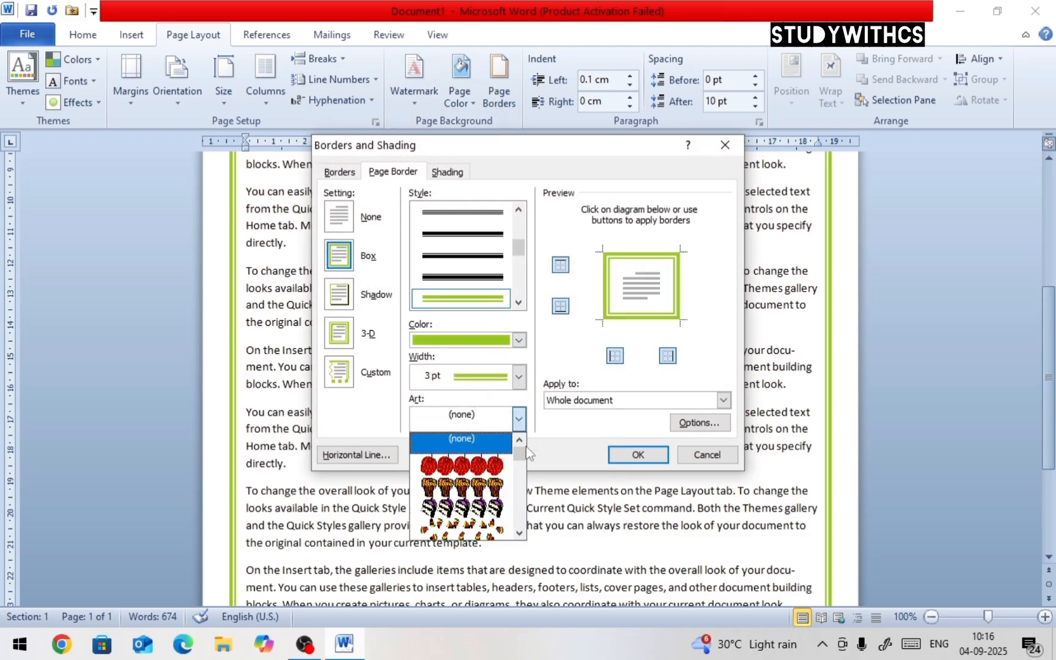
{"action": "left_click", "coordinate": [468, 467]}
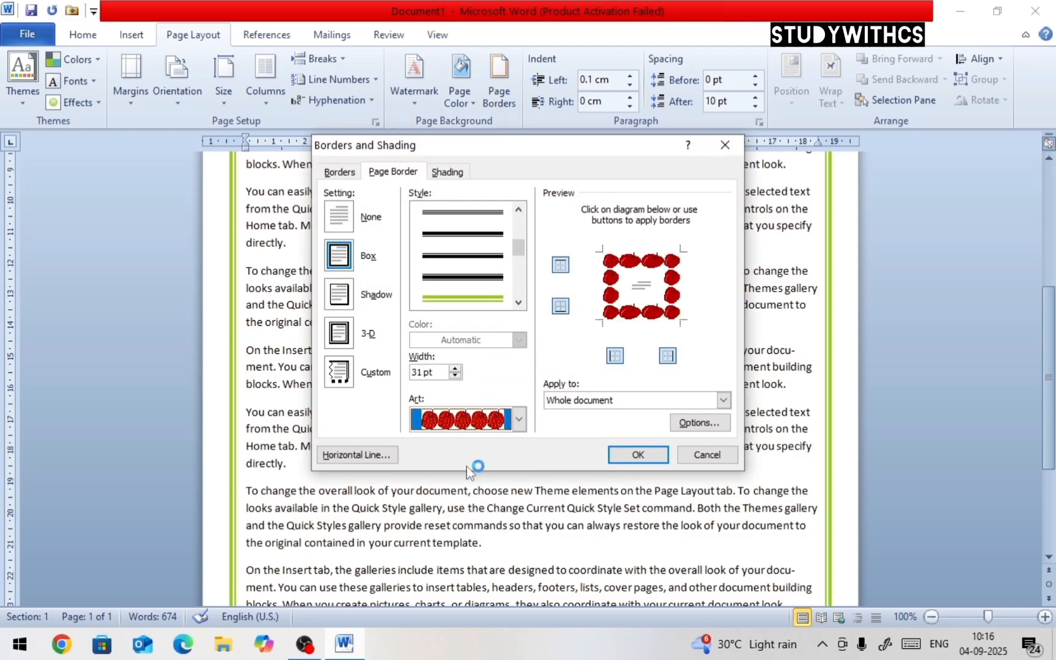
{"action": "left_click", "coordinate": [637, 454]}
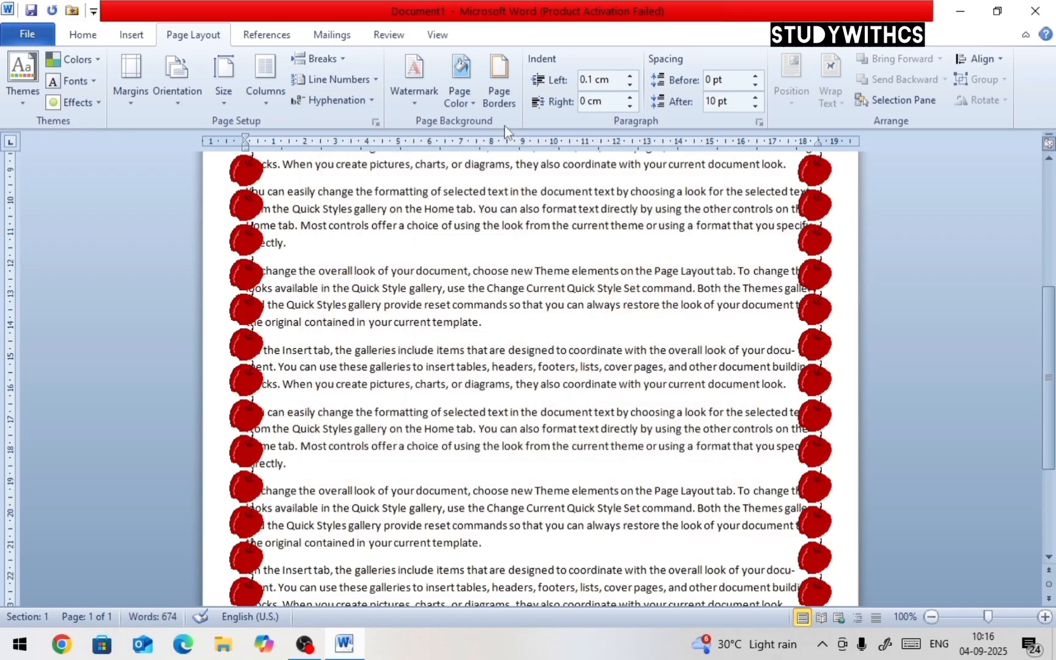
Remove the page border by setting it to None
{"action": "left_click", "coordinate": [500, 98]}
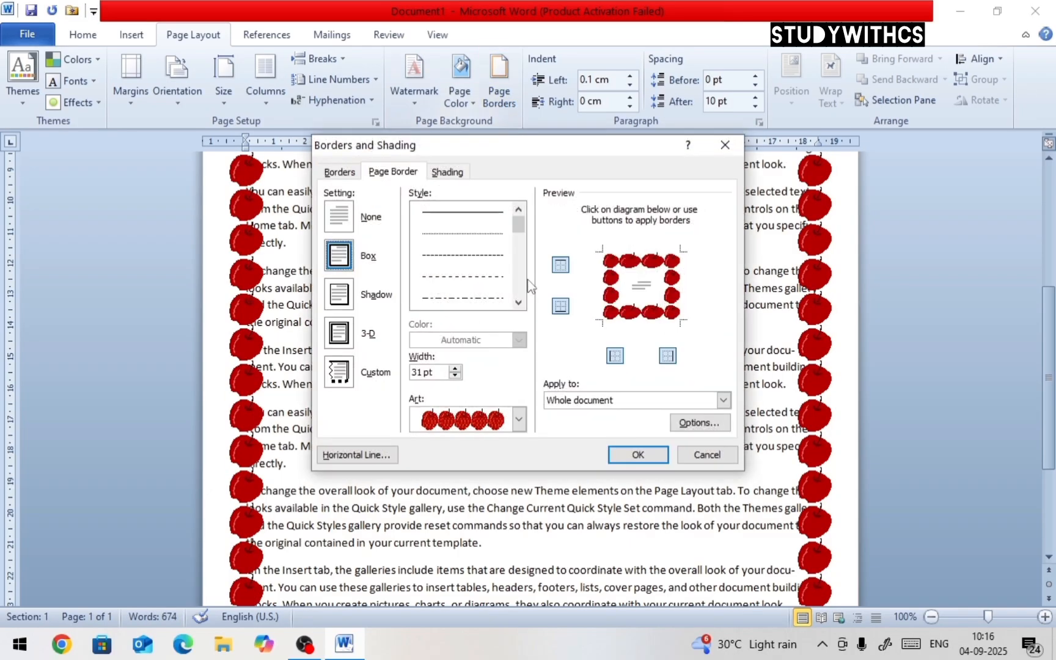
{"action": "left_click", "coordinate": [347, 219]}
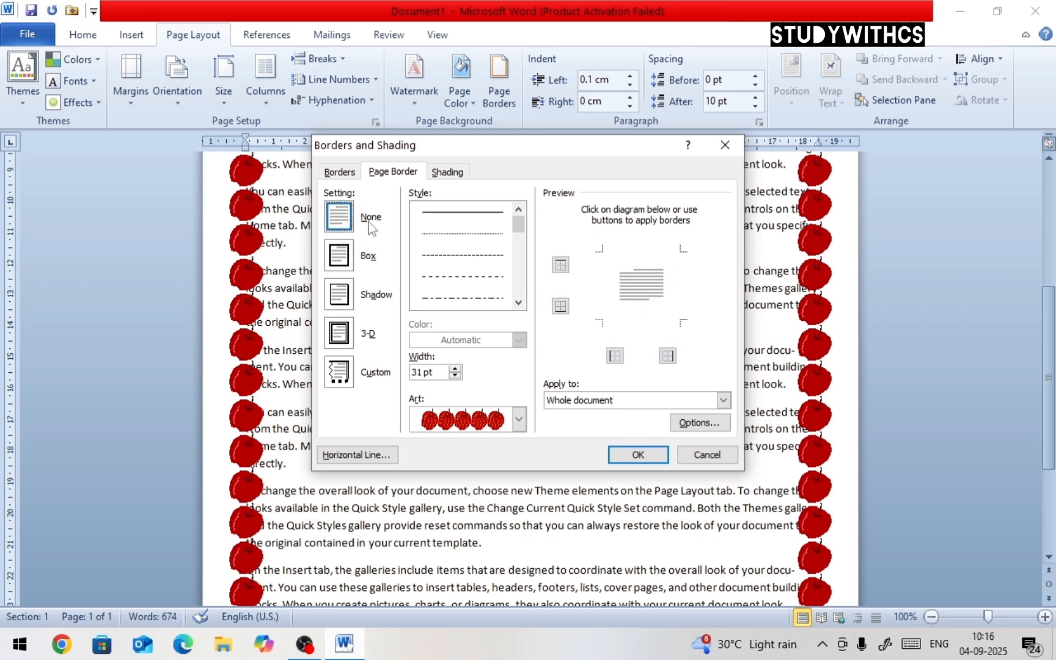
{"action": "left_click", "coordinate": [642, 456]}
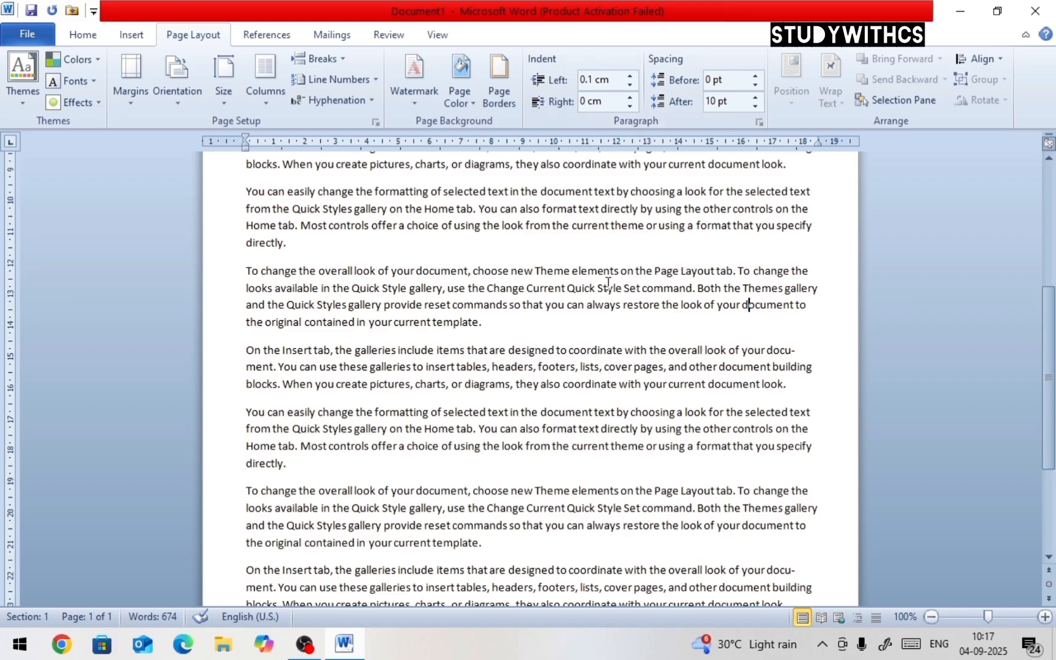
Select the first paragraph and increase its left indent to 1.3 cm
{"action": "scroll", "coordinate": [608, 283], "scroll_direction": "up", "scroll_amount": 5}
{"action": "triple_click", "coordinate": [293, 337]}
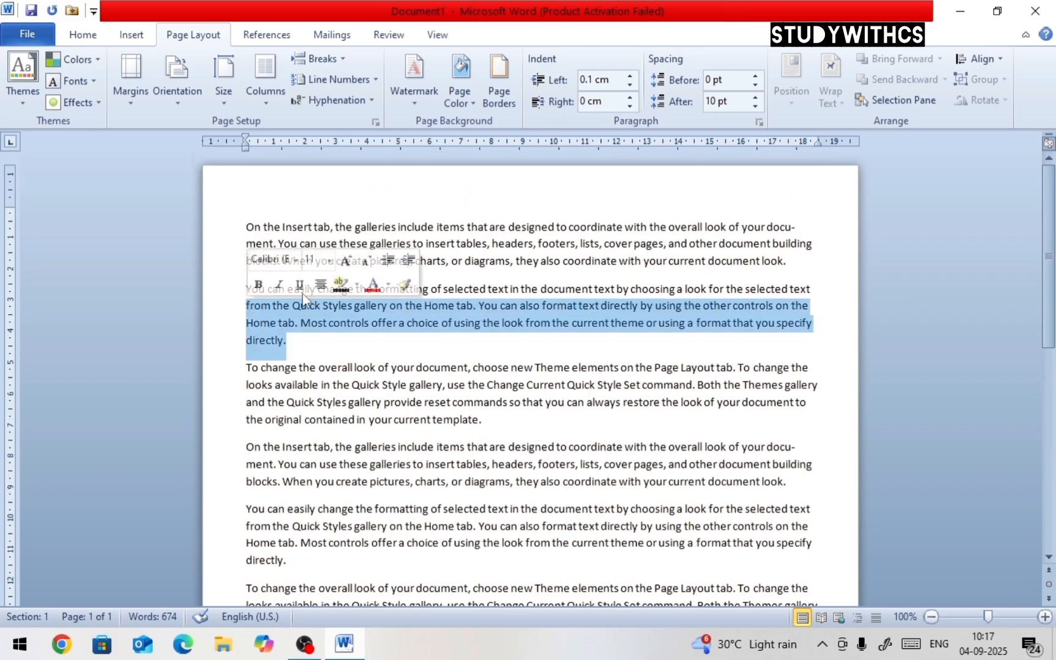
{"action": "left_click_drag", "start_coordinate": [784, 261], "coordinate": [252, 218]}
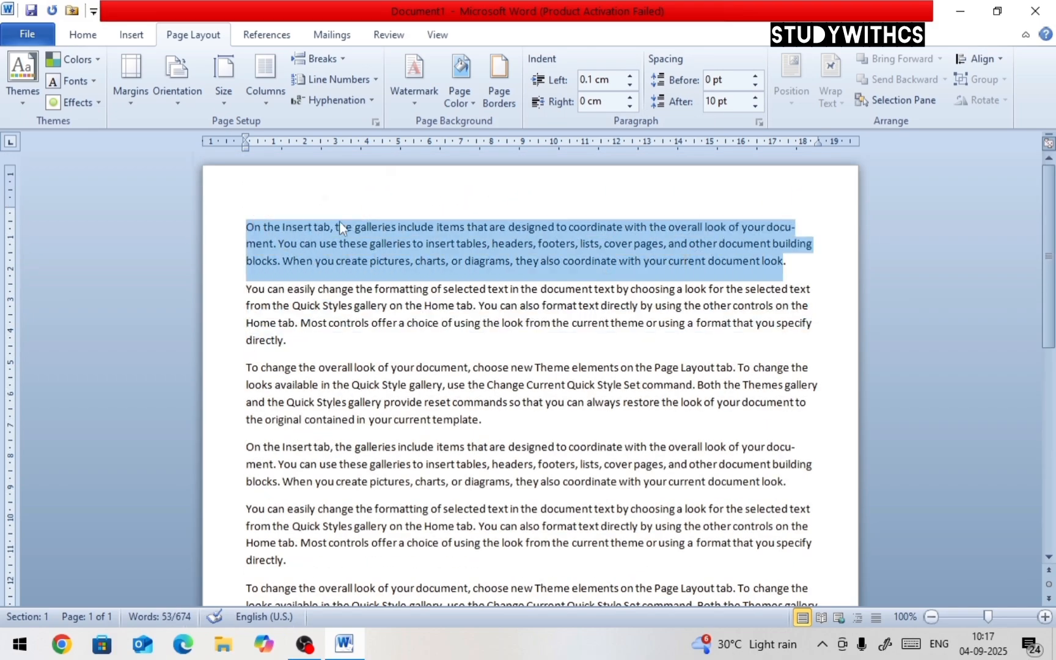
{"action": "left_click", "coordinate": [631, 77]}
{"action": "left_click", "coordinate": [630, 77]}
{"action": "left_click", "coordinate": [630, 77]}
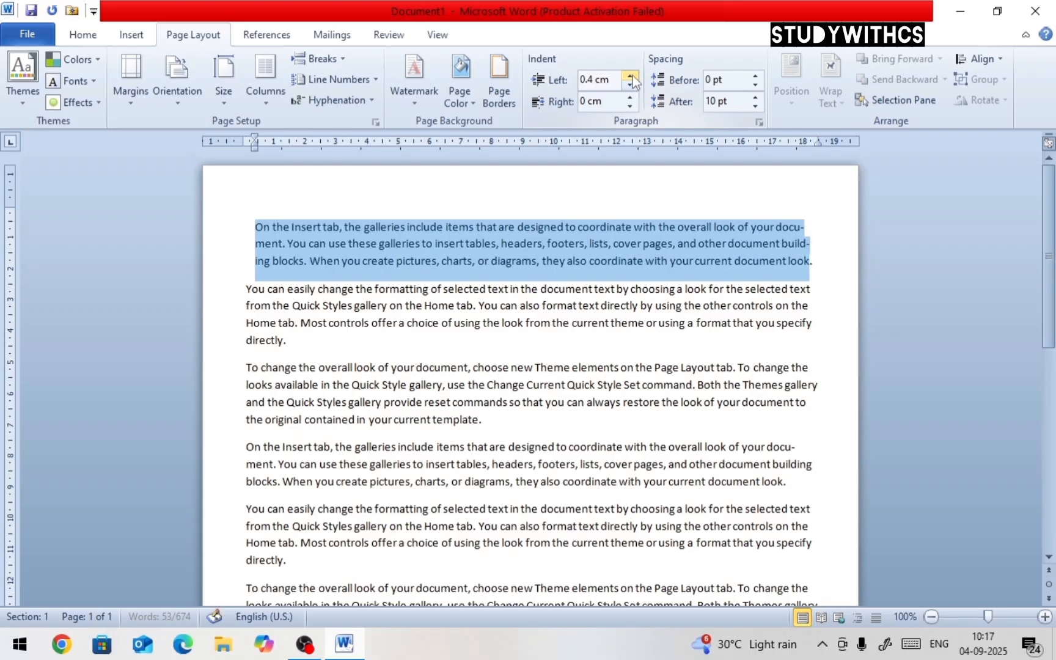
{"action": "left_click", "coordinate": [631, 77]}
{"action": "left_click", "coordinate": [631, 77]}
{"action": "left_click", "coordinate": [631, 77]}
{"action": "left_click", "coordinate": [631, 77]}
{"action": "left_click", "coordinate": [631, 77]}
{"action": "left_click_drag", "start_coordinate": [631, 76], "coordinate": [630, 77]}
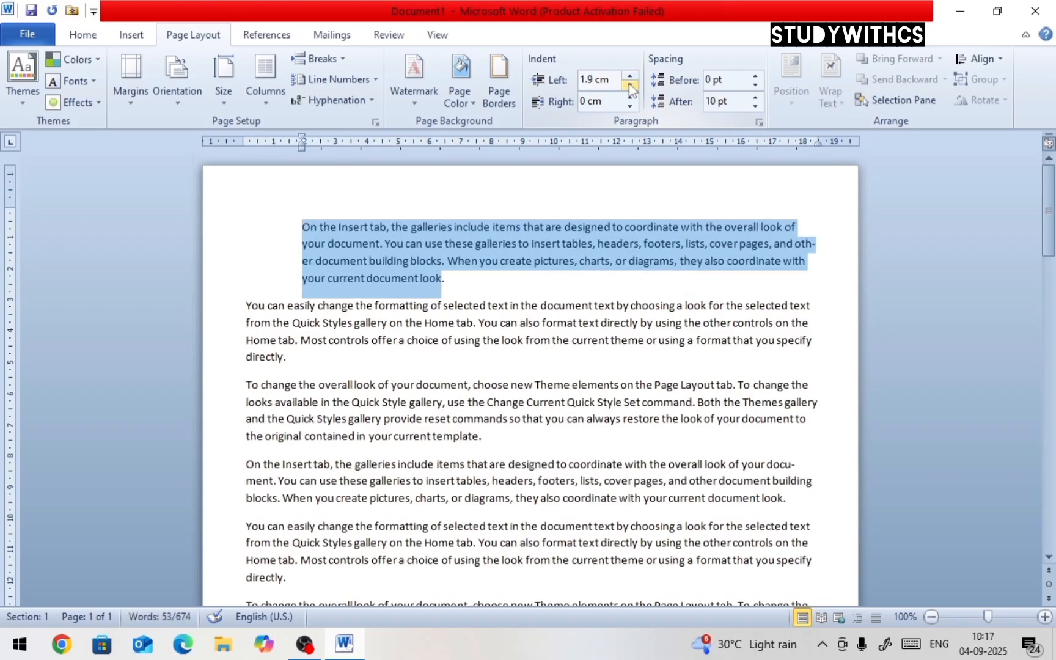
{"action": "left_click", "coordinate": [630, 88]}
{"action": "left_click", "coordinate": [630, 89]}
{"action": "left_click", "coordinate": [630, 88]}
{"action": "left_click", "coordinate": [630, 88]}
{"action": "left_click", "coordinate": [630, 88]}
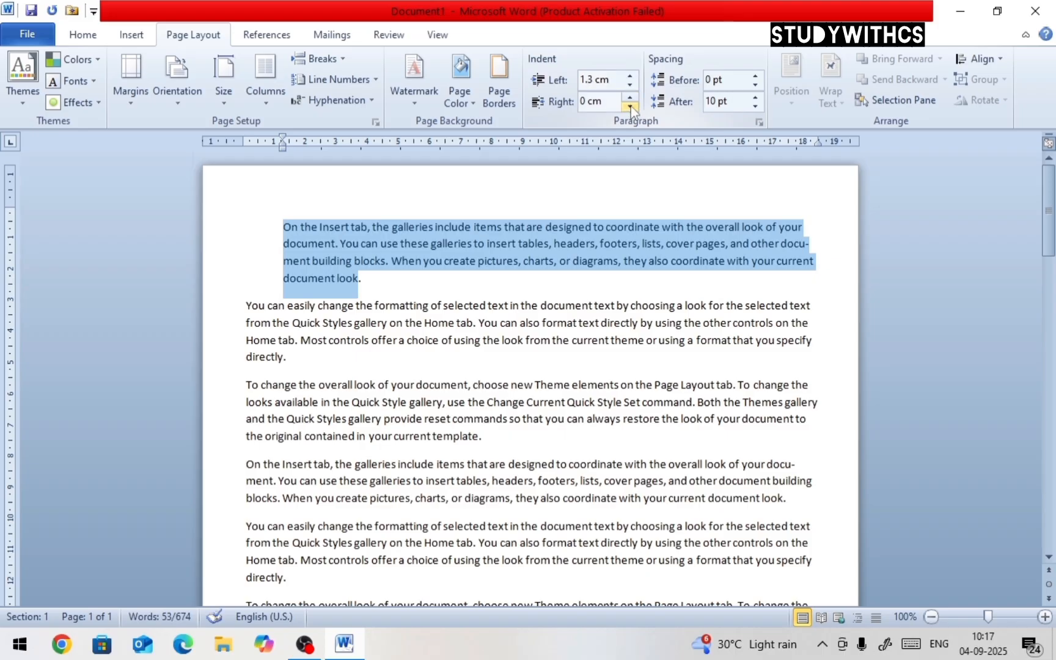
Increase the first paragraph's right indent to 1.1 cm
{"action": "left_click", "coordinate": [630, 97]}
{"action": "left_click", "coordinate": [630, 97]}
{"action": "left_click", "coordinate": [630, 97]}
{"action": "left_click", "coordinate": [630, 97]}
{"action": "left_click", "coordinate": [630, 98]}
{"action": "left_click", "coordinate": [630, 97]}
{"action": "left_click", "coordinate": [630, 97]}
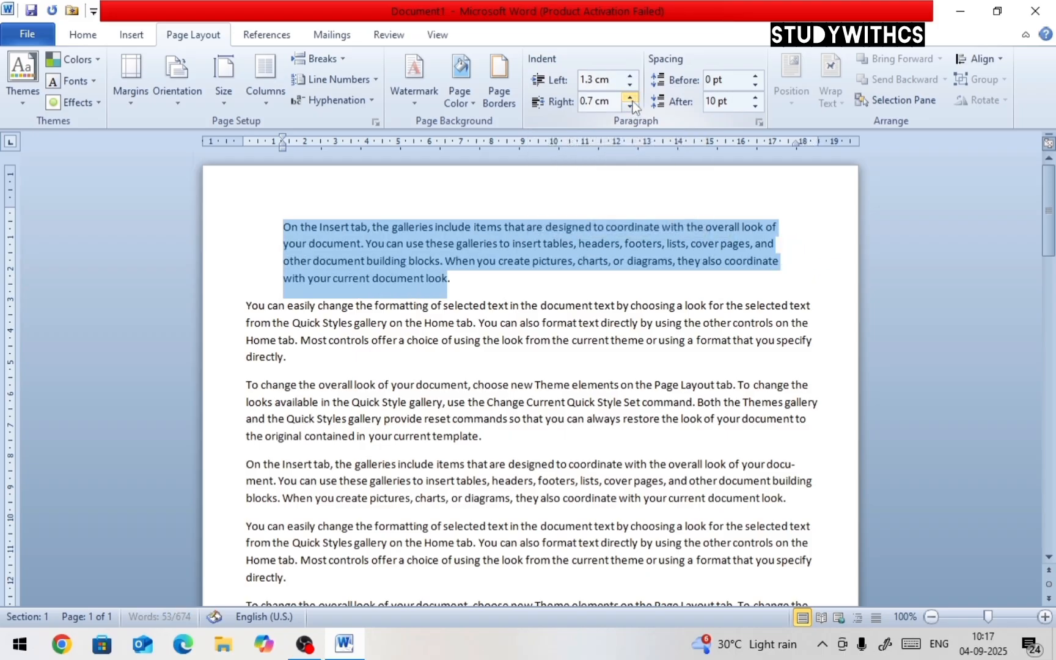
{"action": "left_click", "coordinate": [630, 98]}
{"action": "left_click", "coordinate": [630, 98]}
Reselect the first paragraph and raise its spacing before to 66 pt
{"action": "left_click", "coordinate": [639, 283]}
{"action": "left_click_drag", "start_coordinate": [511, 294], "coordinate": [279, 212]}
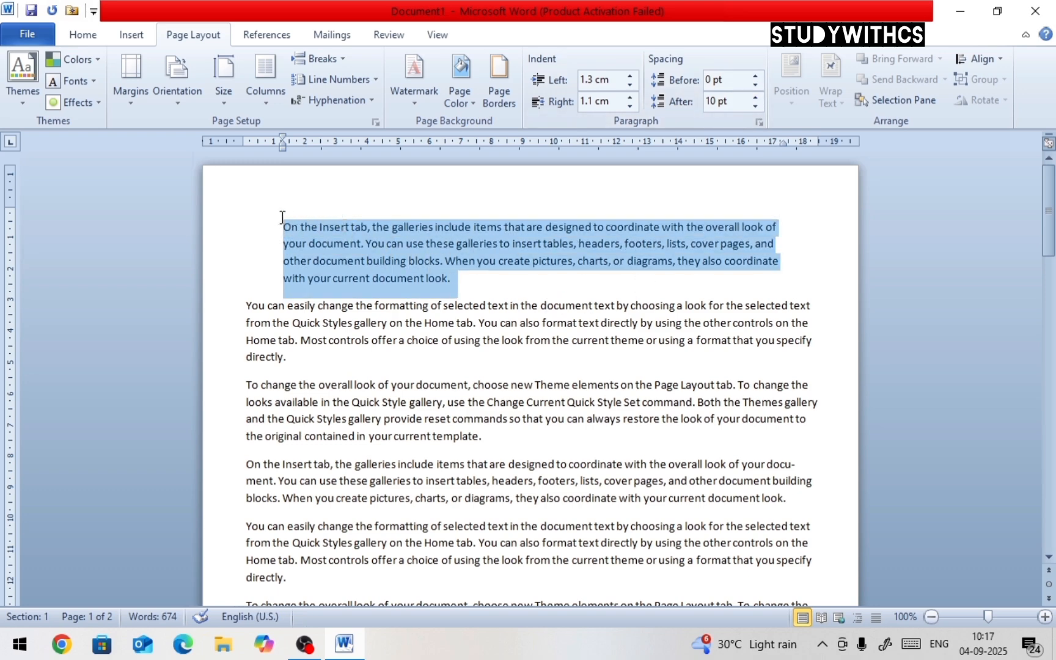
{"action": "left_click", "coordinate": [756, 77]}
{"action": "double_click", "coordinate": [756, 77]}
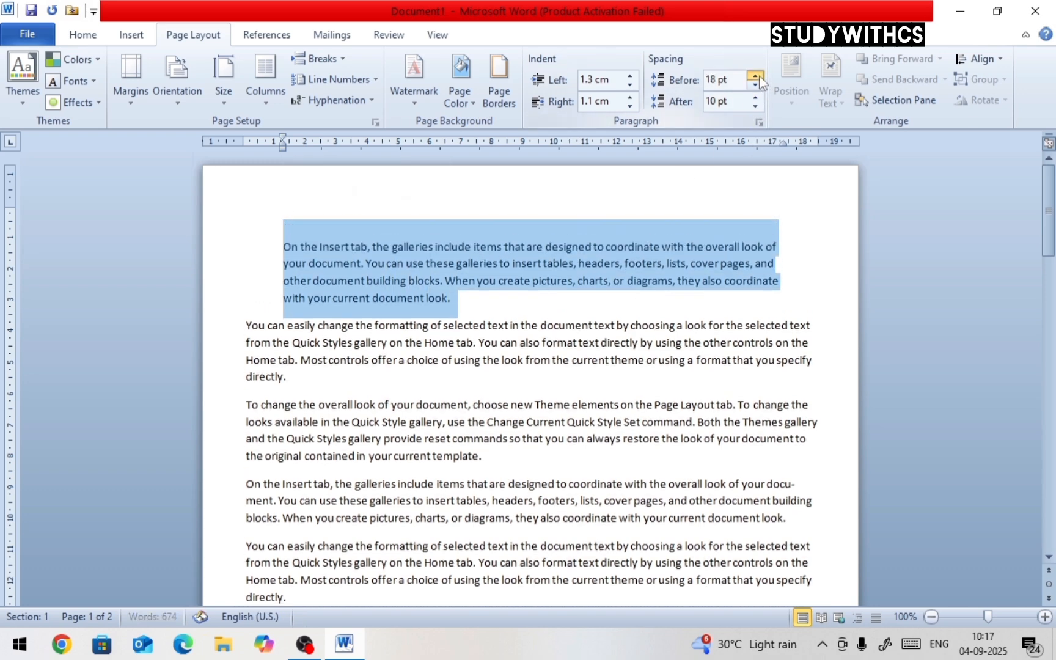
{"action": "left_click", "coordinate": [756, 77]}
{"action": "left_click", "coordinate": [756, 77]}
{"action": "double_click", "coordinate": [756, 77]}
{"action": "double_click", "coordinate": [756, 77]}
{"action": "double_click", "coordinate": [756, 78]}
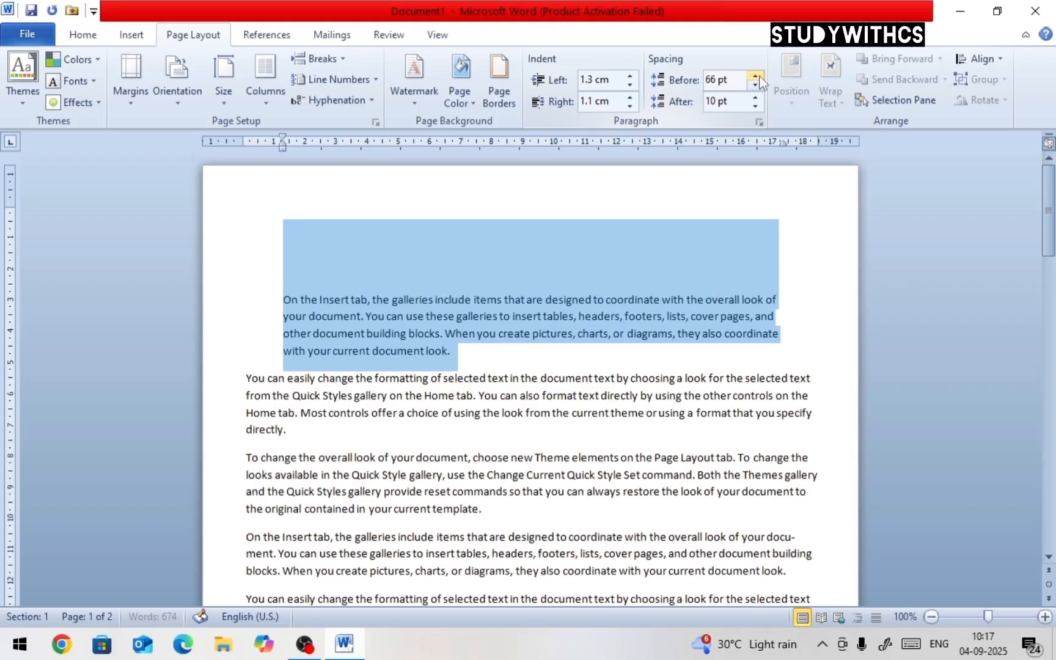
Raise the first paragraph's spacing after to 72 pt
{"action": "double_click", "coordinate": [756, 99]}
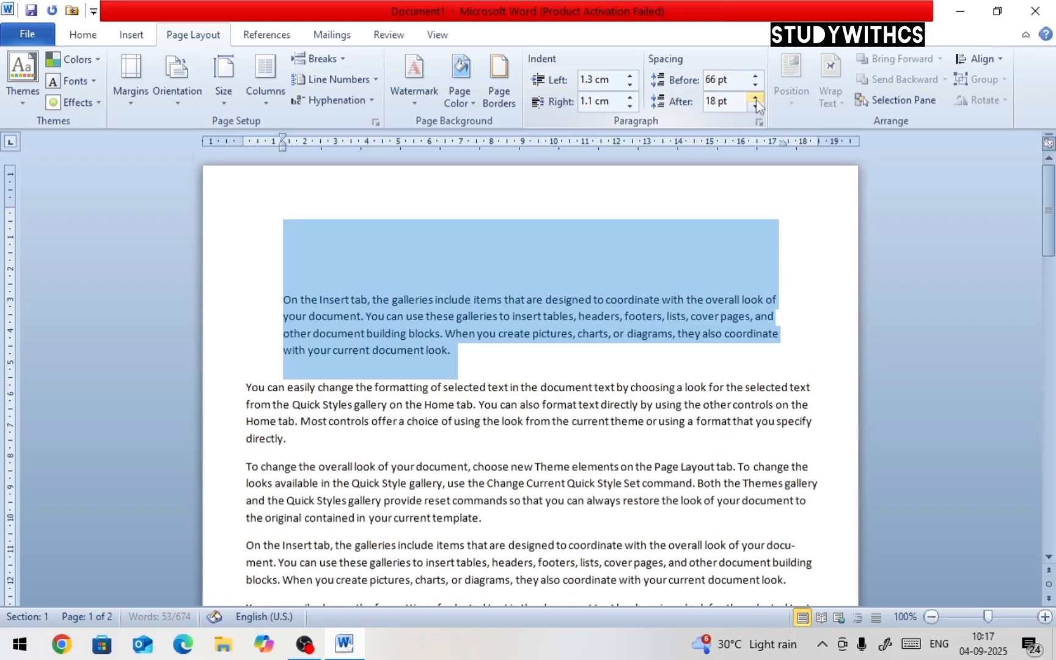
{"action": "double_click", "coordinate": [756, 99]}
{"action": "double_click", "coordinate": [756, 99]}
{"action": "double_click", "coordinate": [756, 99]}
{"action": "double_click", "coordinate": [756, 99]}
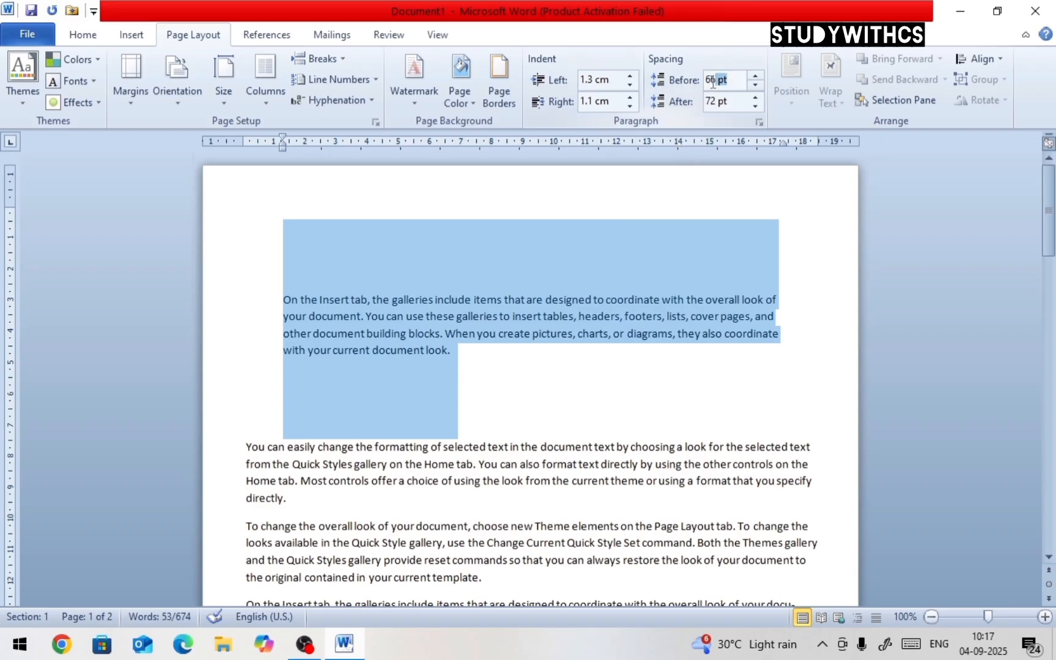
Reset the first paragraph's spacing before to 0 pt and its left indent to 0 cm
{"action": "type", "text": "0"}
{"action": "left_click", "coordinate": [599, 79]}
{"action": "left_click_drag", "start_coordinate": [600, 80], "coordinate": [565, 77]}
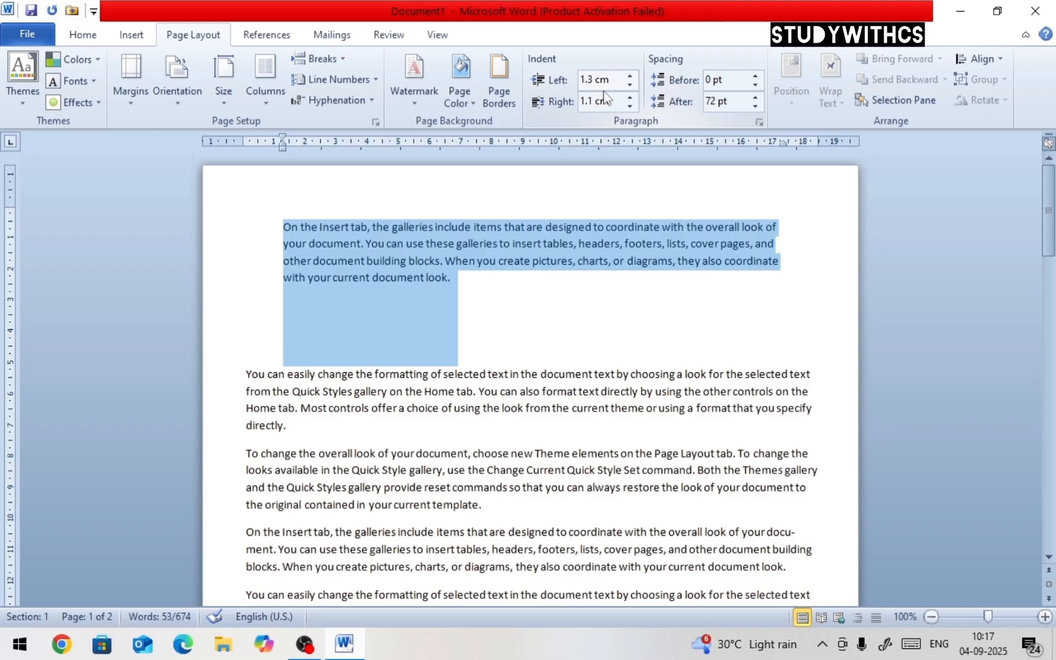
{"action": "key", "text": "Delete"}
{"action": "key", "text": "Delete"}
{"action": "key", "text": "Delete"}
{"action": "key", "text": "Delete"}
Set the first paragraph's spacing after to 0 pt and its right indent to 0 cm
{"action": "left_click", "coordinate": [733, 101]}
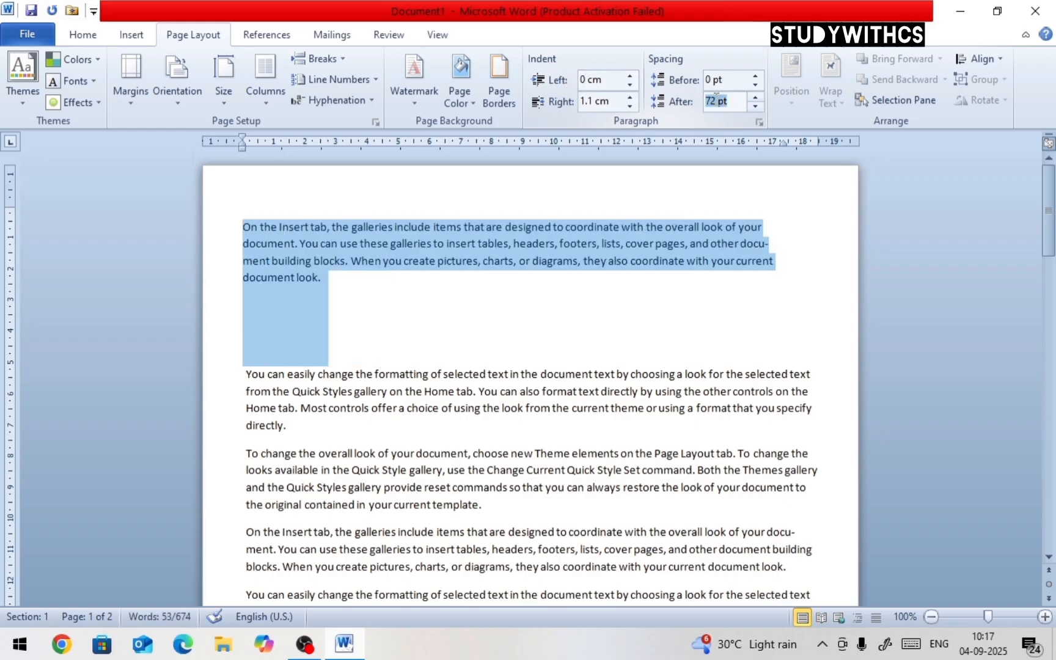
{"action": "type", "text": "0"}
{"action": "left_click", "coordinate": [582, 101]}
{"action": "type", "text": "0"}
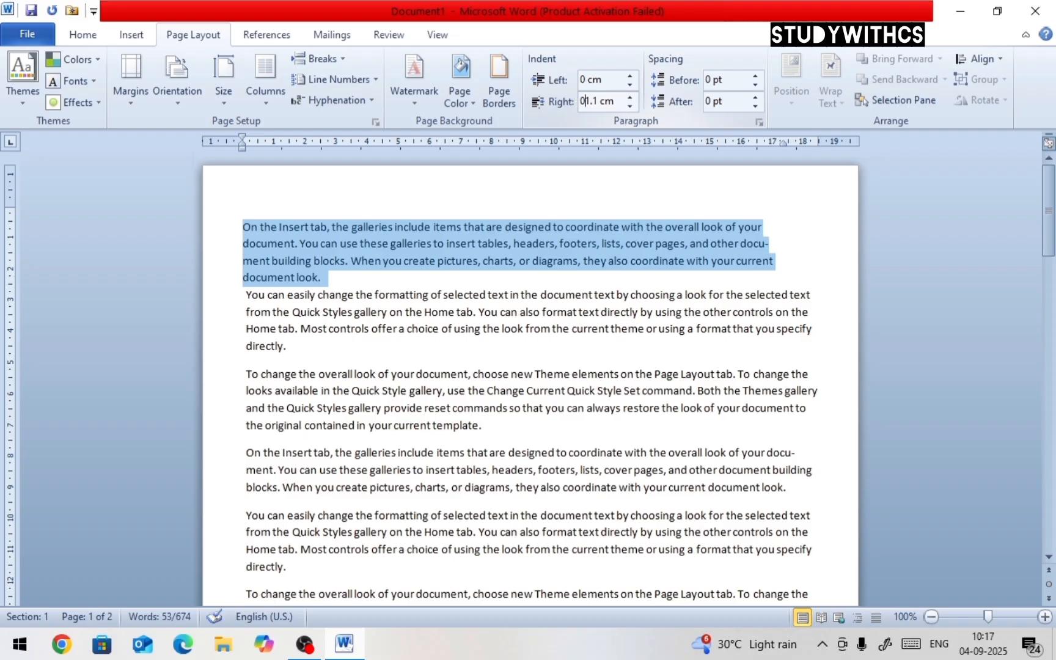
{"action": "key", "text": "Delete"}
{"action": "key", "text": "Delete"}
{"action": "key", "text": "Delete"}
{"action": "key", "text": "Delete"}
{"action": "key", "text": "Return"}
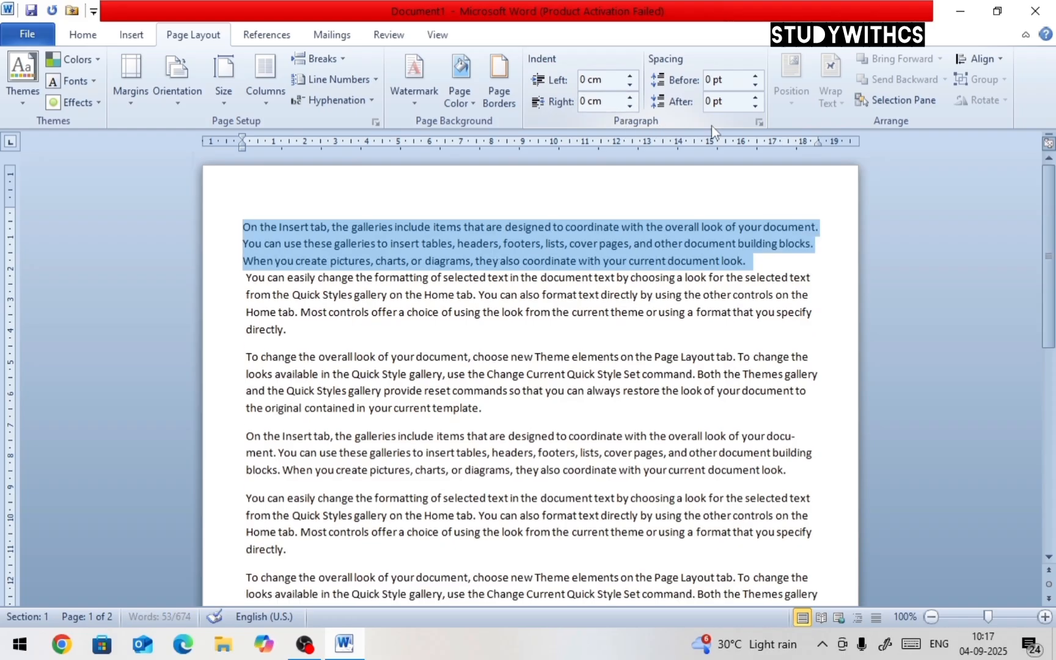
Set the first paragraph's spacing after to 10 pt
{"action": "left_click", "coordinate": [761, 264]}
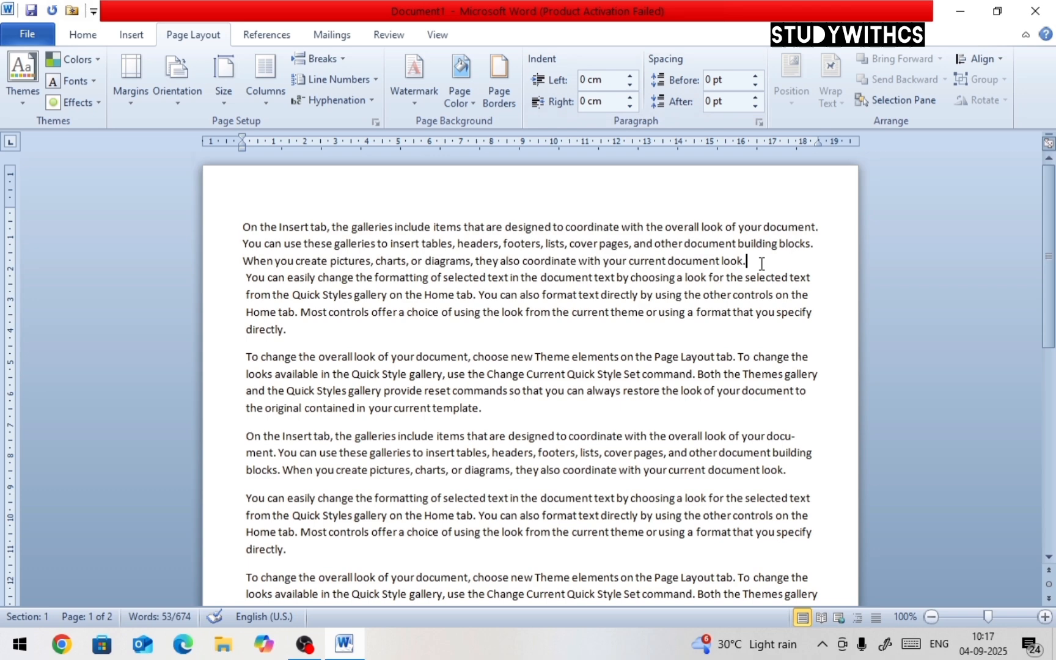
{"action": "left_click", "coordinate": [749, 335]}
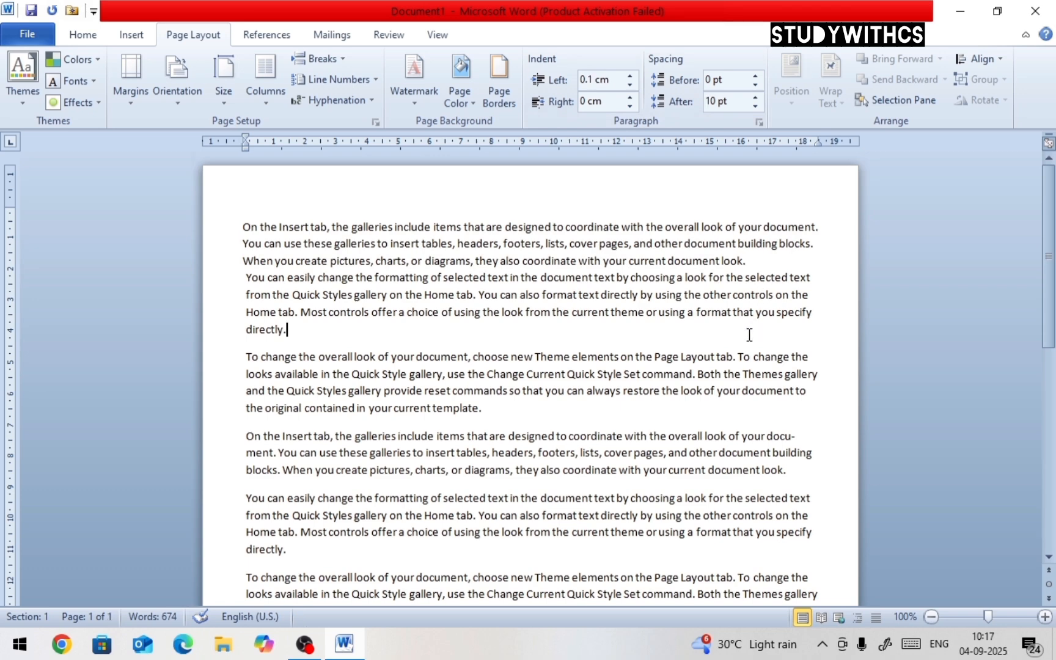
{"action": "left_click", "coordinate": [759, 257]}
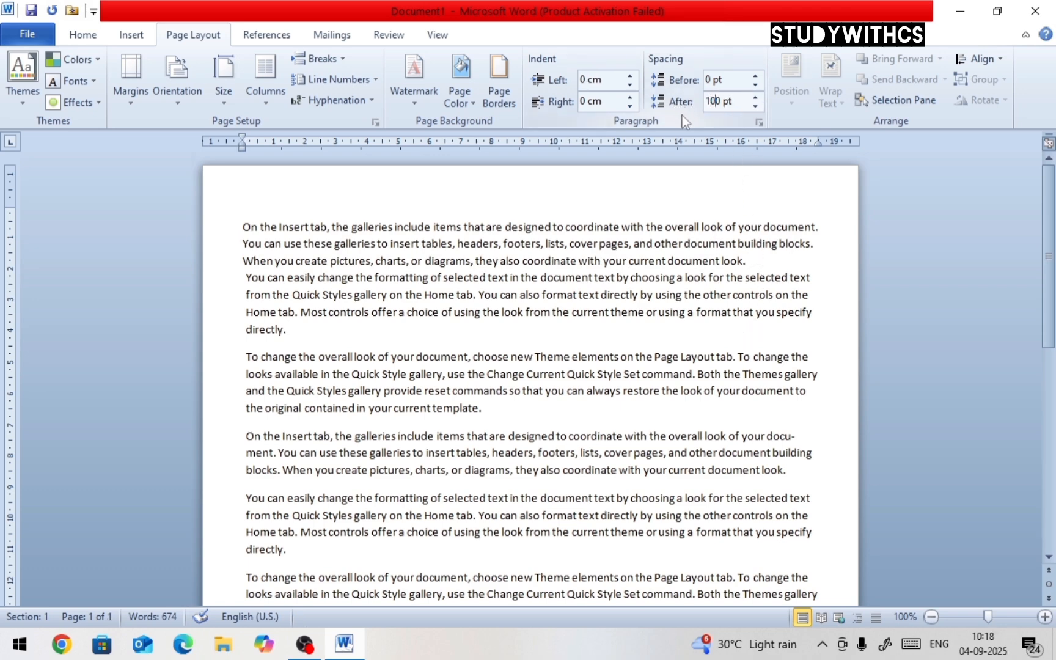
{"action": "key", "text": "BackSpace"}
{"action": "key", "text": "Return"}
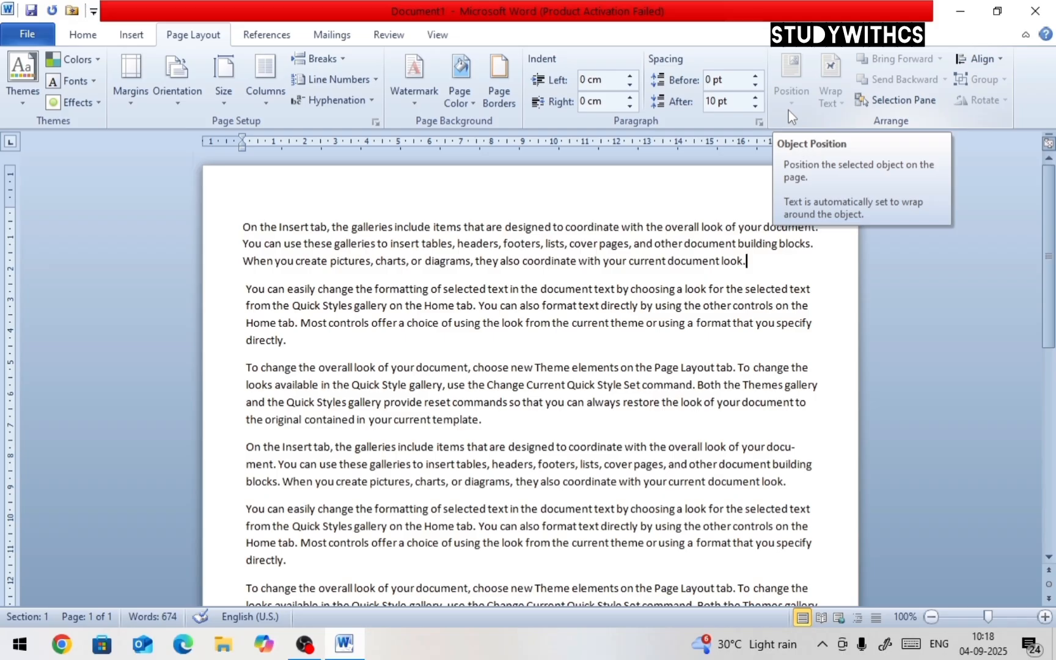
Insert the 'ravi' picture from the Desktop below the first paragraph and resize it to about 7.62 × 6.22 cm
{"action": "left_click", "coordinate": [125, 34]}
{"action": "left_click", "coordinate": [209, 103]}
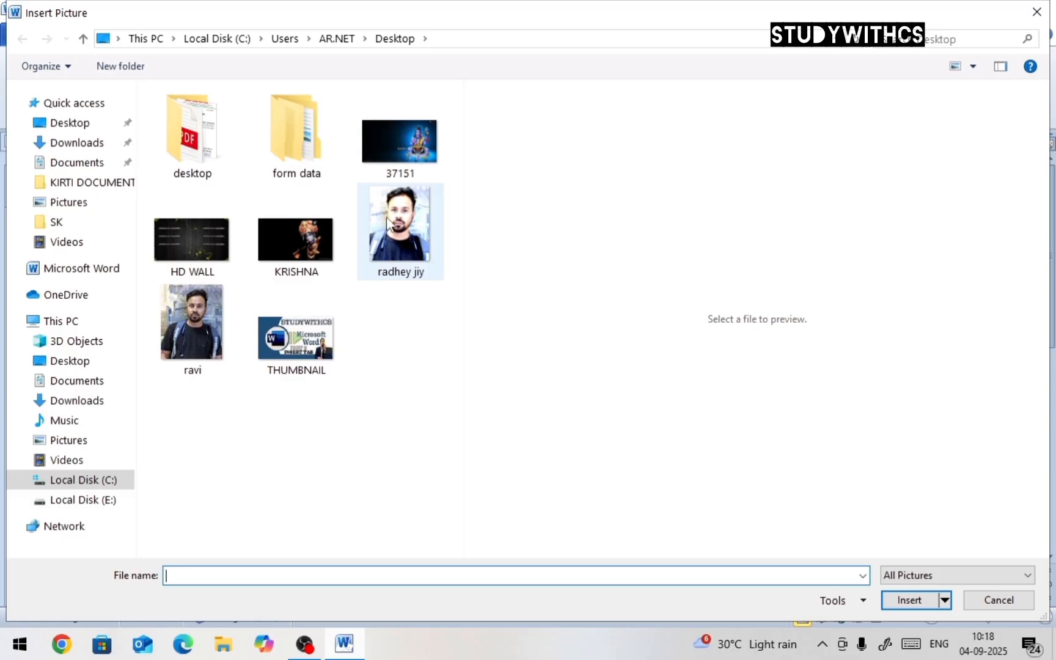
{"action": "left_click", "coordinate": [387, 220]}
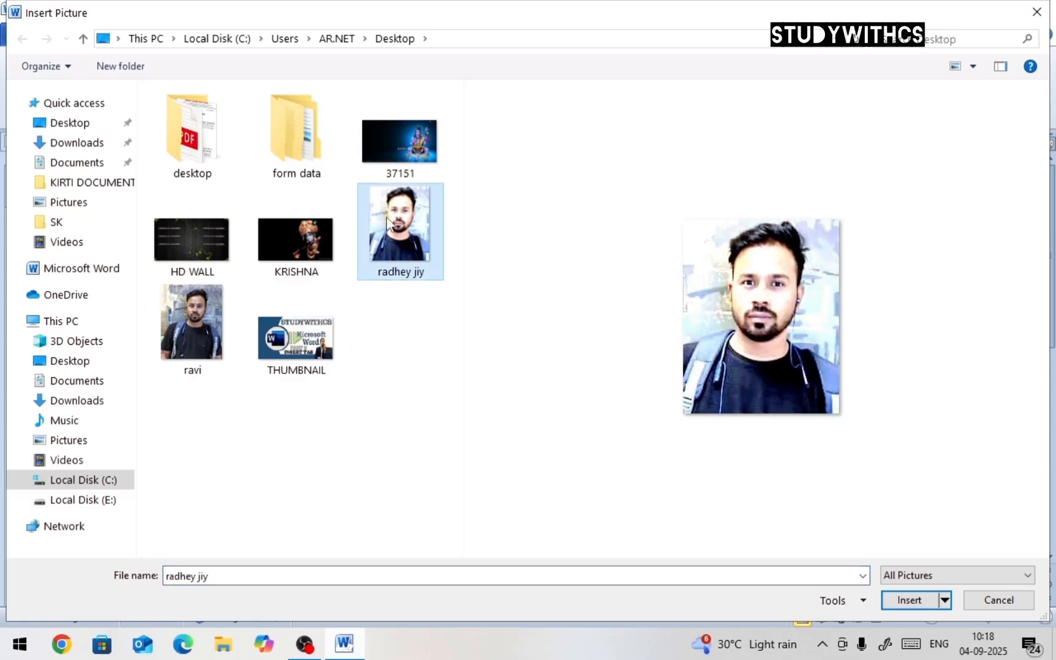
{"action": "left_click", "coordinate": [184, 318]}
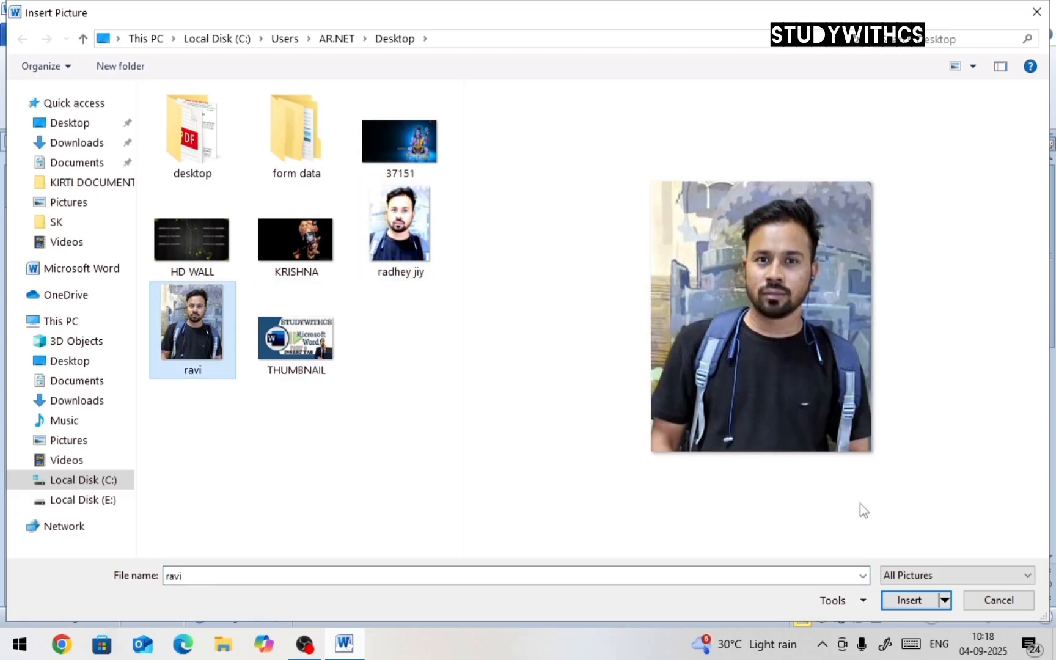
{"action": "left_click", "coordinate": [909, 600]}
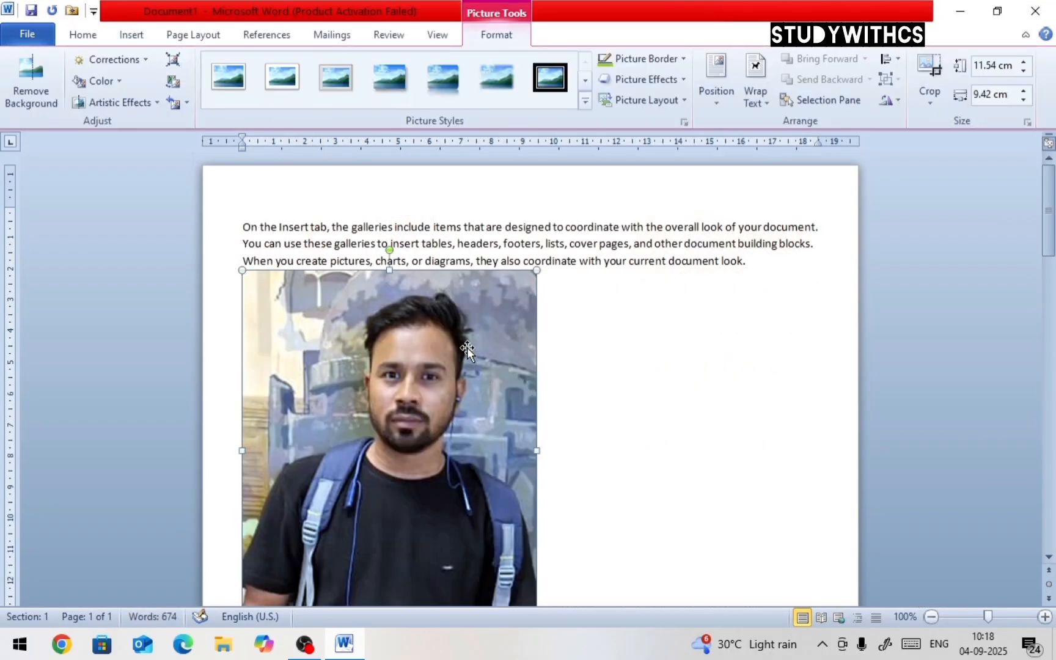
{"action": "left_click_drag", "start_coordinate": [531, 273], "coordinate": [436, 480]}
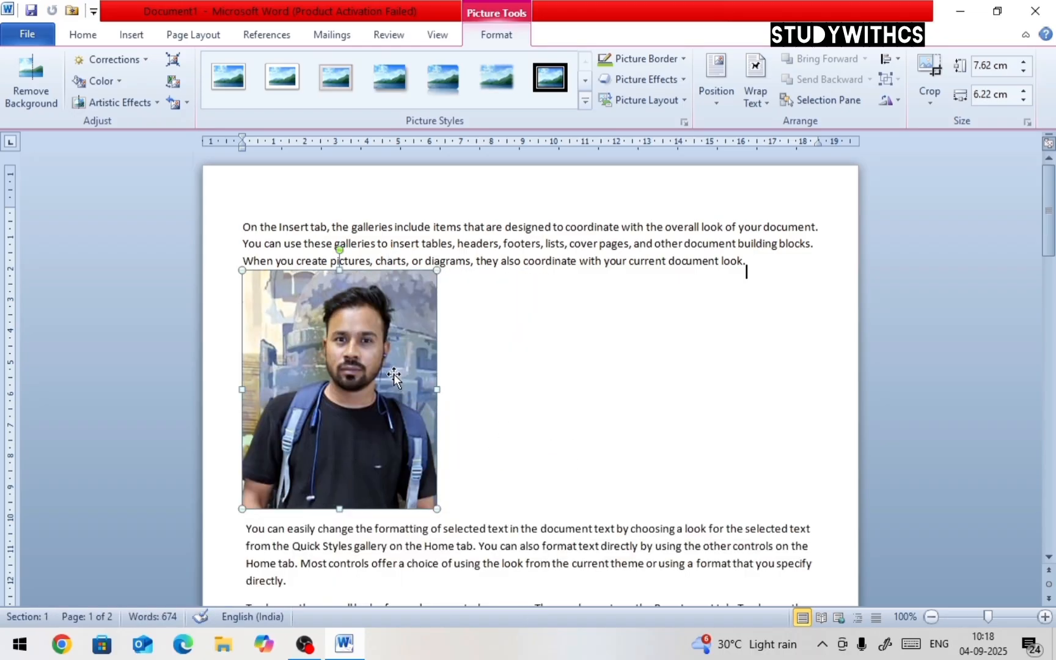
Apply Tight text wrapping to the picture and move it to the upper right beside the first paragraphs
{"action": "left_click", "coordinate": [194, 35]}
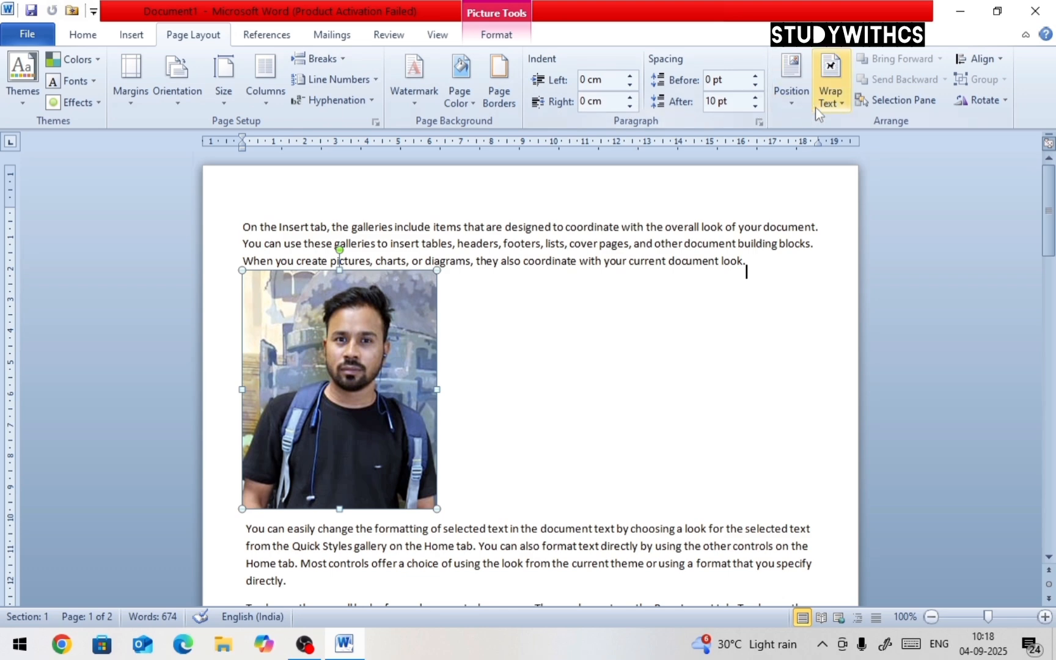
{"action": "left_click", "coordinate": [842, 102]}
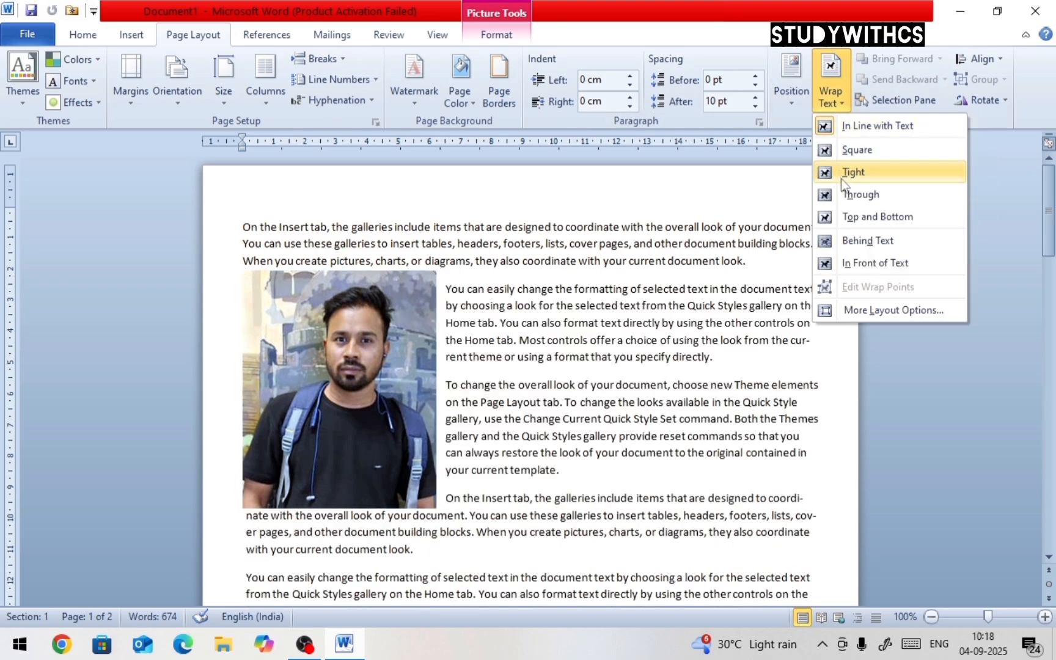
{"action": "left_click", "coordinate": [841, 172]}
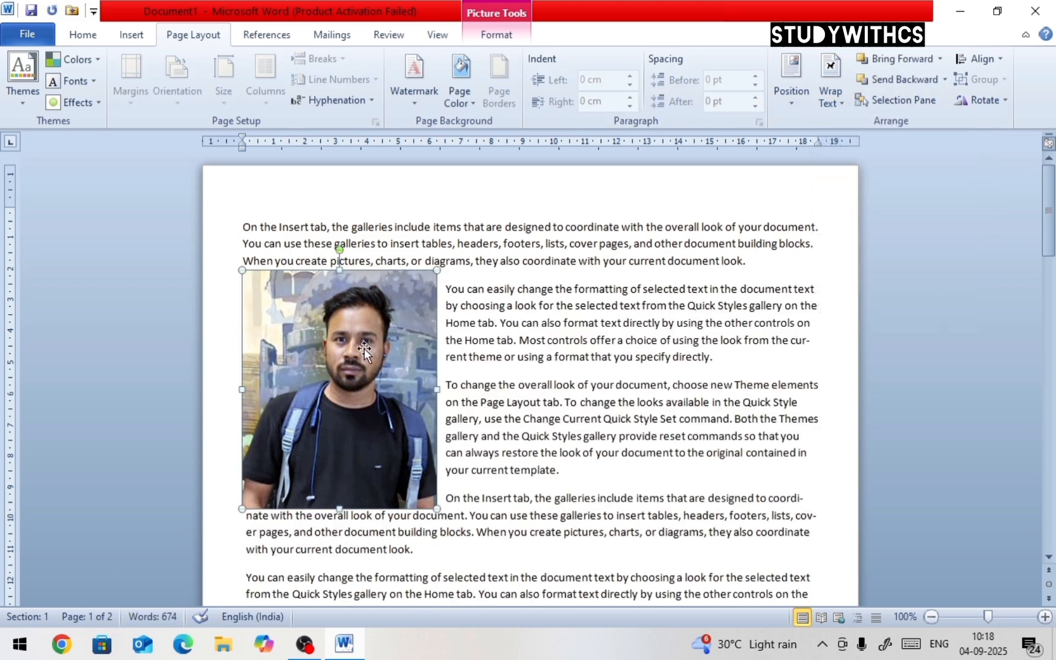
{"action": "left_click_drag", "start_coordinate": [340, 361], "coordinate": [729, 327]}
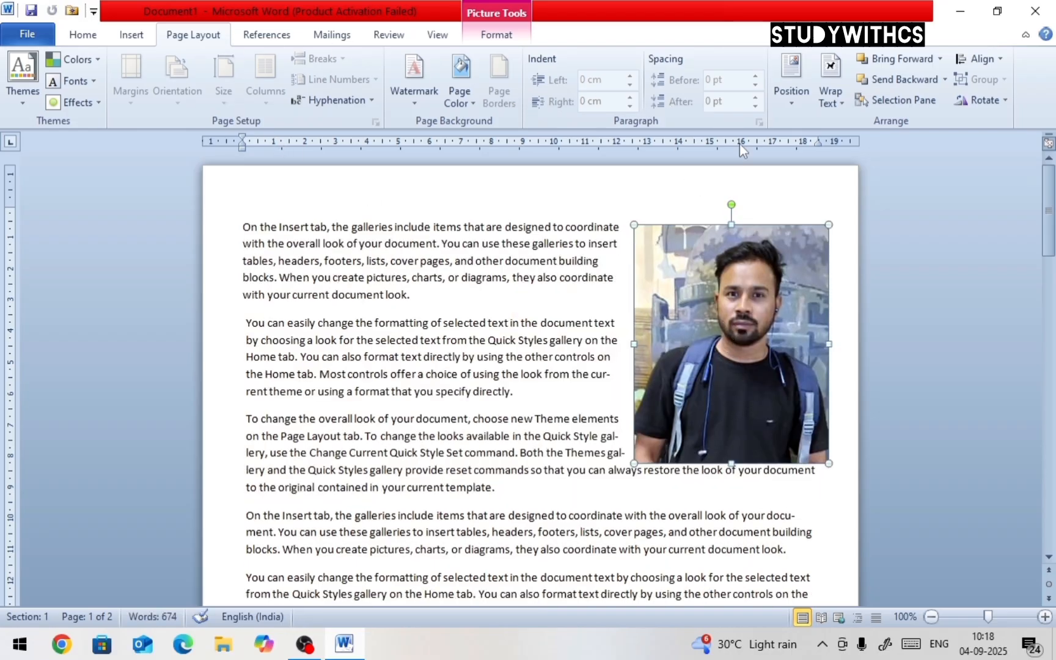
Position the picture at top right with square text wrapping, then at middle left
{"action": "left_click", "coordinate": [789, 107]}
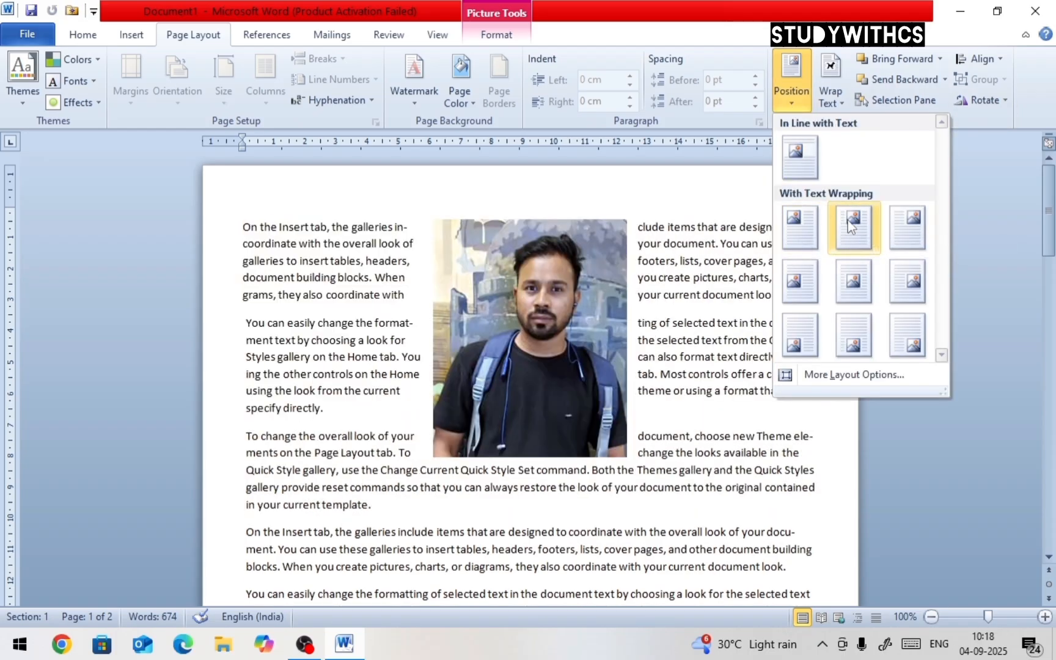
{"action": "left_click", "coordinate": [907, 228]}
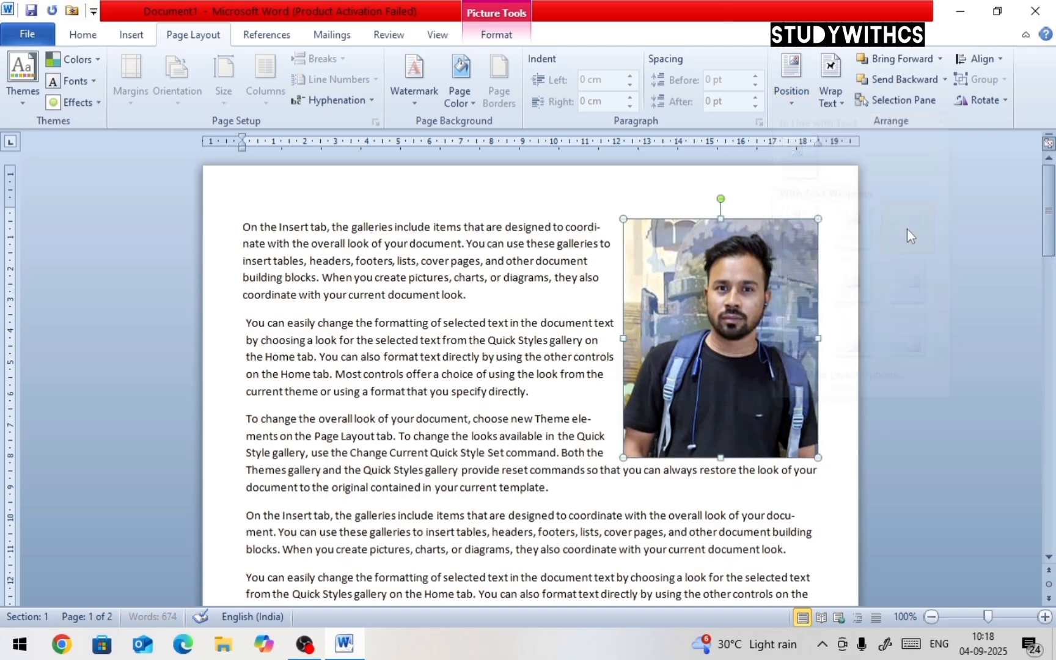
{"action": "left_click", "coordinate": [791, 101]}
{"action": "left_click", "coordinate": [803, 271]}
{"action": "scroll", "coordinate": [645, 354], "scroll_direction": "down", "scroll_amount": 7}
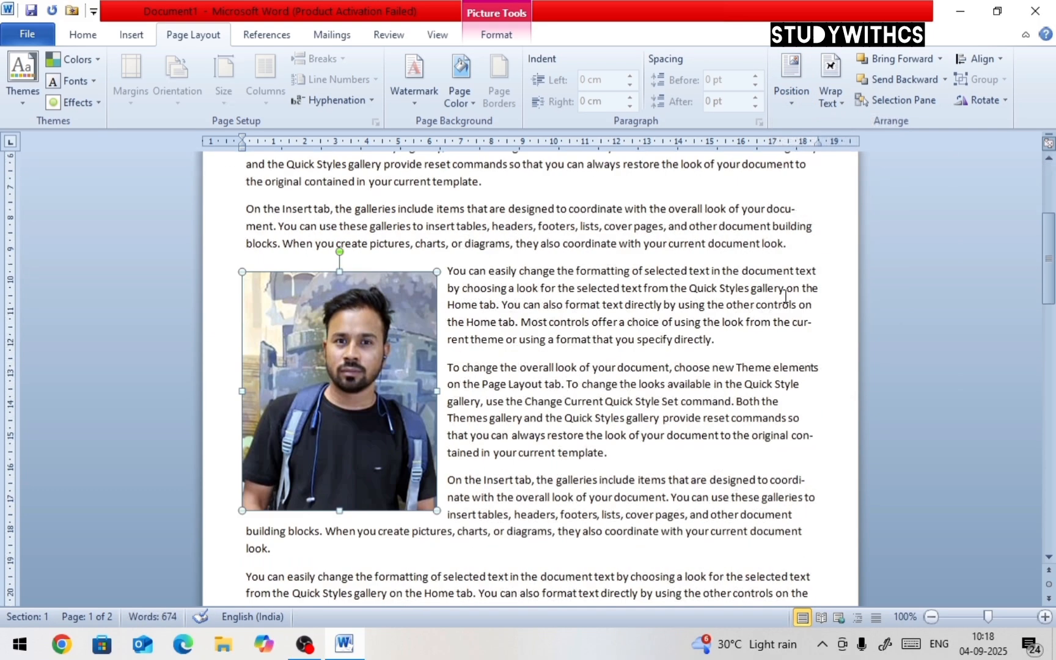
Position the picture at top center with square text wrapping
{"action": "left_click", "coordinate": [931, 617]}
{"action": "left_click", "coordinate": [931, 617]}
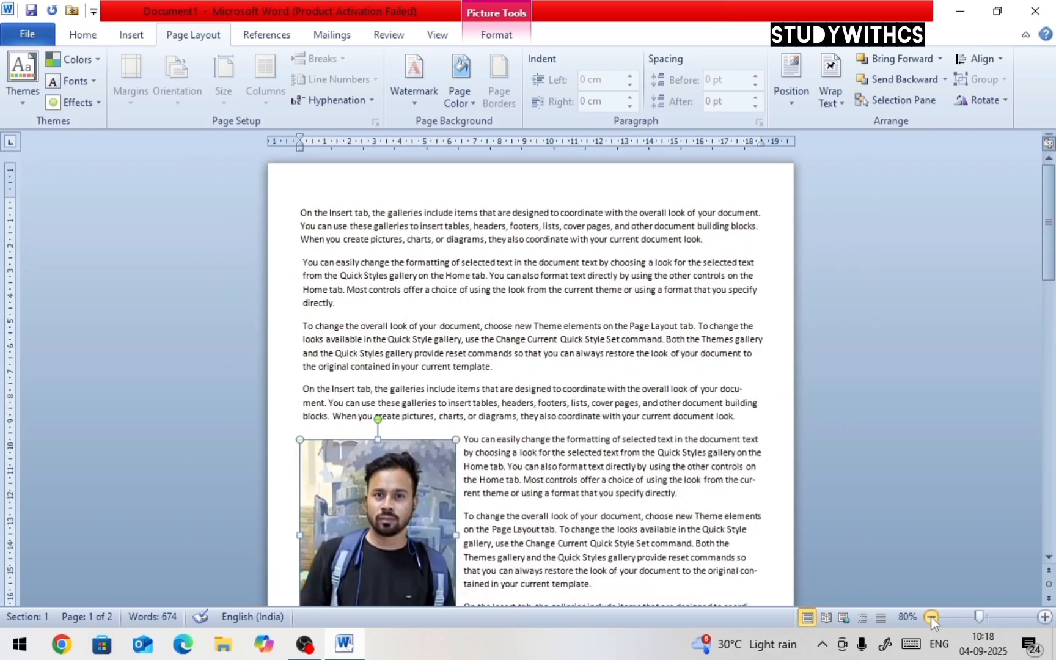
{"action": "left_click", "coordinate": [931, 617]}
{"action": "left_click", "coordinate": [932, 617]}
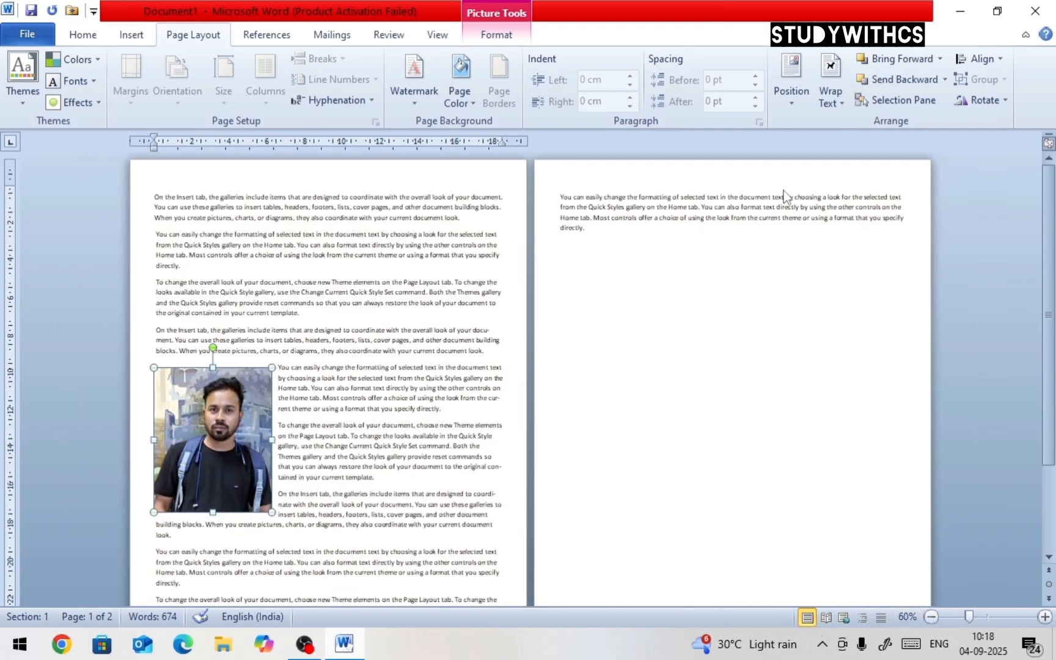
{"action": "left_click", "coordinate": [791, 78]}
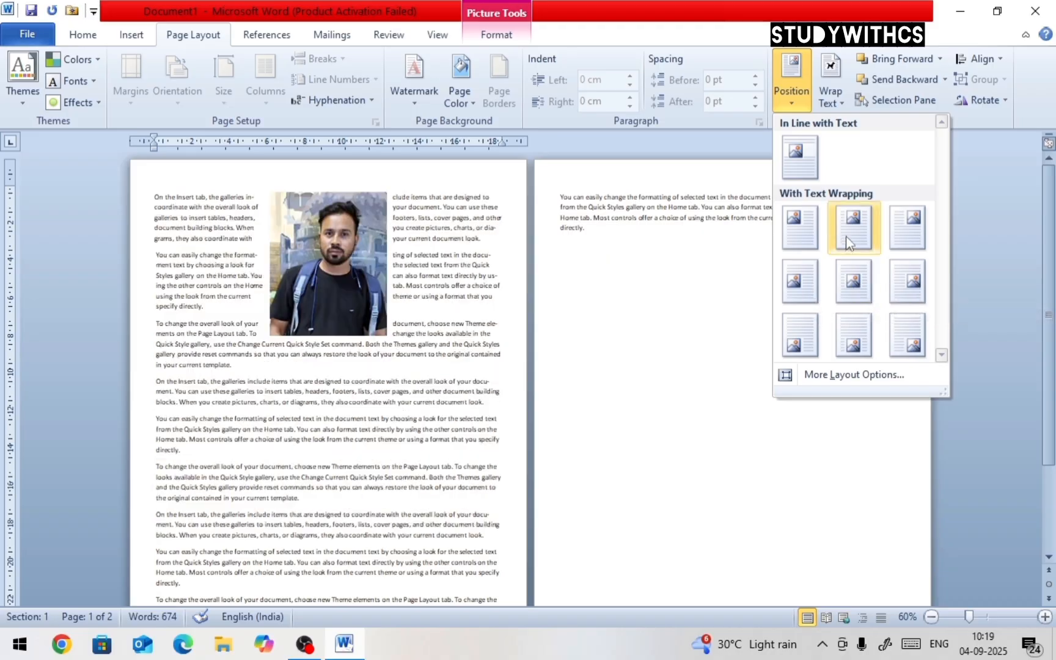
{"action": "left_click", "coordinate": [846, 236]}
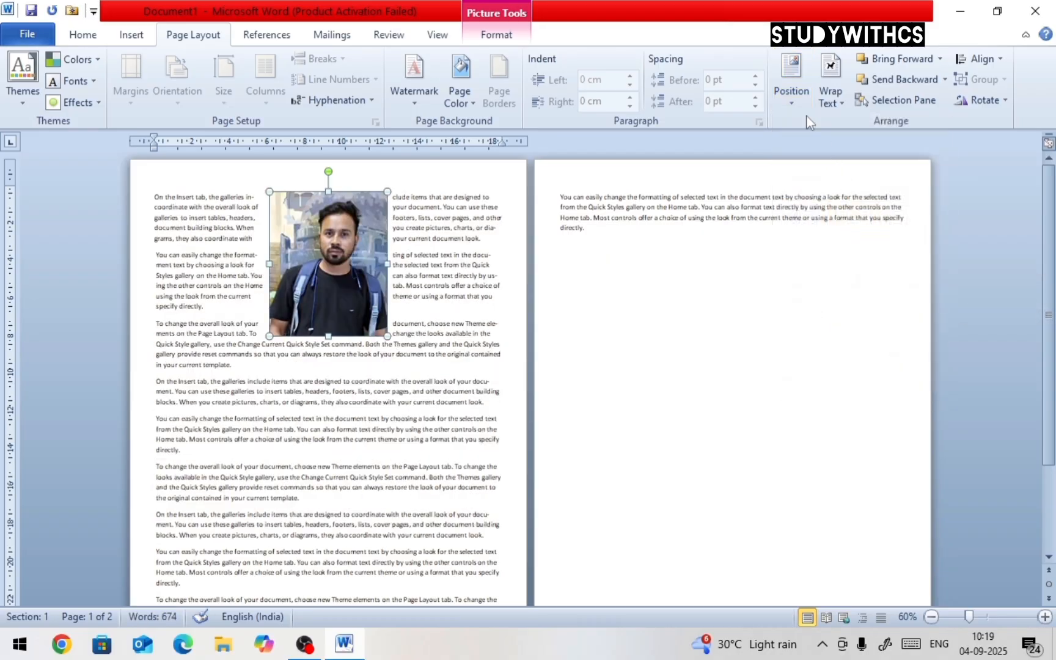
{"action": "left_click", "coordinate": [795, 100]}
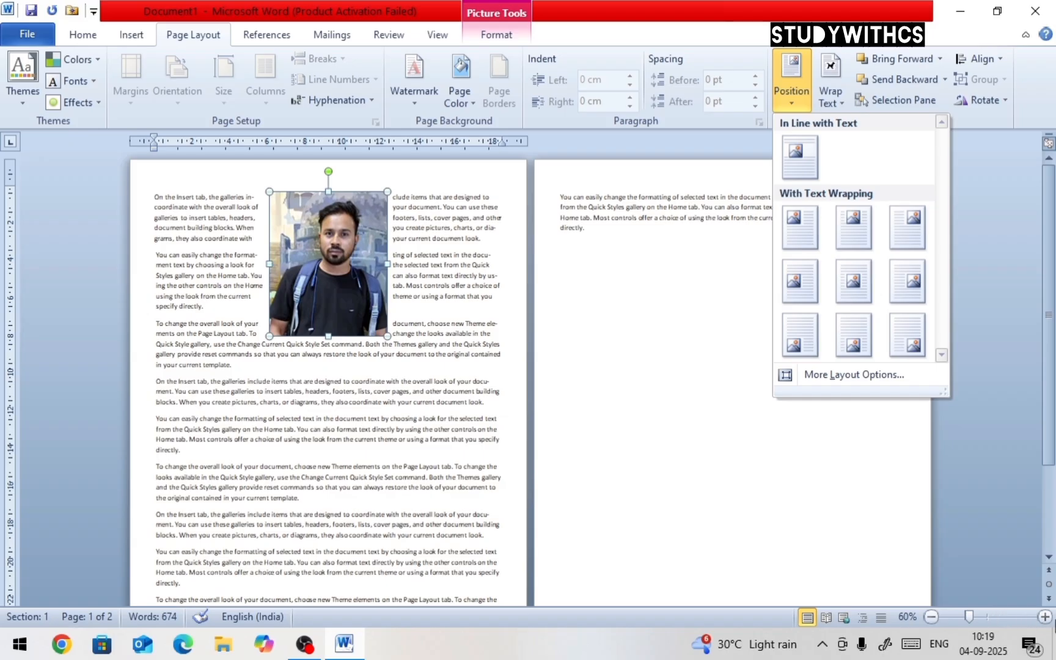
{"action": "left_click", "coordinate": [1046, 617]}
{"action": "left_click", "coordinate": [1046, 617]}
{"action": "left_click", "coordinate": [1046, 617]}
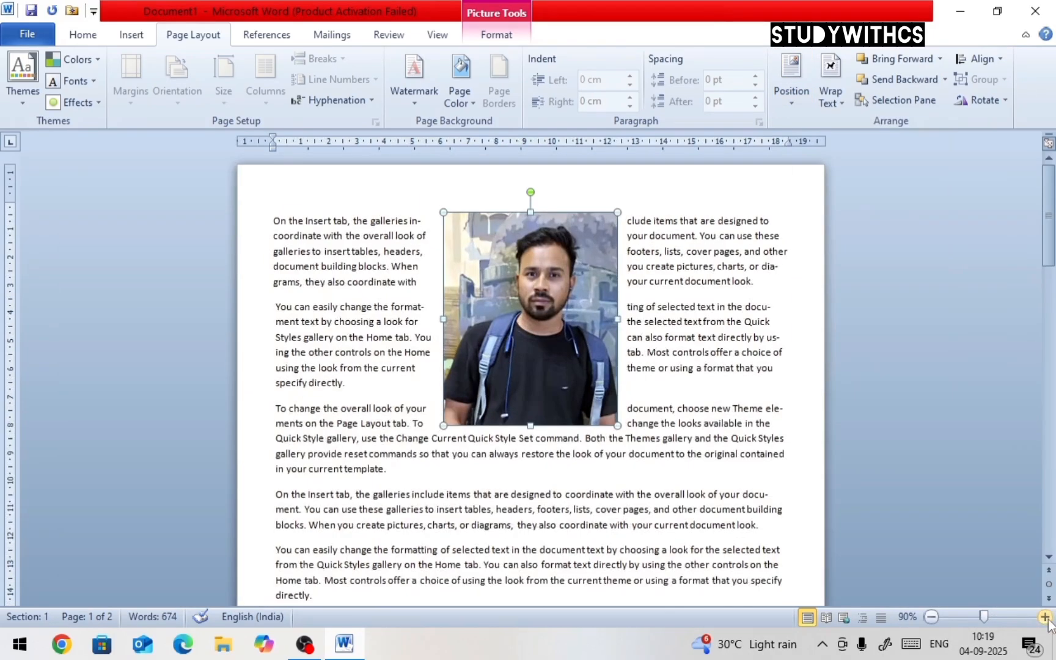
{"action": "left_click", "coordinate": [1046, 617]}
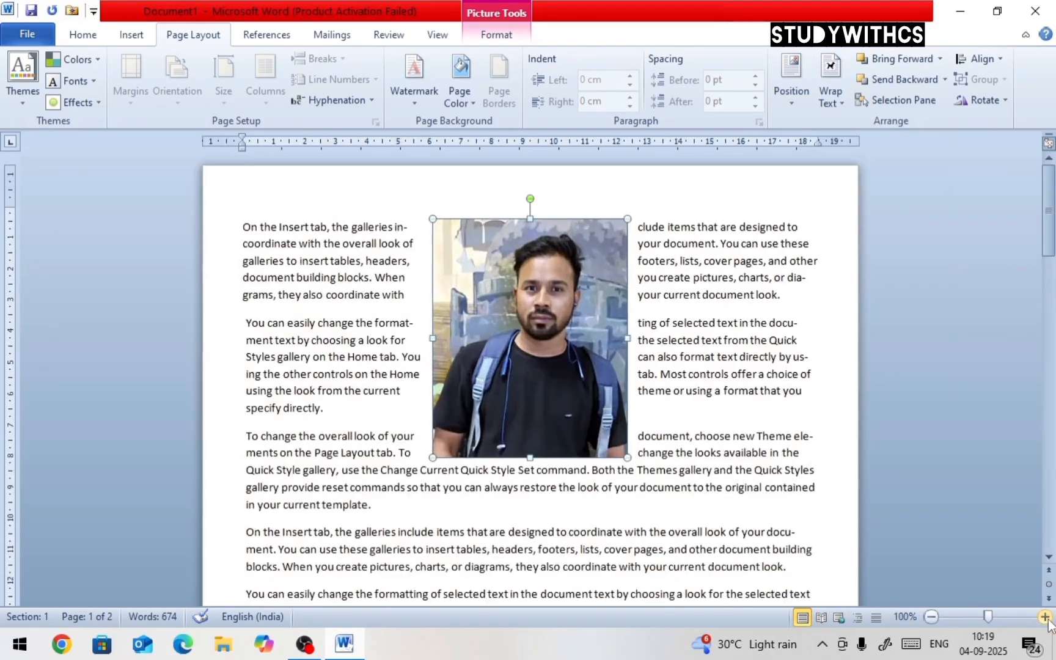
{"action": "left_click", "coordinate": [729, 274]}
{"action": "left_click", "coordinate": [584, 269]}
Set the picture's wrapping to In Line with Text and move it into the first paragraph's opening line
{"action": "left_click", "coordinate": [836, 101]}
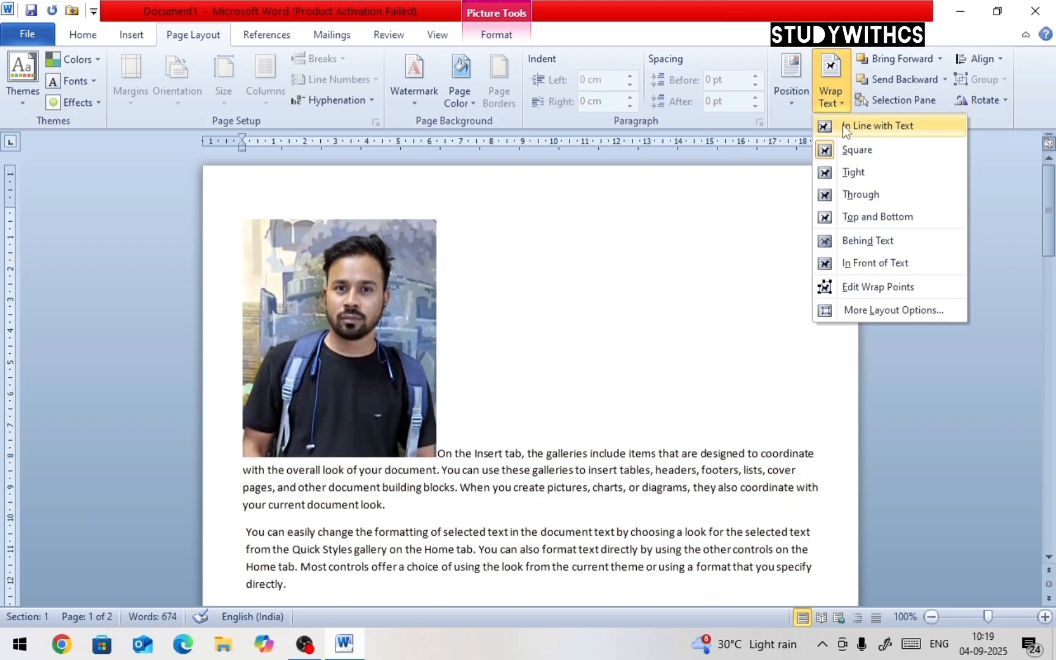
{"action": "left_click", "coordinate": [843, 126]}
{"action": "left_click_drag", "start_coordinate": [396, 261], "coordinate": [541, 467]}
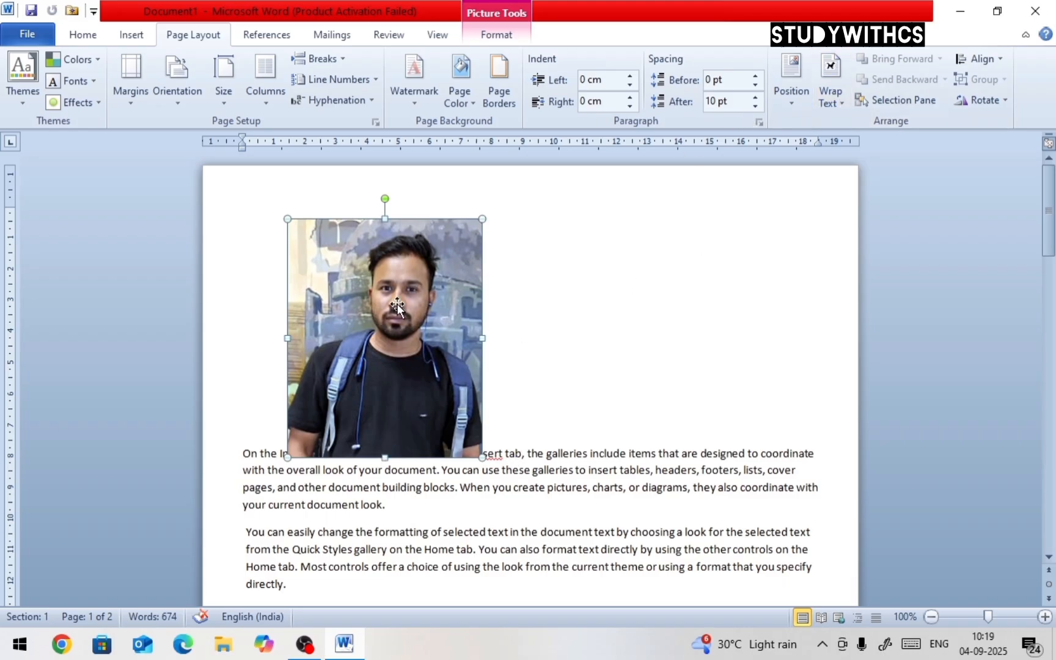
Apply Square wrapping to the picture and move it to the centre of the second and third paragraphs
{"action": "left_click", "coordinate": [841, 108]}
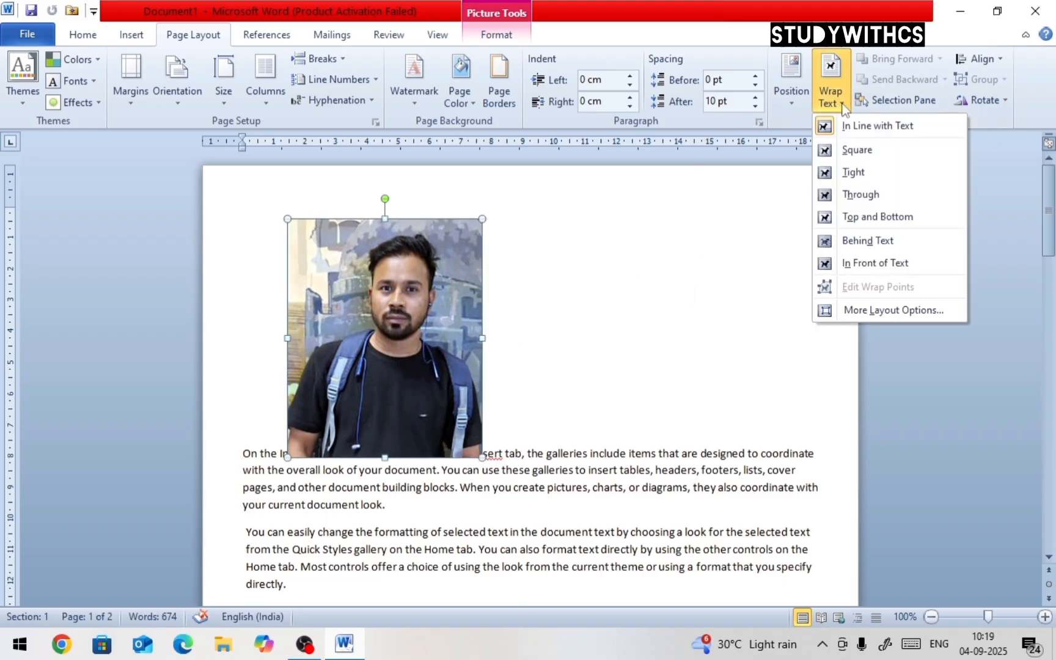
{"action": "left_click", "coordinate": [849, 149]}
{"action": "left_click_drag", "start_coordinate": [384, 290], "coordinate": [543, 359]}
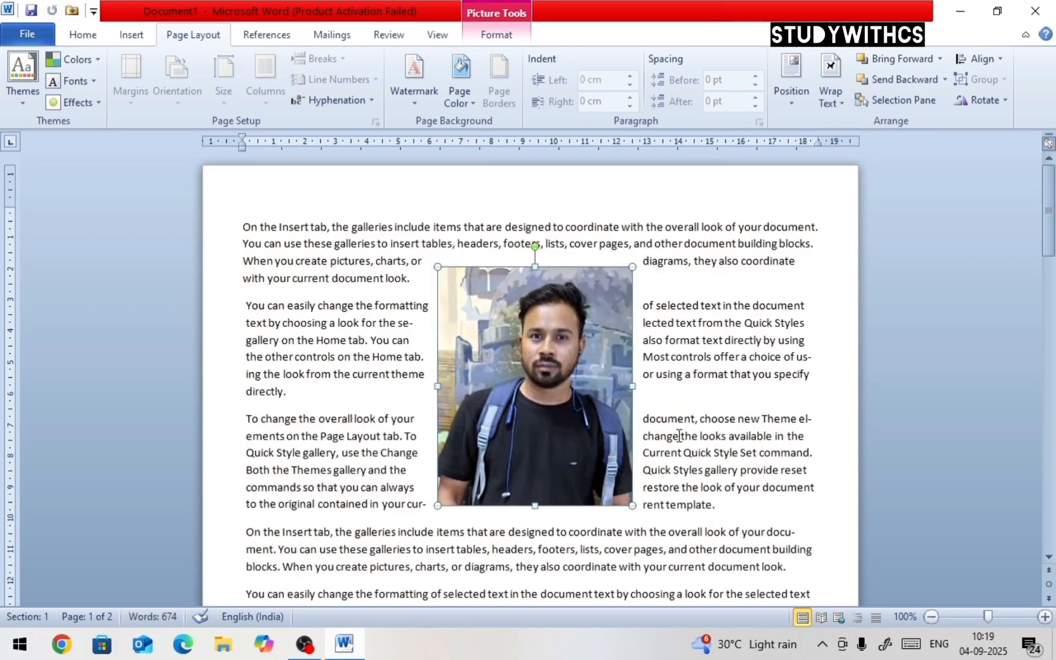
Apply Tight wrapping to the picture, then shrink it slightly and reposition it near the second paragraph
{"action": "left_click", "coordinate": [831, 86]}
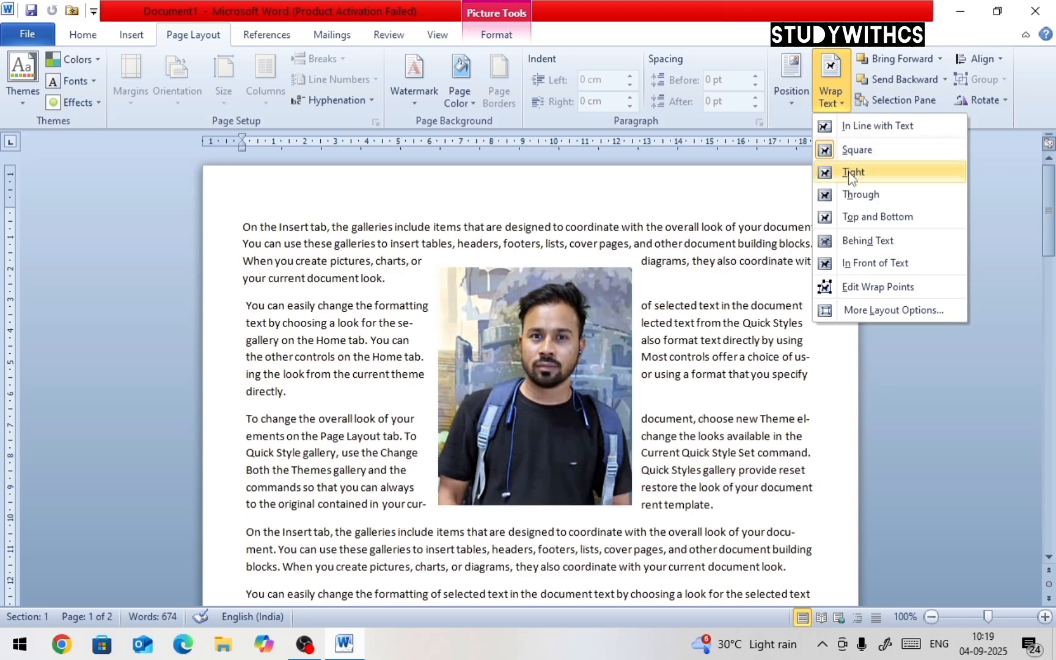
{"action": "left_click", "coordinate": [849, 172]}
{"action": "left_click_drag", "start_coordinate": [566, 320], "coordinate": [563, 366]}
{"action": "left_click_drag", "start_coordinate": [608, 327], "coordinate": [511, 320]}
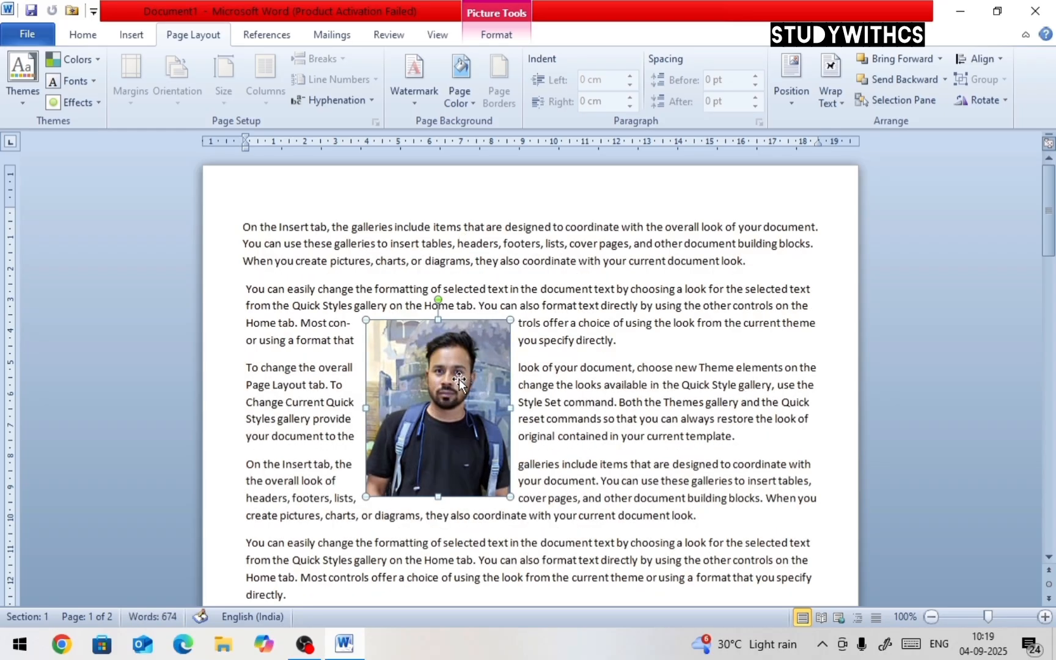
{"action": "left_click_drag", "start_coordinate": [459, 379], "coordinate": [519, 325]}
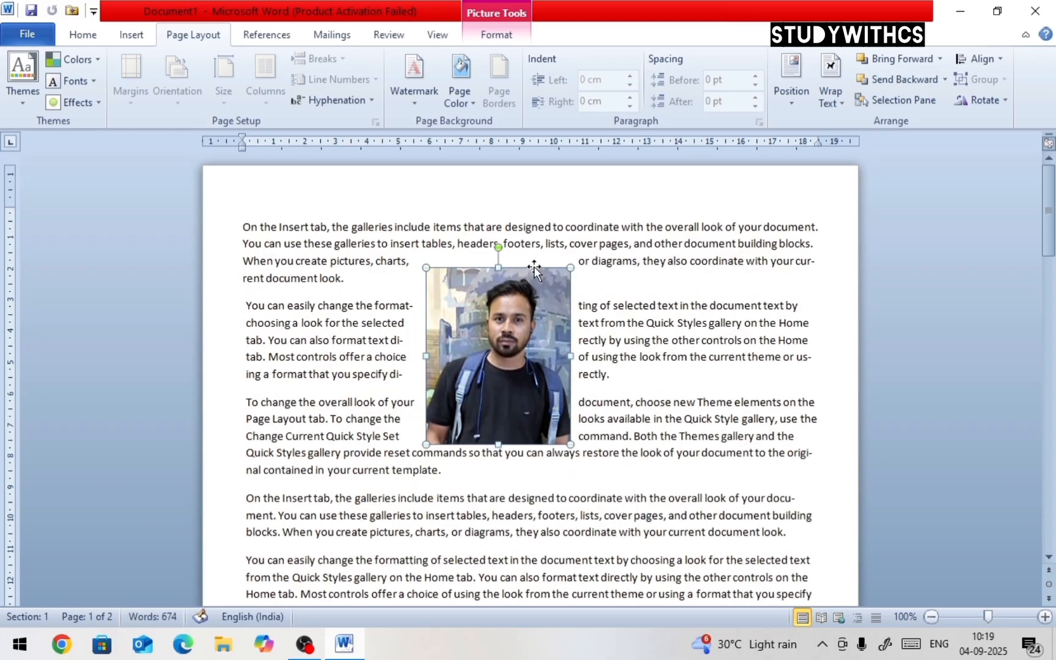
Apply Through wrapping to the picture and move it to the upper right of the text
{"action": "left_click", "coordinate": [819, 102]}
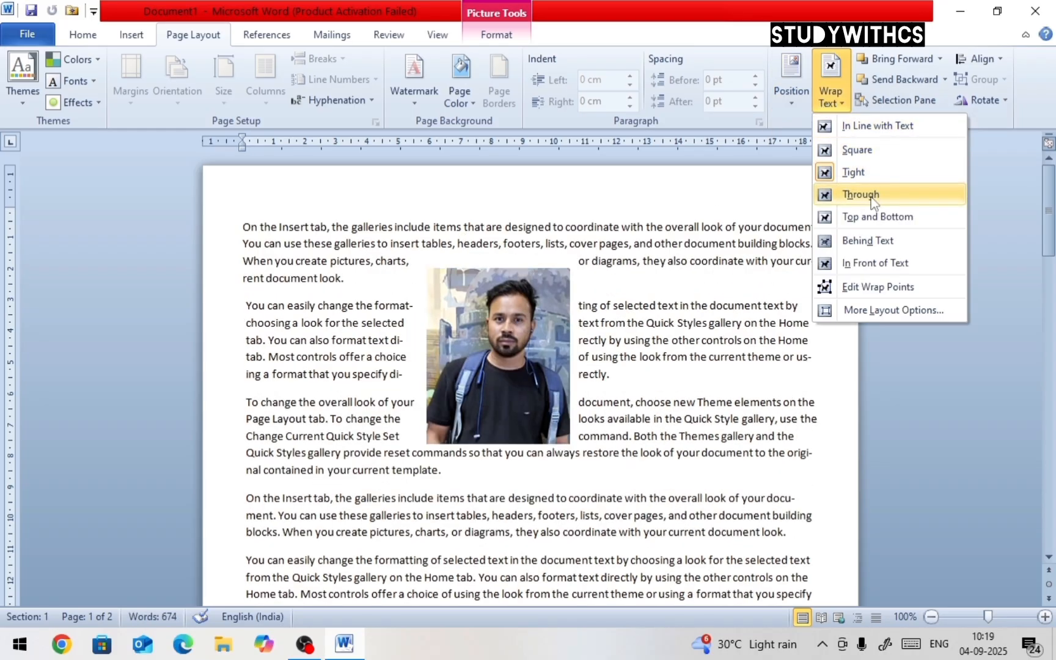
{"action": "left_click", "coordinate": [872, 197]}
{"action": "left_click_drag", "start_coordinate": [512, 328], "coordinate": [759, 304]}
Apply Top and Bottom wrapping to the picture and move it into the second paragraph
{"action": "left_click", "coordinate": [827, 101]}
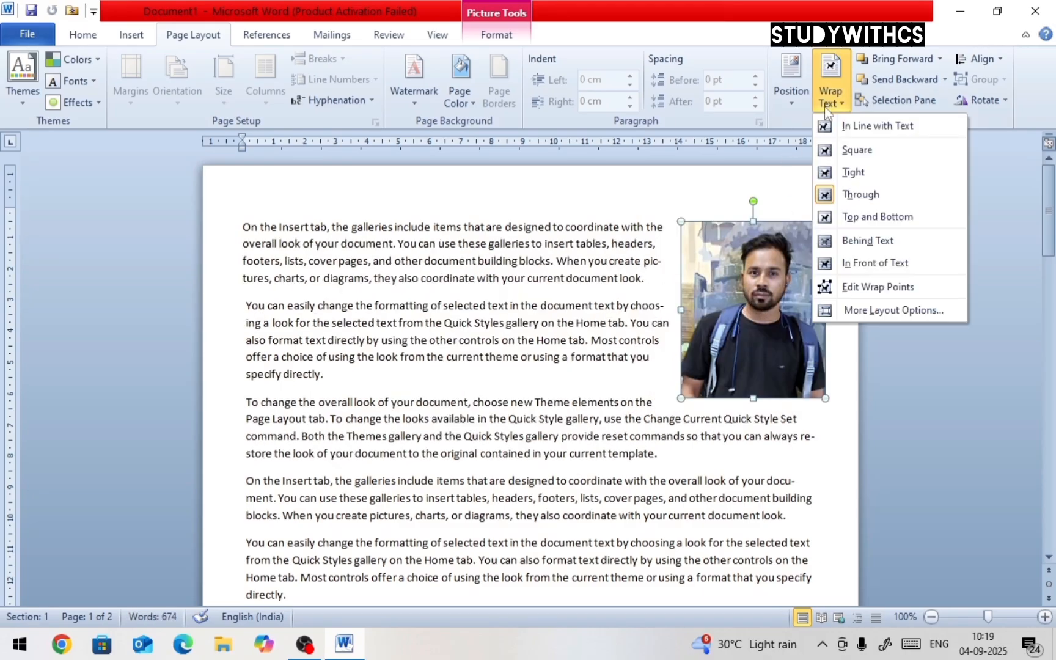
{"action": "left_click", "coordinate": [869, 218]}
{"action": "left_click_drag", "start_coordinate": [811, 280], "coordinate": [739, 424]}
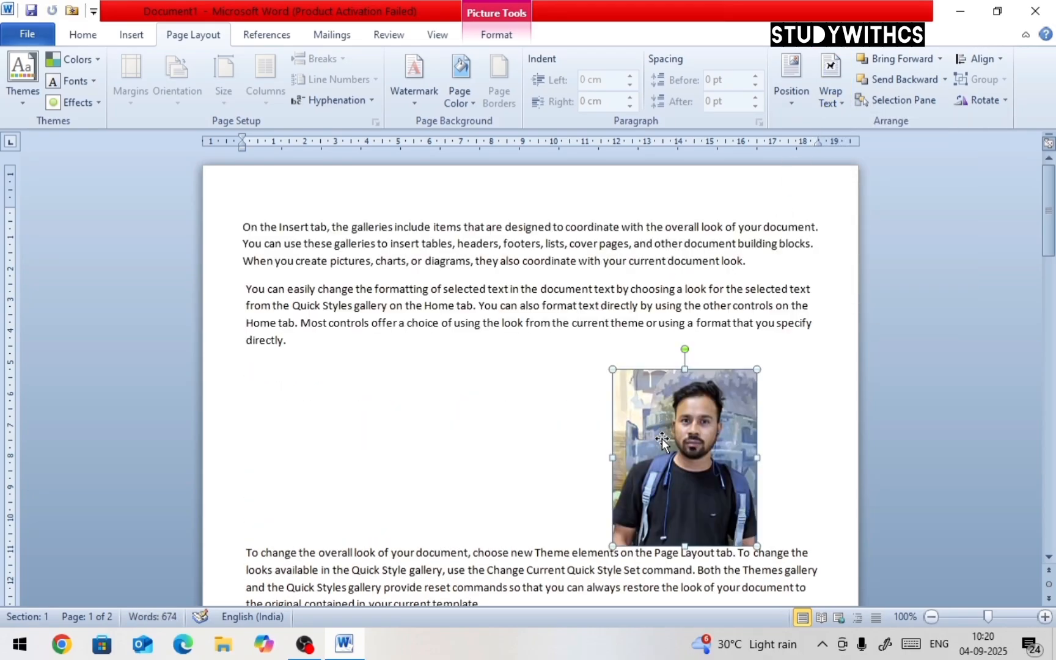
{"action": "left_click_drag", "start_coordinate": [654, 439], "coordinate": [489, 414]}
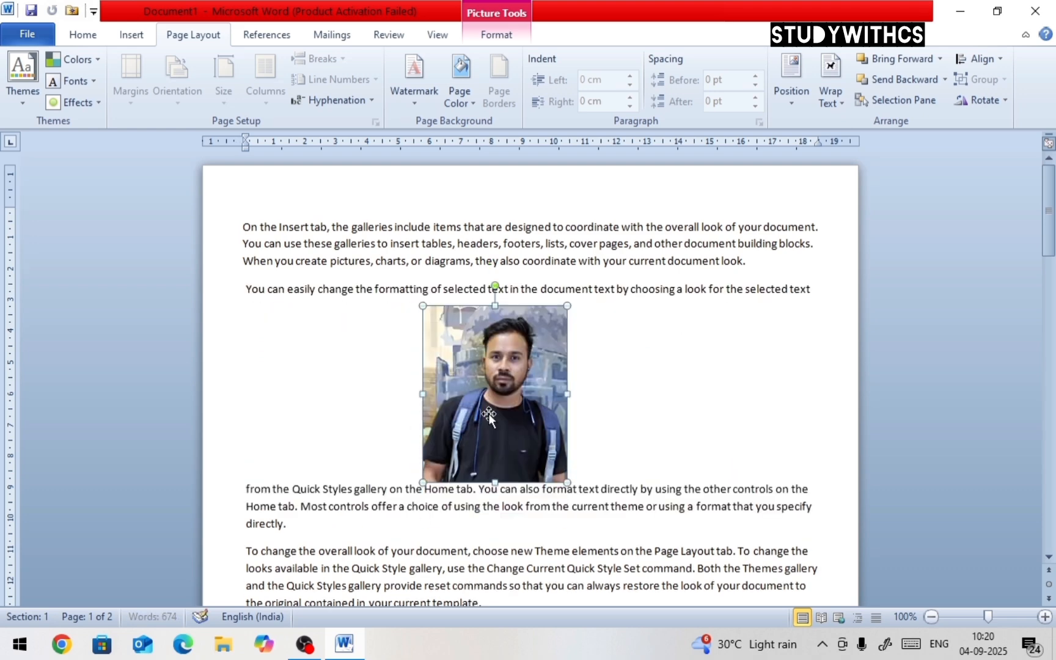
Set the picture's wrapping to Behind Text and move it over the paragraphs
{"action": "left_click", "coordinate": [834, 100]}
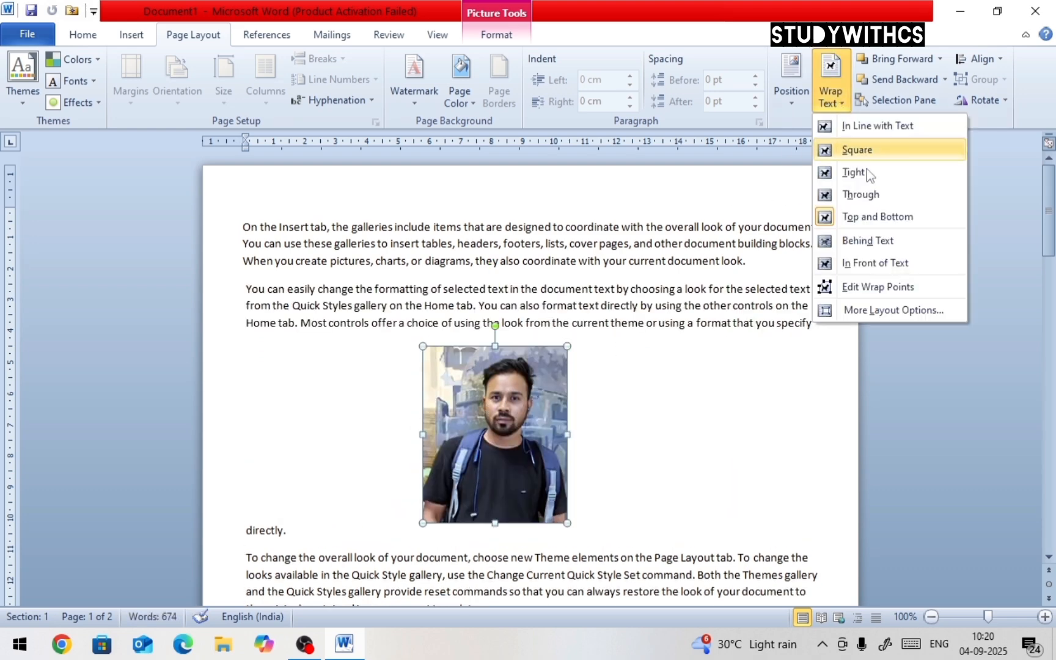
{"action": "left_click", "coordinate": [871, 242]}
{"action": "left_click_drag", "start_coordinate": [547, 356], "coordinate": [537, 325]}
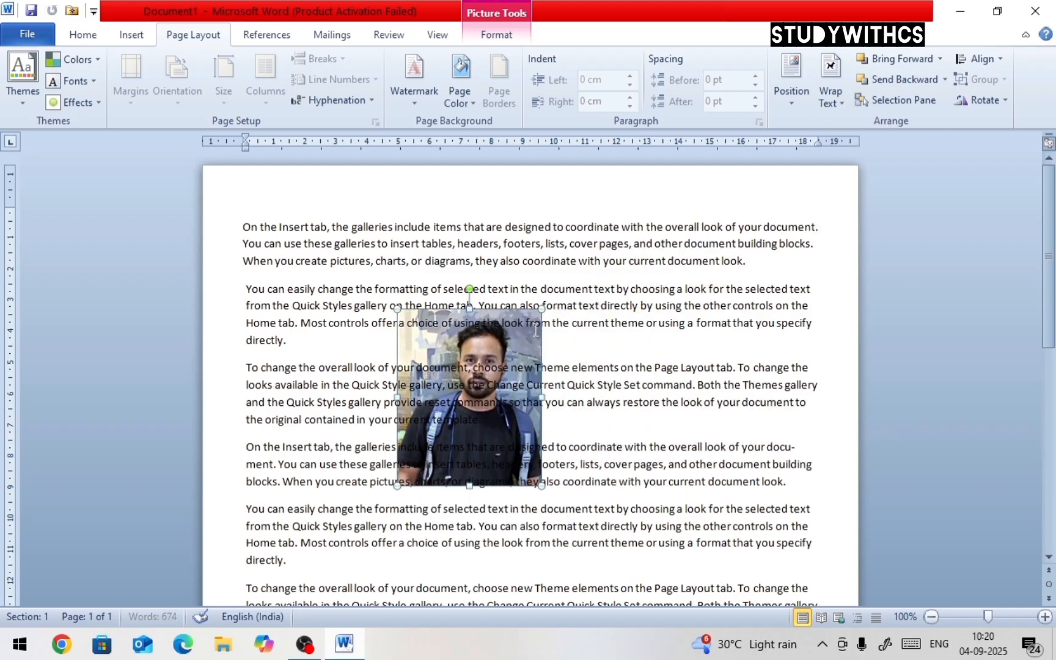
Set the picture's wrapping to In Front of Text and move it near the second paragraph
{"action": "left_click", "coordinate": [843, 102]}
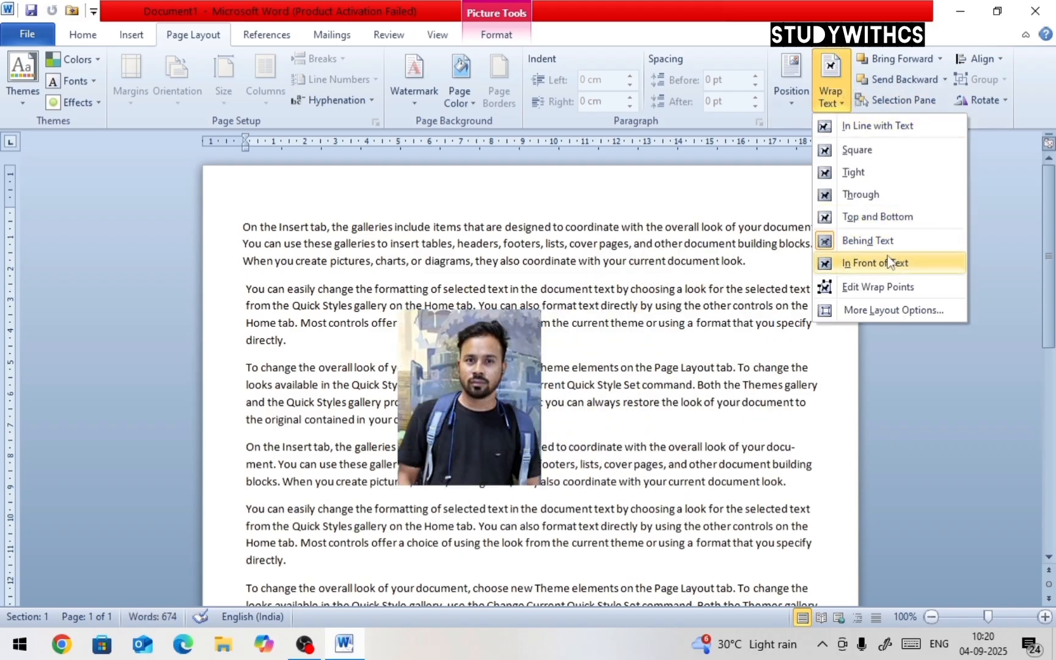
{"action": "left_click", "coordinate": [891, 263]}
{"action": "left_click_drag", "start_coordinate": [473, 380], "coordinate": [573, 402]}
{"action": "left_click_drag", "start_coordinate": [500, 354], "coordinate": [427, 298]}
Edit the picture's wrap points, pulling the top-right point up and outward and a lower-left point down
{"action": "left_click", "coordinate": [834, 106]}
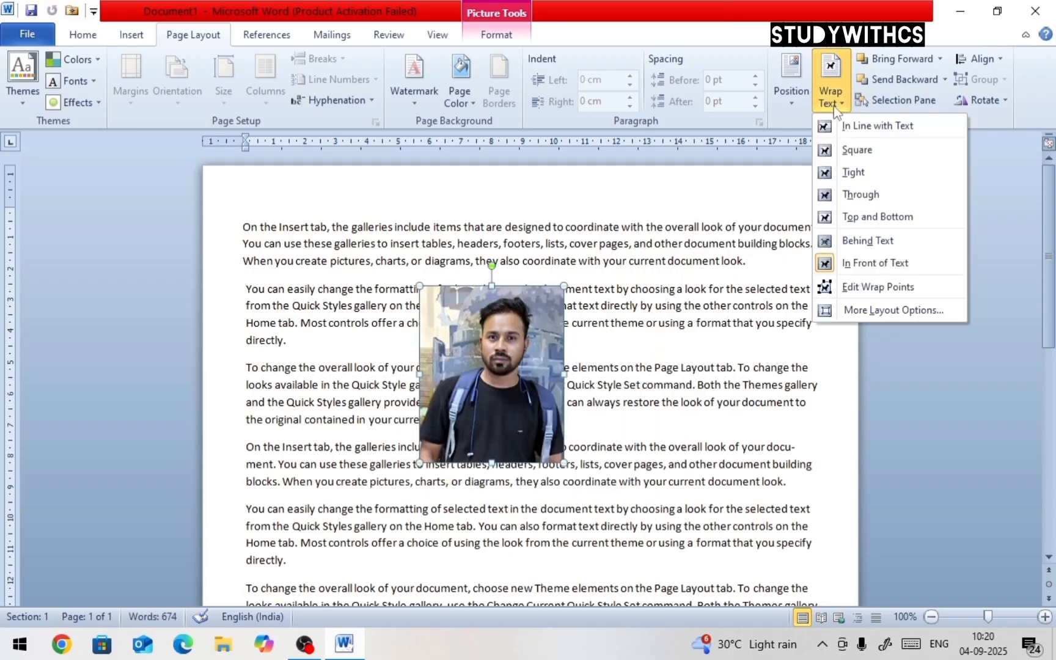
{"action": "left_click", "coordinate": [869, 289]}
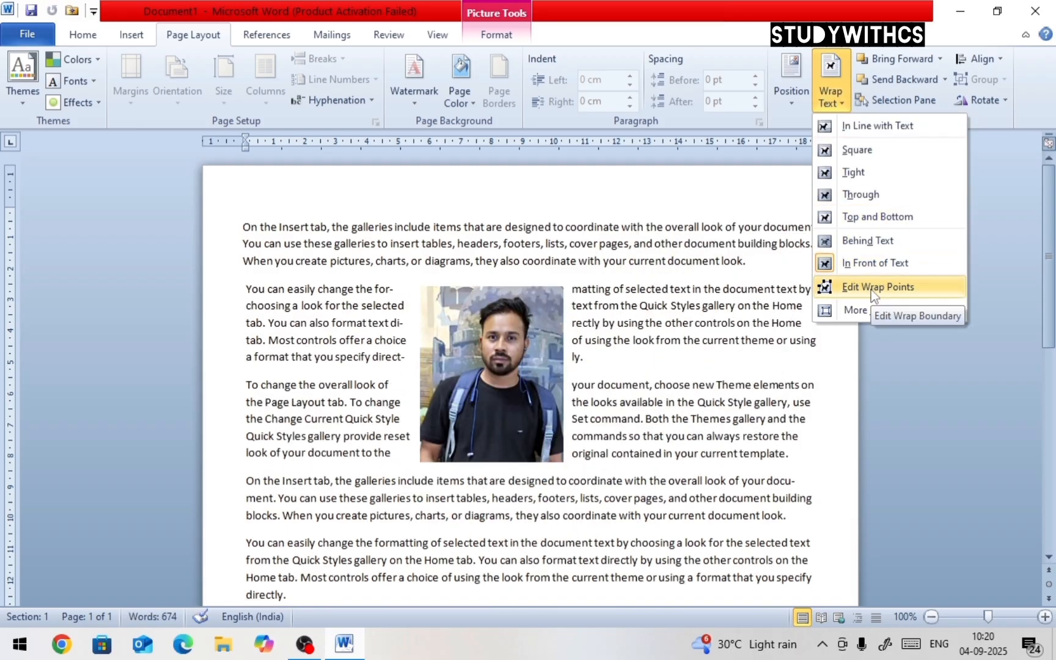
{"action": "left_click", "coordinate": [871, 290]}
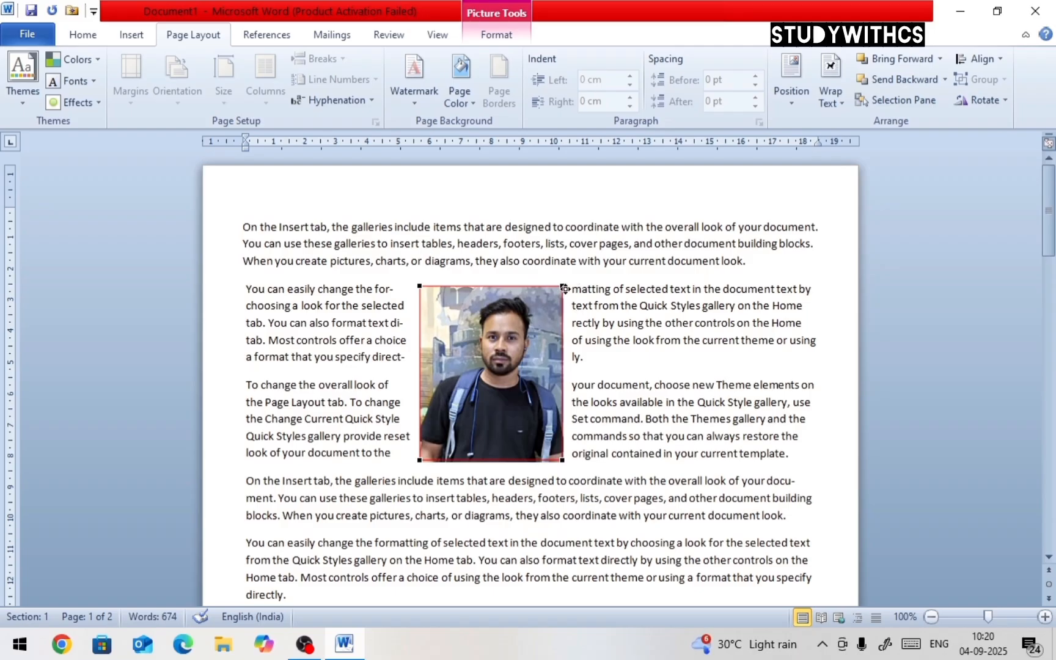
{"action": "left_click_drag", "start_coordinate": [563, 288], "coordinate": [627, 243]}
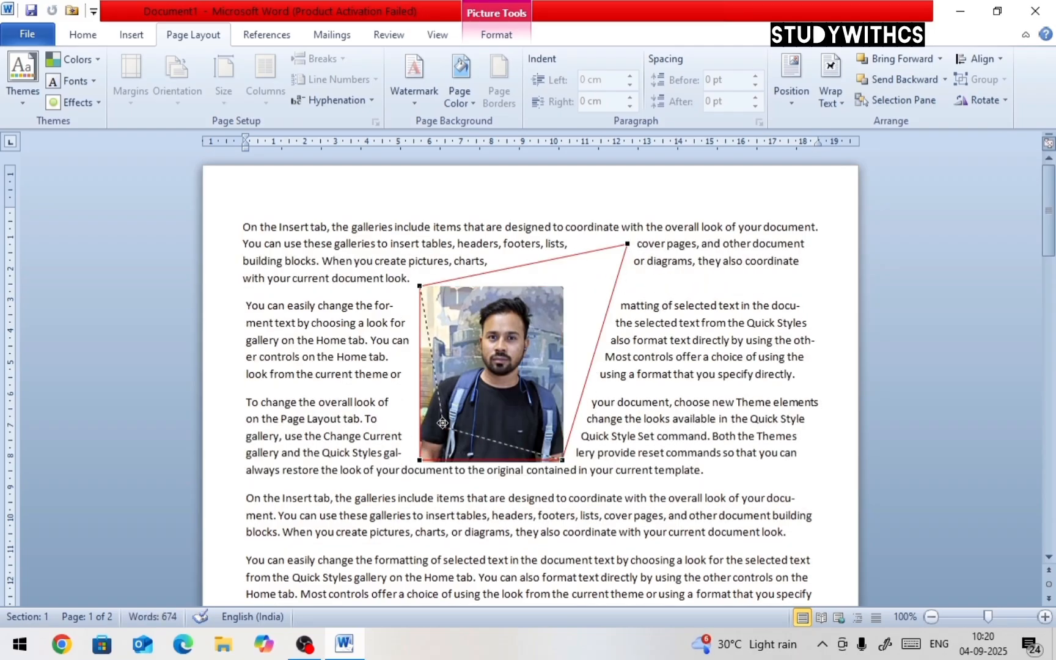
{"action": "left_click_drag", "start_coordinate": [443, 422], "coordinate": [388, 487]}
{"action": "left_click", "coordinate": [636, 396]}
{"action": "left_click", "coordinate": [530, 369]}
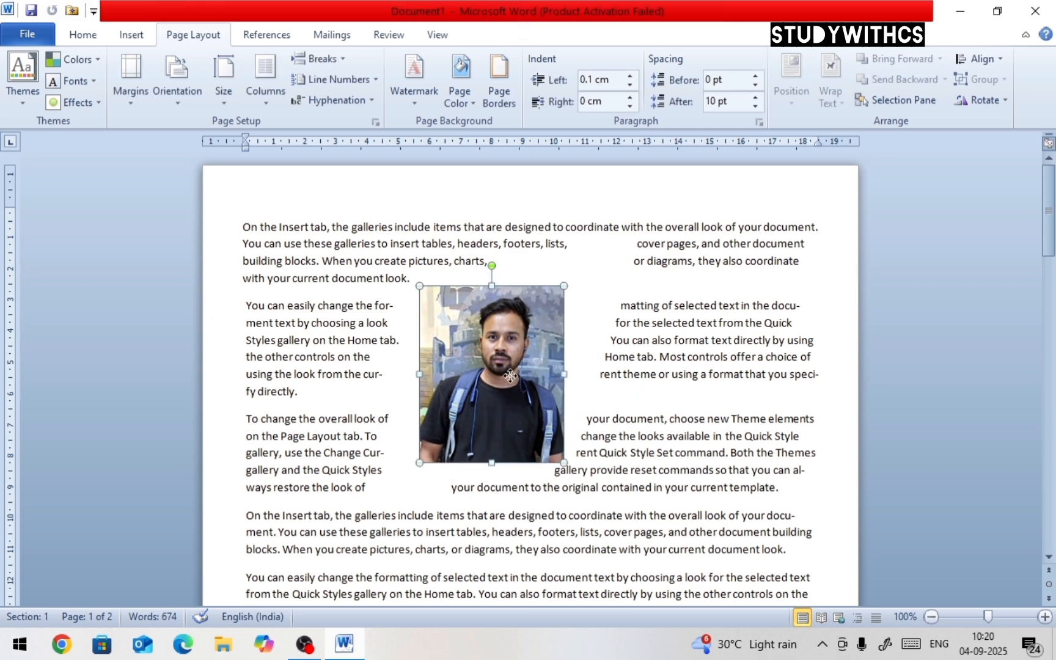
Apply Square wrapping to the picture and move it to the right within the second and third paragraphs
{"action": "left_click", "coordinate": [831, 96]}
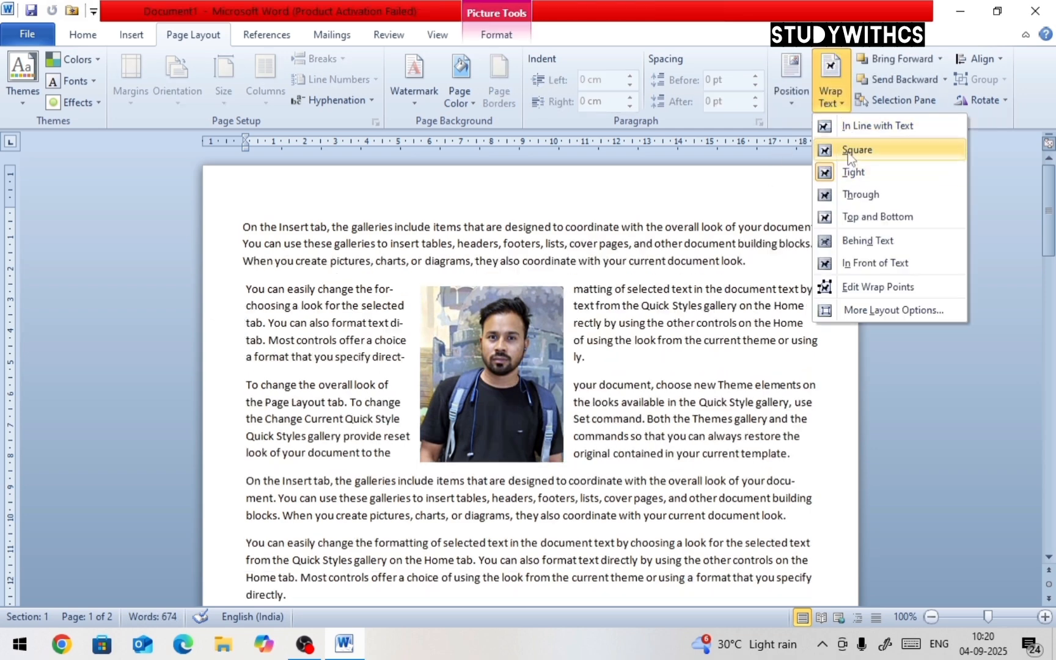
{"action": "left_click", "coordinate": [847, 151]}
{"action": "left_click_drag", "start_coordinate": [495, 368], "coordinate": [616, 377]}
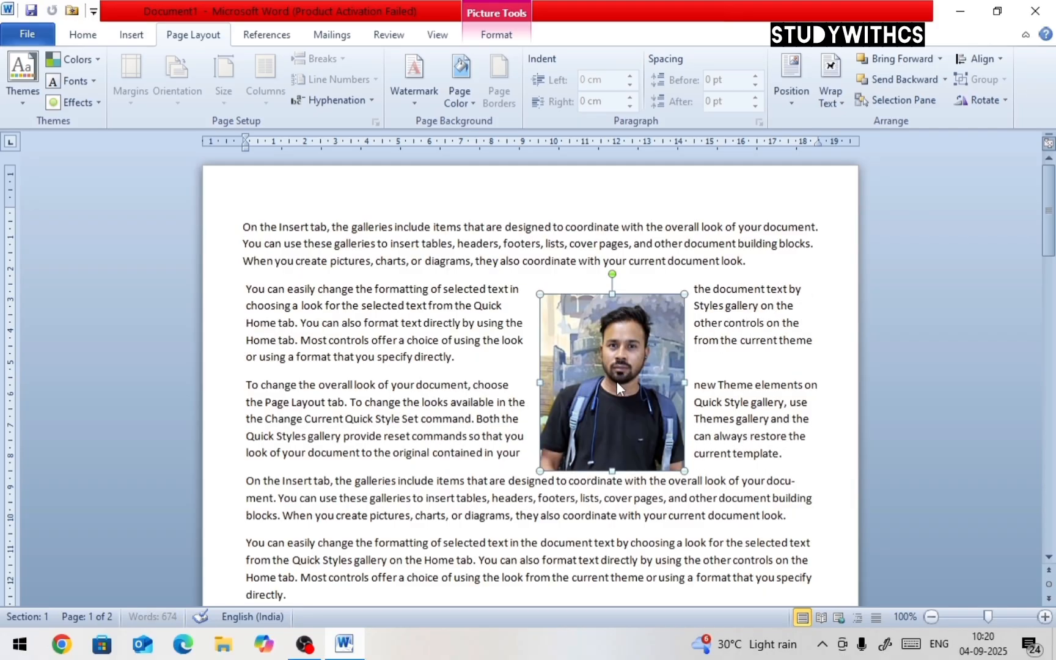
Open the picture's more layout options for text wrapping and close the dialog without changes
{"action": "left_click", "coordinate": [833, 100]}
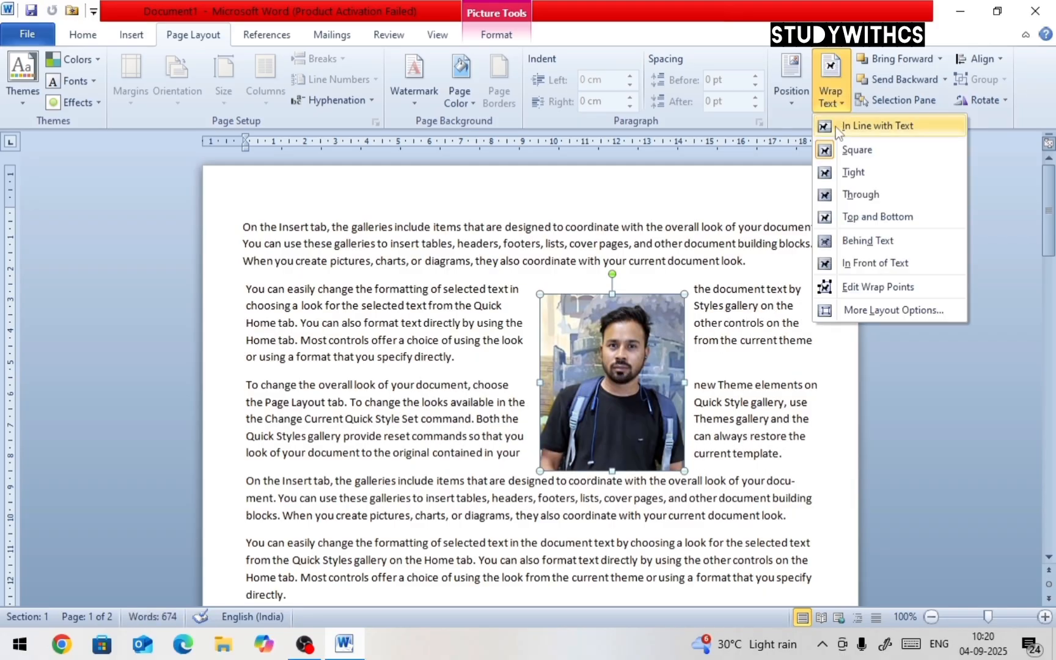
{"action": "left_click", "coordinate": [869, 310]}
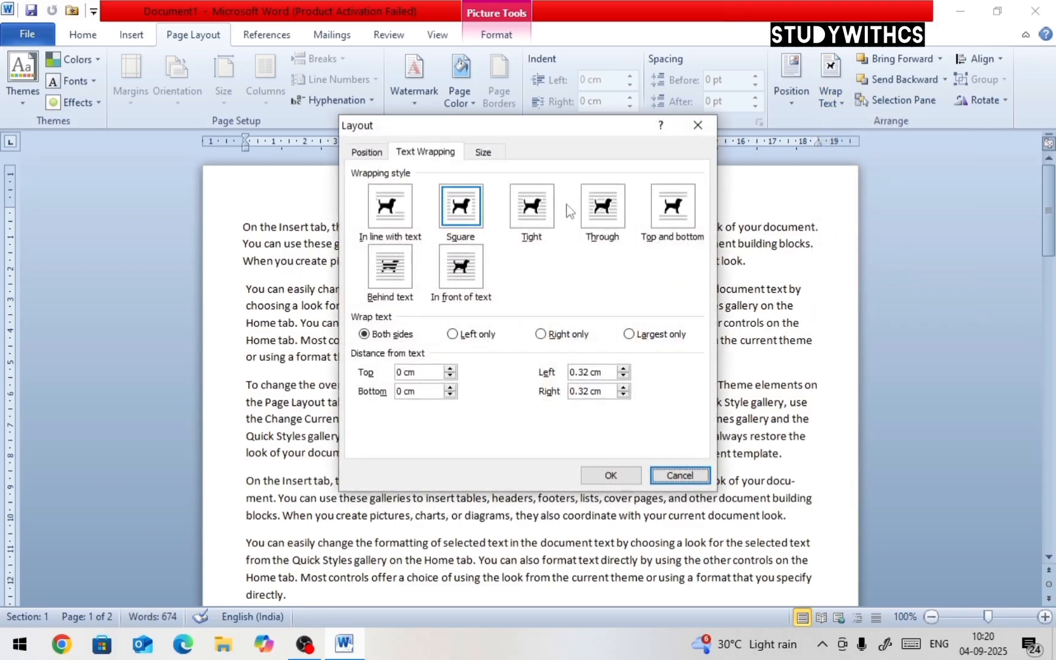
{"action": "left_click", "coordinate": [681, 477]}
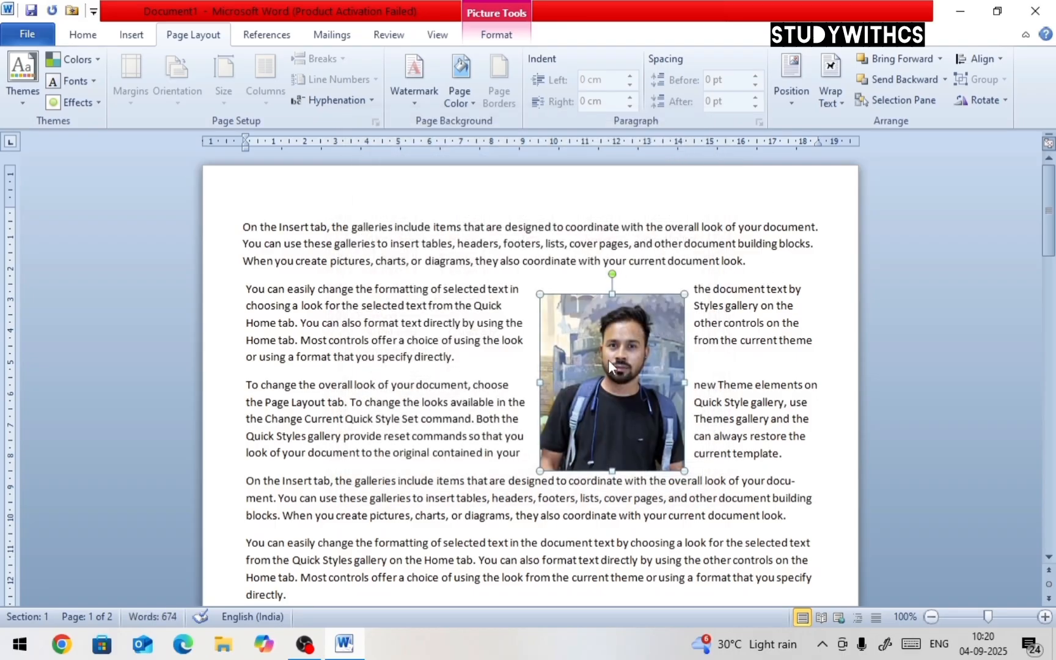
Move the picture up to the left side of the first paragraphs
{"action": "left_click_drag", "start_coordinate": [608, 360], "coordinate": [421, 316]}
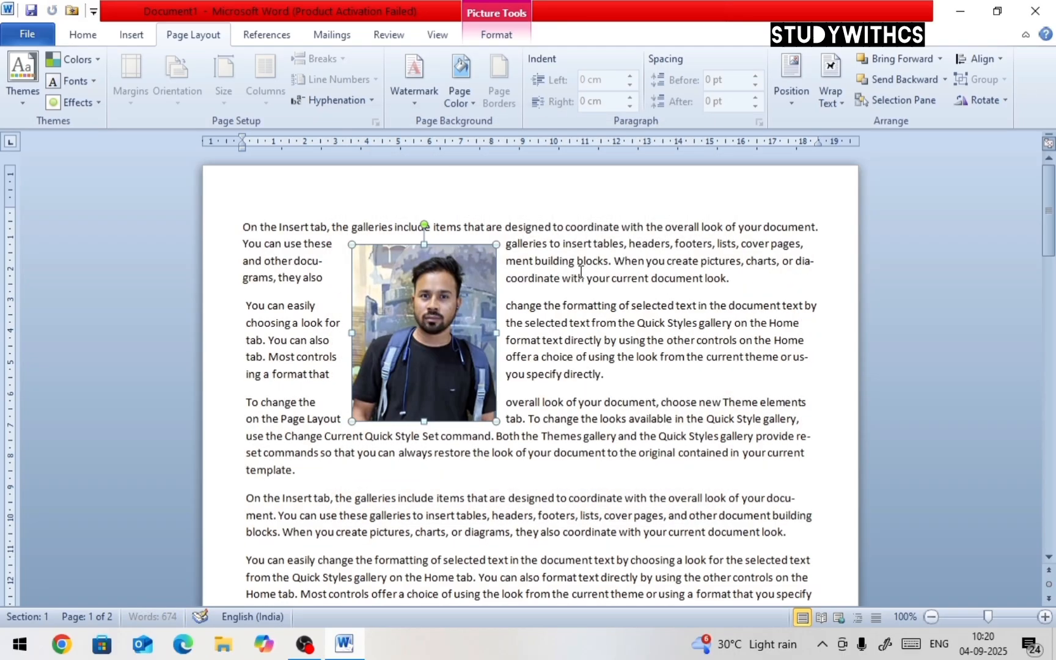
{"action": "left_click", "coordinate": [941, 59]}
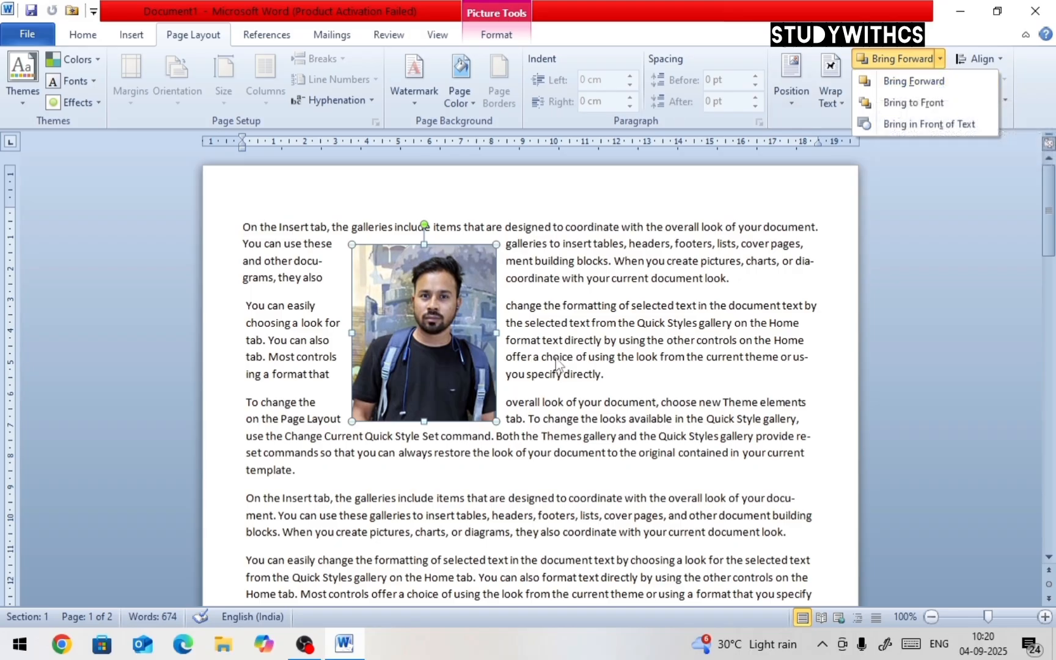
{"action": "left_click", "coordinate": [462, 341]}
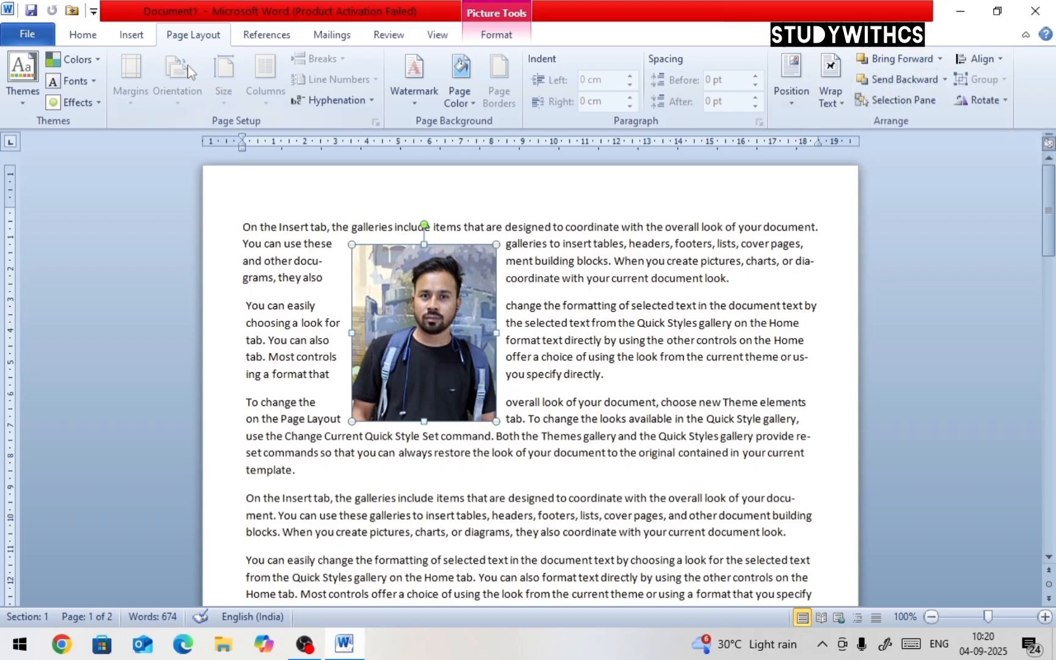
Draw a rectangle shape overlapping the picture and the second paragraph
{"action": "left_click", "coordinate": [132, 35]}
{"action": "left_click", "coordinate": [272, 90]}
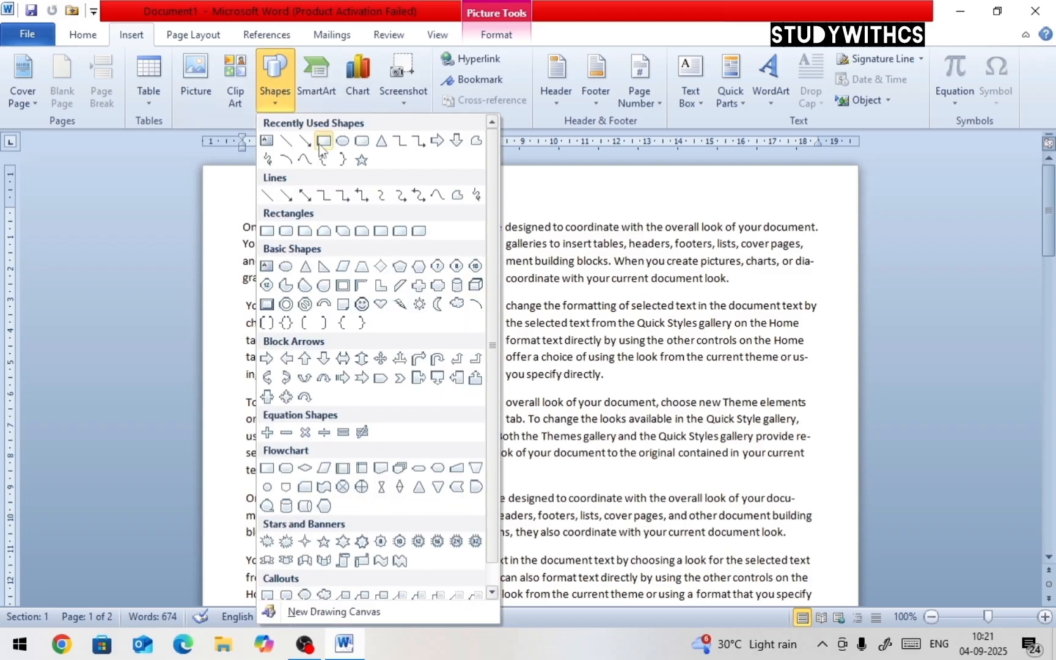
{"action": "left_click", "coordinate": [325, 143]}
{"action": "left_click_drag", "start_coordinate": [324, 297], "coordinate": [520, 438]}
{"action": "mouse_move", "coordinate": [464, 392]}
{"action": "left_mouse_down"}
{"action": "mouse_move", "coordinate": [471, 377]}
{"action": "mouse_move", "coordinate": [512, 362]}
{"action": "left_mouse_up"}
Draw a rounded rectangle about 4.8 cm by 4.5 cm over the rectangle and apply the black shape style
{"action": "left_click", "coordinate": [109, 63]}
{"action": "mouse_move", "coordinate": [422, 356]}
{"action": "left_mouse_down"}
{"action": "mouse_move", "coordinate": [448, 396]}
{"action": "mouse_move", "coordinate": [562, 506]}
{"action": "left_mouse_up"}
{"action": "left_click", "coordinate": [256, 77]}
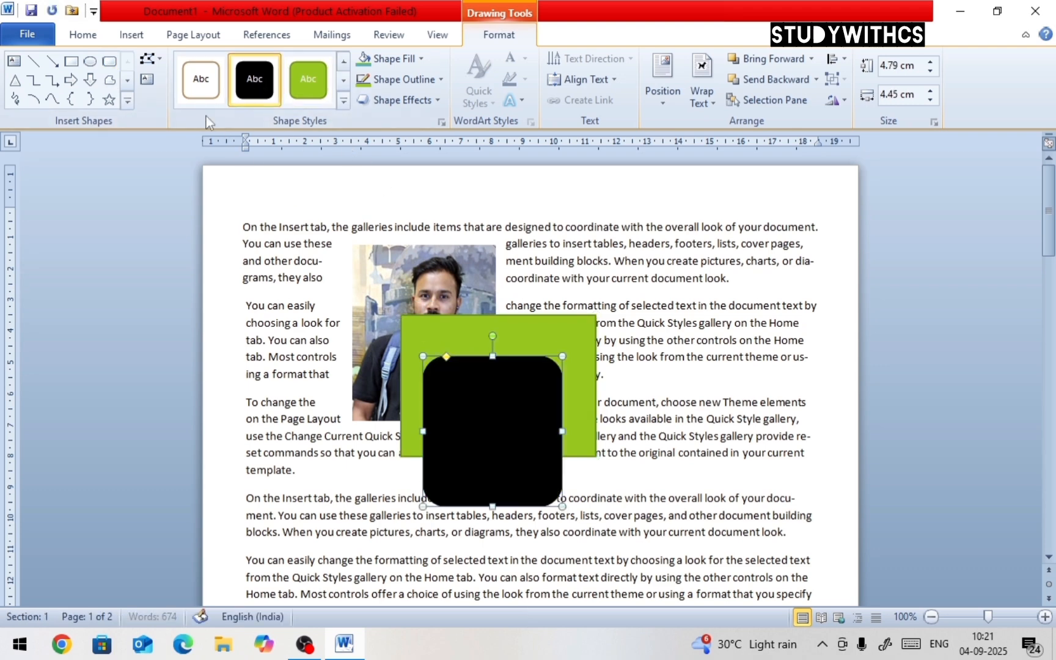
Draw a right arrow about 3.9 cm by 7.3 cm below the shapes, apply the white outlined style, and nudge it
{"action": "left_click", "coordinate": [72, 80]}
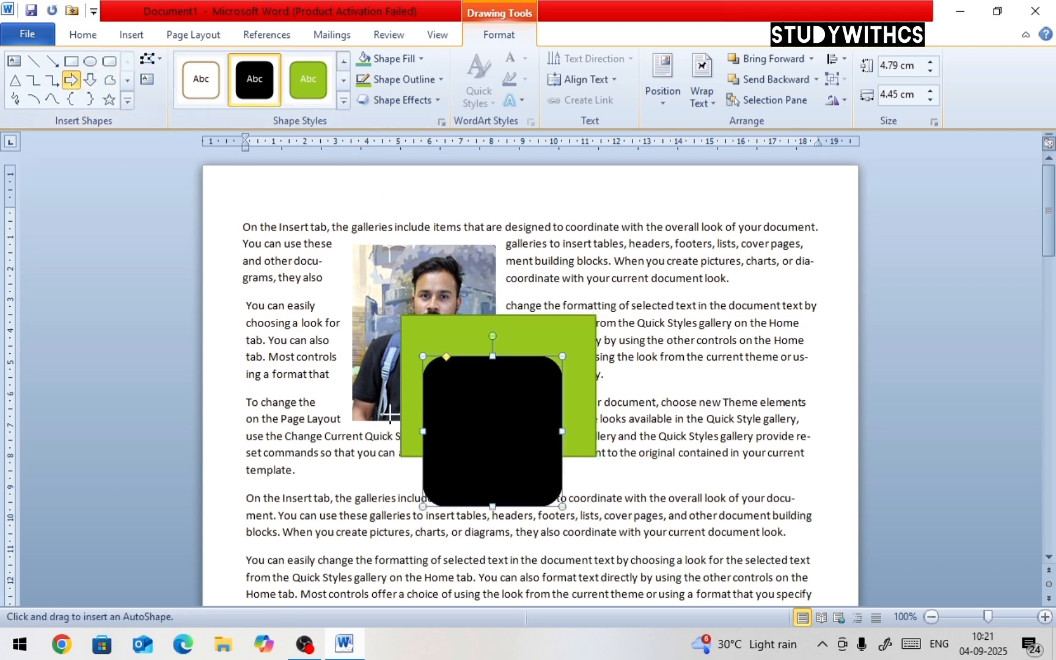
{"action": "left_click_drag", "start_coordinate": [389, 410], "coordinate": [619, 531]}
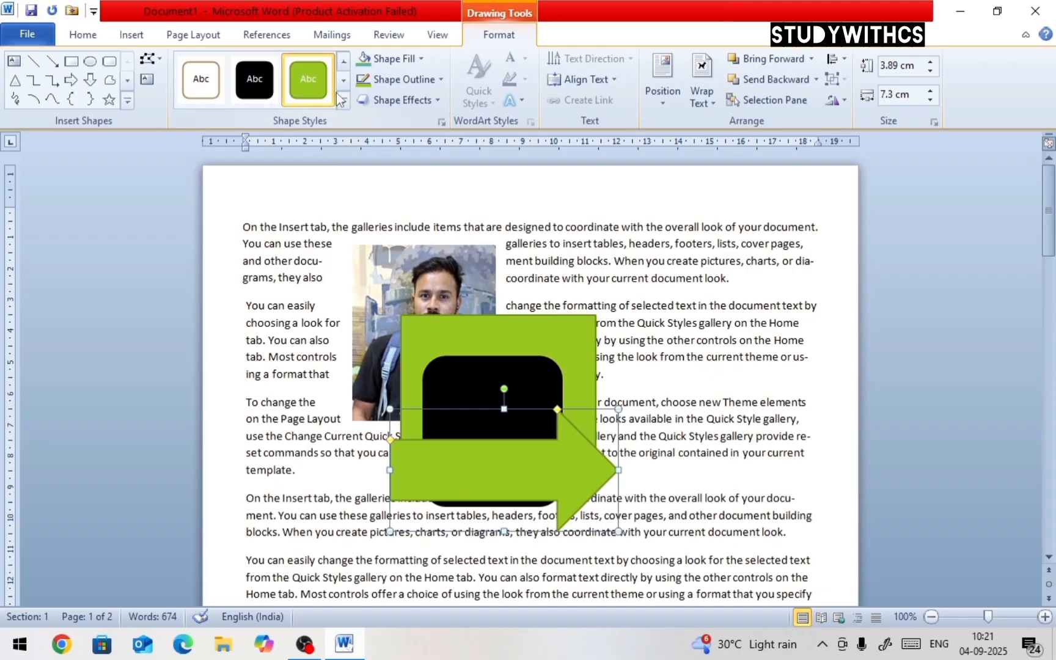
{"action": "left_click", "coordinate": [206, 84]}
{"action": "left_click_drag", "start_coordinate": [470, 450], "coordinate": [493, 468]}
Try to bring the picture forward in front of the shapes using Bring Forward
{"action": "left_click", "coordinate": [207, 34]}
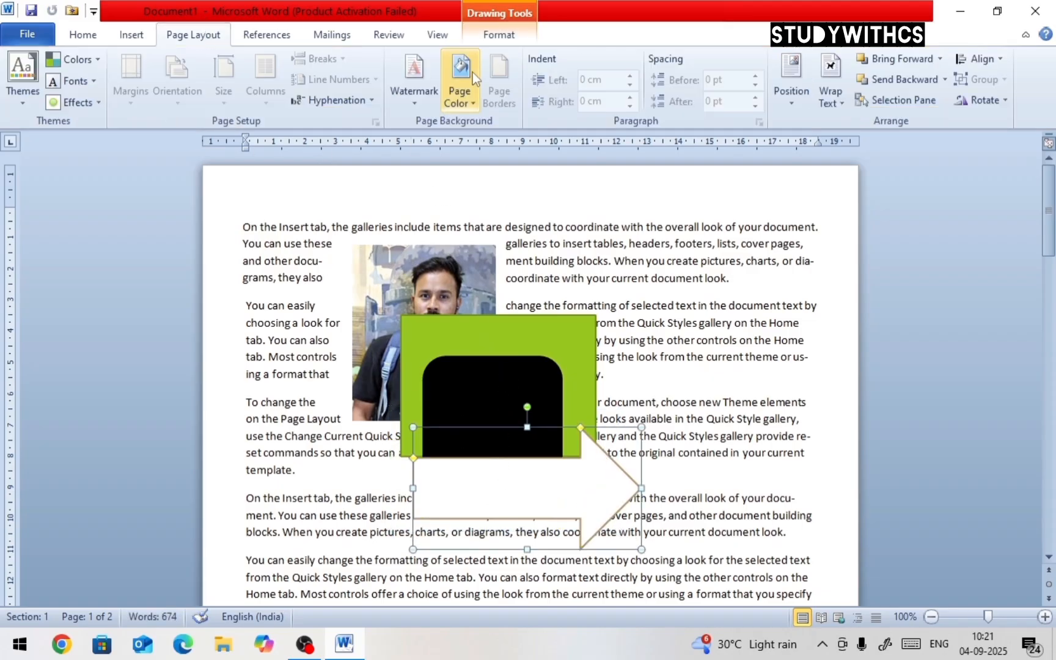
{"action": "left_click", "coordinate": [939, 61]}
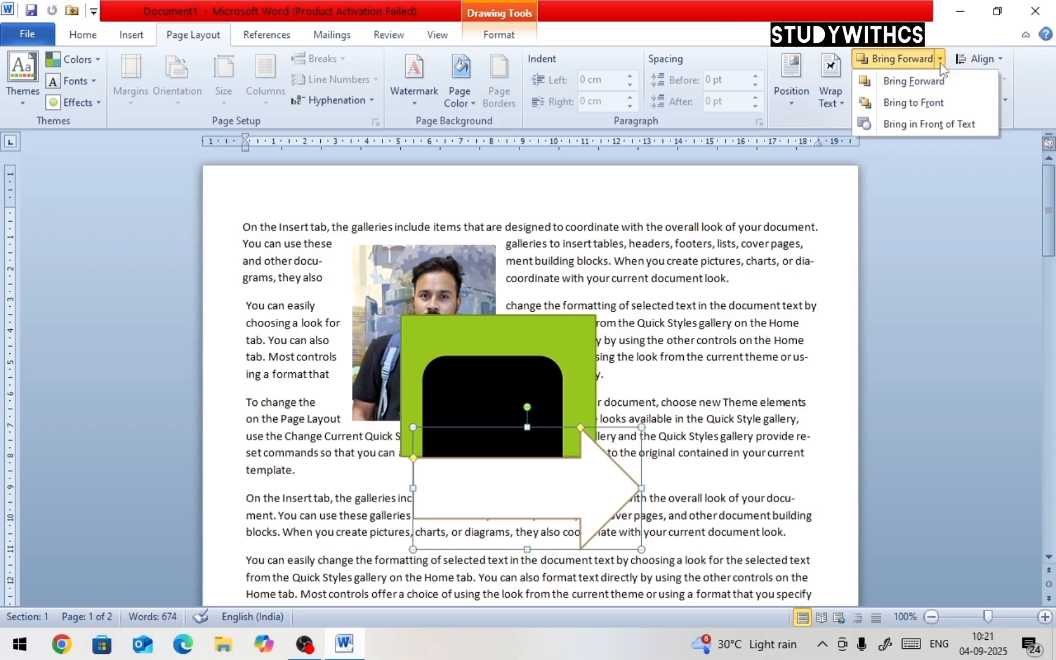
{"action": "left_click", "coordinate": [445, 261]}
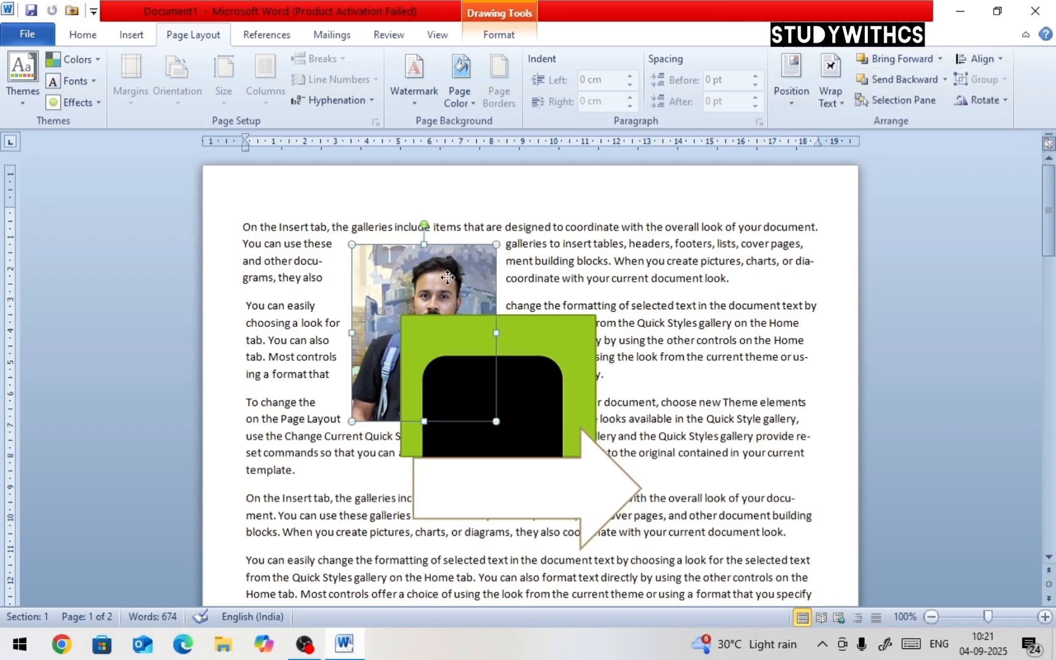
{"action": "left_click", "coordinate": [940, 60]}
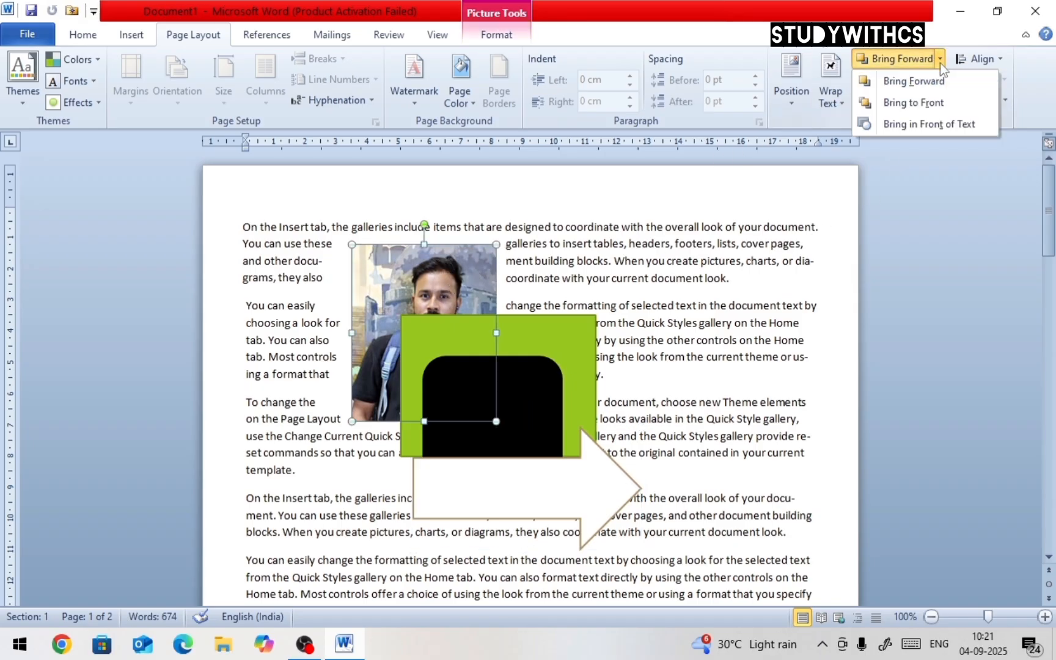
{"action": "left_click", "coordinate": [939, 79]}
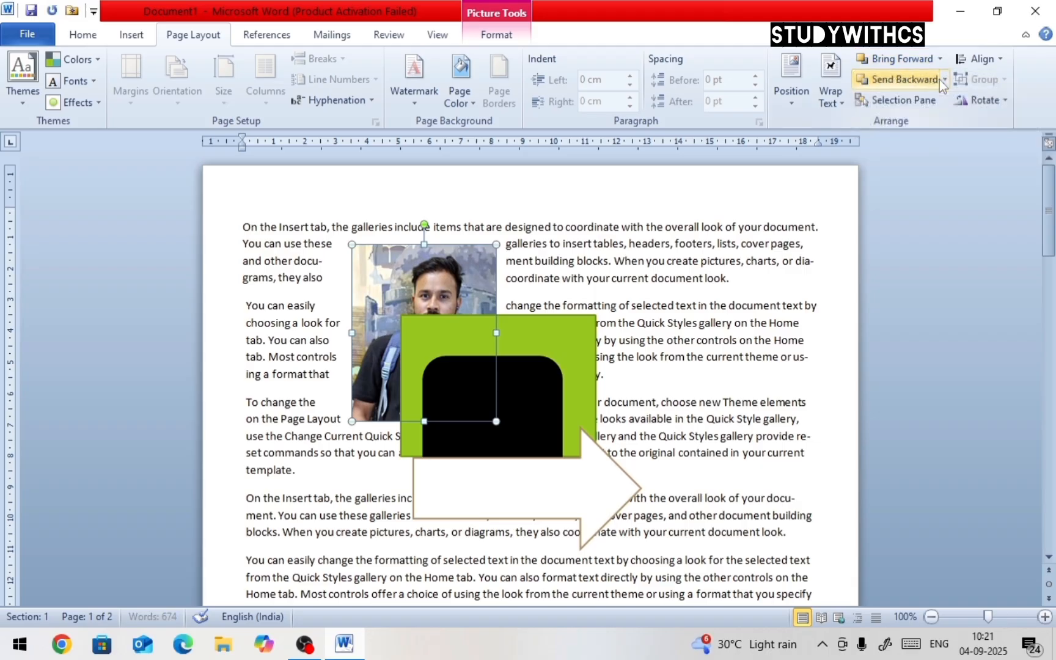
{"action": "left_click", "coordinate": [939, 59]}
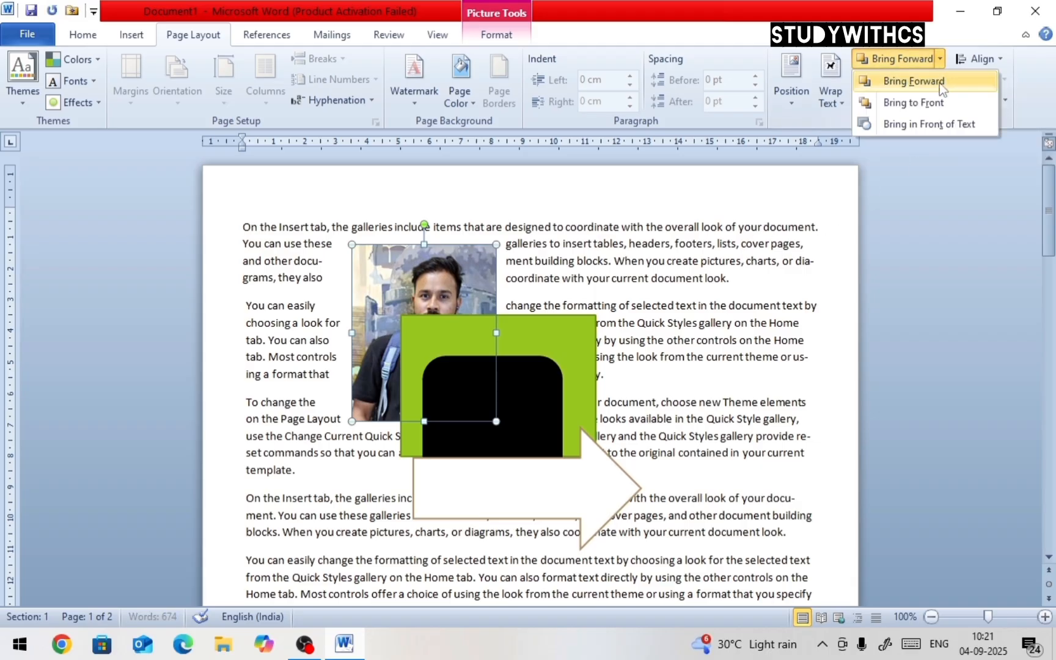
{"action": "left_click", "coordinate": [942, 82]}
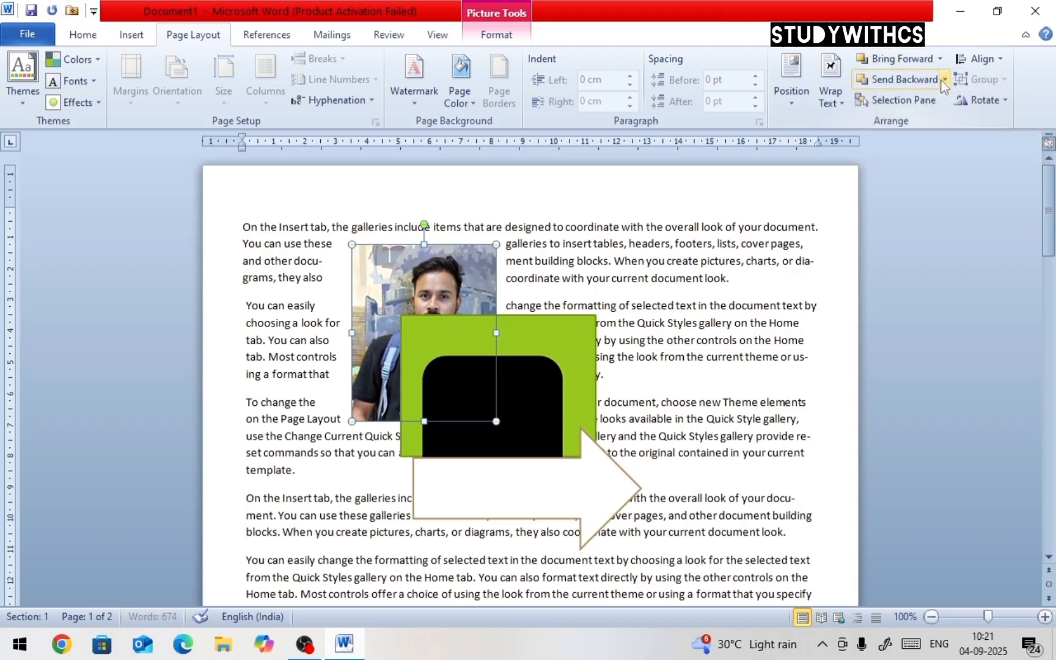
{"action": "left_click", "coordinate": [940, 58]}
{"action": "left_click", "coordinate": [916, 78]}
Nudge the green rectangle slightly up and right, and delete the picture
{"action": "left_click", "coordinate": [558, 339]}
{"action": "left_click_drag", "start_coordinate": [558, 340], "coordinate": [591, 324]}
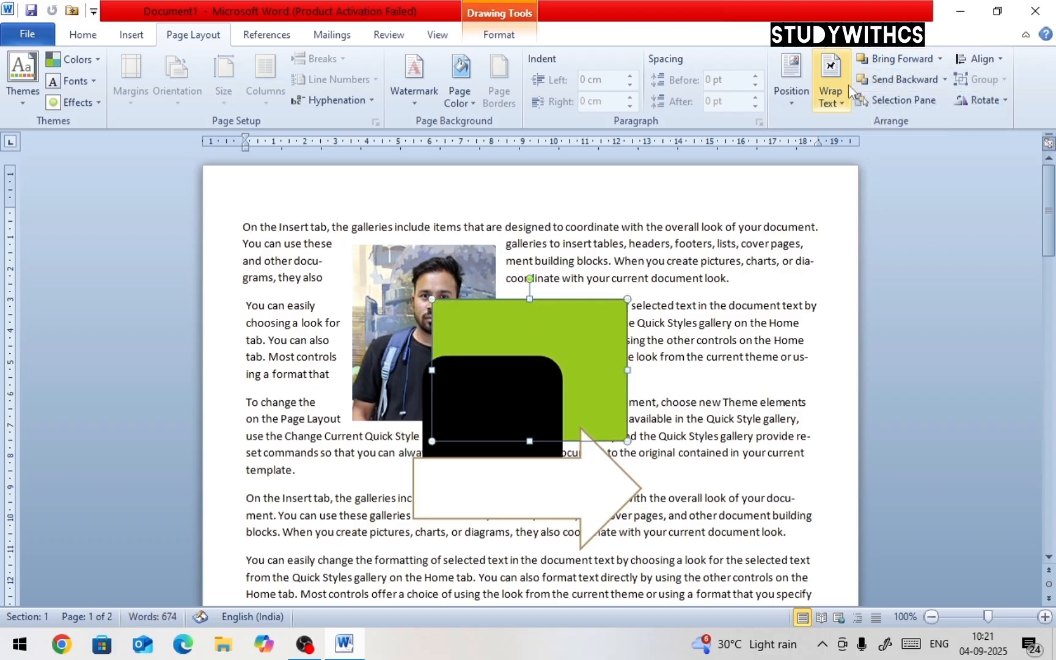
{"action": "left_click", "coordinate": [451, 252]}
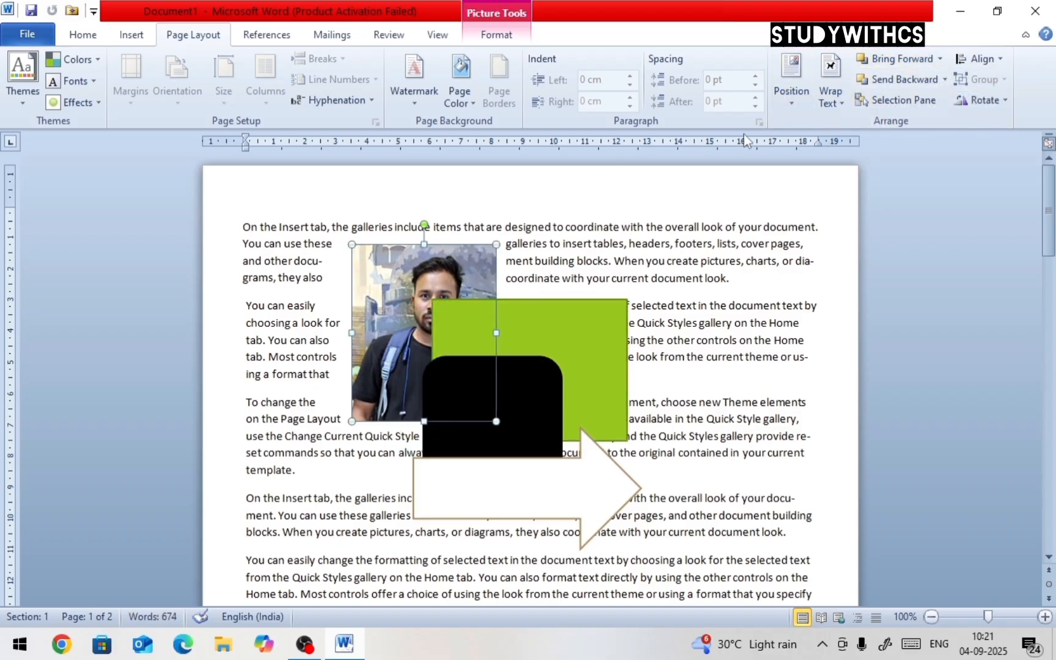
{"action": "key", "text": "Delete"}
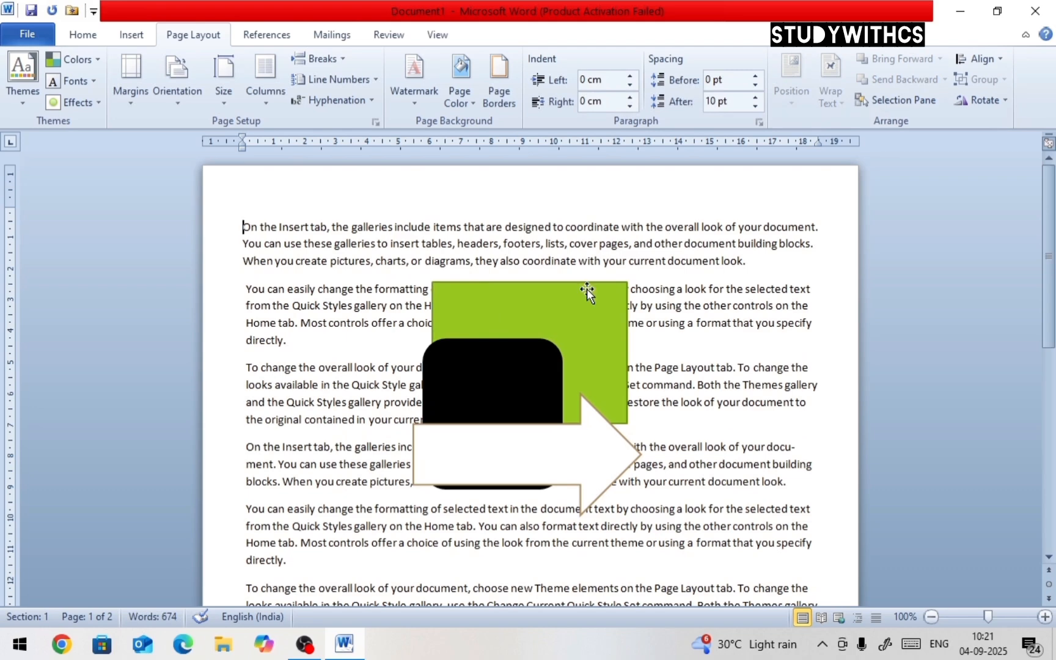
Bring the green rectangle forward in front of the black rounded rectangle
{"action": "left_click", "coordinate": [586, 289]}
{"action": "left_click", "coordinate": [940, 59]}
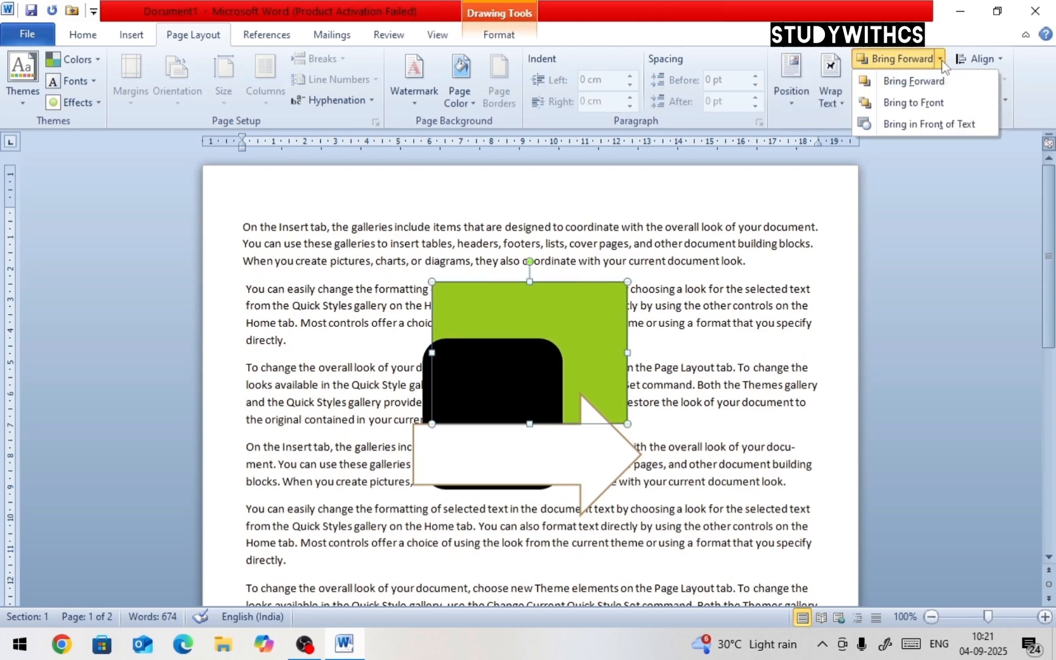
{"action": "left_click", "coordinate": [940, 81]}
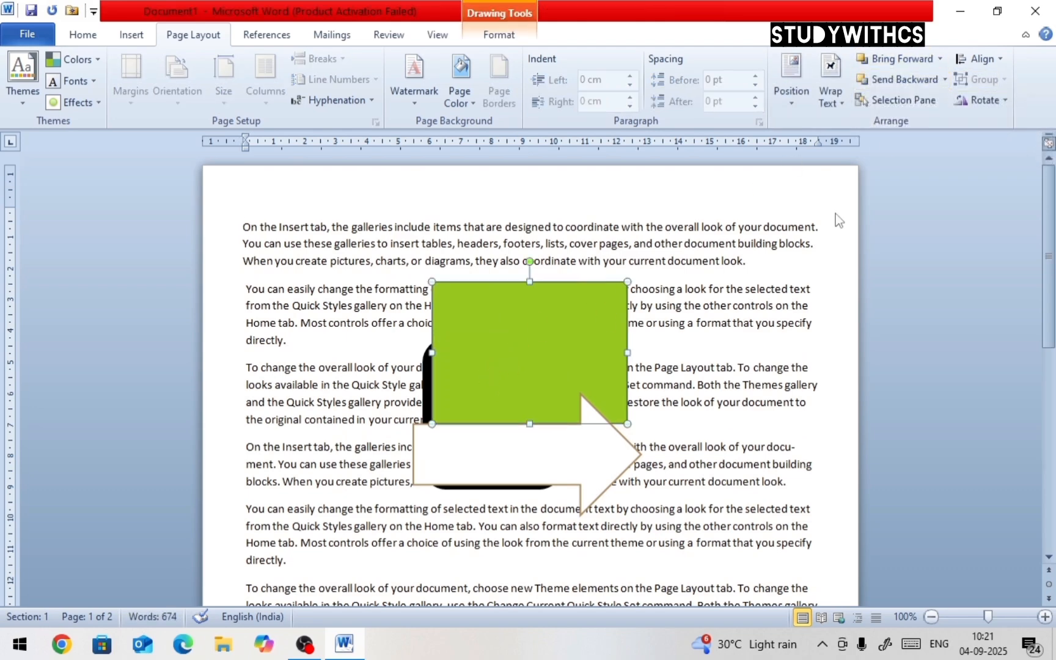
Bring the green rectangle forward again and move it down over the arrow
{"action": "left_click", "coordinate": [941, 60]}
{"action": "left_click", "coordinate": [944, 89]}
{"action": "left_click_drag", "start_coordinate": [609, 353], "coordinate": [629, 484]}
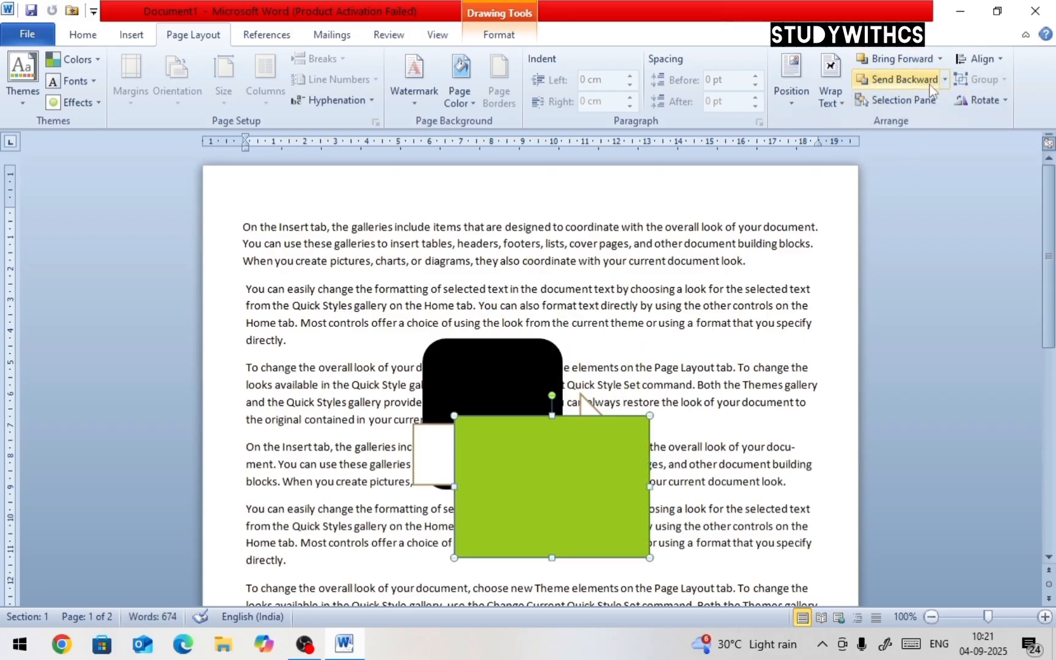
{"action": "left_click", "coordinate": [941, 59]}
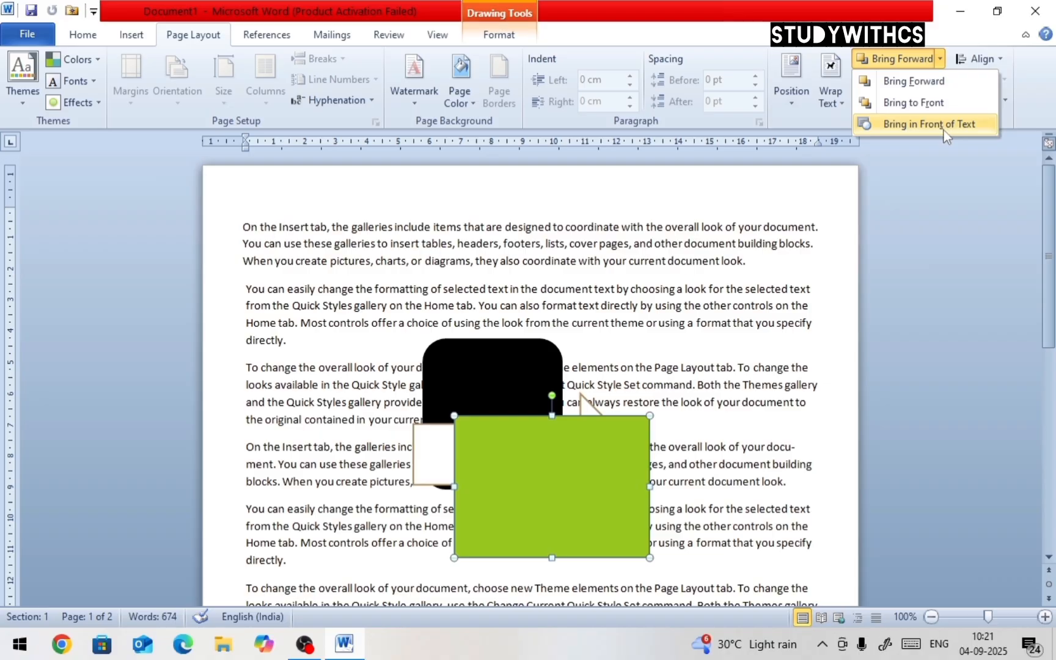
{"action": "left_click", "coordinate": [599, 440]}
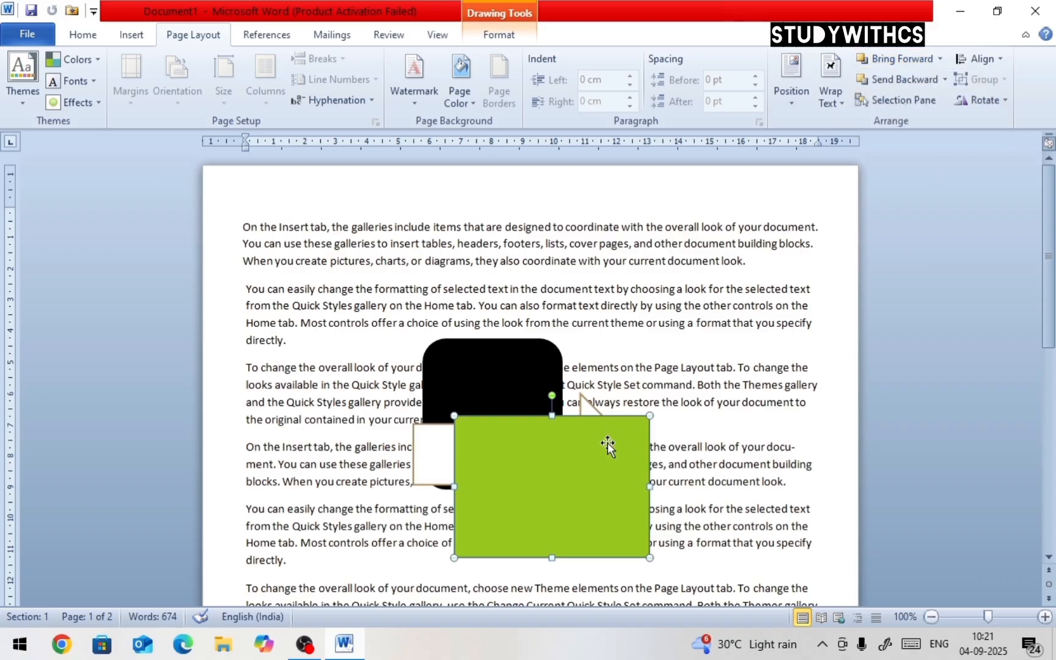
Move the green rectangle to the upper right over the first paragraphs and set its wrapping to Behind Text
{"action": "left_click_drag", "start_coordinate": [608, 443], "coordinate": [737, 243]}
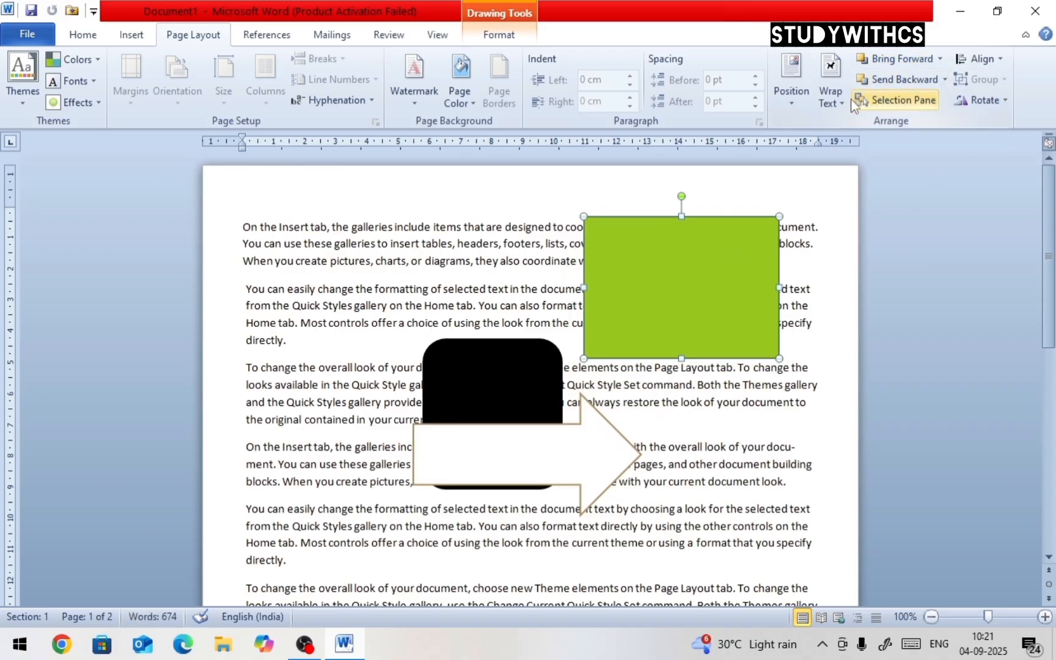
{"action": "left_click", "coordinate": [831, 95]}
{"action": "left_click", "coordinate": [859, 239]}
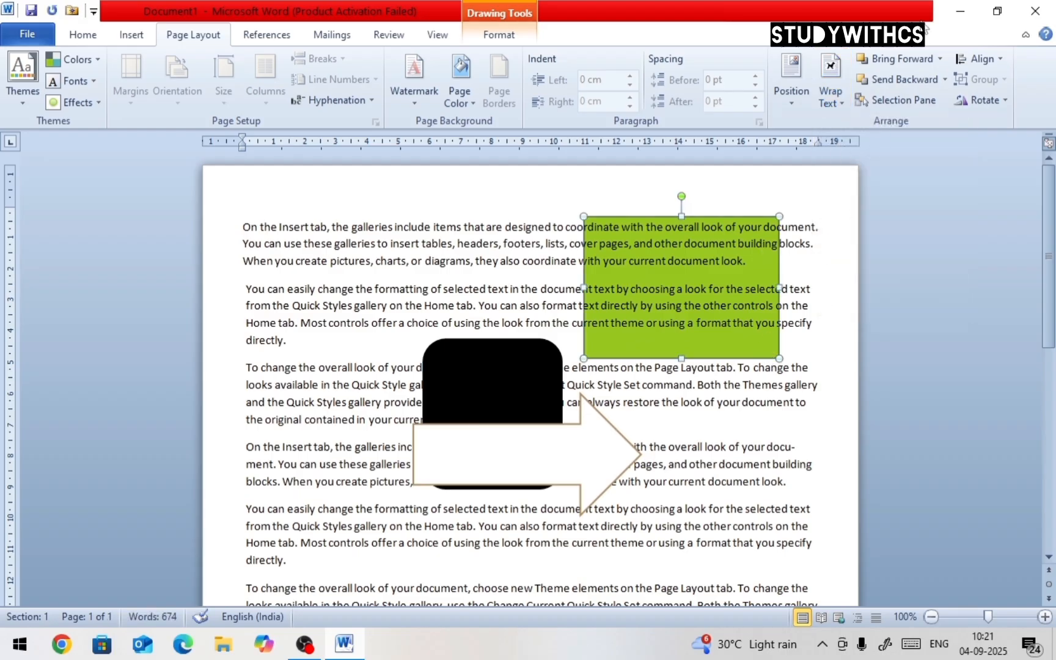
Bring the green rectangle in front of the text
{"action": "left_click", "coordinate": [833, 98]}
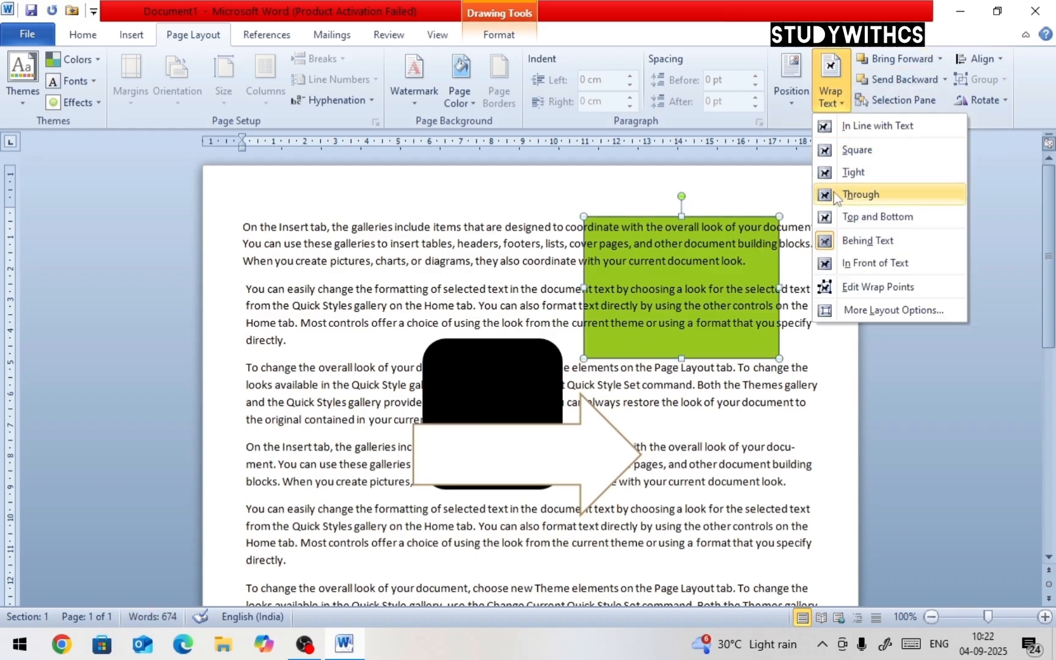
{"action": "left_click", "coordinate": [942, 57]}
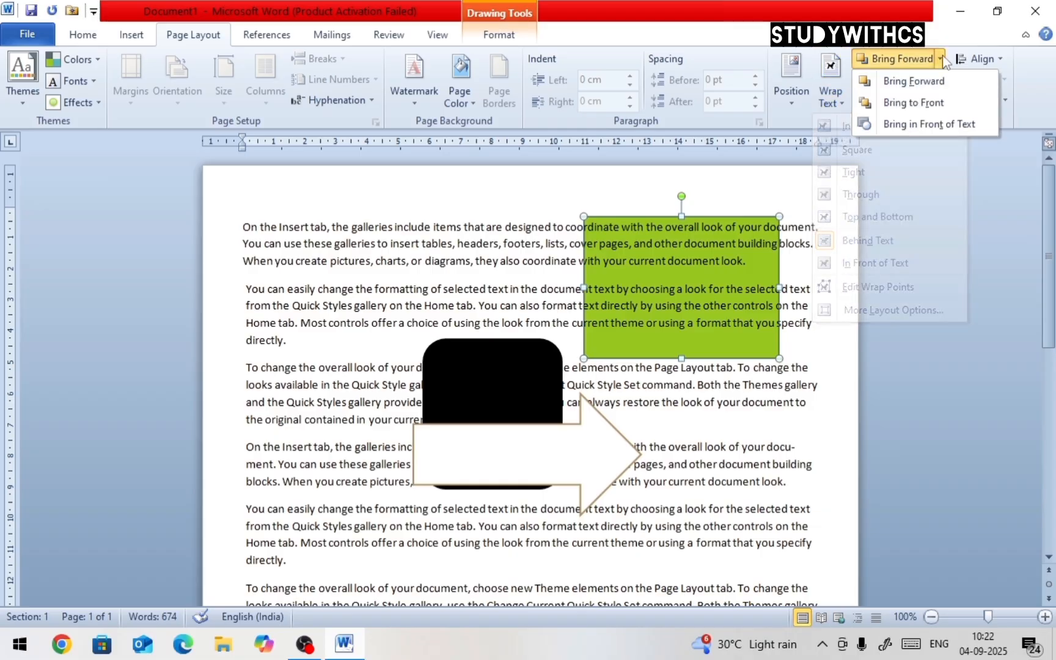
{"action": "left_click", "coordinate": [933, 126]}
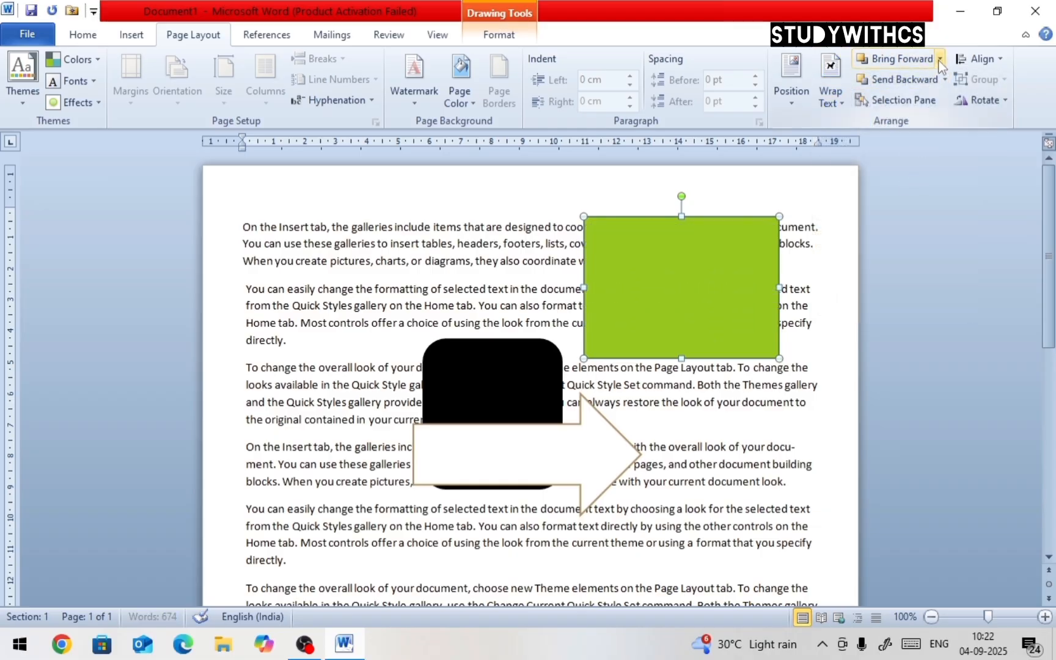
Move the green rectangle down over the arrow and send it one level backward behind the arrow
{"action": "left_click_drag", "start_coordinate": [710, 243], "coordinate": [630, 429]}
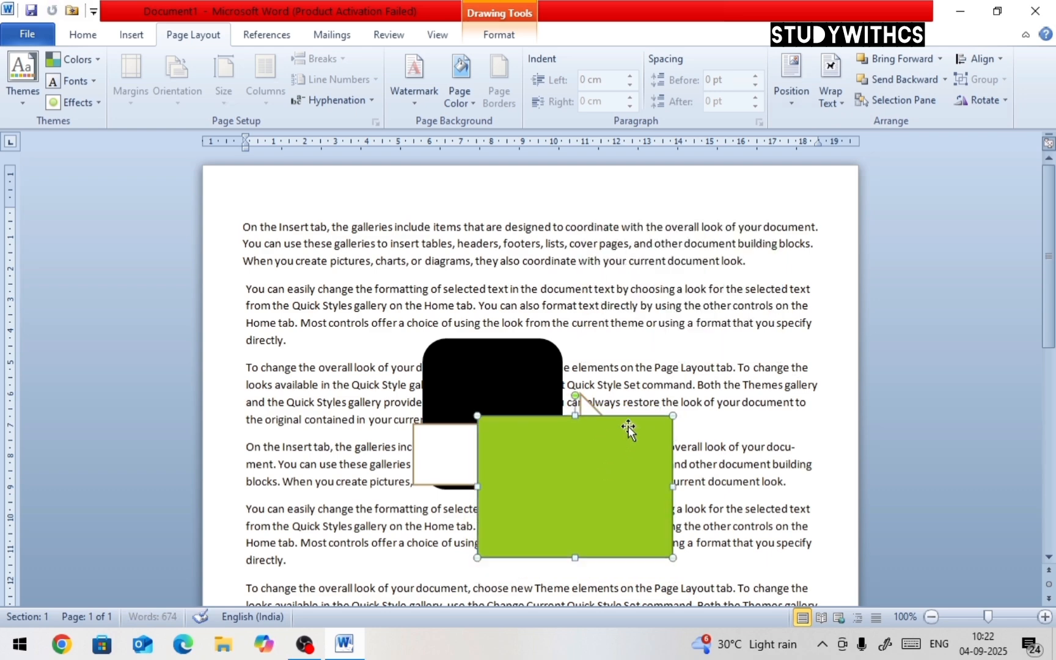
{"action": "left_click", "coordinate": [944, 80]}
{"action": "left_click", "coordinate": [944, 101]}
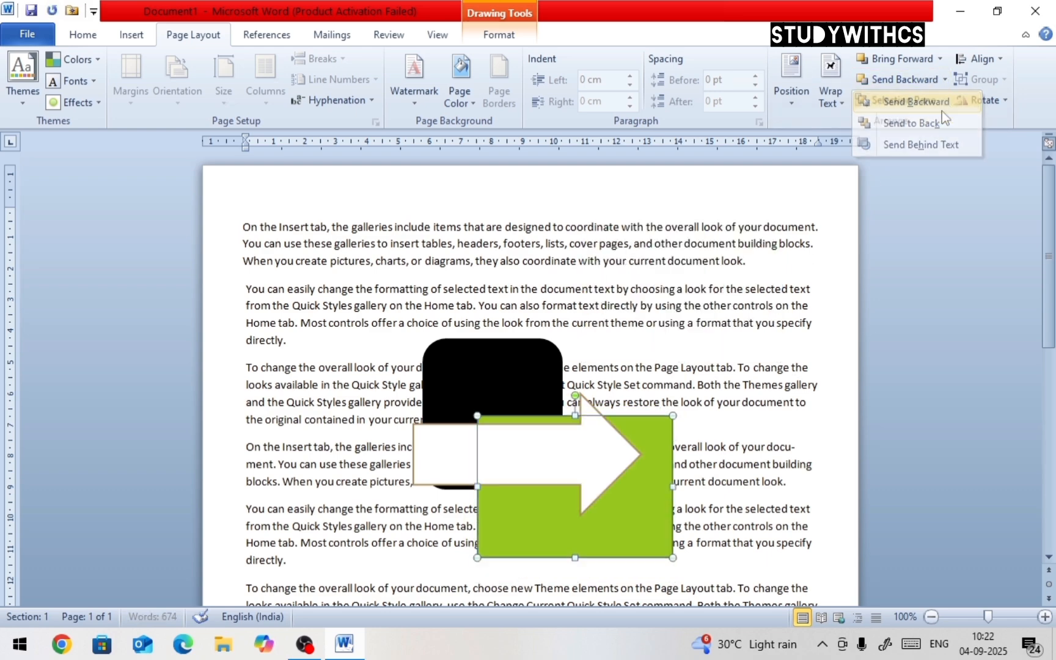
Move the green rectangle slightly up and send it to the back behind the other shapes
{"action": "left_click", "coordinate": [624, 448]}
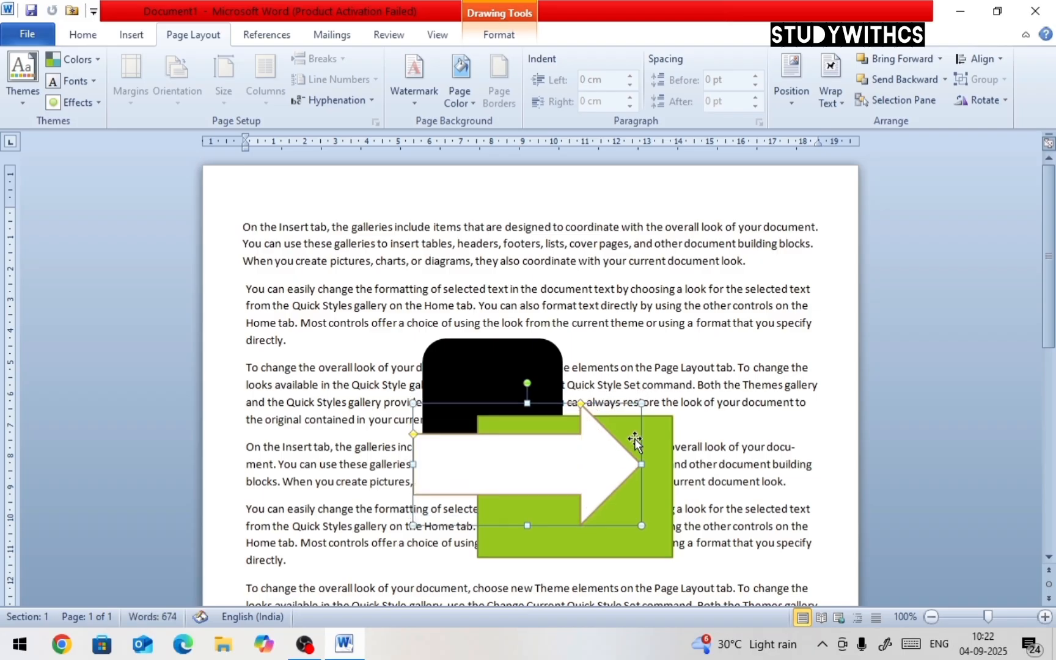
{"action": "left_click_drag", "start_coordinate": [649, 439], "coordinate": [659, 401]}
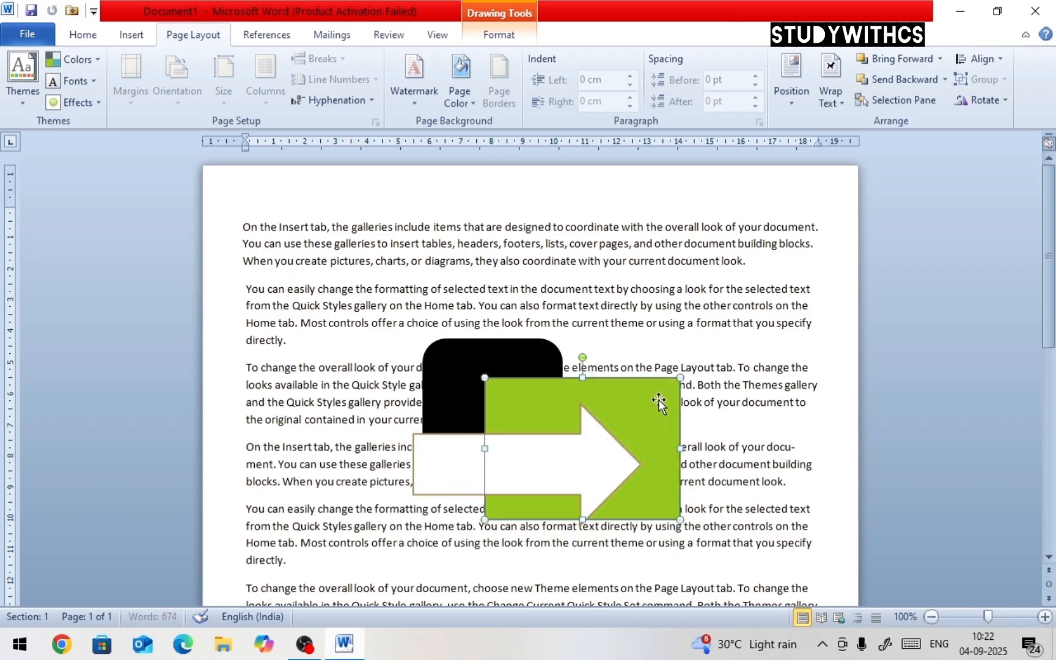
{"action": "left_click", "coordinate": [945, 80]}
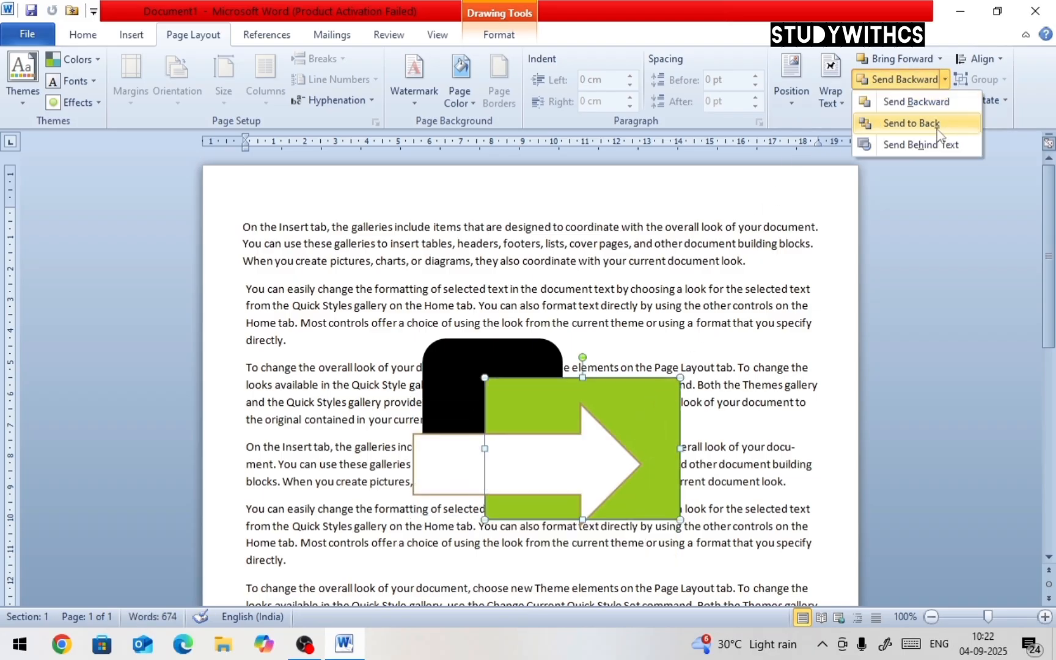